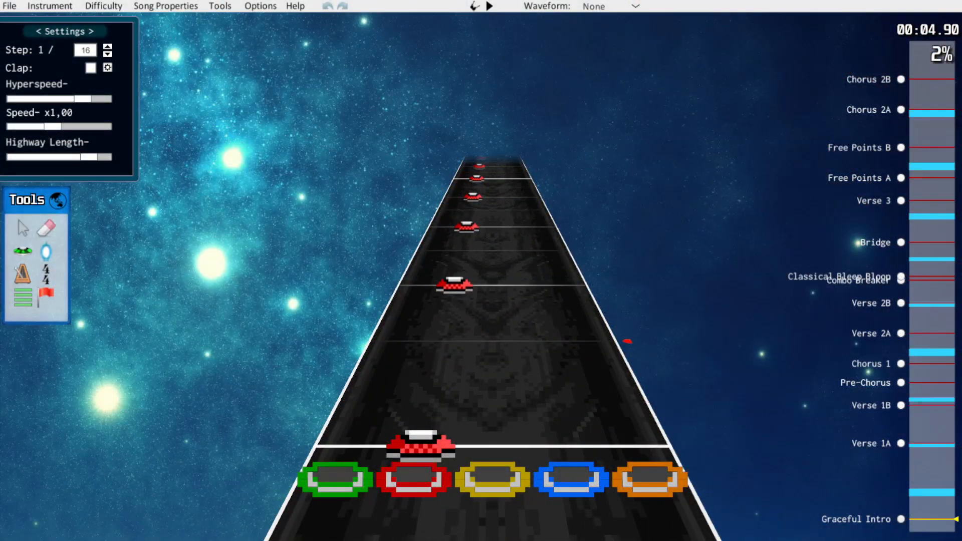
# Copy all notes of the current chart and paste them into the empty next lower difficulty at the same position
pyautogui.hotkey('ctrl', 'a')
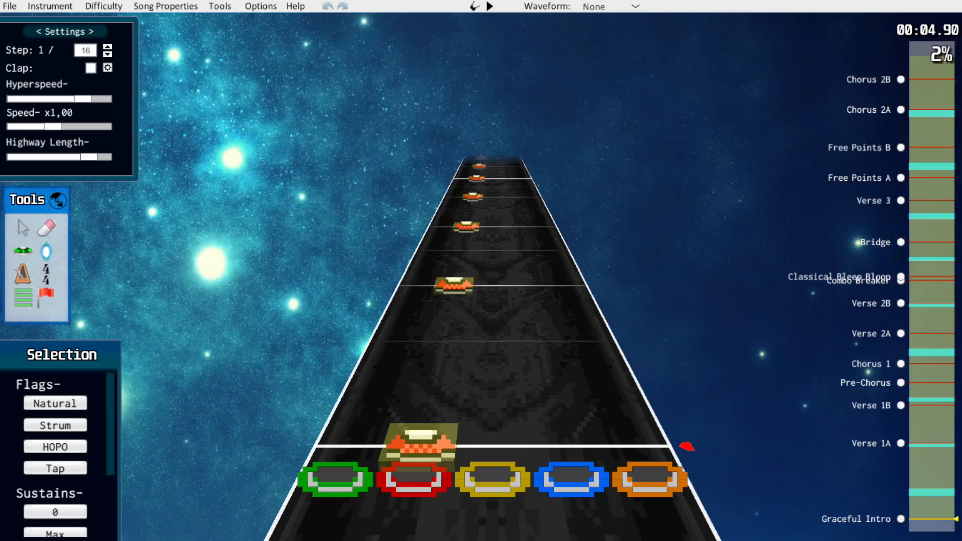
pyautogui.click(104, 6)
pyautogui.click(107, 34)
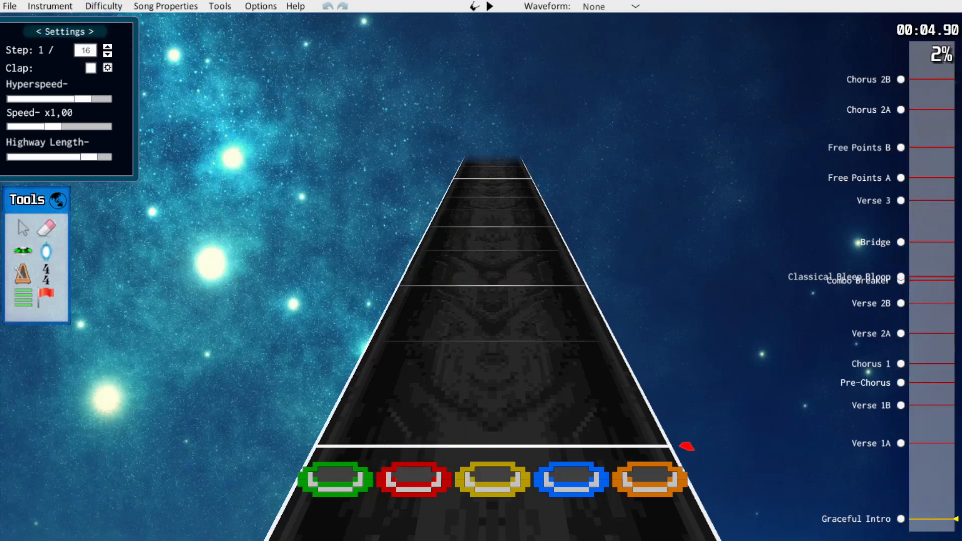
pyautogui.hotkey('ctrl', 'v')
pyautogui.scroll(-2, 637, 356)
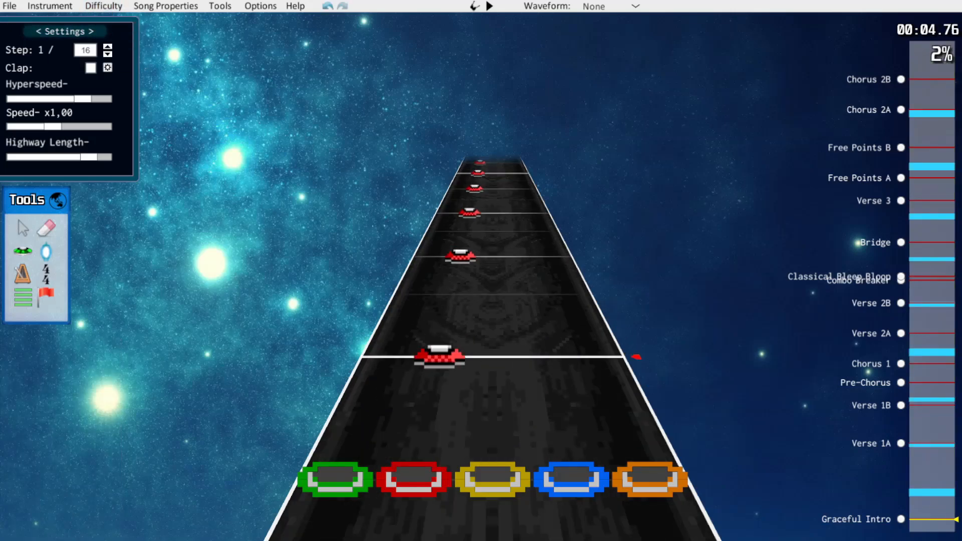
pyautogui.scroll(2, 636, 357)
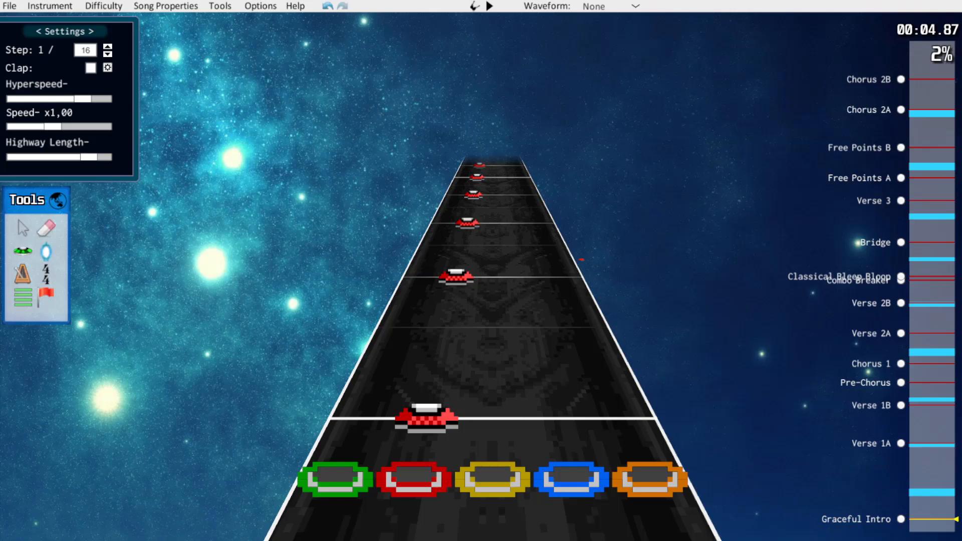
# Play through the Graceful Intro from about 4.9 seconds to examine its note patterns up to the blue and orange groups
pyautogui.press('space')
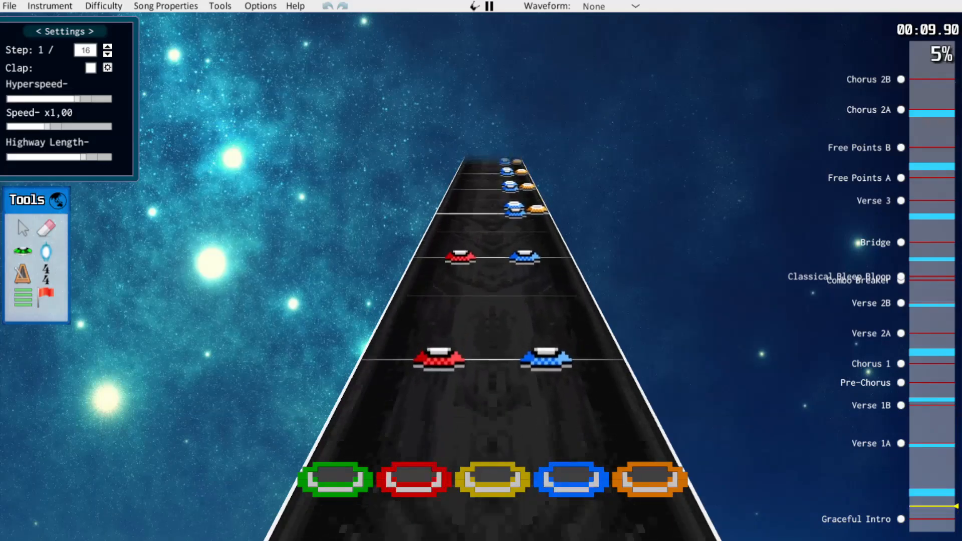
pyautogui.press('space')
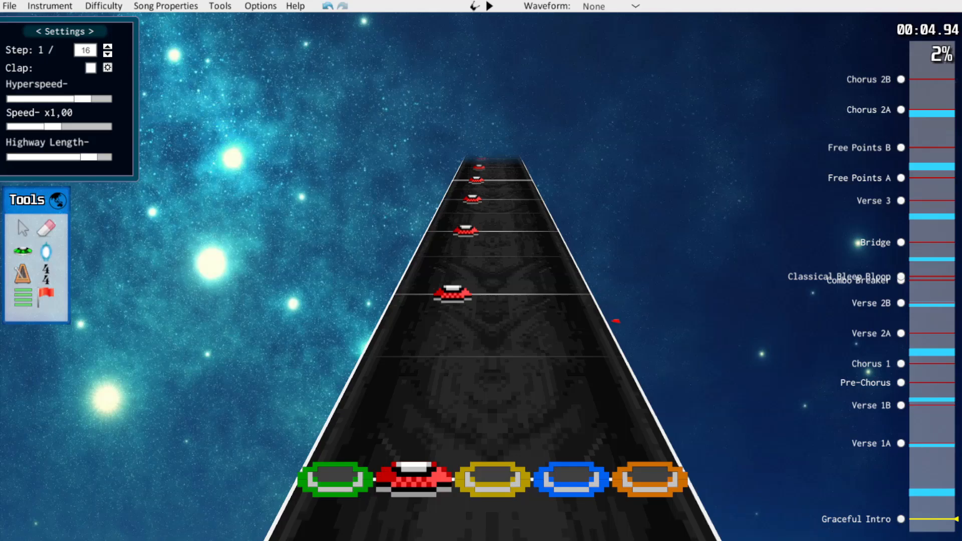
pyautogui.press('space')
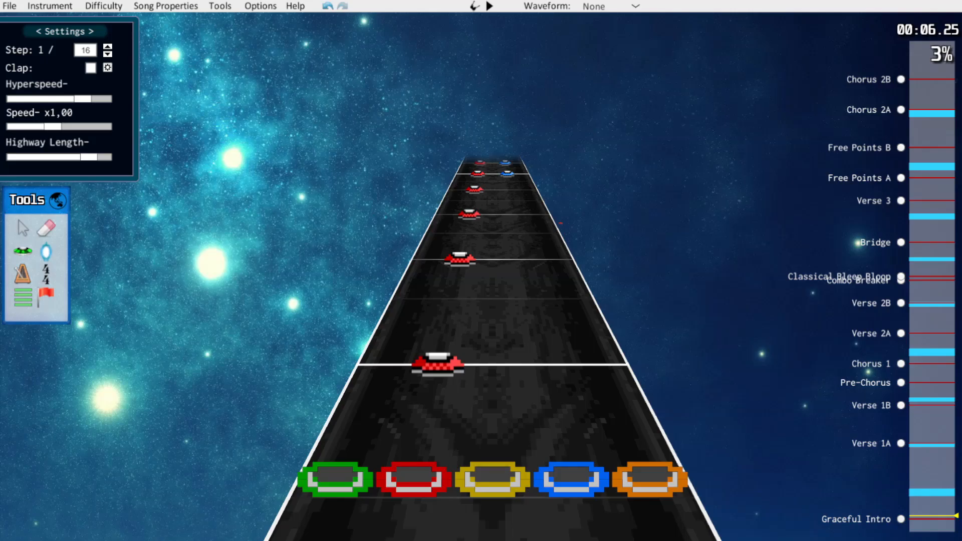
pyautogui.press('space')
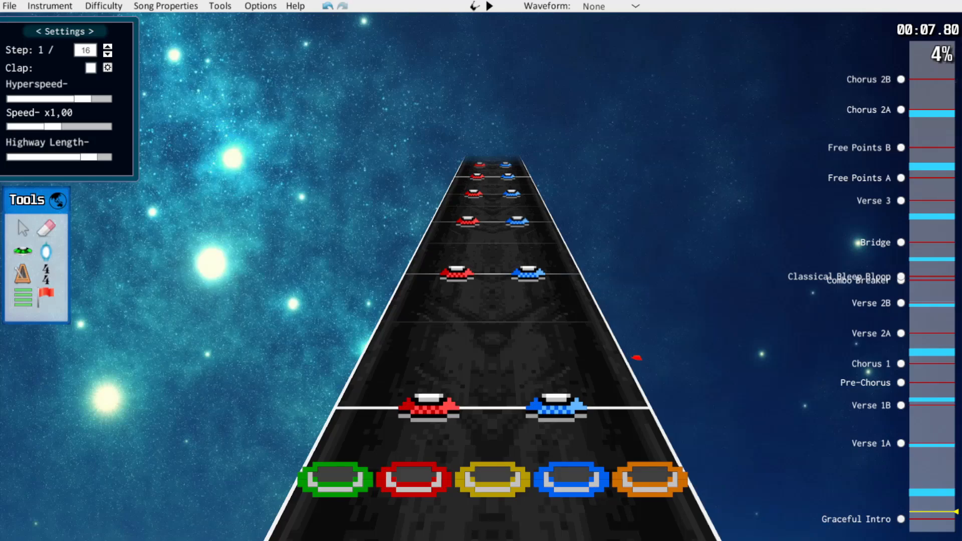
pyautogui.press('space')
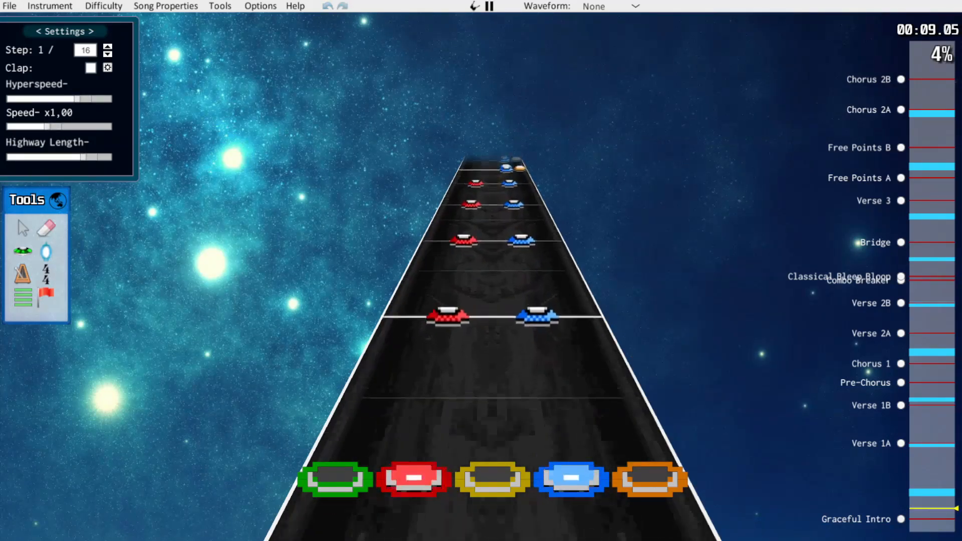
pyautogui.press('space')
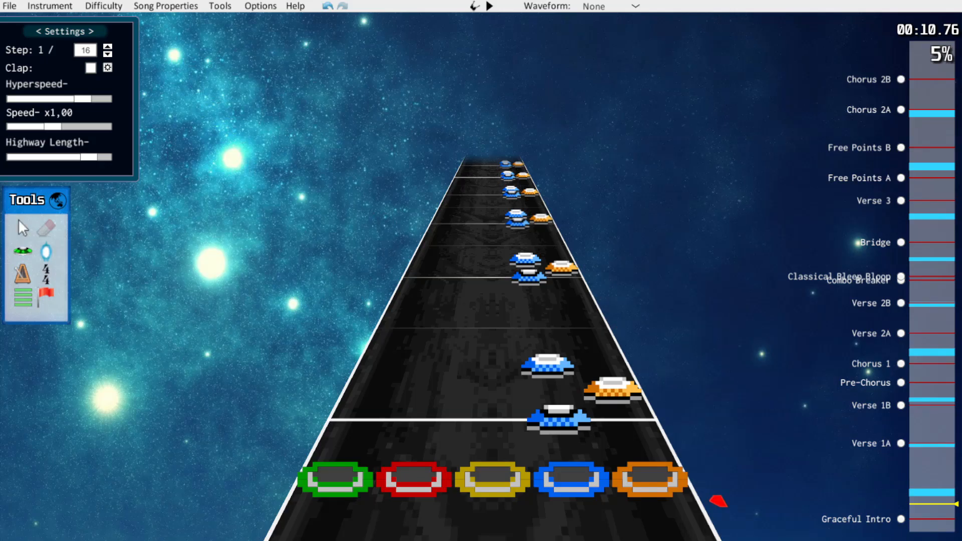
# Try erasing the orange notes and, alternatively, the last blue note of each group from about 10.8 seconds, undoing both attempts
pyautogui.moveTo(612, 391); pyautogui.dragTo(522, 176)
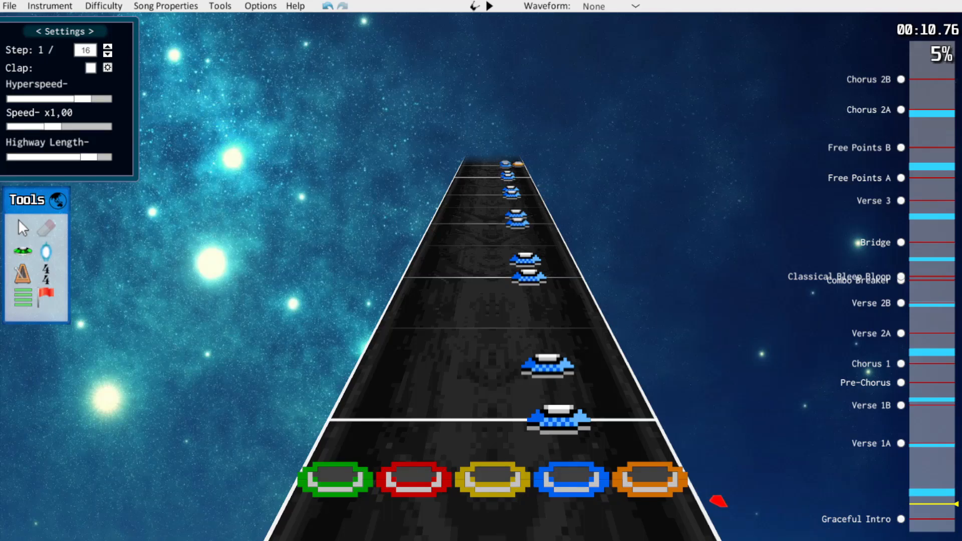
pyautogui.hotkey('ctrl', 'z')
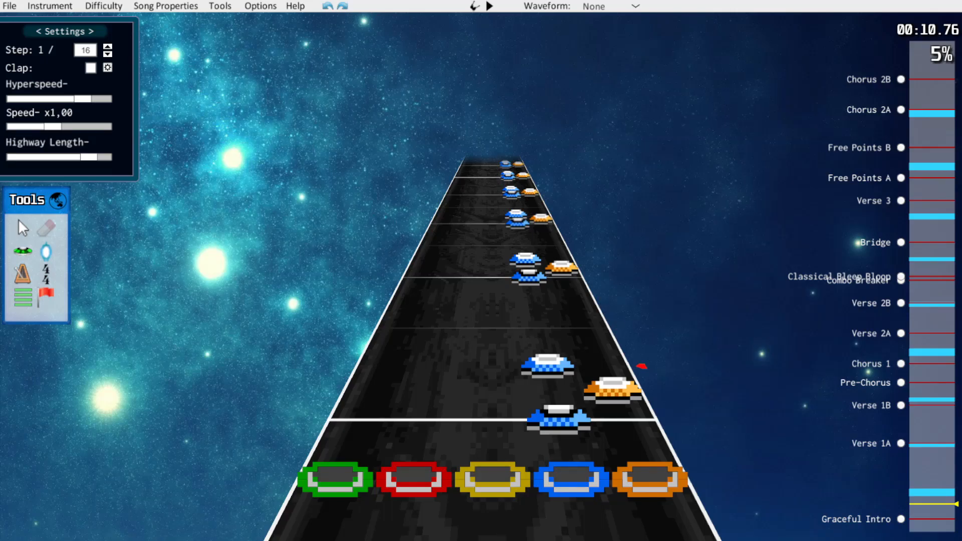
pyautogui.click(548, 366)
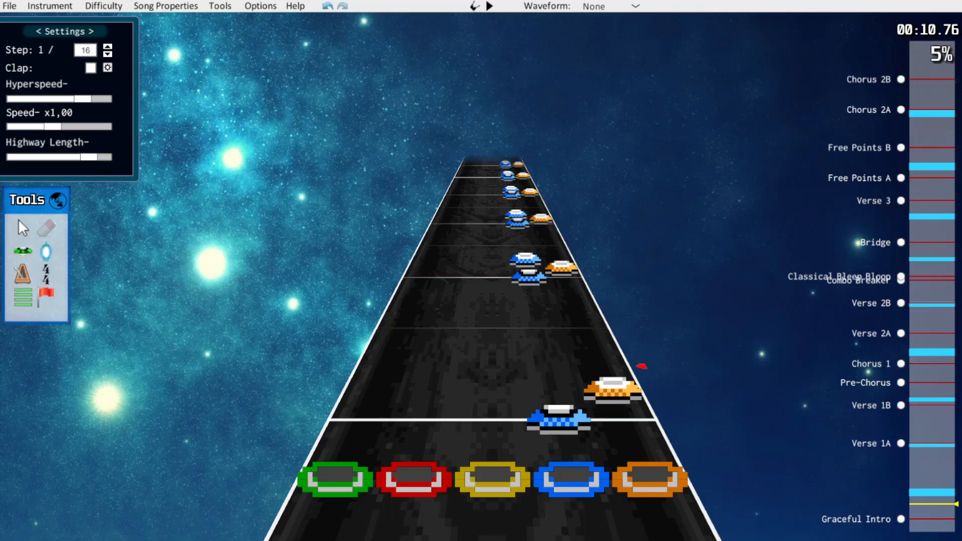
pyautogui.click(525, 259)
pyautogui.click(515, 215)
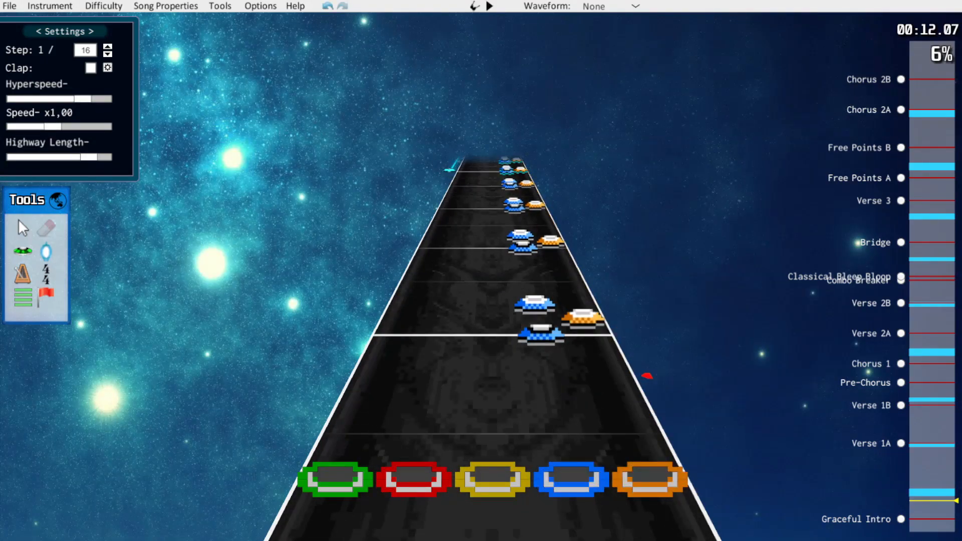
pyautogui.press('space')
pyautogui.scroll(-5, 688, 449)
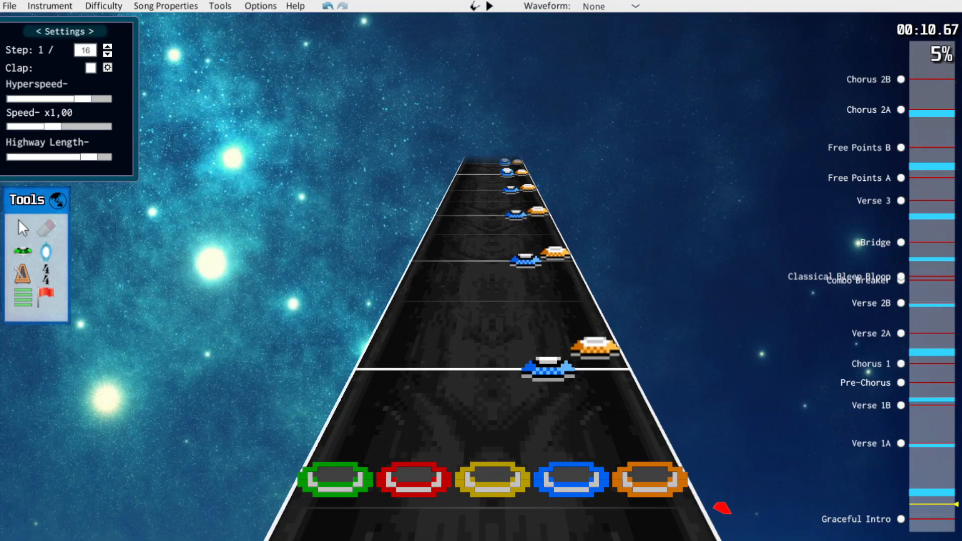
pyautogui.hotkey('ctrl', 'z')
pyautogui.hotkey('ctrl', 'z')
# Simplify the first group near 10.8 seconds to an orange note on the beat followed by one blue note
pyautogui.scroll(1, 494, 320)
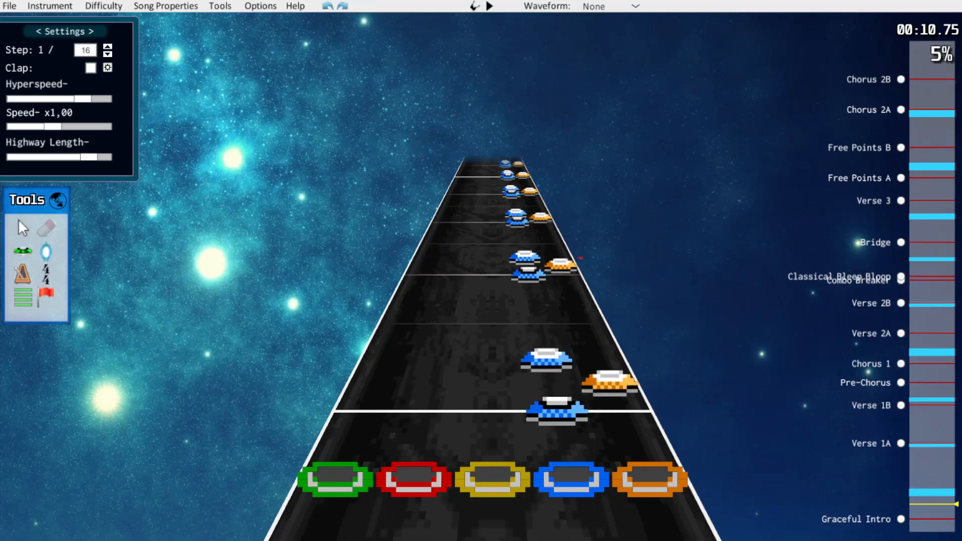
pyautogui.scroll(1, 494, 320)
pyautogui.press('j')
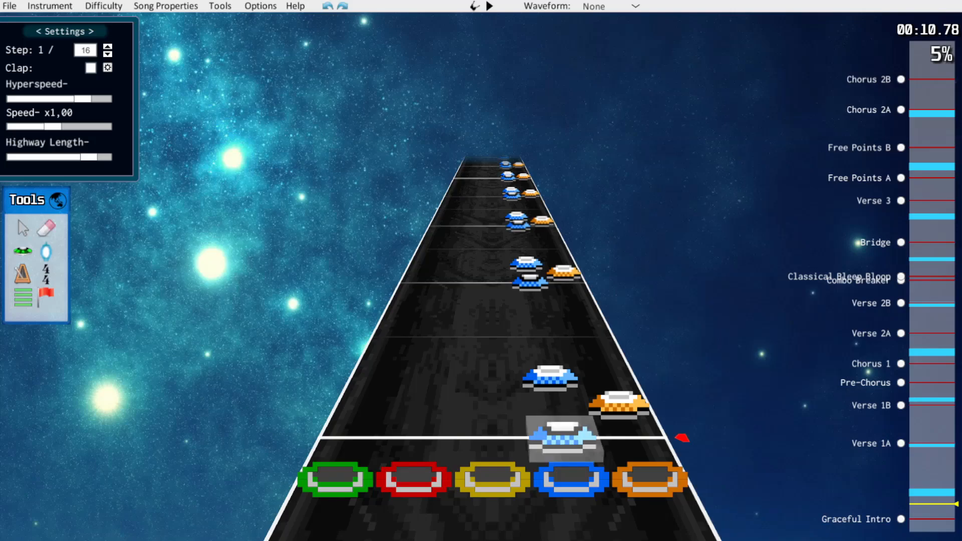
pyautogui.moveTo(564, 438); pyautogui.dragTo(632, 438)
pyautogui.moveTo(618, 405); pyautogui.dragTo(632, 437)
pyautogui.click(596, 341)
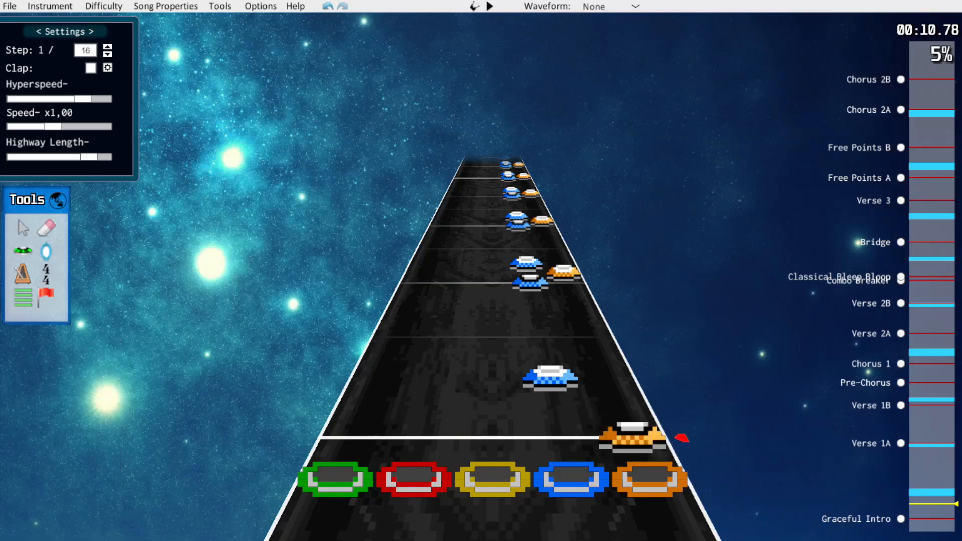
# Try reversing the first group to blue followed by orange, and restore the orange-then-blue order
pyautogui.moveTo(632, 437); pyautogui.dragTo(562, 437)
pyautogui.moveTo(550, 378); pyautogui.dragTo(607, 378)
pyautogui.moveTo(562, 437); pyautogui.dragTo(632, 437)
pyautogui.moveTo(607, 379); pyautogui.dragTo(550, 378)
pyautogui.click(572, 338)
# Simplify the following blue and orange groups the same way, each to an orange note on the beat followed by a blue note
pyautogui.scroll(2, 657, 395)
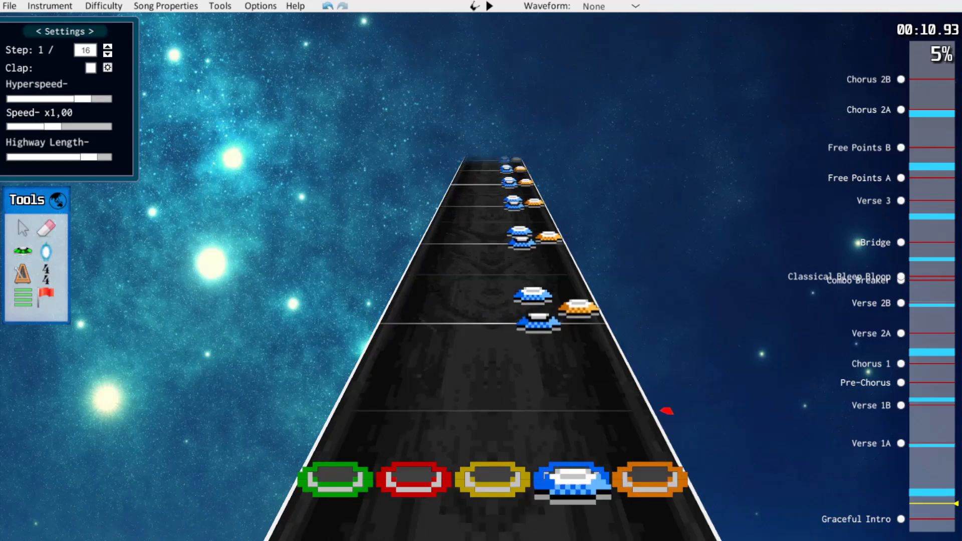
pyautogui.scroll(2, 601, 396)
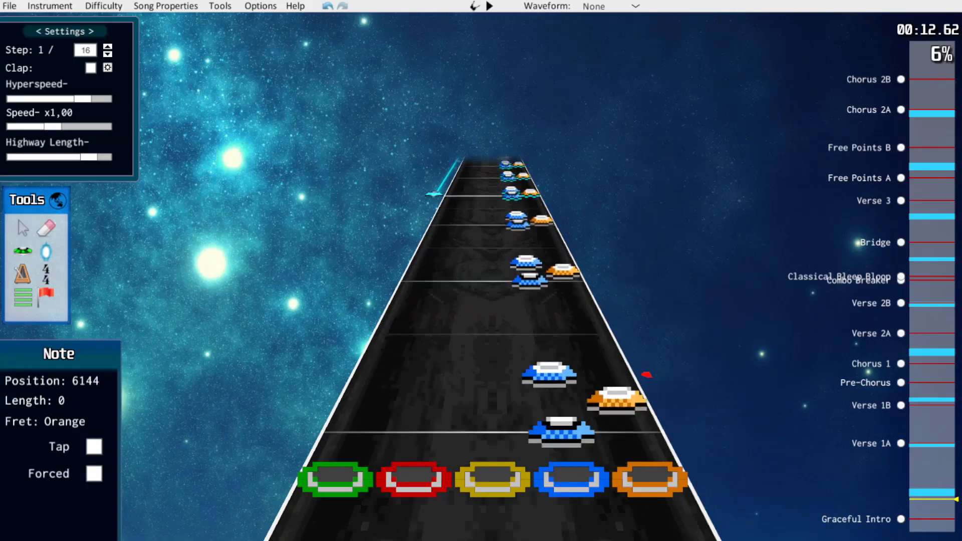
pyautogui.moveTo(562, 435); pyautogui.dragTo(630, 435)
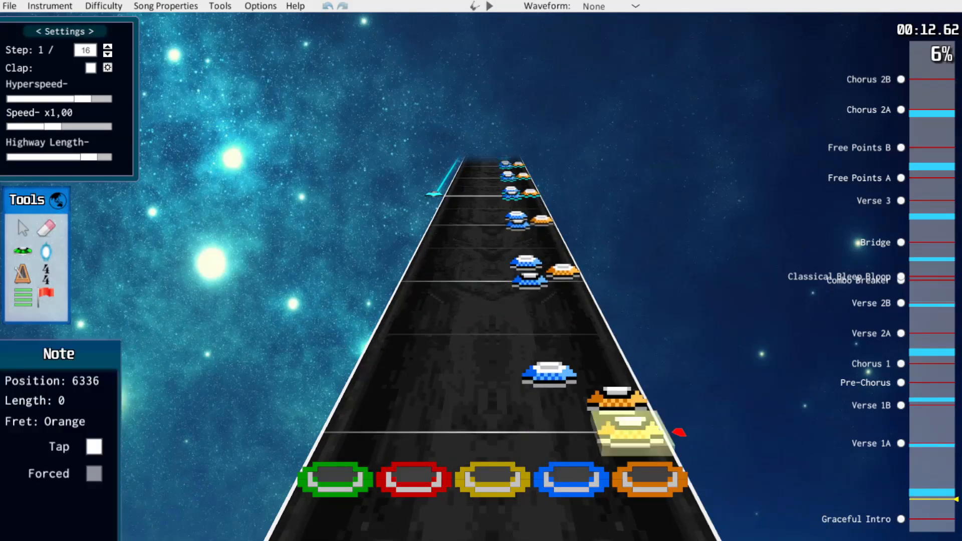
pyautogui.scroll(2, 630, 435)
pyautogui.click(556, 405)
pyautogui.moveTo(556, 405); pyautogui.dragTo(622, 404)
pyautogui.scroll(4, 621, 401)
pyautogui.moveTo(552, 383); pyautogui.dragTo(613, 383)
pyautogui.scroll(4, 614, 391)
pyautogui.moveTo(554, 402); pyautogui.dragTo(624, 402)
pyautogui.scroll(2, 624, 403)
pyautogui.scroll(1, 663, 403)
pyautogui.moveTo(558, 425); pyautogui.dragTo(624, 425)
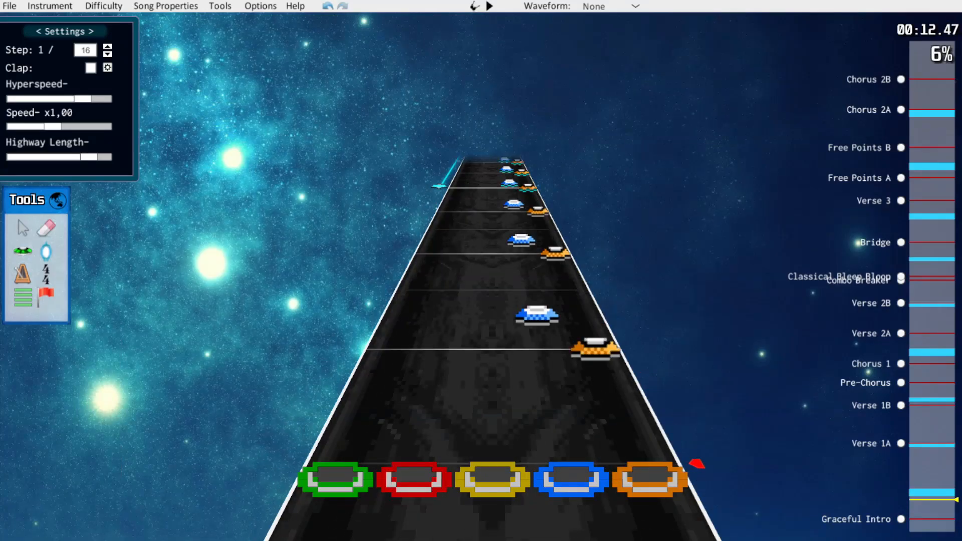
# Play the simplified orange and blue section from about 11.7 seconds to check how it flows
pyautogui.scroll(-10, 696, 463)
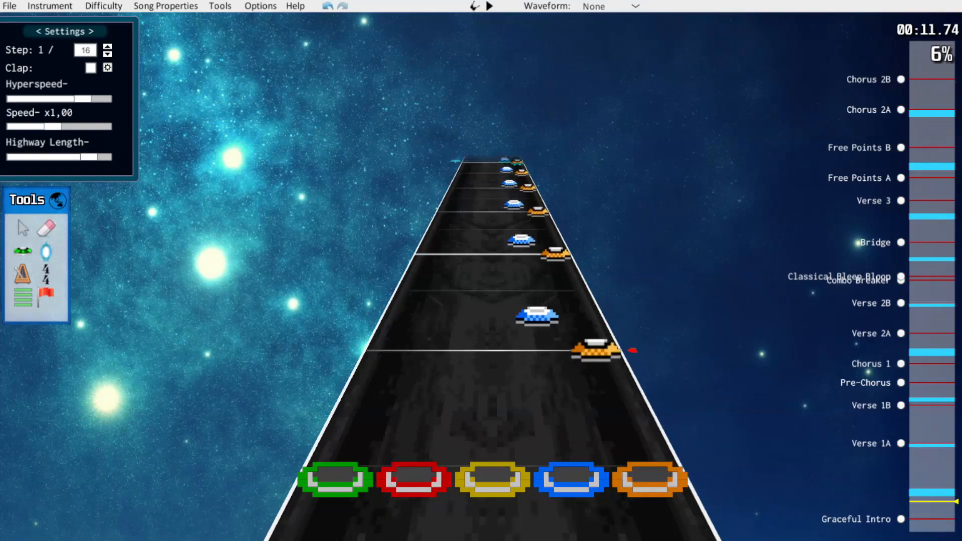
pyautogui.press('space')
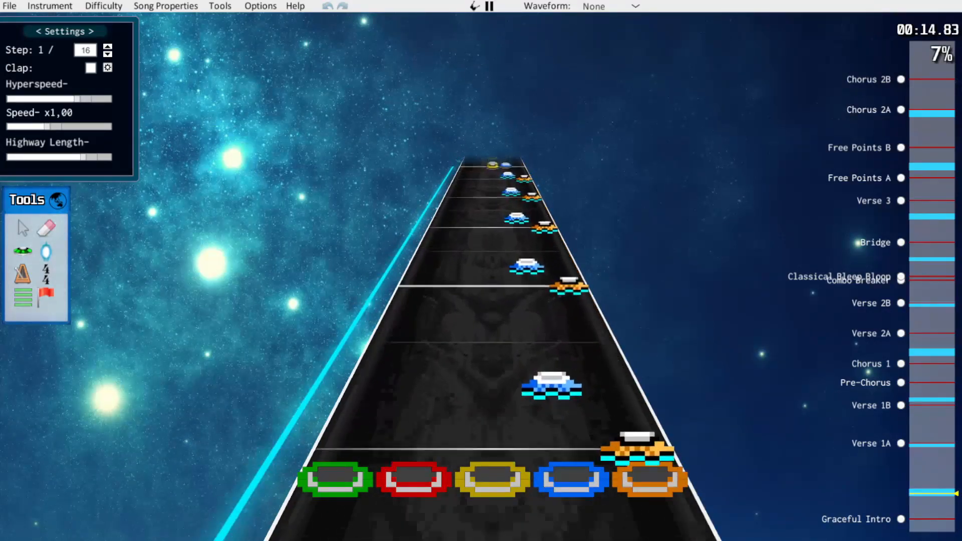
pyautogui.press('space')
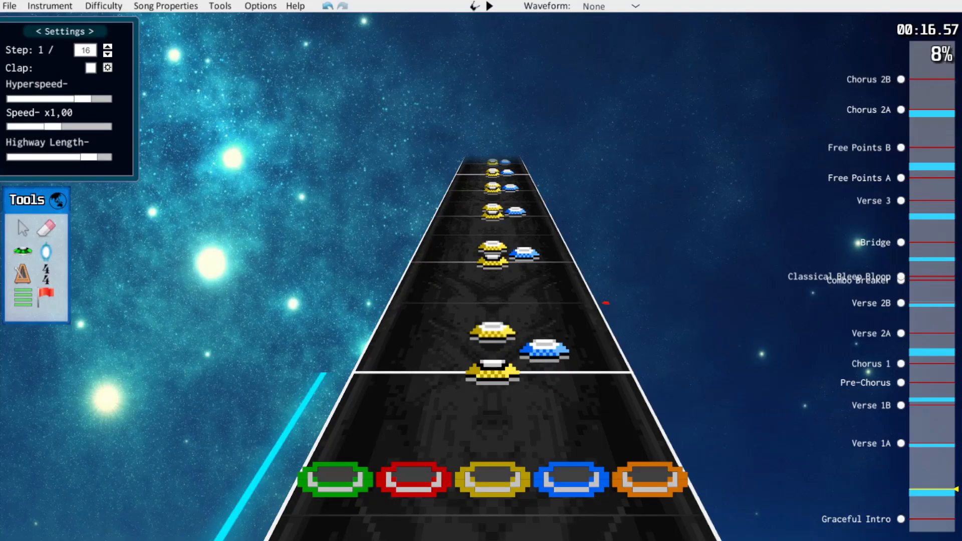
# Compare the simplified section with the original difficulty, and play it from about 10.75 seconds into the yellow and blue groups
pyautogui.scroll(-15, 726, 515)
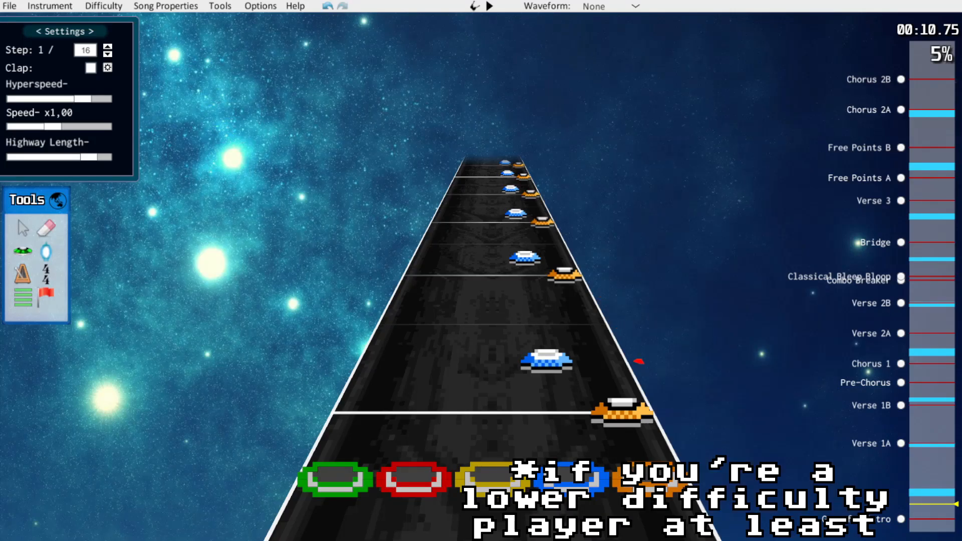
pyautogui.click(104, 6)
pyautogui.click(100, 19)
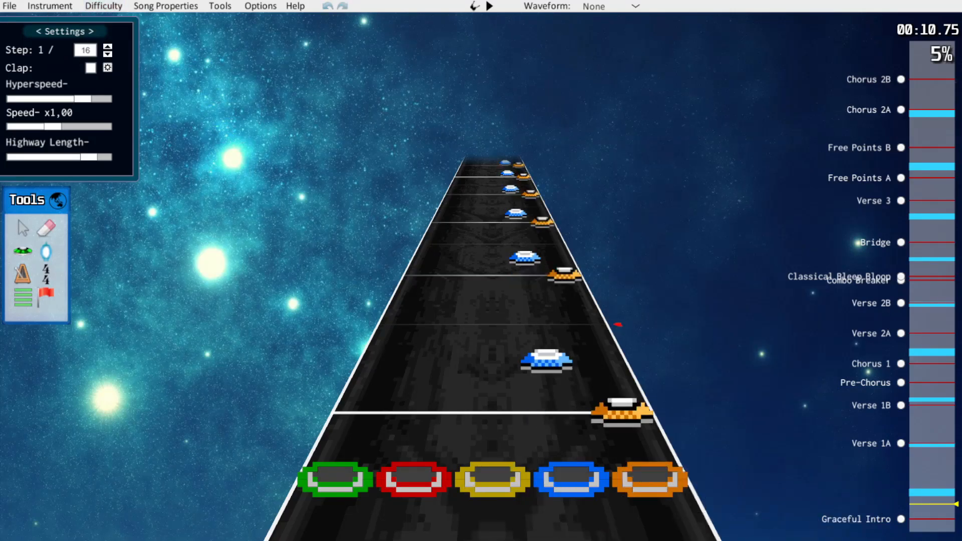
pyautogui.press('space')
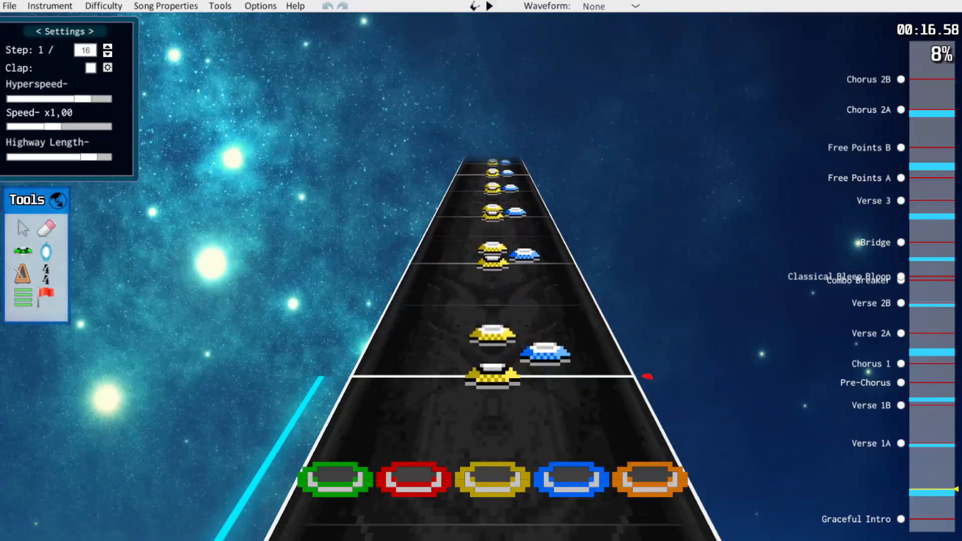
pyautogui.press('space')
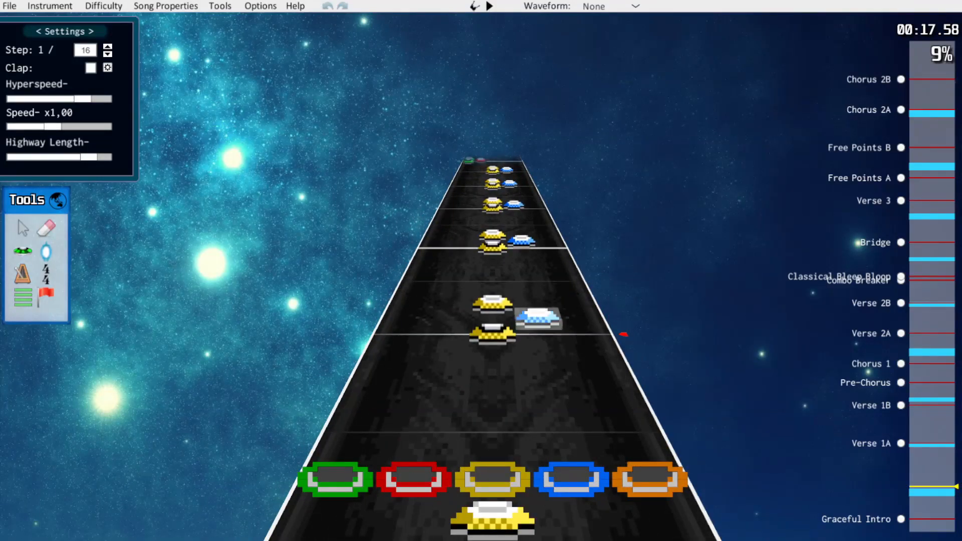
# Select all the simplified orange and blue notes between about 10.8 and 16 seconds
pyautogui.scroll(2, 696, 463)
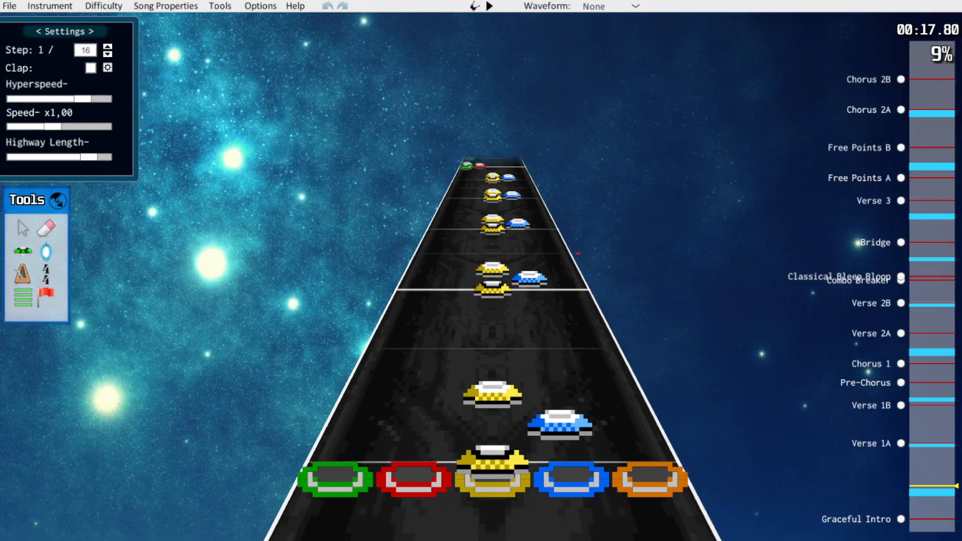
pyautogui.scroll(-7, 657, 395)
pyautogui.moveTo(602, 237); pyautogui.dragTo(433, 306)
pyautogui.moveTo(658, 305); pyautogui.dragTo(616, 305)
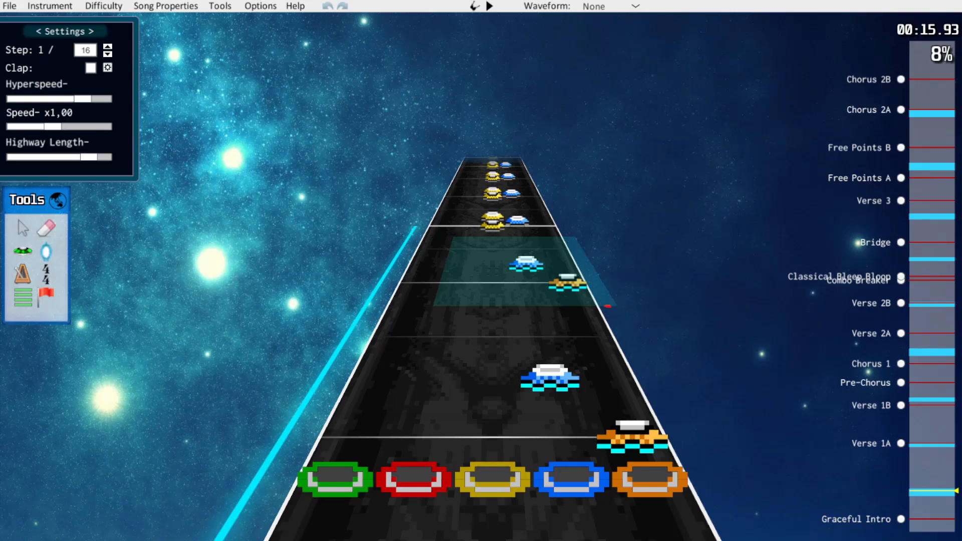
pyautogui.scroll(-4, 616, 307)
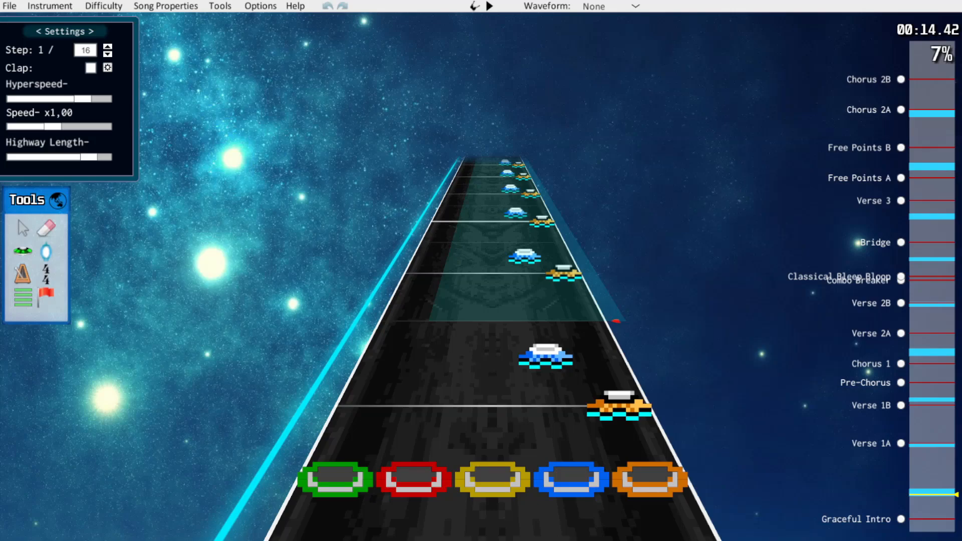
pyautogui.scroll(-4, 616, 321)
pyautogui.scroll(-2, 616, 320)
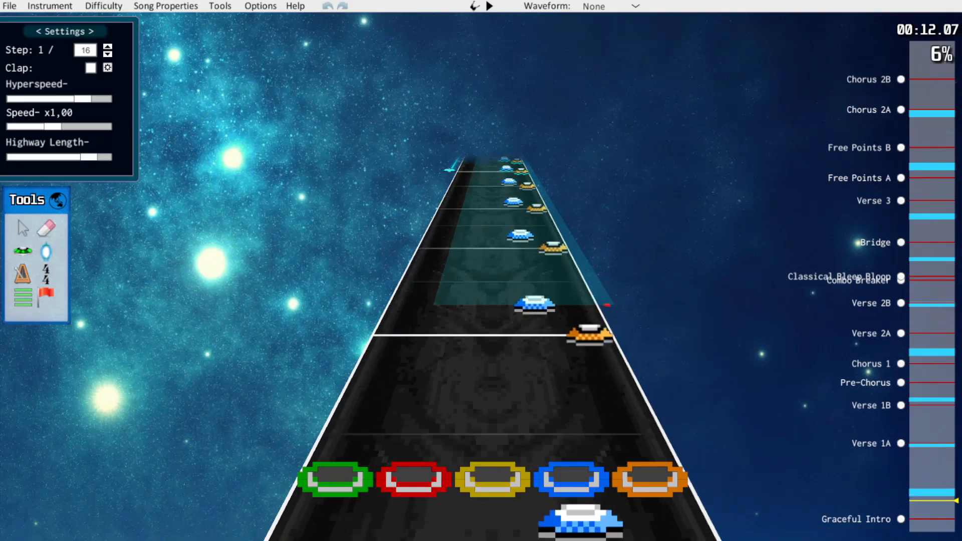
pyautogui.scroll(-4, 607, 305)
pyautogui.scroll(-1, 508, 300)
pyautogui.moveTo(637, 312); pyautogui.dragTo(637, 315)
pyautogui.scroll(2, 637, 316)
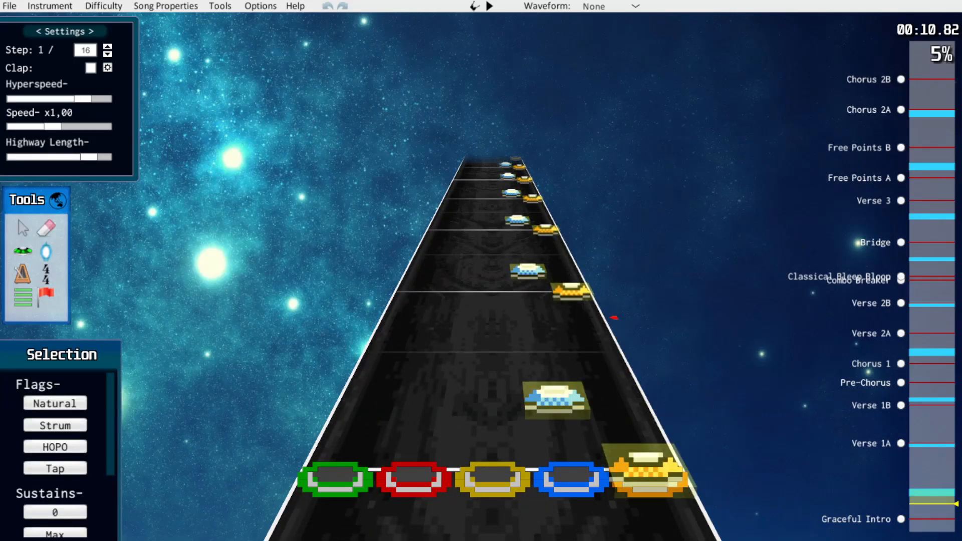
pyautogui.scroll(20, 613, 317)
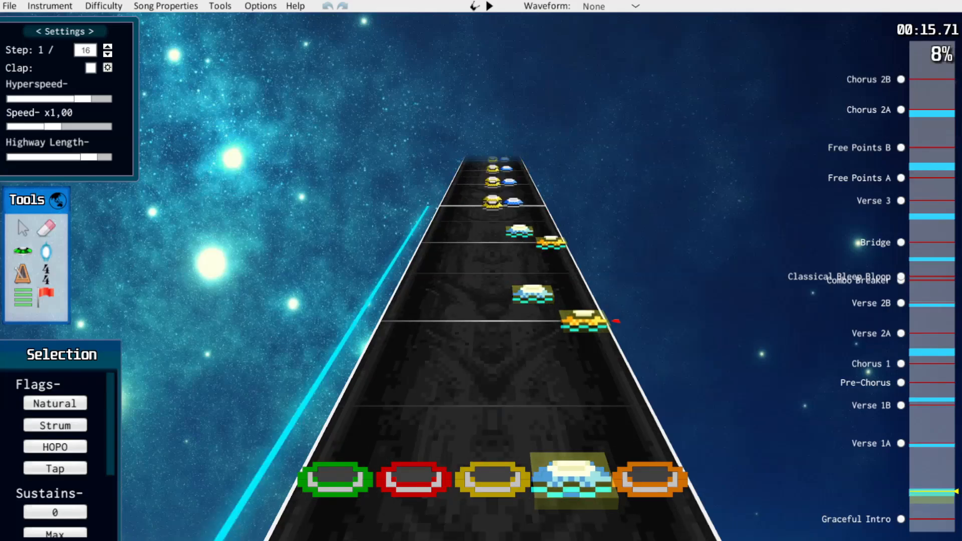
# Clear the note selection and go to the start of the yellow and blue groups at about 16.5 seconds
pyautogui.scroll(-2, 614, 320)
pyautogui.click(633, 347)
pyautogui.scroll(-3, 634, 351)
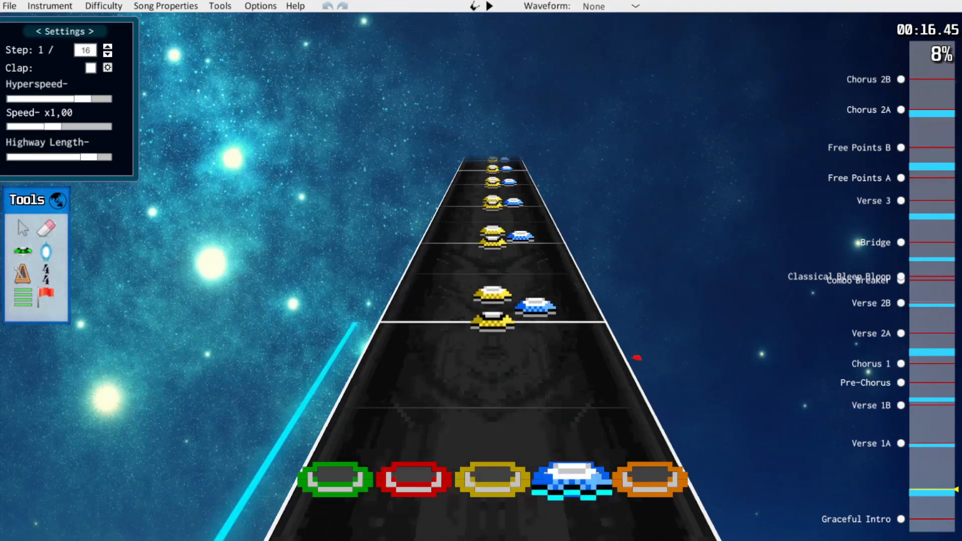
# Play the simplified notes from about 16.5 to 19 seconds to check how they flow
pyautogui.scroll(1, 642, 368)
pyautogui.press('space')
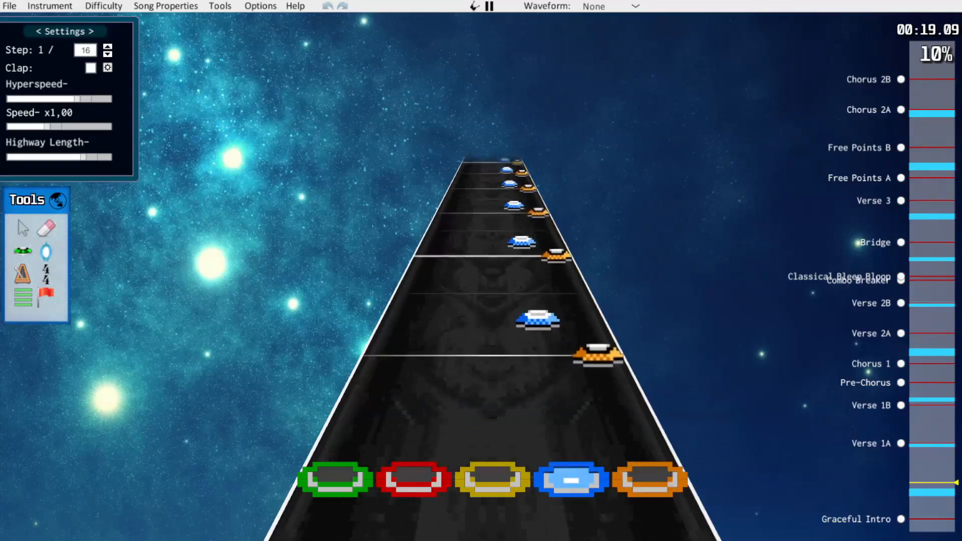
pyautogui.press('space')
# Shift the blue and orange notes between about 16.5 and 21 seconds to yellow and blue, and play them back
pyautogui.scroll(5, 641, 368)
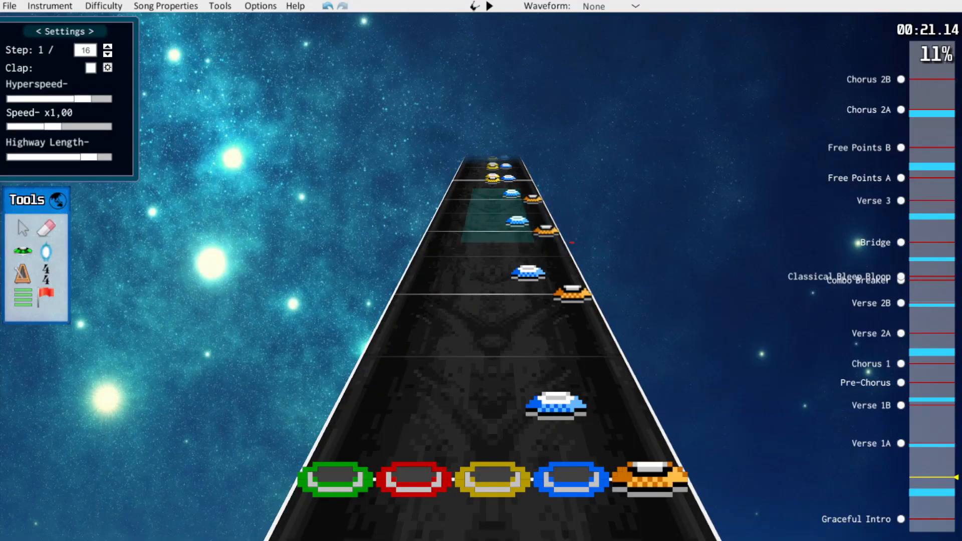
pyautogui.scroll(-8, 631, 348)
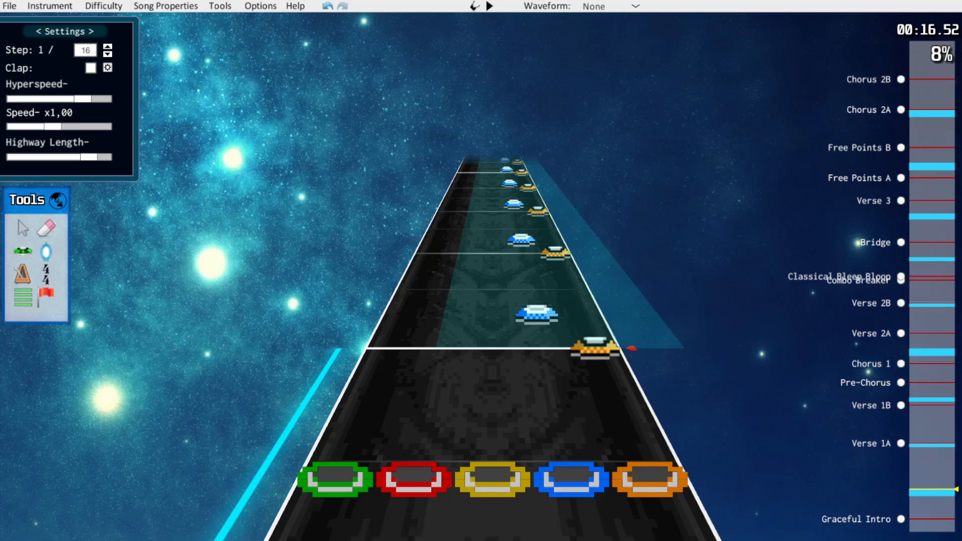
pyautogui.press('space')
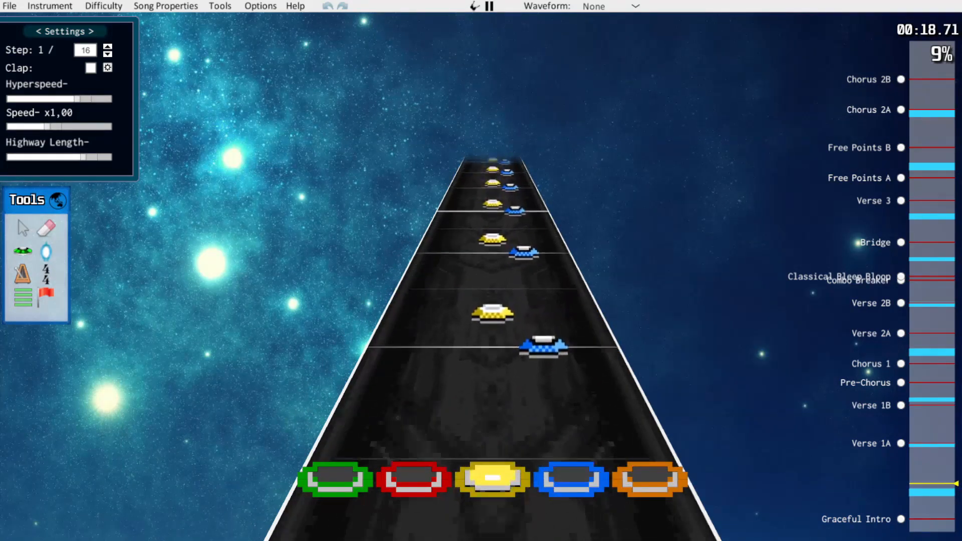
pyautogui.press('space')
# Shift the second half of the yellow and blue section, from about 19.7 seconds, to green and red
pyautogui.moveTo(492, 461); pyautogui.dragTo(417, 461)
pyautogui.click(481, 396)
pyautogui.scroll(-2, 493, 351)
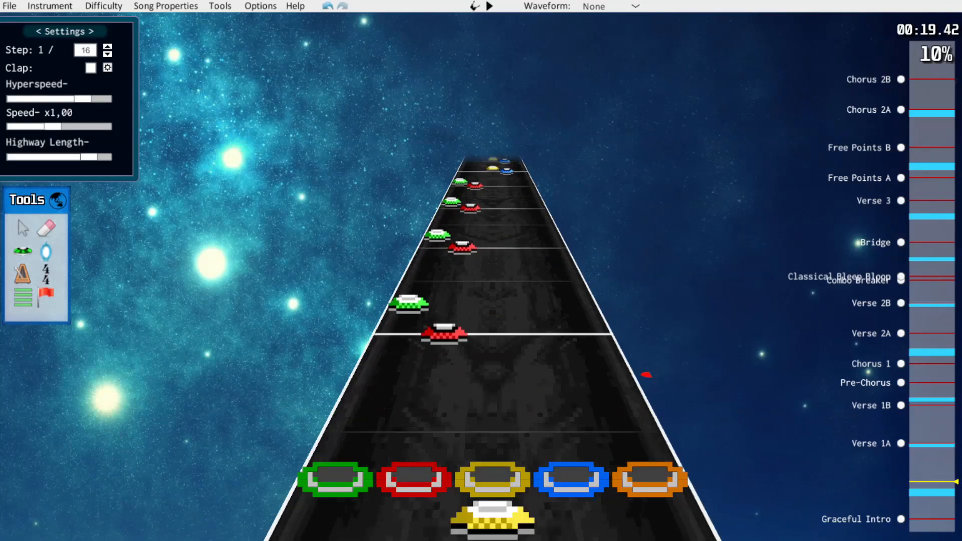
pyautogui.scroll(2, 492, 350)
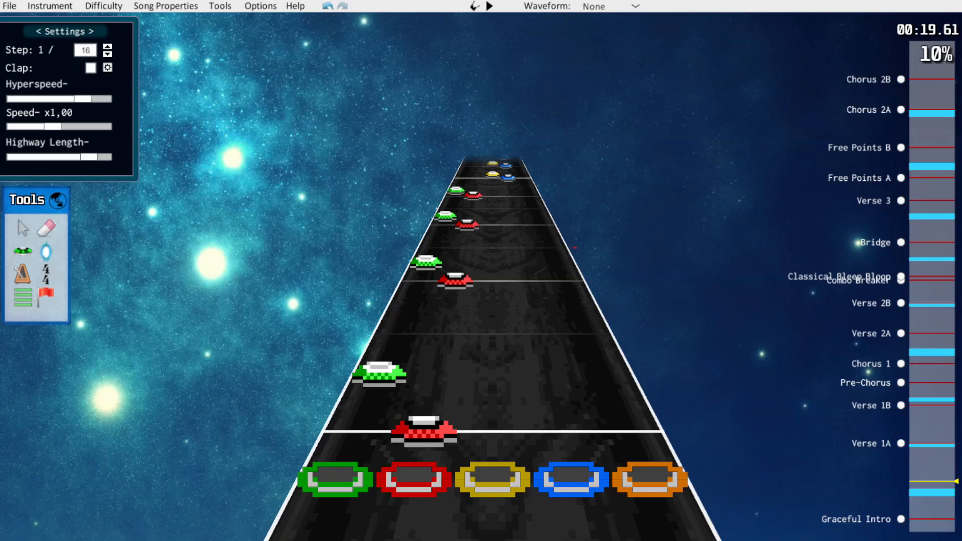
# Clear the selection and play Verse 1A from about 34.3 to 41.7 seconds to examine its doubled-note patterns
pyautogui.scroll(1, 492, 351)
pyautogui.scroll(-1, 493, 351)
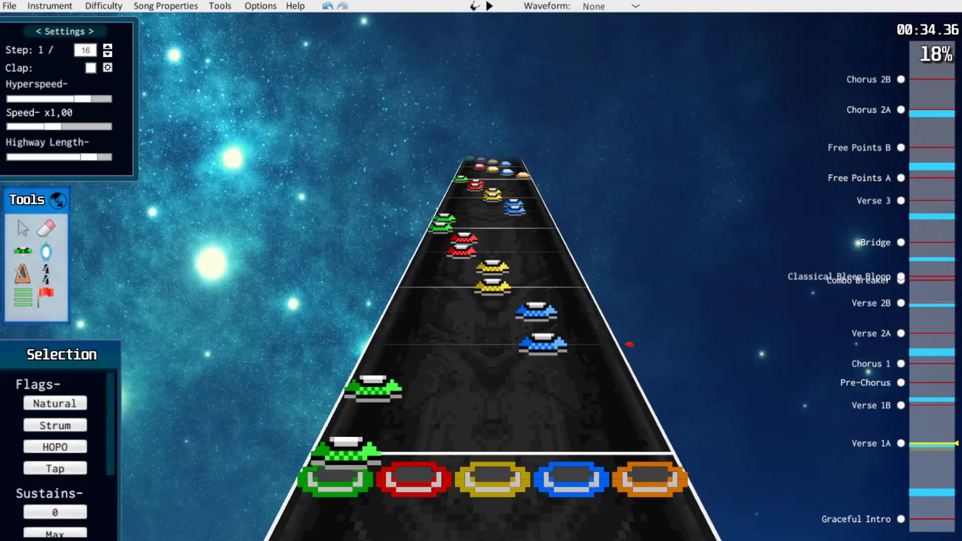
pyautogui.scroll(-2, 492, 351)
pyautogui.press('Escape')
pyautogui.scroll(1, 492, 350)
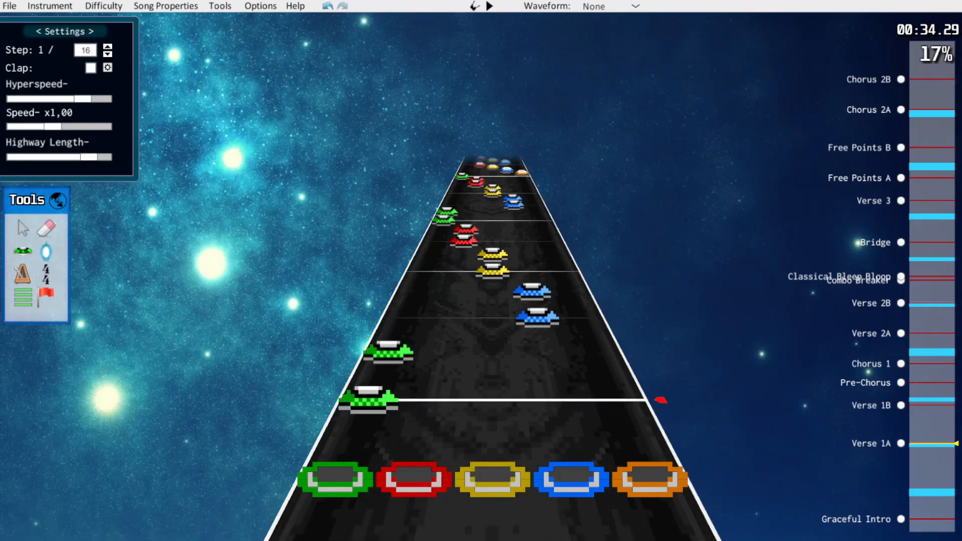
pyautogui.scroll(1, 493, 351)
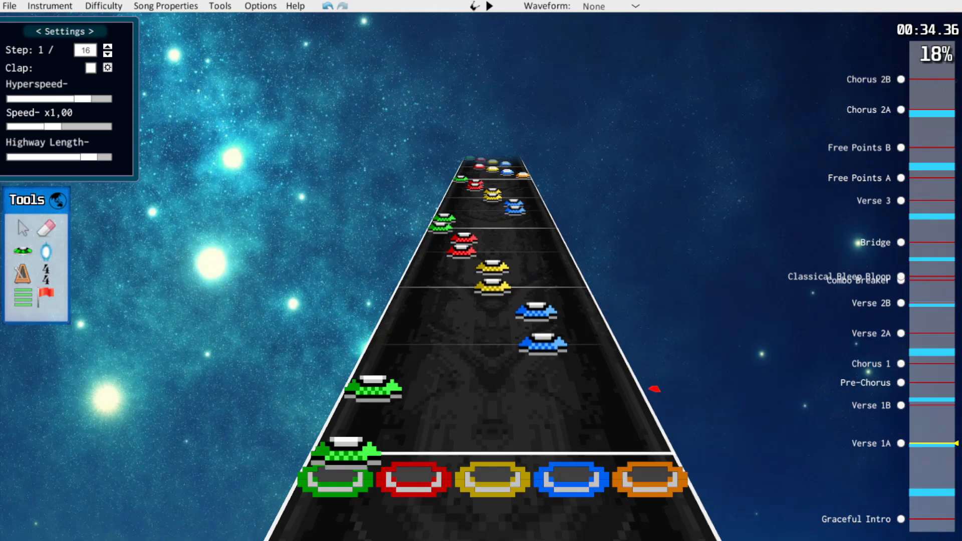
pyautogui.scroll(-1, 660, 398)
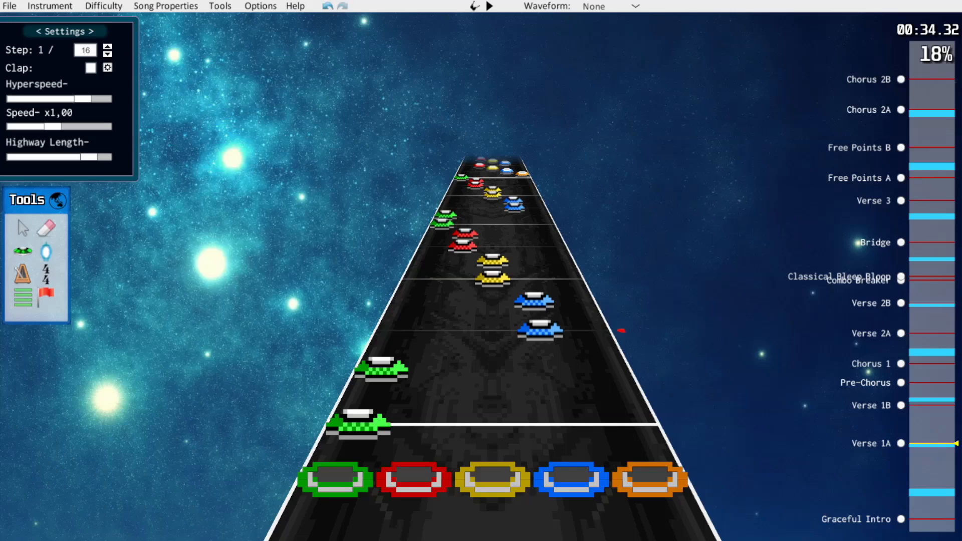
pyautogui.press('space')
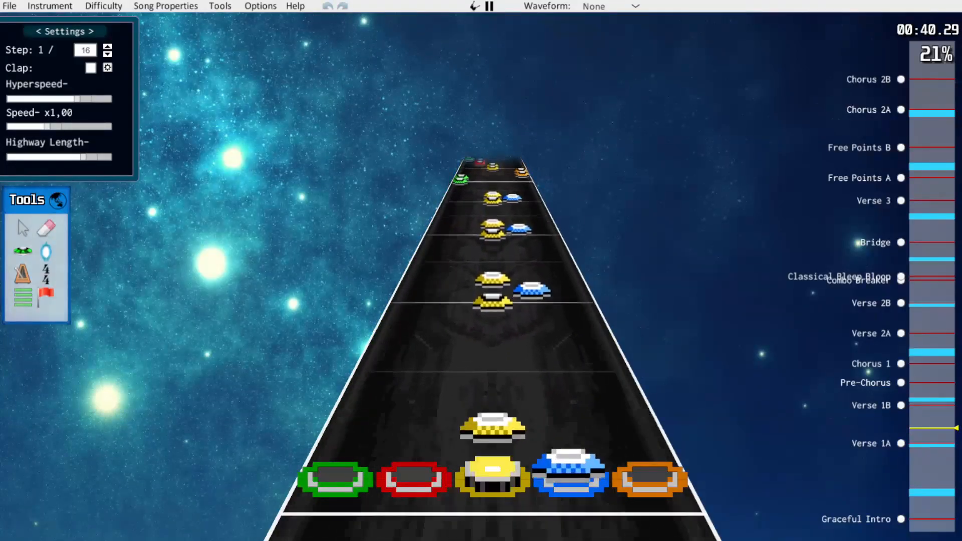
pyautogui.press('space')
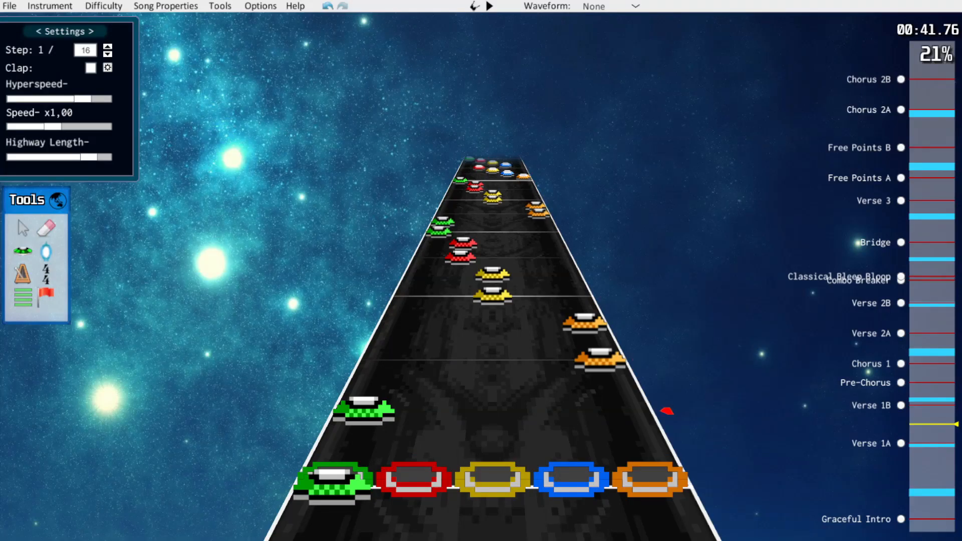
pyautogui.scroll(8, 666, 411)
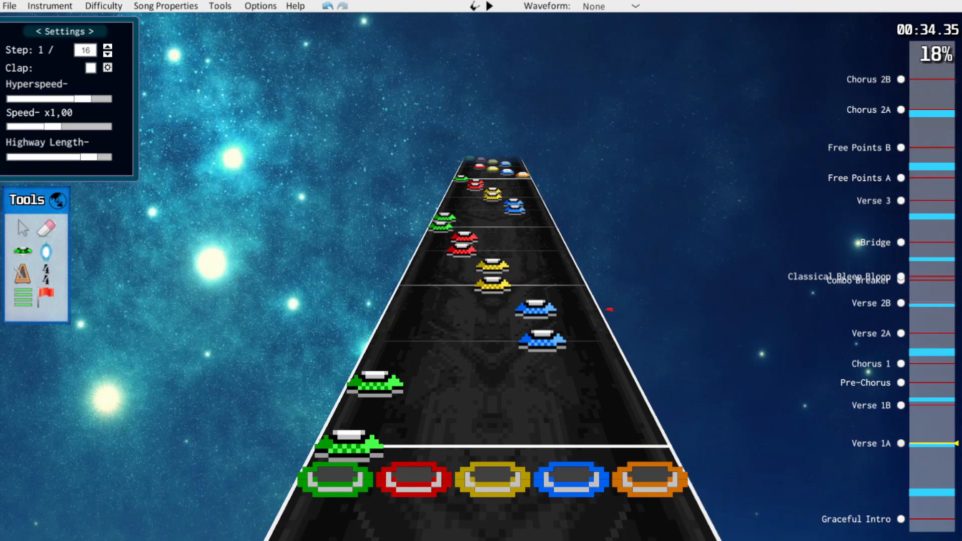
# Erase the second note of each doubled pair in the opening Verse 1A pattern, from about 34.4 to 35.8 seconds
pyautogui.press('j')
pyautogui.scroll(1, 651, 384)
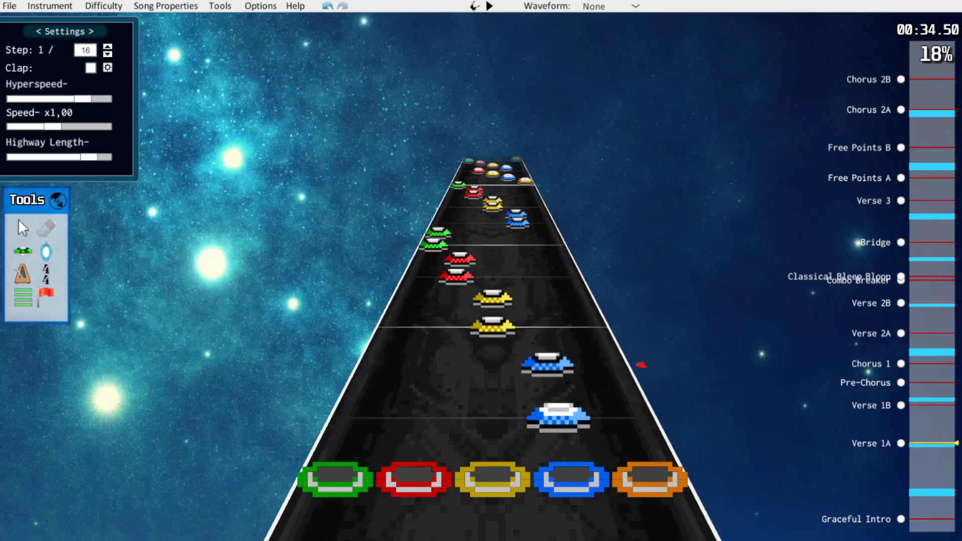
pyautogui.scroll(2, 641, 364)
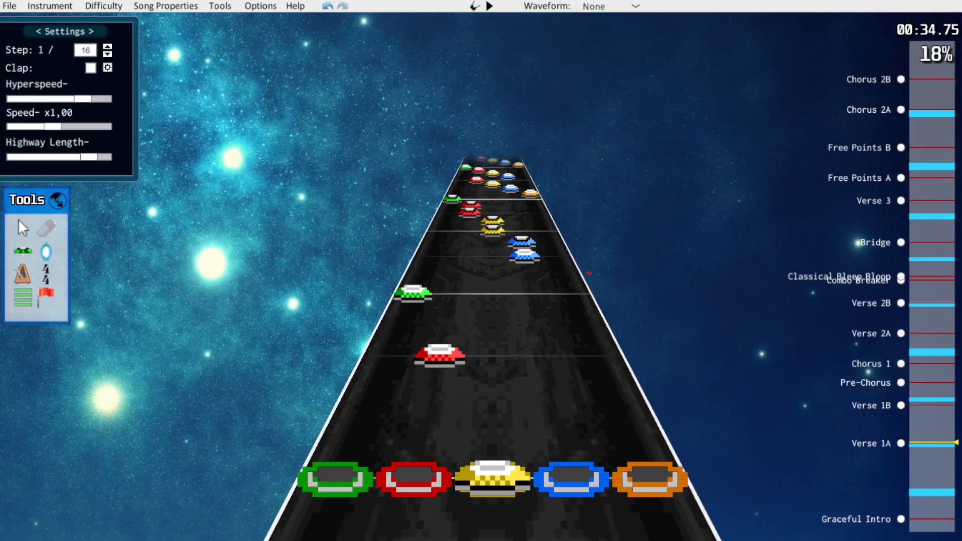
pyautogui.scroll(-1, 601, 294)
pyautogui.scroll(-2, 618, 326)
pyautogui.scroll(1, 623, 334)
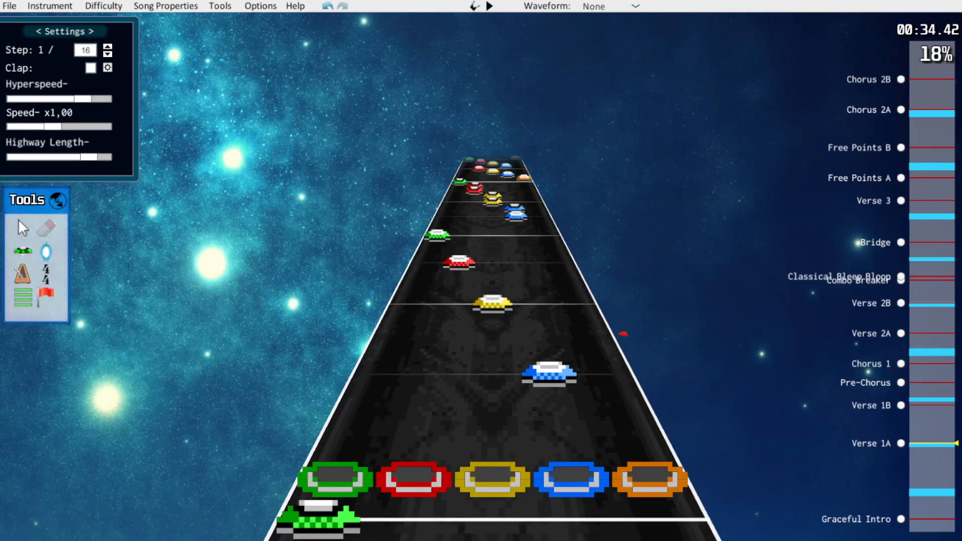
pyautogui.scroll(6, 617, 321)
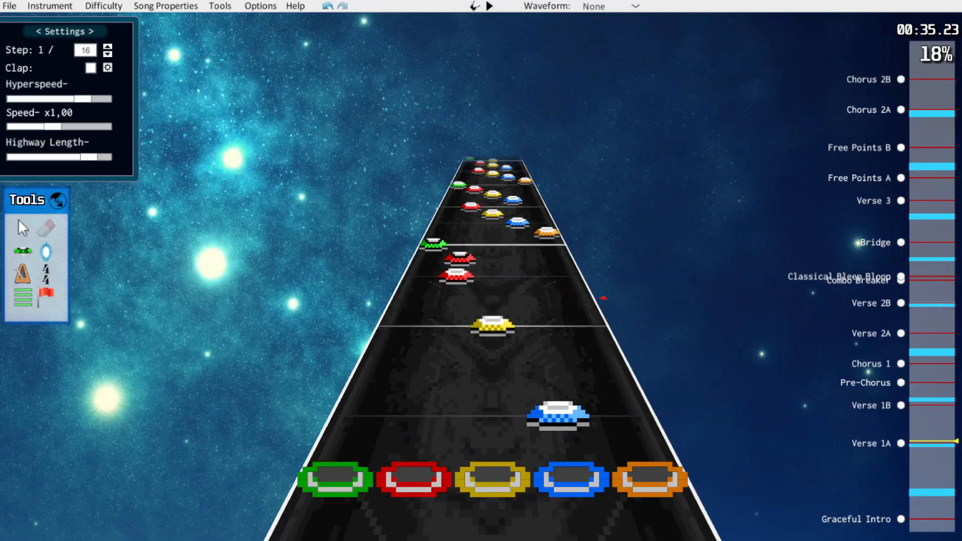
pyautogui.scroll(-7, 604, 298)
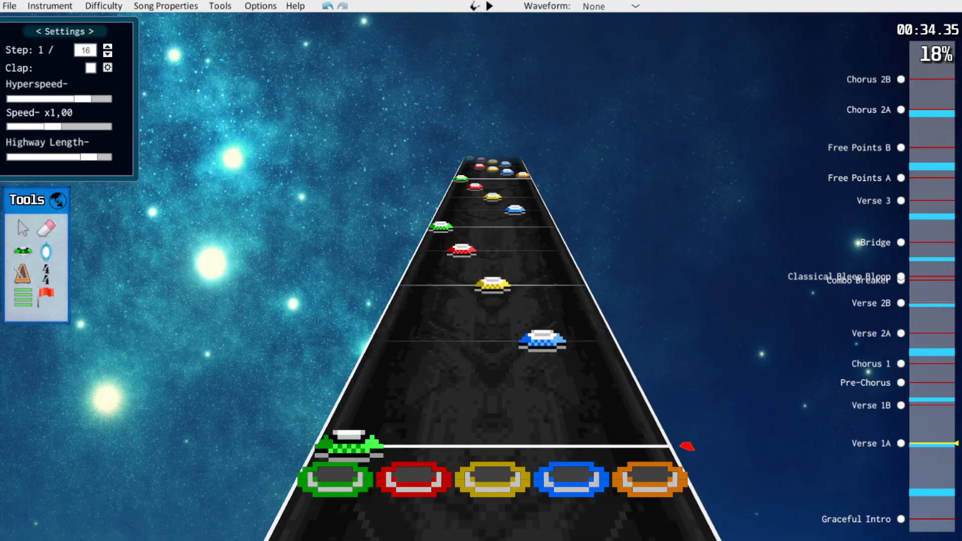
# Force the thinned notes at the start of Verse 1A to strums and play back the pattern
pyautogui.hotkey('ctrl', 'a')
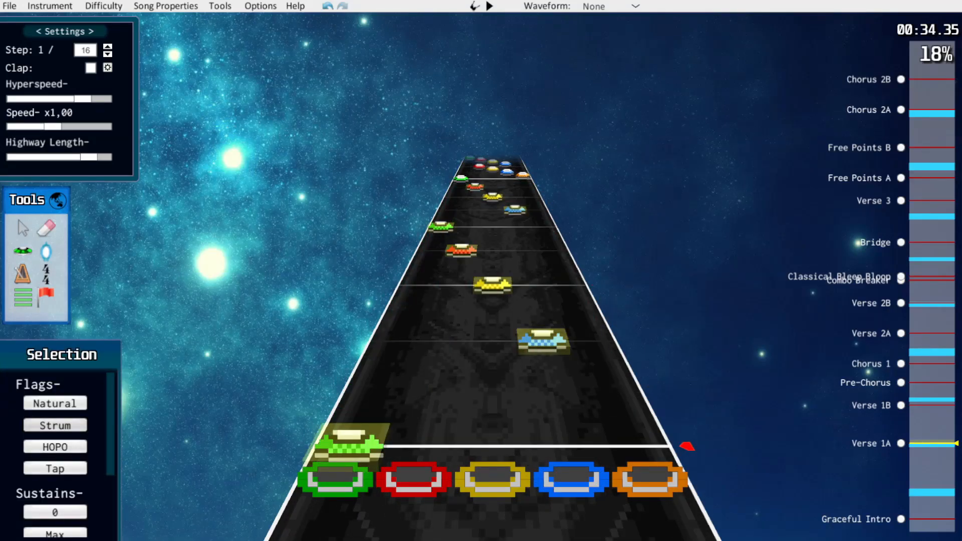
pyautogui.click(211, 358)
pyautogui.scroll(7, 493, 311)
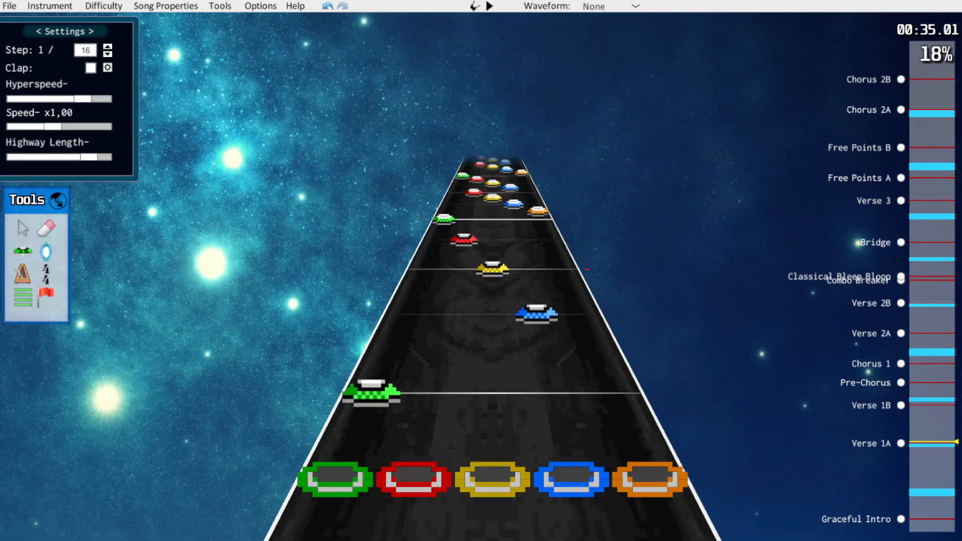
pyautogui.click(444, 220)
pyautogui.click(603, 304)
pyautogui.scroll(-6, 551, 303)
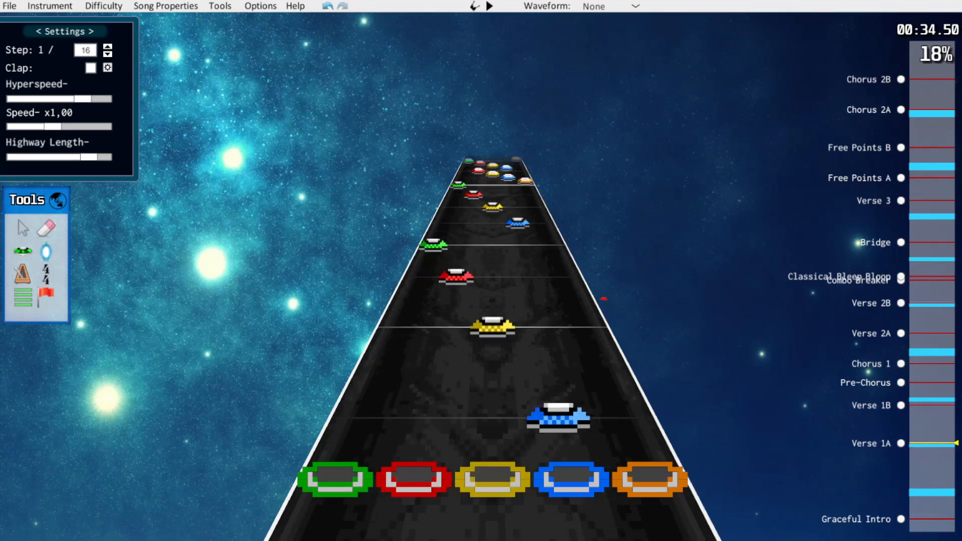
pyautogui.scroll(1, 551, 304)
pyautogui.press('space')
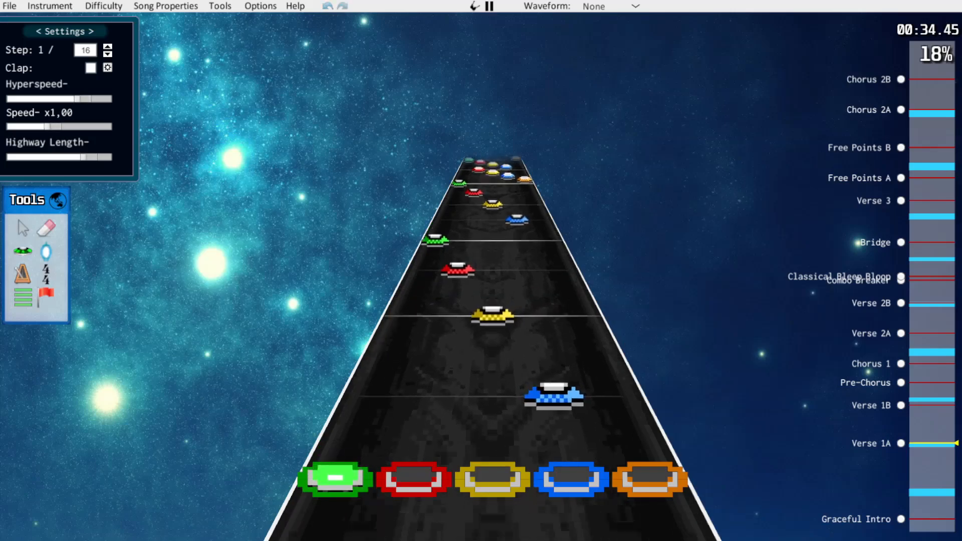
pyautogui.press('space')
# Set the step to 1/12 and respace the four-note runs after about 35.84 seconds into three-note triplet groups
pyautogui.scroll(-2, 551, 303)
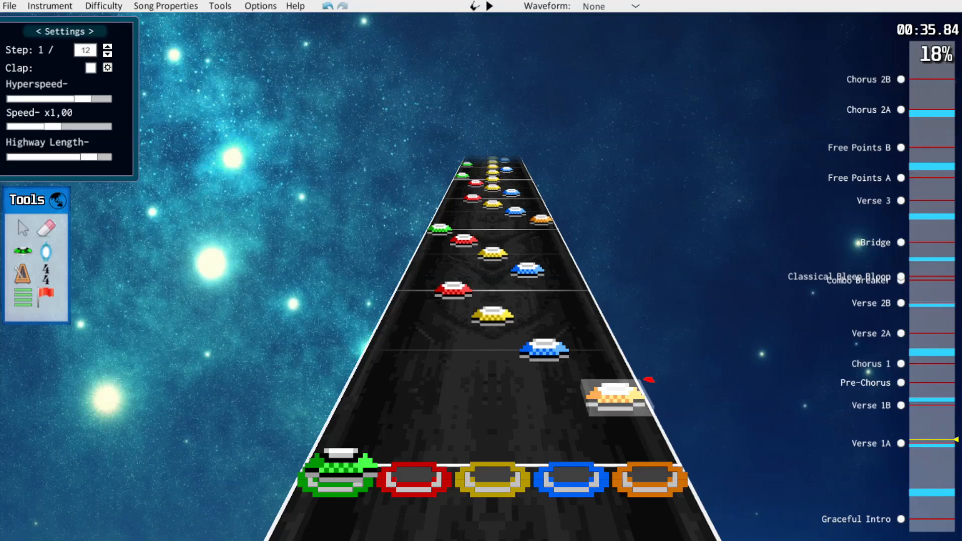
pyautogui.moveTo(615, 395); pyautogui.dragTo(608, 379)
pyautogui.moveTo(544, 349); pyautogui.dragTo(492, 290)
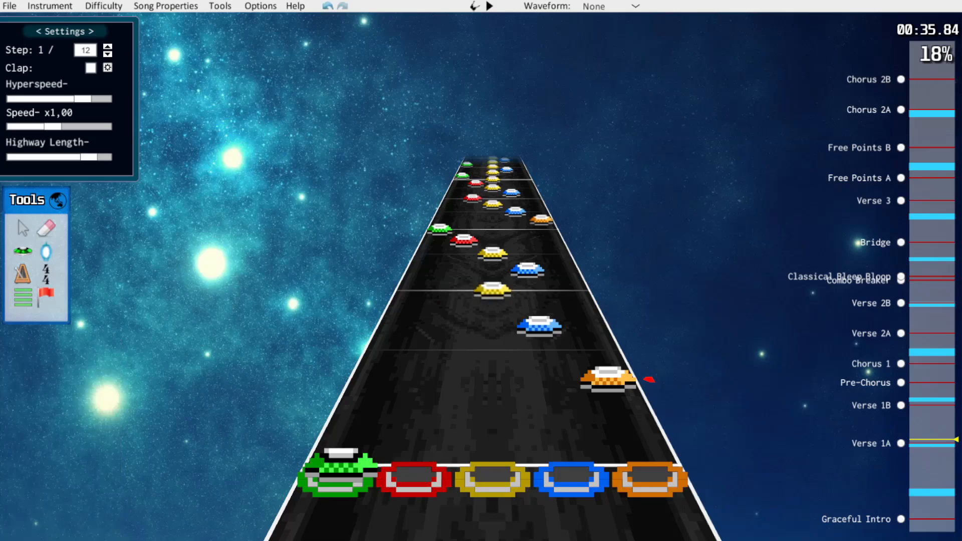
pyautogui.scroll(4, 649, 379)
pyautogui.moveTo(451, 304); pyautogui.dragTo(455, 281)
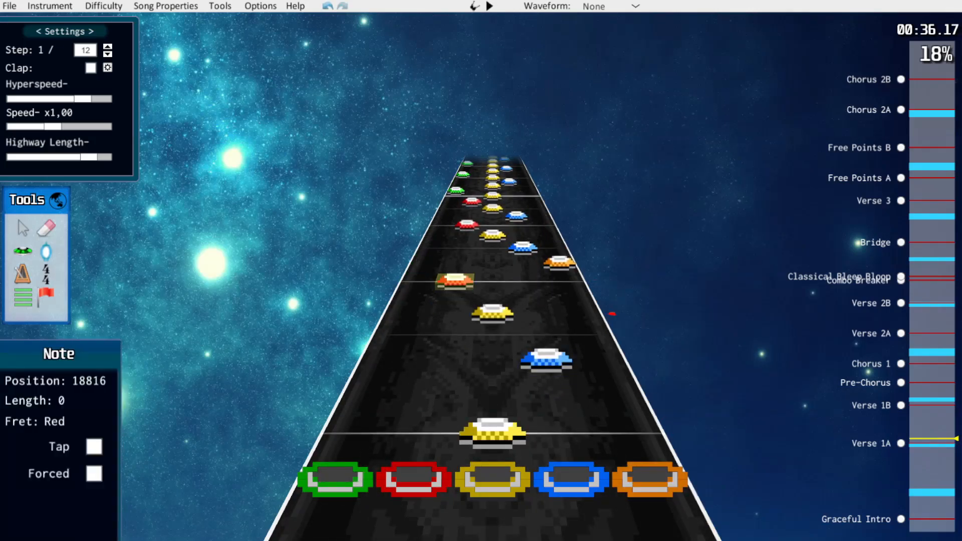
# Select the triplet runs after about 35.84 seconds and shift them down one lane, starting on blue
pyautogui.scroll(-2, 455, 281)
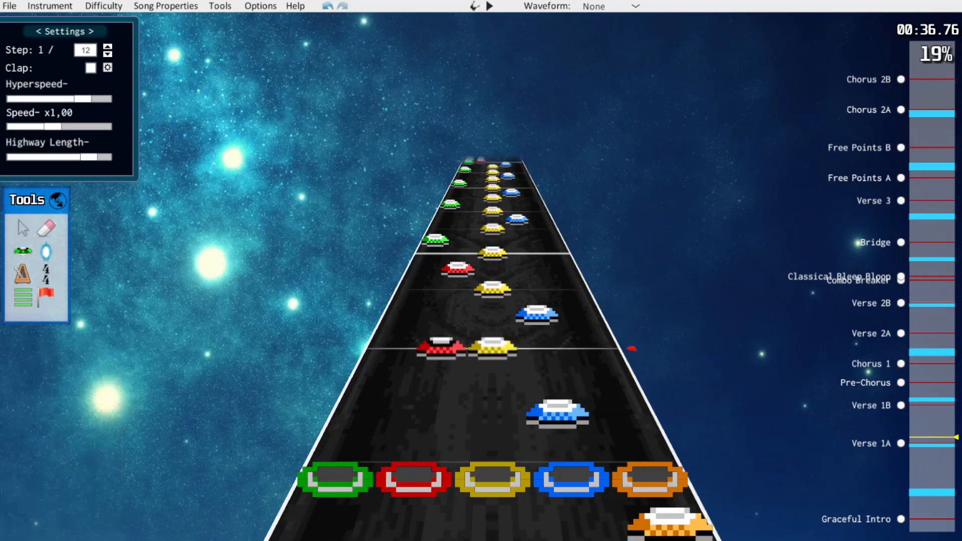
pyautogui.scroll(-4, 492, 359)
pyautogui.moveTo(431, 251); pyautogui.dragTo(551, 379)
pyautogui.click(591, 341)
# Review the descending triplet runs between about 35.84 and 37 seconds
pyautogui.scroll(-1, 576, 311)
pyautogui.scroll(3, 493, 301)
pyautogui.scroll(-5, 493, 301)
pyautogui.scroll(3, 492, 301)
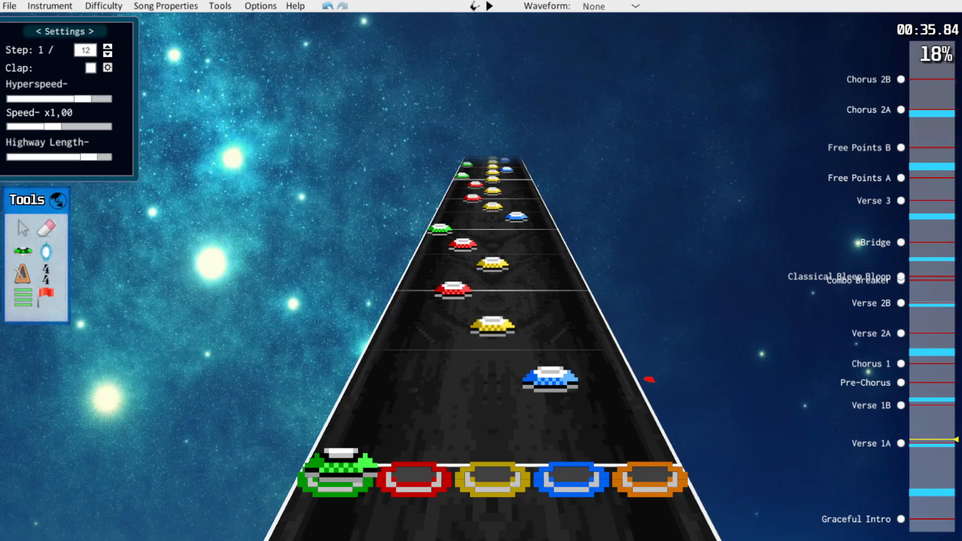
pyautogui.scroll(-2, 493, 300)
pyautogui.scroll(4, 492, 301)
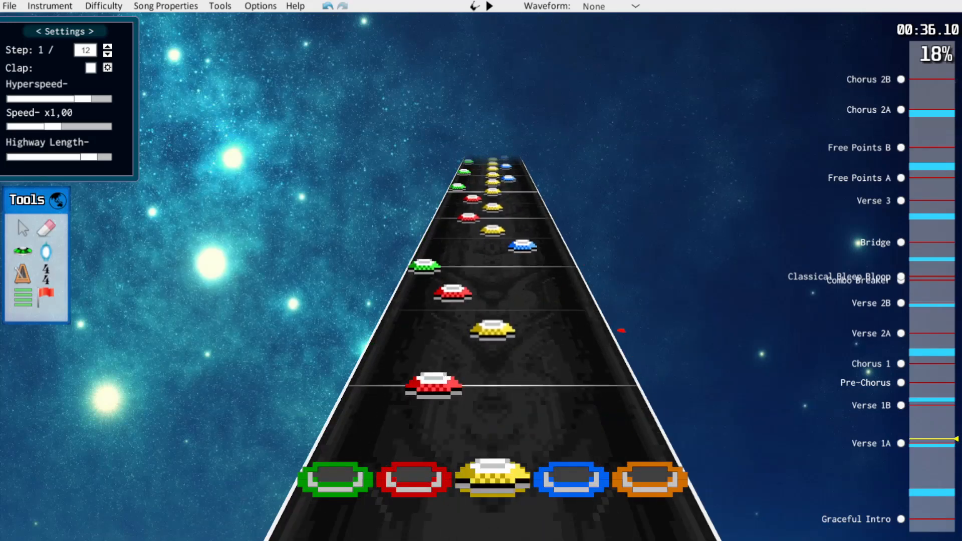
pyautogui.scroll(-3, 492, 300)
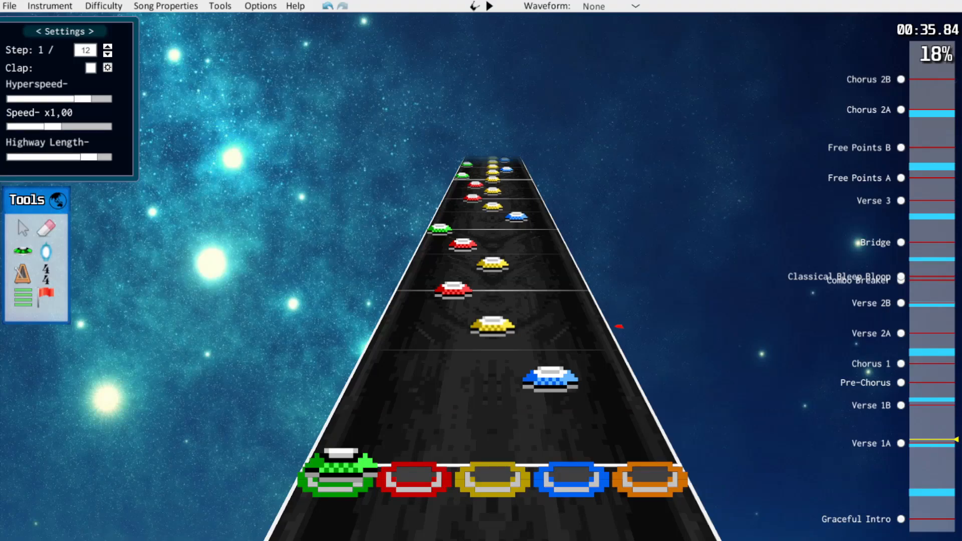
pyautogui.scroll(15, 493, 300)
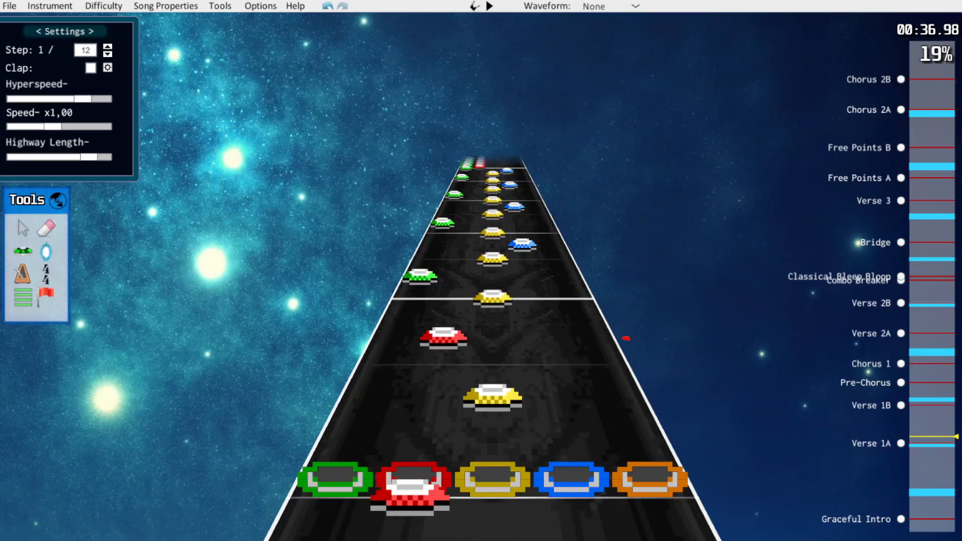
# Reduce the alternating notes after about 37.35 seconds to a yellow, green and blue triplet, merging the extra yellow into the green
pyautogui.scroll(1, 493, 301)
pyautogui.scroll(-1, 492, 300)
pyautogui.scroll(1, 492, 301)
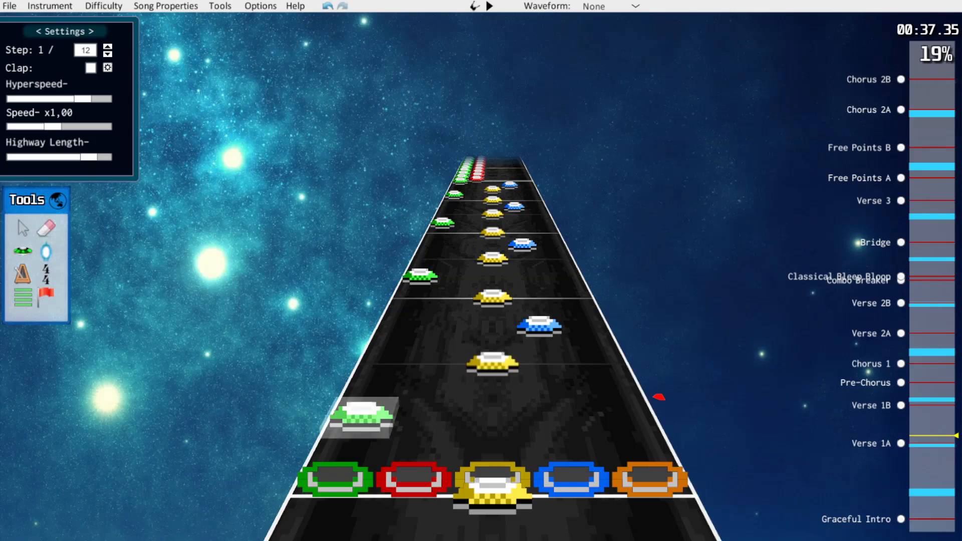
pyautogui.moveTo(360, 417); pyautogui.dragTo(370, 398)
pyautogui.moveTo(493, 365); pyautogui.dragTo(370, 397)
pyautogui.click(431, 399)
pyautogui.scroll(1, 440, 401)
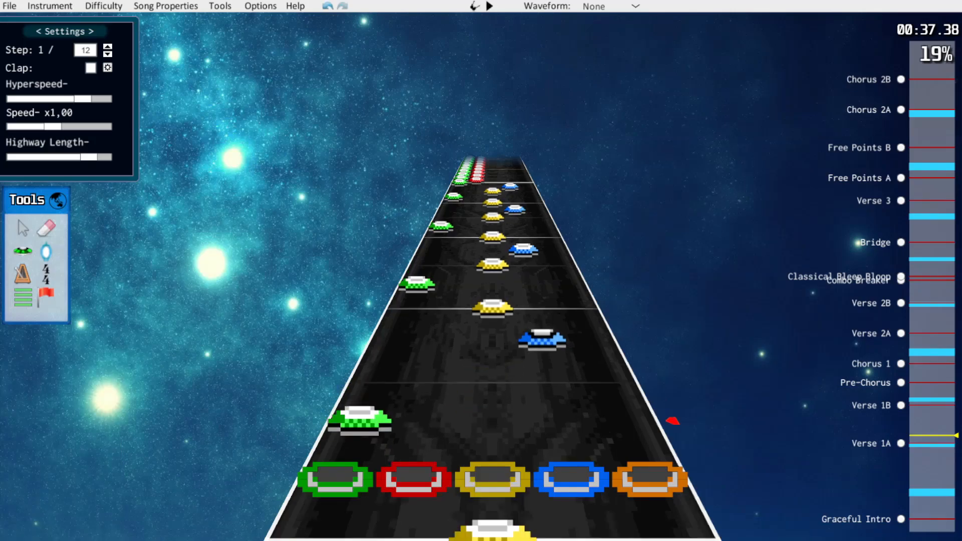
pyautogui.moveTo(543, 341); pyautogui.dragTo(545, 349)
# Convert the following beat, at about 37.7 seconds, to the same yellow, green and blue triplet
pyautogui.scroll(3, 545, 349)
pyautogui.scroll(2, 554, 388)
pyautogui.moveTo(380, 373); pyautogui.dragTo(386, 357)
pyautogui.moveTo(492, 331); pyautogui.dragTo(387, 357)
pyautogui.scroll(4, 431, 353)
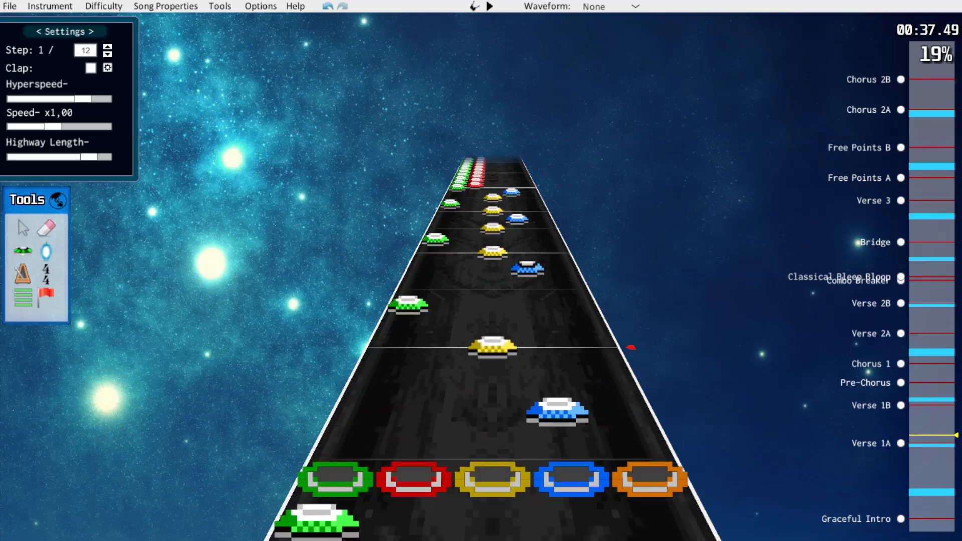
pyautogui.scroll(-1, 544, 369)
pyautogui.moveTo(550, 376); pyautogui.dragTo(553, 387)
# Respace the beat at about 38.1 seconds as a triplet, moving green to position 19648 and dropping the extra yellow
pyautogui.click(493, 331)
pyautogui.moveTo(409, 302); pyautogui.dragTo(412, 294)
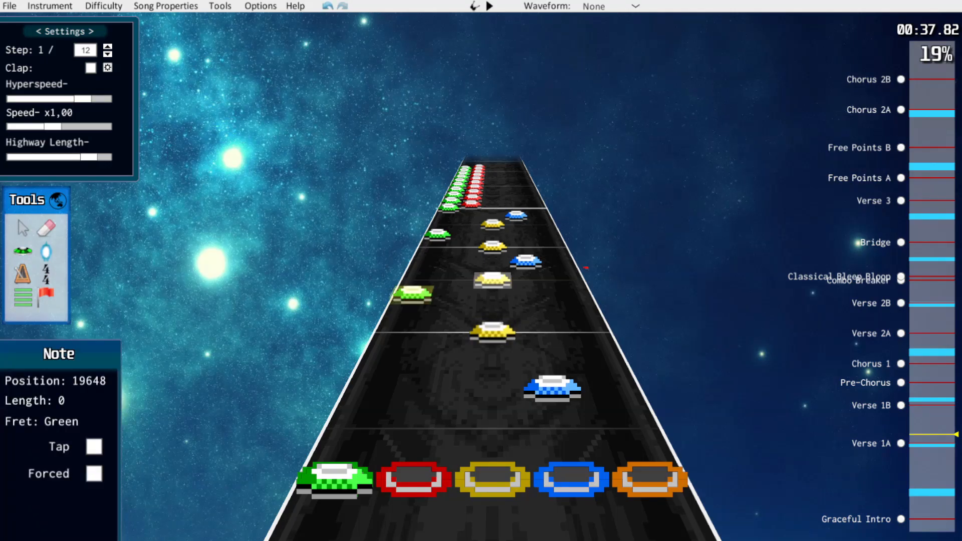
pyautogui.moveTo(492, 279); pyautogui.dragTo(413, 294)
pyautogui.scroll(5, 426, 295)
pyautogui.moveTo(548, 354); pyautogui.dragTo(549, 368)
# Turn the last beat before the green and red section into a yellow, green and blue triplet
pyautogui.click(492, 319)
pyautogui.moveTo(413, 291); pyautogui.dragTo(416, 284)
pyautogui.moveTo(492, 271); pyautogui.dragTo(416, 285)
pyautogui.moveTo(525, 255); pyautogui.dragTo(526, 260)
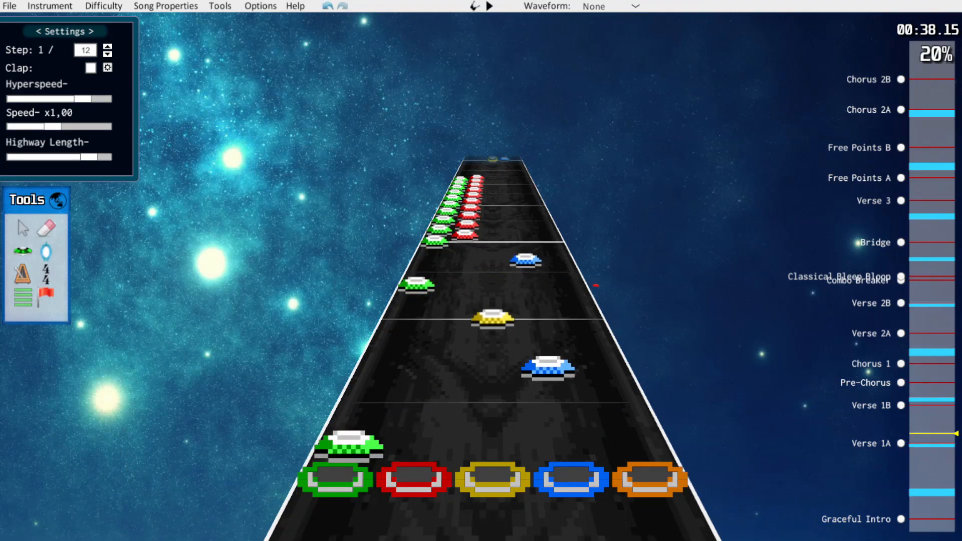
# Play back the simplified yellow, green and blue triplets from about 37.3 seconds up to the green and red section
pyautogui.scroll(-14, 525, 261)
pyautogui.scroll(-1, 535, 303)
pyautogui.scroll(2, 492, 357)
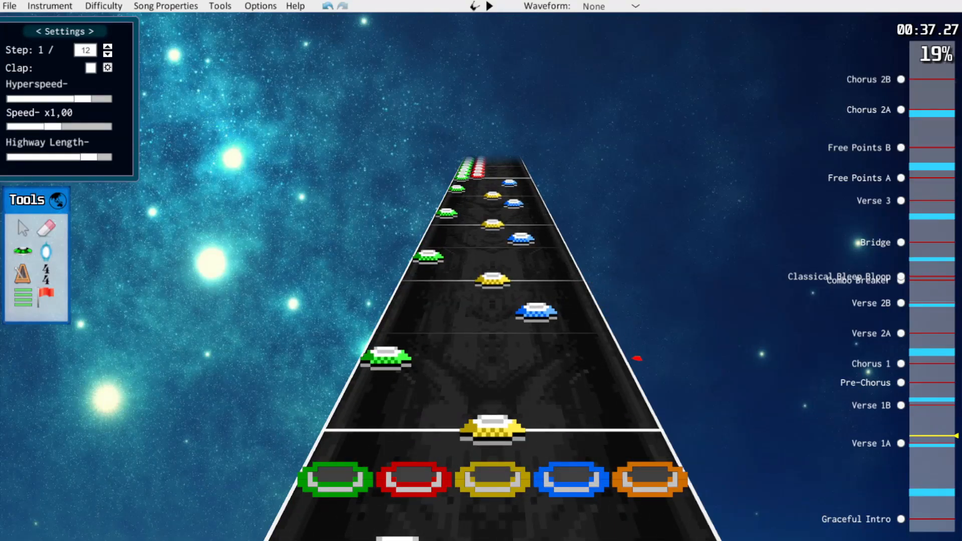
pyautogui.scroll(2, 493, 351)
pyautogui.scroll(-1, 492, 351)
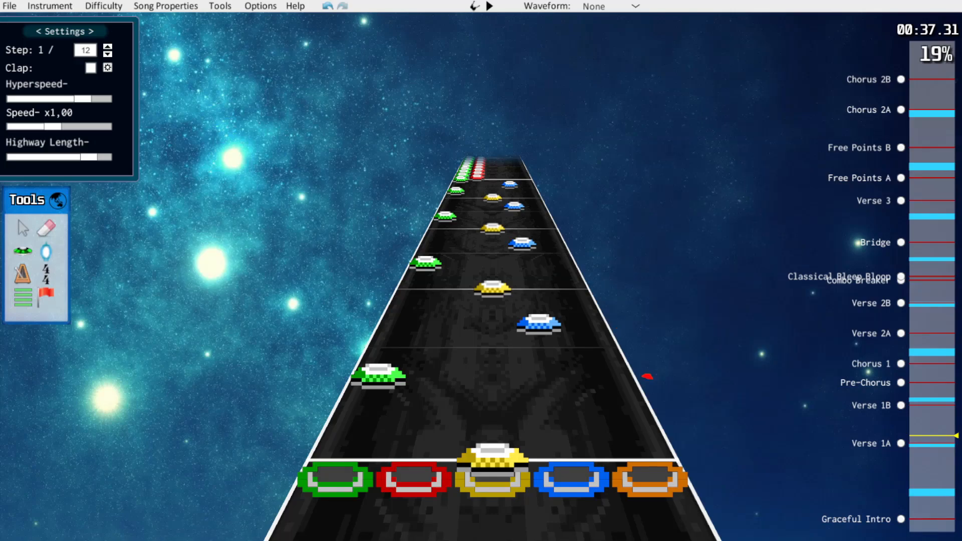
pyautogui.press('space')
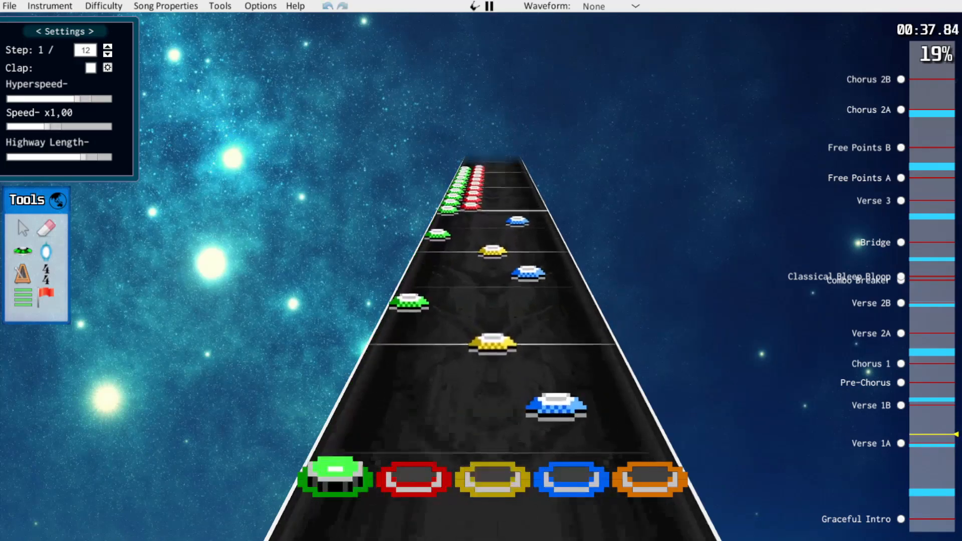
pyautogui.press('space')
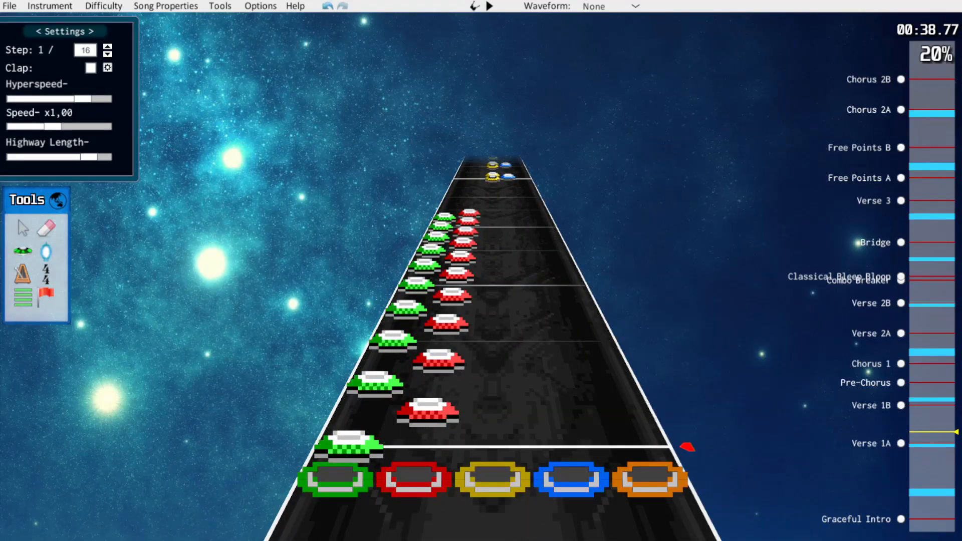
# Try to respace the alternating green and red run after about 38.8 seconds on a 1/24 step grid
pyautogui.press('Right')
pyautogui.moveTo(427, 412); pyautogui.dragTo(430, 402)
pyautogui.moveTo(374, 385); pyautogui.dragTo(382, 368)
pyautogui.moveTo(439, 361); pyautogui.dragTo(402, 317)
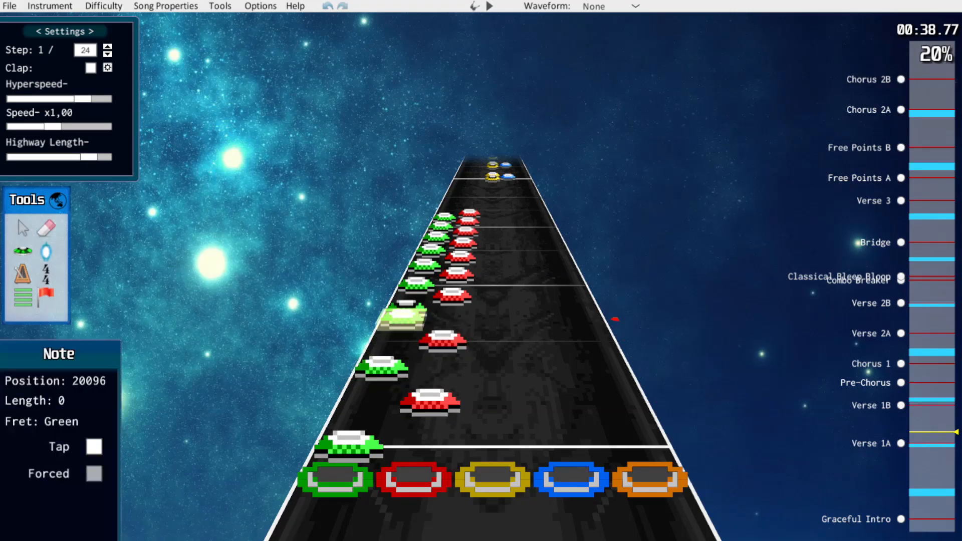
pyautogui.moveTo(452, 296); pyautogui.dragTo(457, 271)
pyautogui.moveTo(425, 265); pyautogui.dragTo(454, 284)
pyautogui.scroll(1, 426, 261)
pyautogui.scroll(1, 453, 286)
pyautogui.moveTo(445, 325); pyautogui.dragTo(403, 316)
pyautogui.moveTo(452, 296); pyautogui.dragTo(450, 301)
pyautogui.scroll(-3, 451, 300)
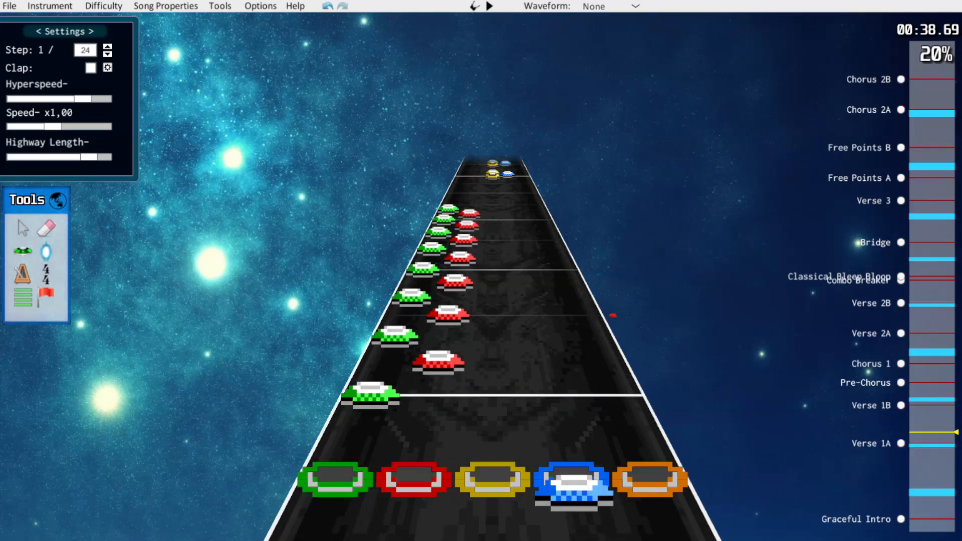
# Play back the respaced green and red run and examine its spacing from about 38.7 seconds
pyautogui.press('space')
pyautogui.press('space')
pyautogui.scroll(-8, 451, 298)
pyautogui.scroll(-1, 631, 348)
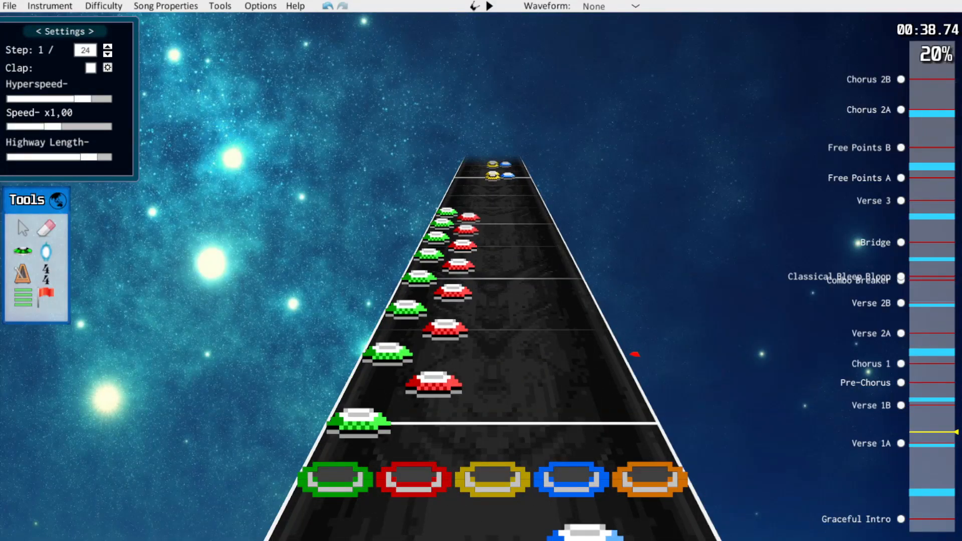
pyautogui.scroll(1, 635, 354)
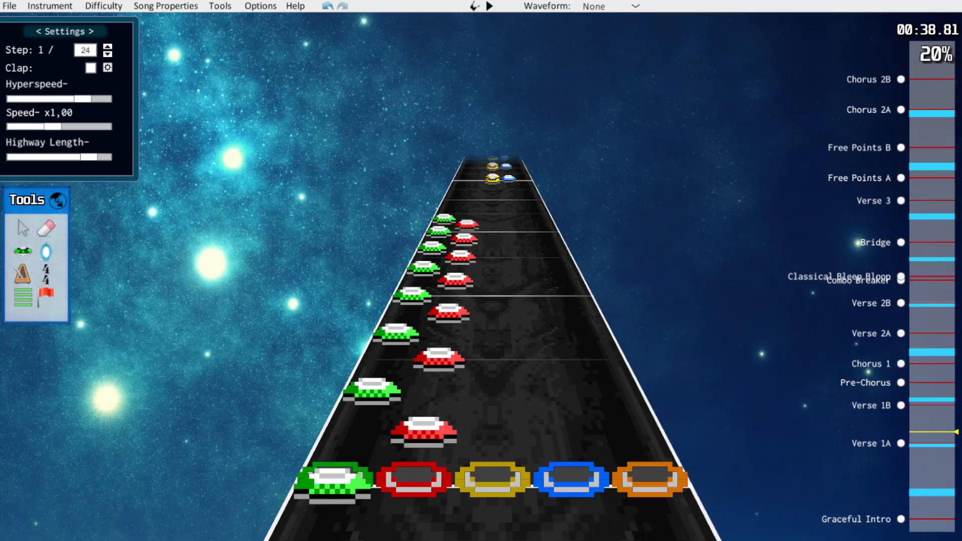
# Undo all respacing of the green and red run after about 38.8 seconds
pyautogui.hotkey('ctrl', 'z')
pyautogui.hotkey('ctrl', 'z')
pyautogui.hotkey('ctrl', 'z')
pyautogui.hotkey('ctrl', 'z')
pyautogui.hotkey('ctrl', 'z')
pyautogui.hotkey('ctrl', 'z')
pyautogui.hotkey('ctrl', 'z')
pyautogui.hotkey('ctrl', 'z')
pyautogui.hotkey('ctrl', 'z')
pyautogui.hotkey('ctrl', 'z')
pyautogui.hotkey('ctrl', 'z')
pyautogui.hotkey('ctrl', 'z')
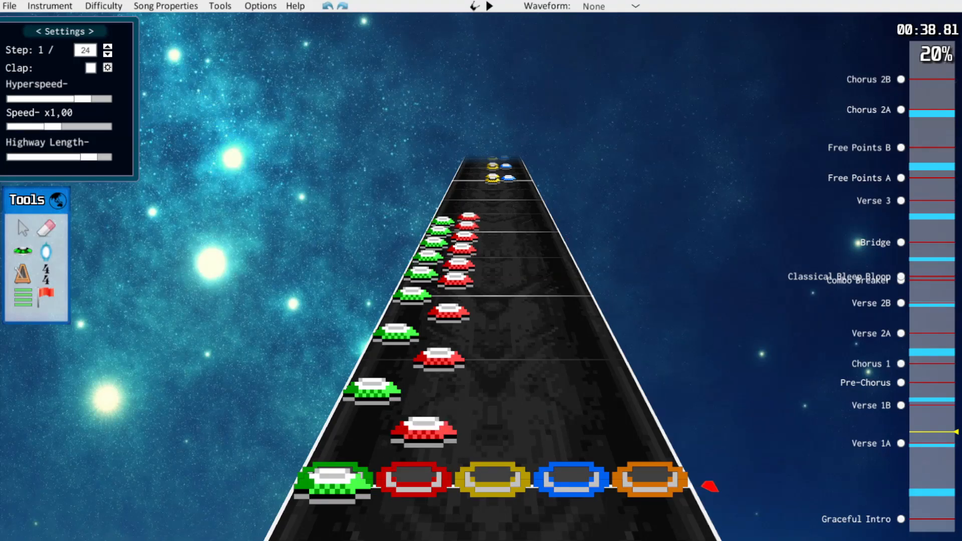
pyautogui.hotkey('ctrl', 'z')
pyautogui.hotkey('ctrl', 'z')
pyautogui.hotkey('ctrl', 'z')
pyautogui.hotkey('ctrl', 'z')
pyautogui.scroll(-1, 582, 261)
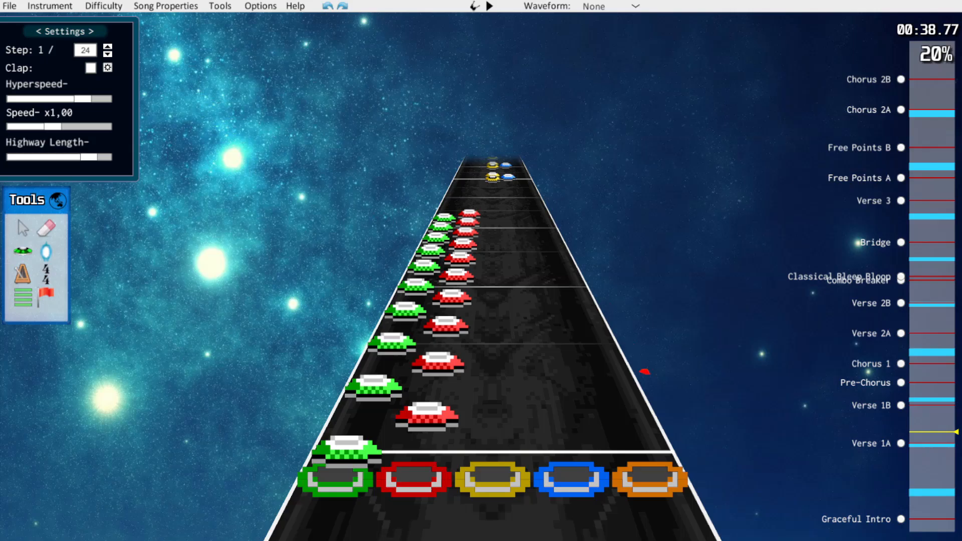
pyautogui.scroll(1, 644, 371)
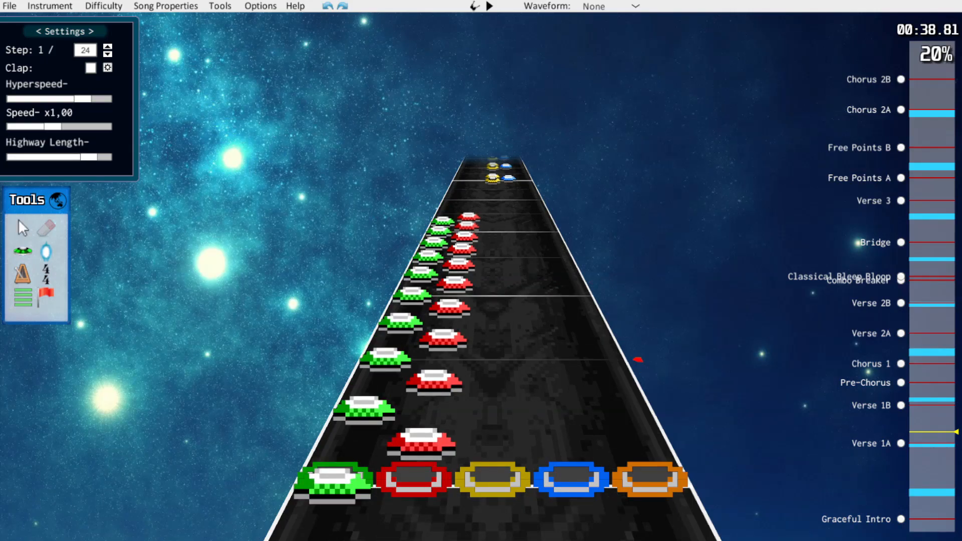
# Rebuild the green and red run after about 38.8 seconds as alternating single notes at 1/16 spacing and play it back
pyautogui.moveTo(420, 443); pyautogui.dragTo(468, 217)
pyautogui.press('j')
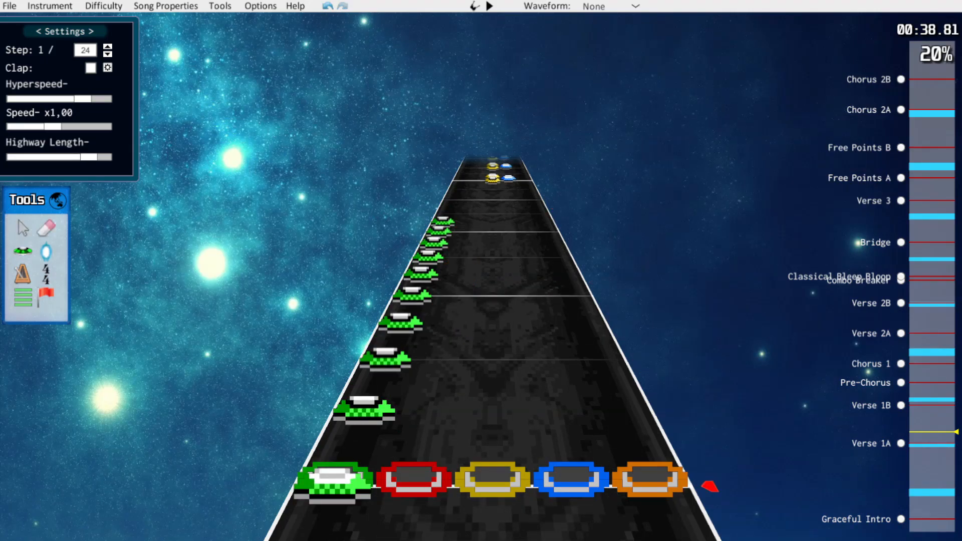
pyautogui.moveTo(364, 410); pyautogui.dragTo(423, 432)
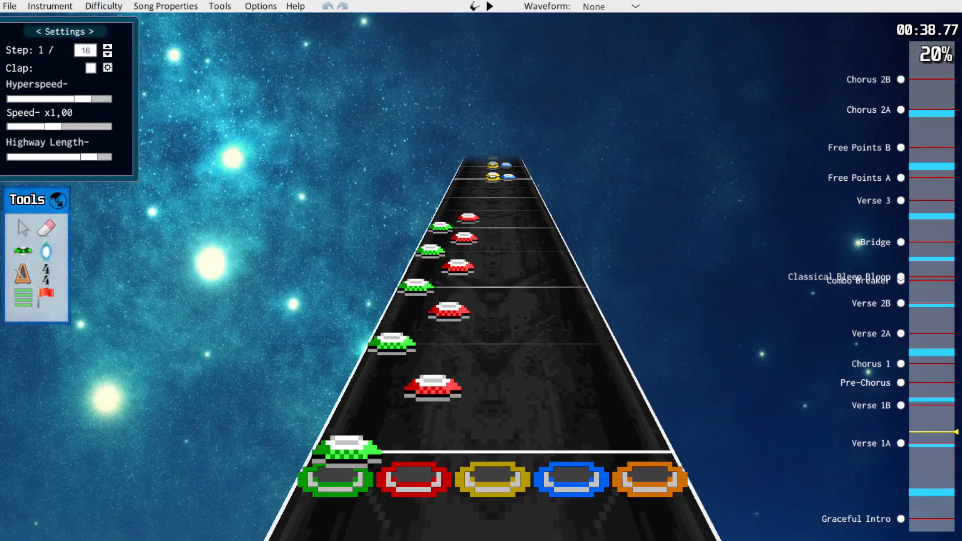
pyautogui.scroll(-1, 614, 317)
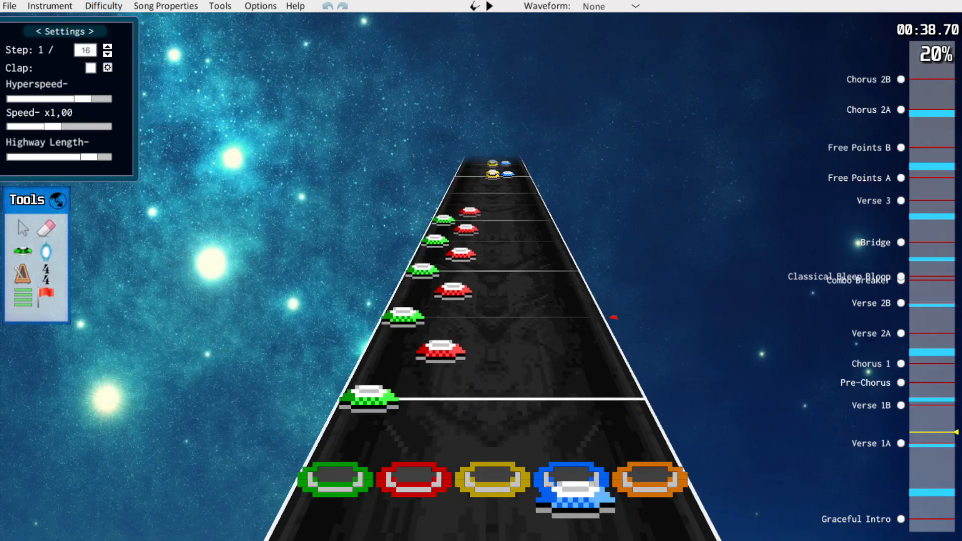
pyautogui.scroll(1, 613, 317)
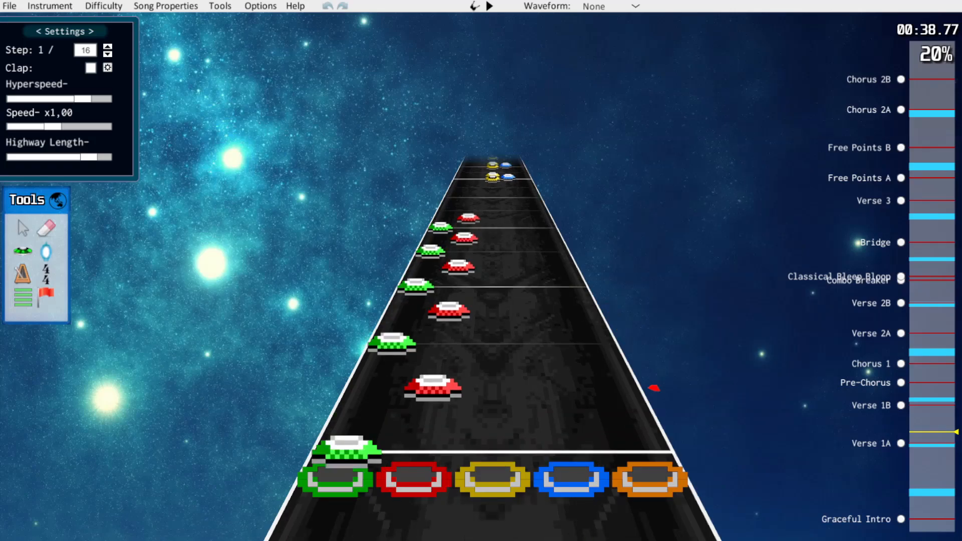
pyautogui.press('space')
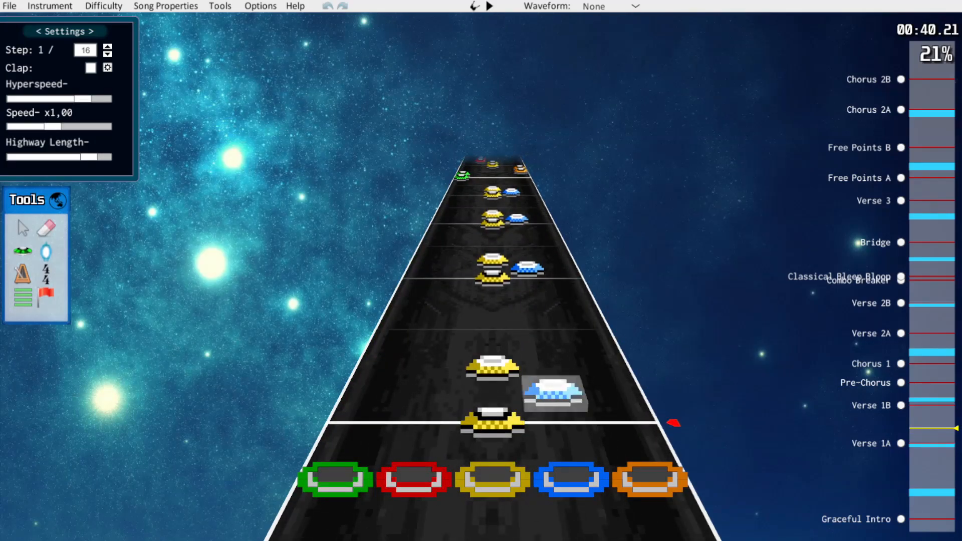
# Reduce the yellow-blue-yellow clusters from about 40.2 seconds to blue and yellow pairs, with blue on each beat through position 21312
pyautogui.moveTo(492, 423); pyautogui.dragTo(560, 422)
pyautogui.scroll(3, 560, 401)
pyautogui.moveTo(493, 343); pyautogui.dragTo(553, 395)
pyautogui.scroll(5, 543, 343)
pyautogui.scroll(1, 543, 350)
pyautogui.scroll(3, 553, 396)
pyautogui.moveTo(492, 375); pyautogui.dragTo(550, 376)
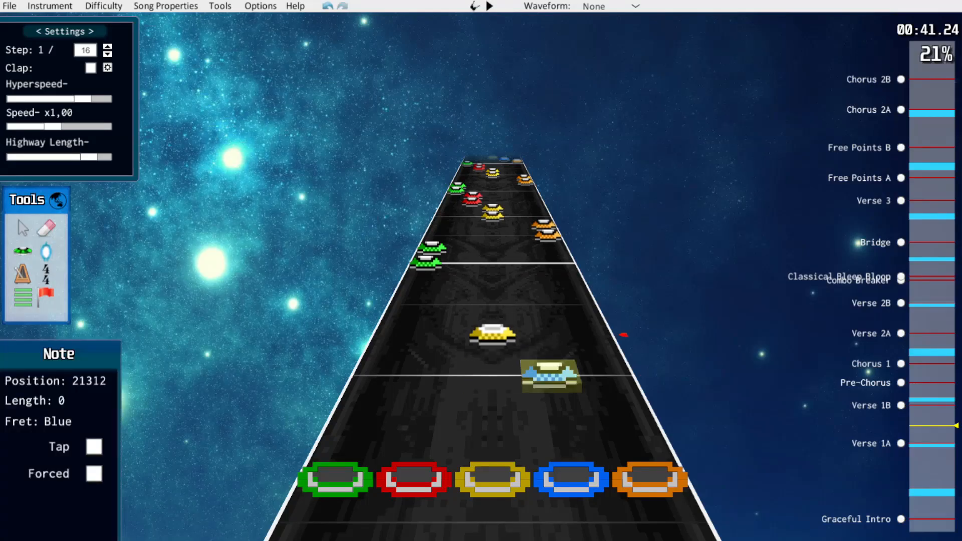
pyautogui.click(549, 333)
# Review the unsimplified second half of Verse 1A up to about 46 seconds and go back to the section's start at 34.39 seconds
pyautogui.scroll(4, 550, 375)
pyautogui.scroll(1, 550, 381)
pyautogui.press('space')
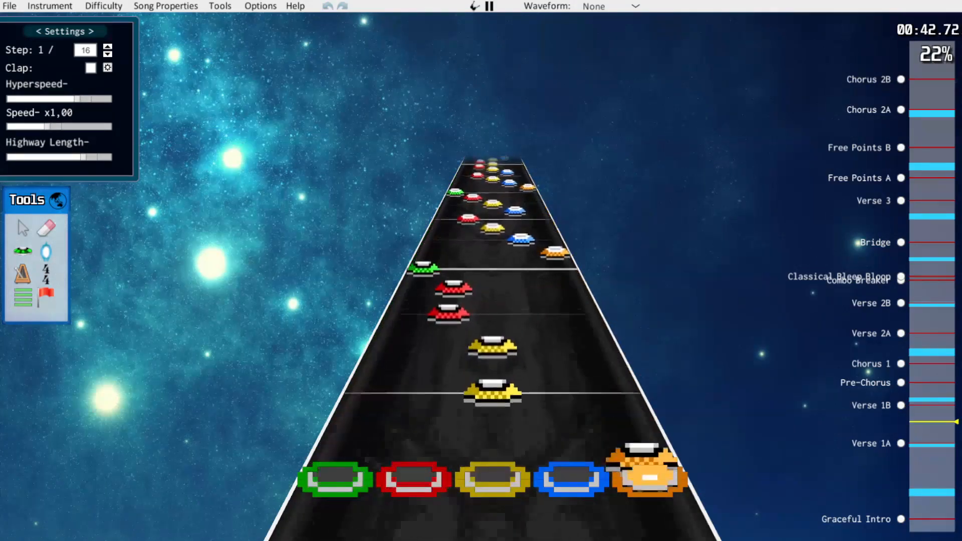
pyautogui.press('space')
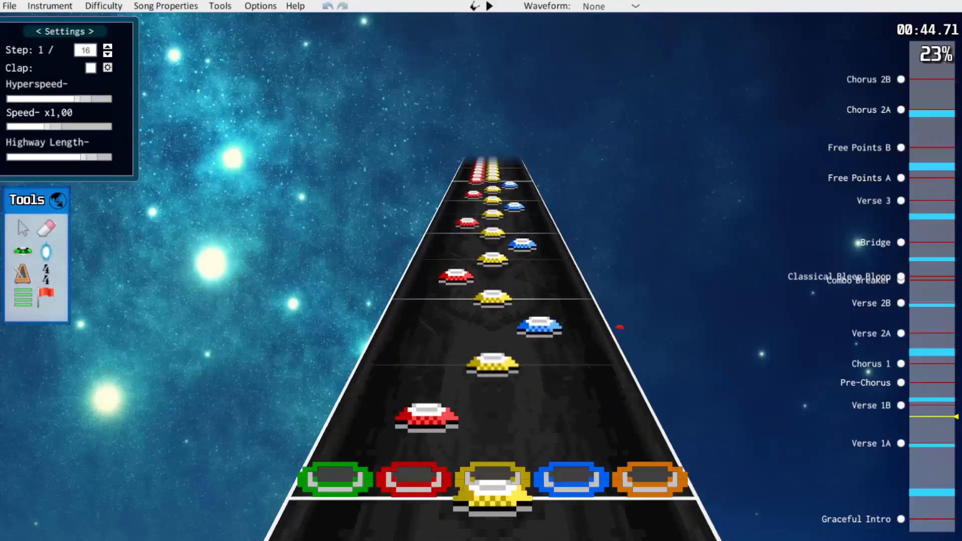
pyautogui.scroll(12, 551, 381)
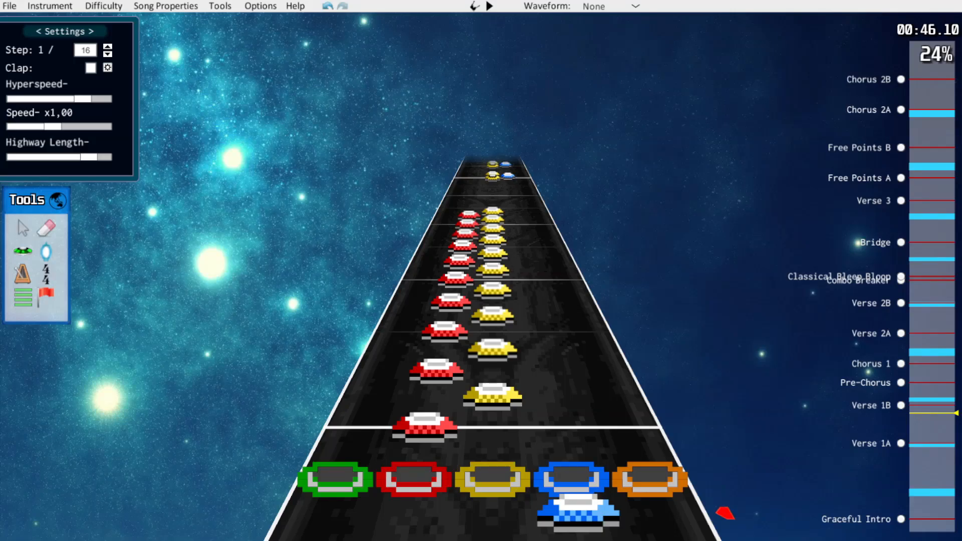
pyautogui.scroll(-15, 724, 514)
pyautogui.scroll(-20, 493, 300)
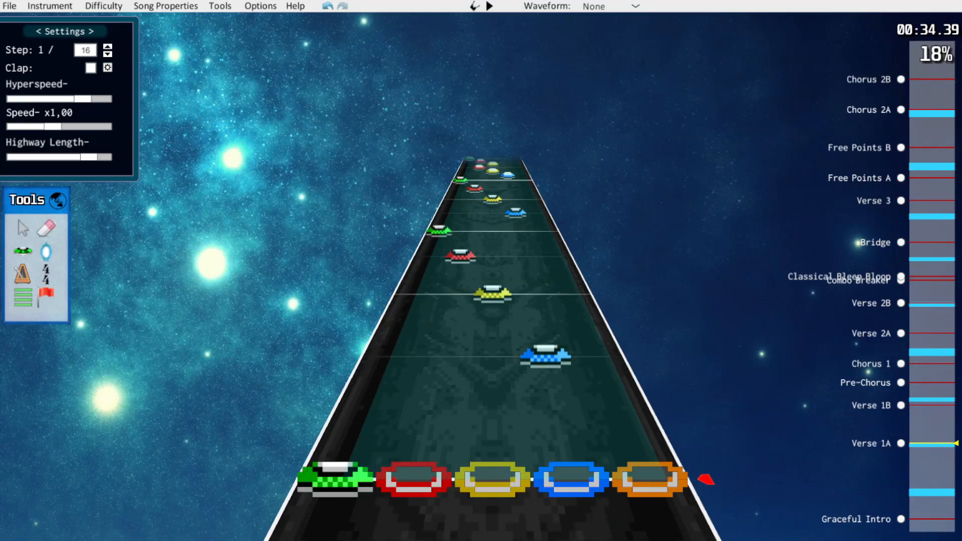
# Select the simplified first half of Verse 1A from 34.39 seconds and step between song sections, returning to the start of Verse 1A
pyautogui.hotkey('ctrl', 'a')
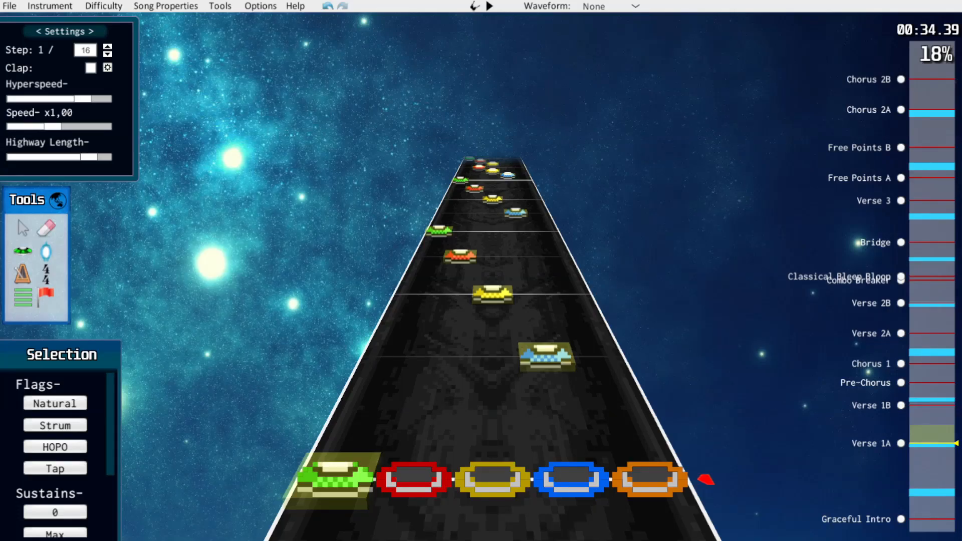
pyautogui.hotkey('alt', 'Down')
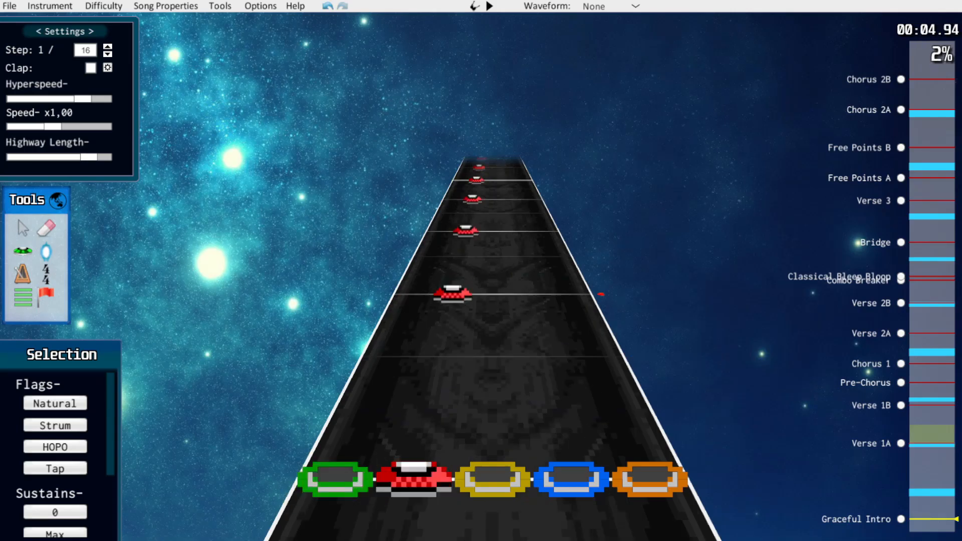
pyautogui.hotkey('alt', 'Up')
pyautogui.hotkey('alt', 'Down')
pyautogui.hotkey('alt', 'Up')
pyautogui.hotkey('alt', 'Up')
pyautogui.hotkey('alt', 'Down')
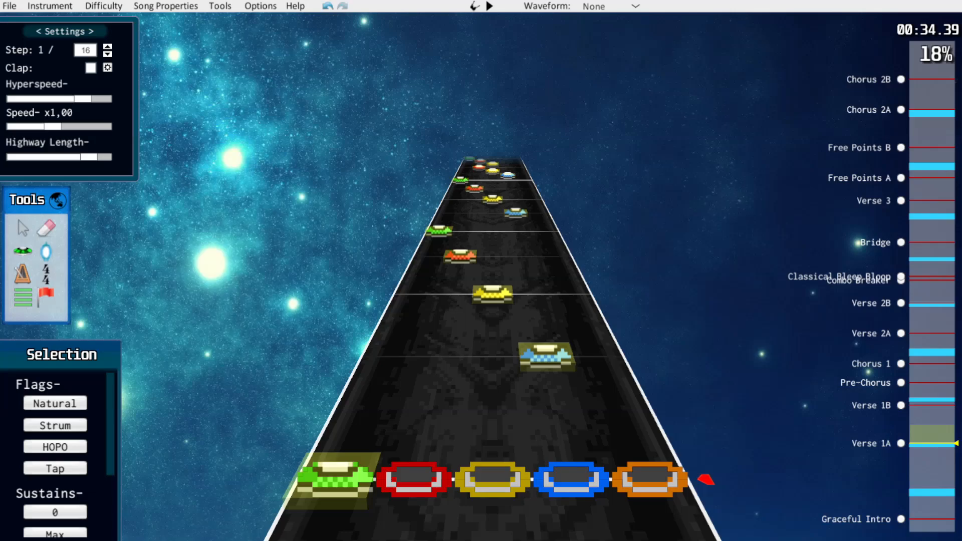
# Paste the copied first-half pattern over the second half of Verse 1A at about 41.65 seconds
pyautogui.press('space')
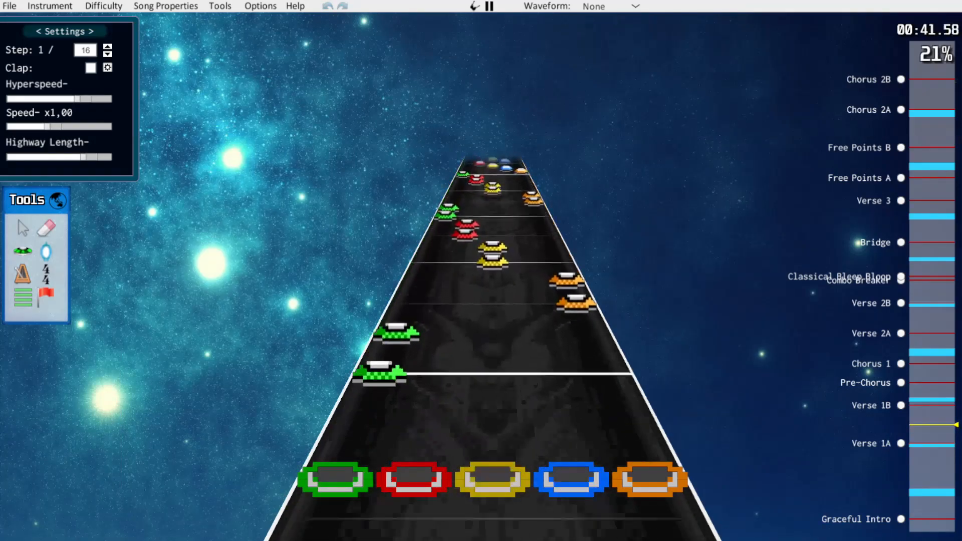
pyautogui.press('space')
pyautogui.press('space')
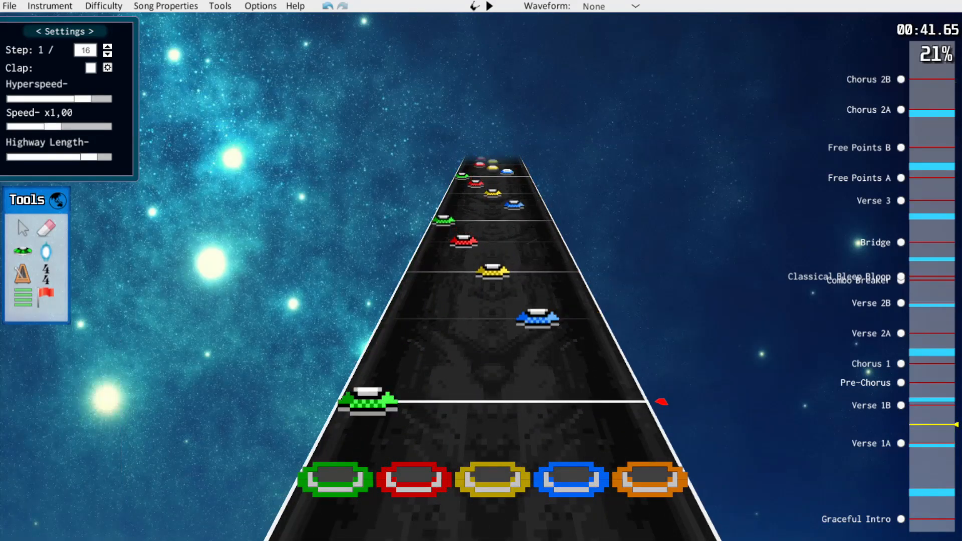
# Shift notes shortly before the Pre-Chorus to the orange fret, including the one at position 29760
pyautogui.moveTo(520, 224); pyautogui.dragTo(616, 347)
pyautogui.moveTo(543, 346); pyautogui.dragTo(597, 346)
pyautogui.scroll(3, 597, 340)
pyautogui.scroll(4, 602, 296)
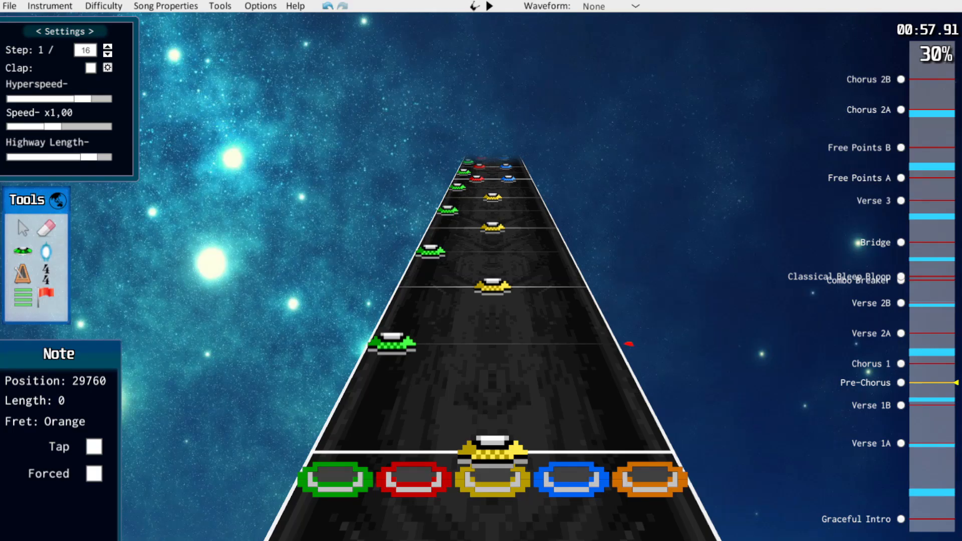
# Play and examine the Pre-Chorus chord pattern from about 57.9 seconds through the start of Chorus 1
pyautogui.press('space')
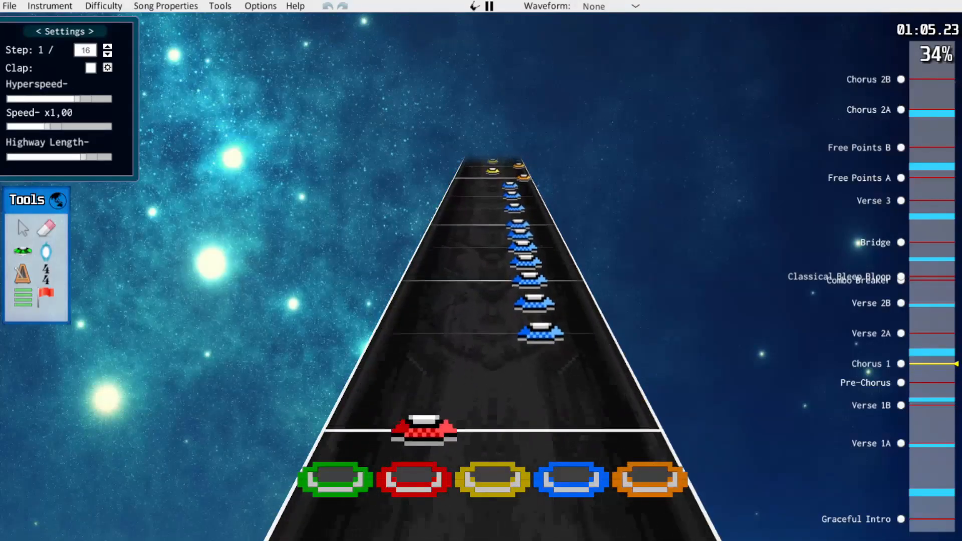
pyautogui.press('space')
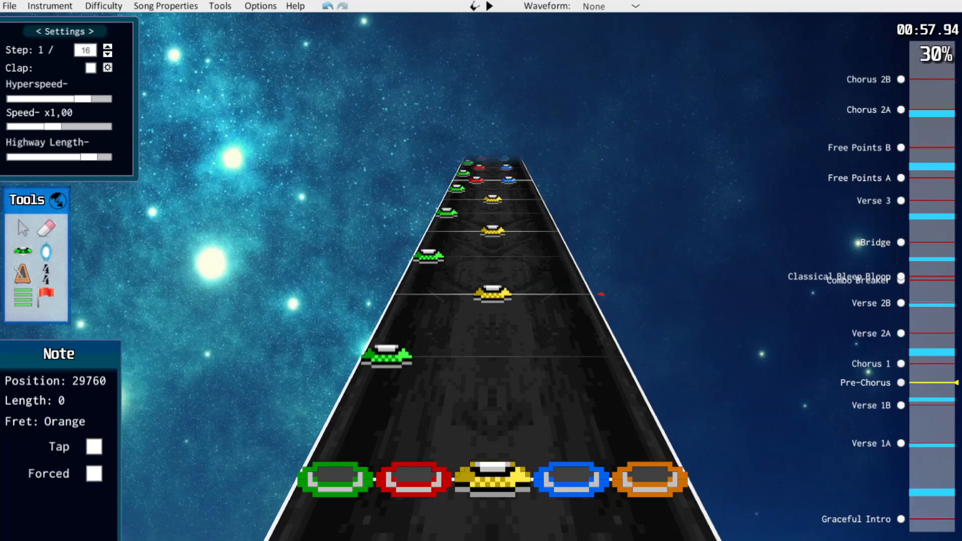
pyautogui.press('space')
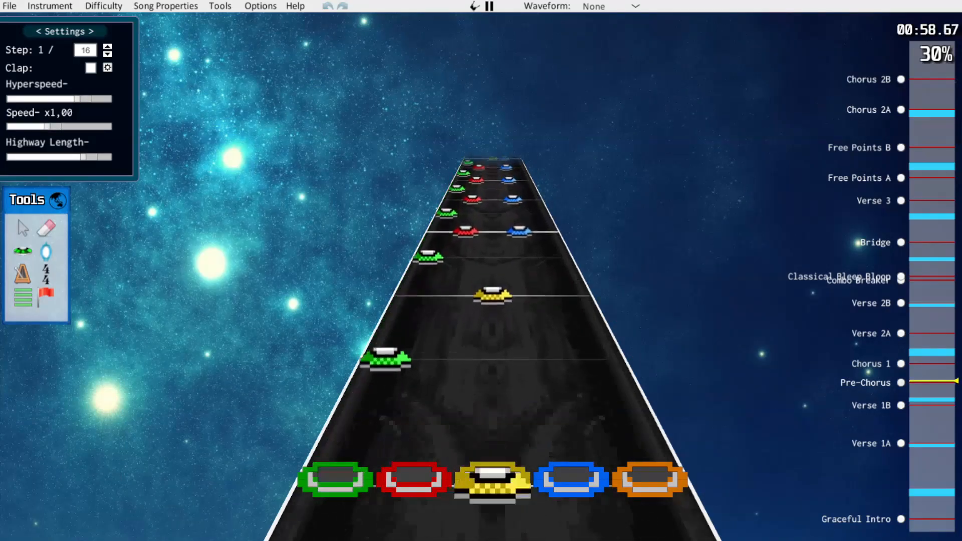
pyautogui.press('space')
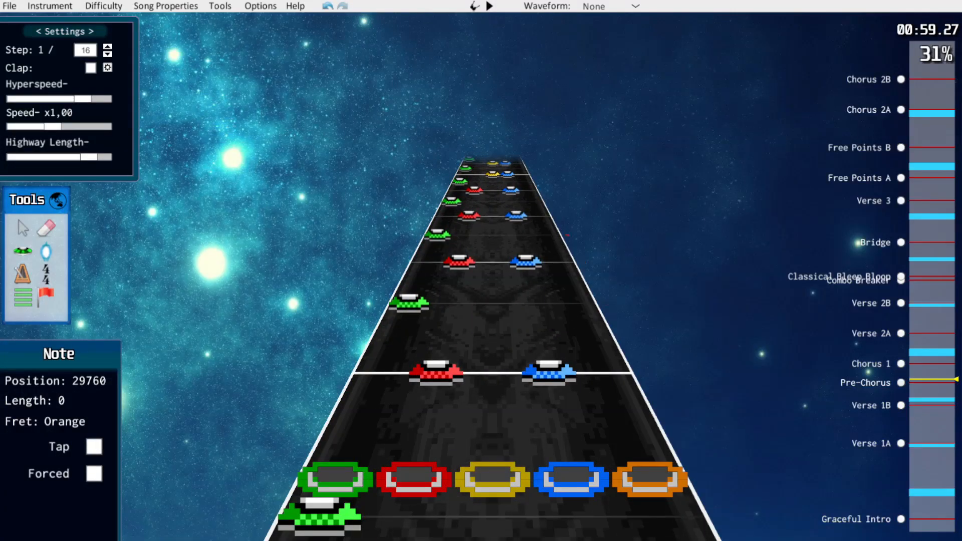
pyautogui.scroll(15, 623, 337)
pyautogui.scroll(-4, 630, 348)
pyautogui.scroll(-1, 618, 324)
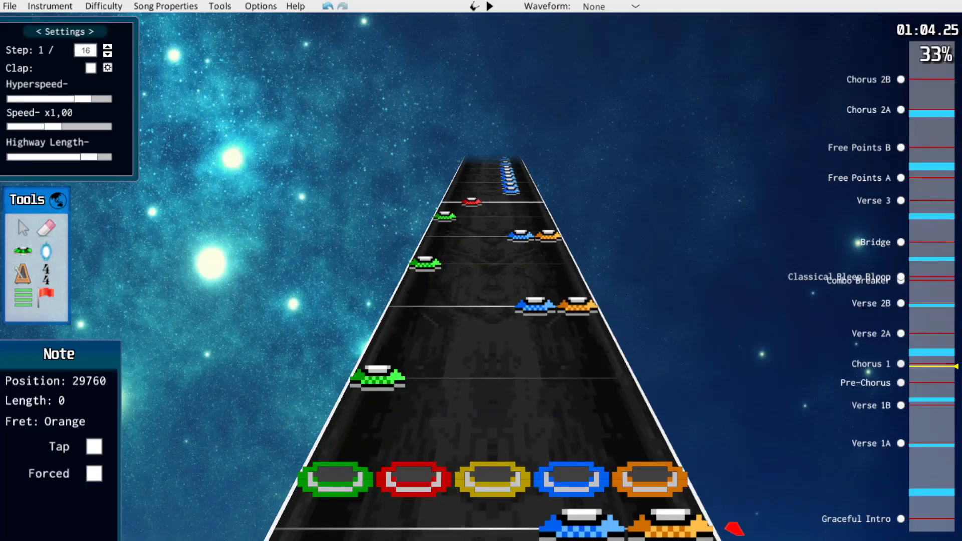
# Reduce the Pre-Chorus chords to single notes, keeping blue from the red-blue chords and orange in the higher passage, and play it back
pyautogui.scroll(-12, 622, 351)
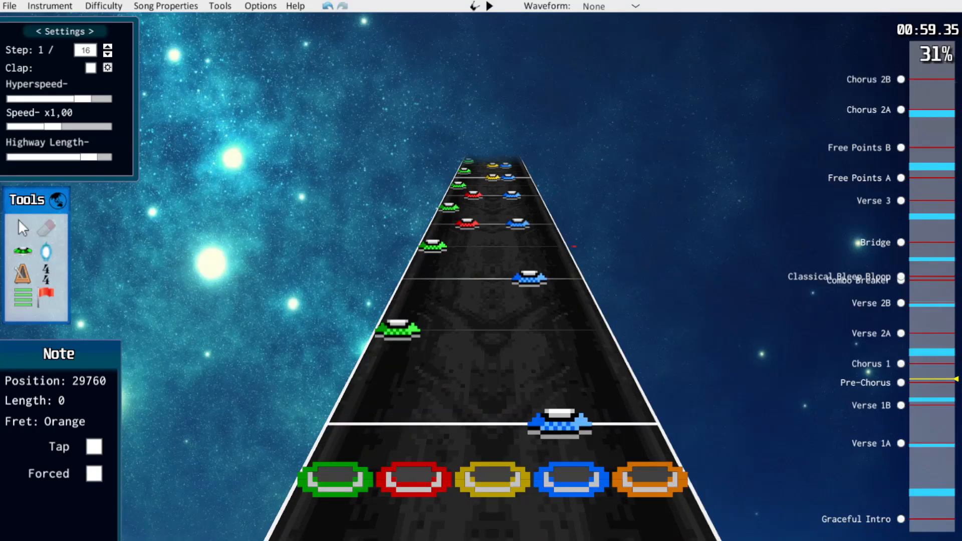
pyautogui.scroll(7, 621, 350)
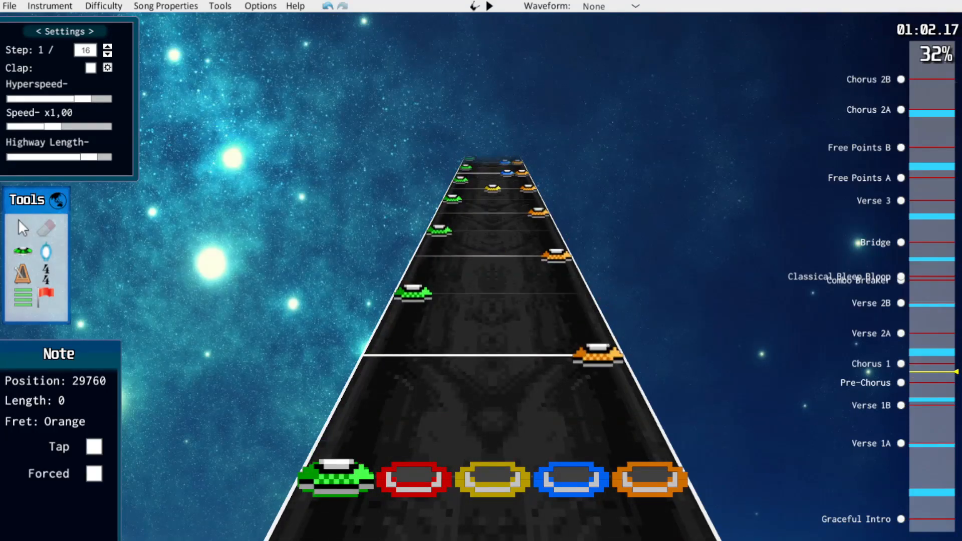
pyautogui.scroll(3, 621, 351)
pyautogui.scroll(-12, 621, 351)
pyautogui.press('space')
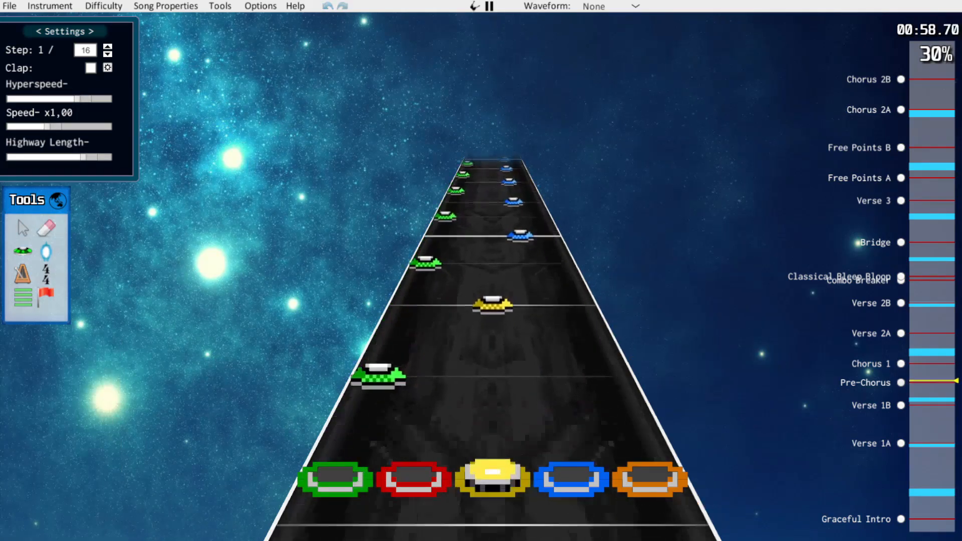
# Shift the Pre-Chorus melody notes one fret lower, from yellow to red and from blue to yellow, and play the section back
pyautogui.press('space')
pyautogui.moveTo(477, 174); pyautogui.dragTo(651, 480)
pyautogui.scroll(-3, 647, 466)
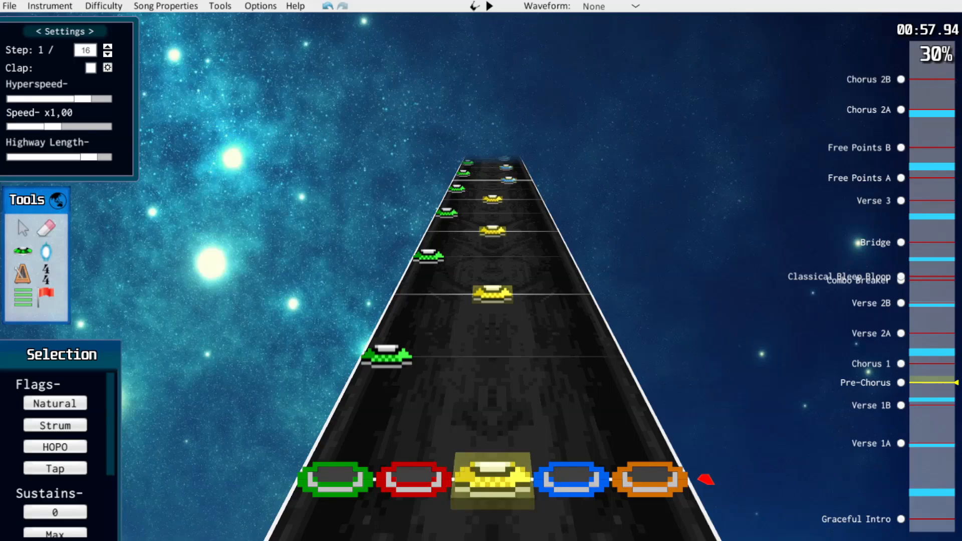
pyautogui.moveTo(492, 479); pyautogui.dragTo(414, 480)
pyautogui.click(501, 356)
pyautogui.scroll(4, 501, 356)
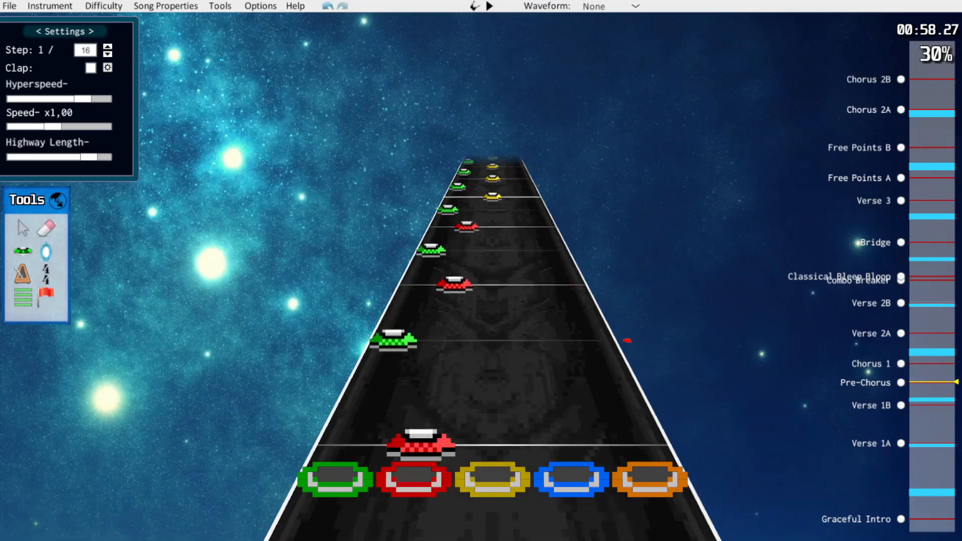
pyautogui.hotkey('ctrl', 'z')
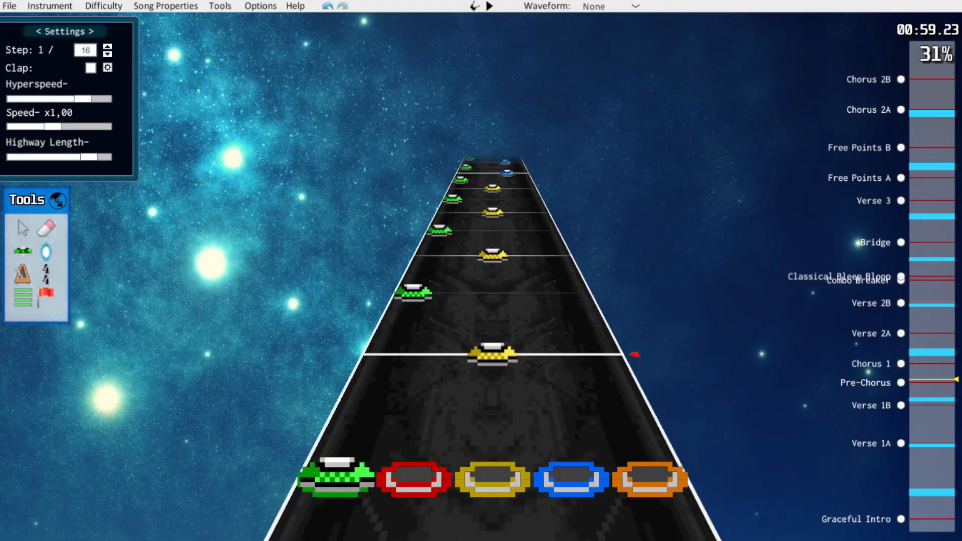
pyautogui.scroll(2, 492, 326)
pyautogui.press('space')
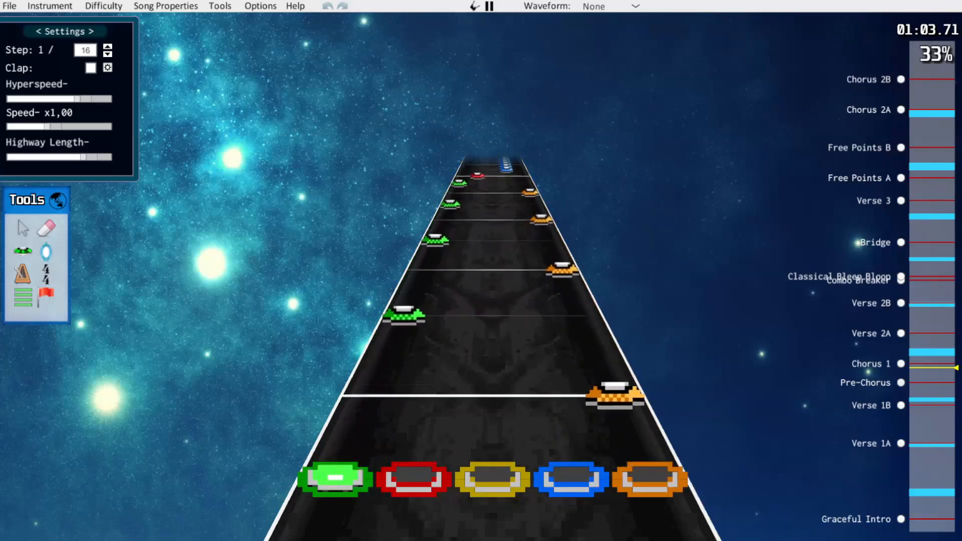
pyautogui.press('space')
# Examine and play the end of the Pre-Chorus and the opening blue note run of Chorus 1 from about 65.3 seconds
pyautogui.scroll(8, 491, 351)
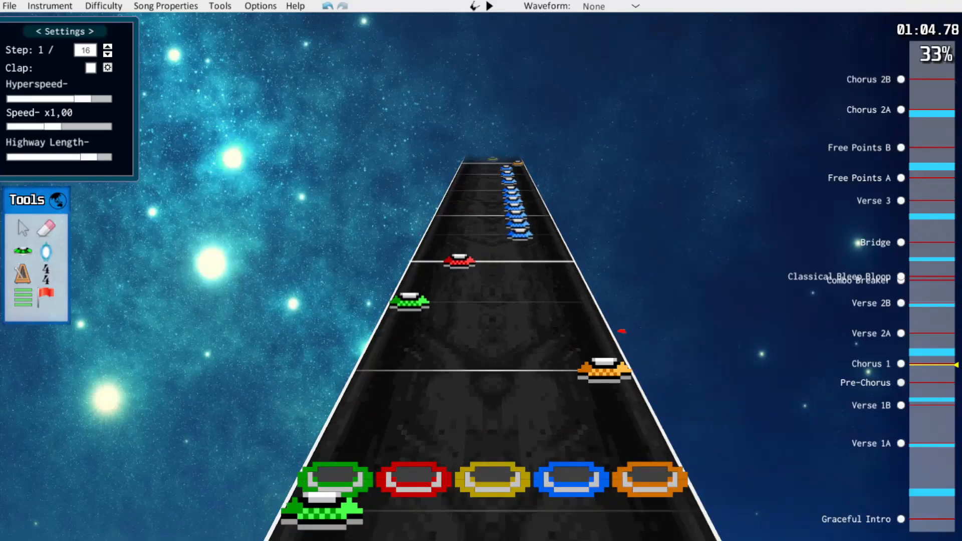
pyautogui.scroll(-7, 491, 351)
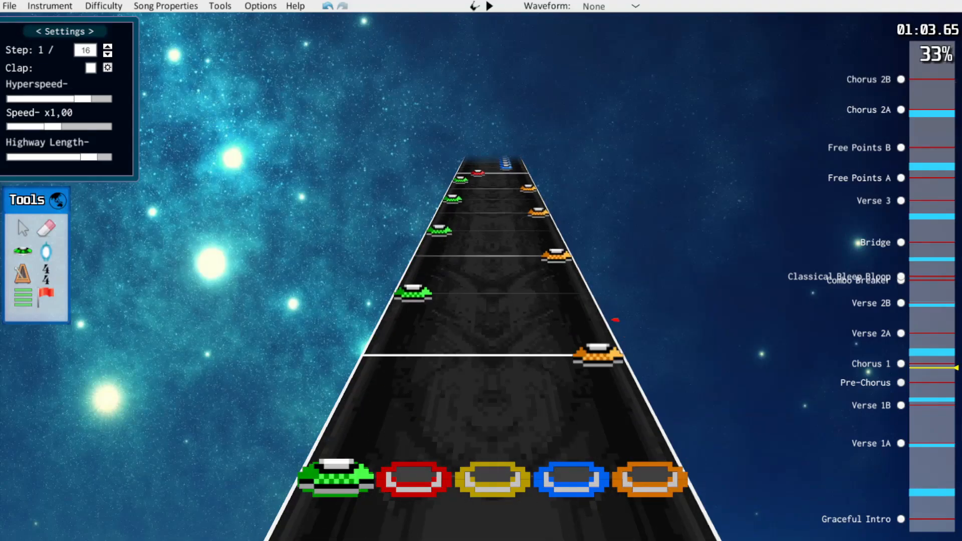
pyautogui.scroll(3, 491, 351)
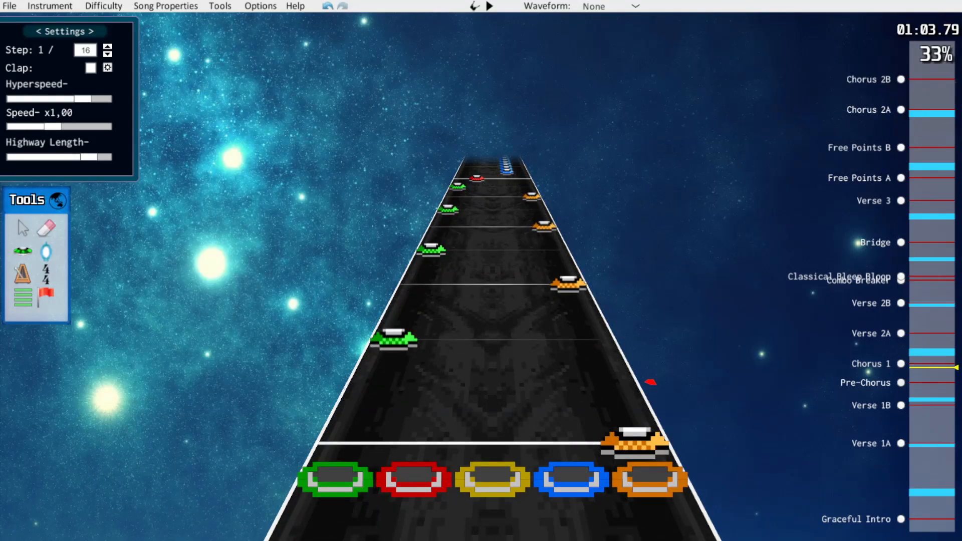
pyautogui.press('space')
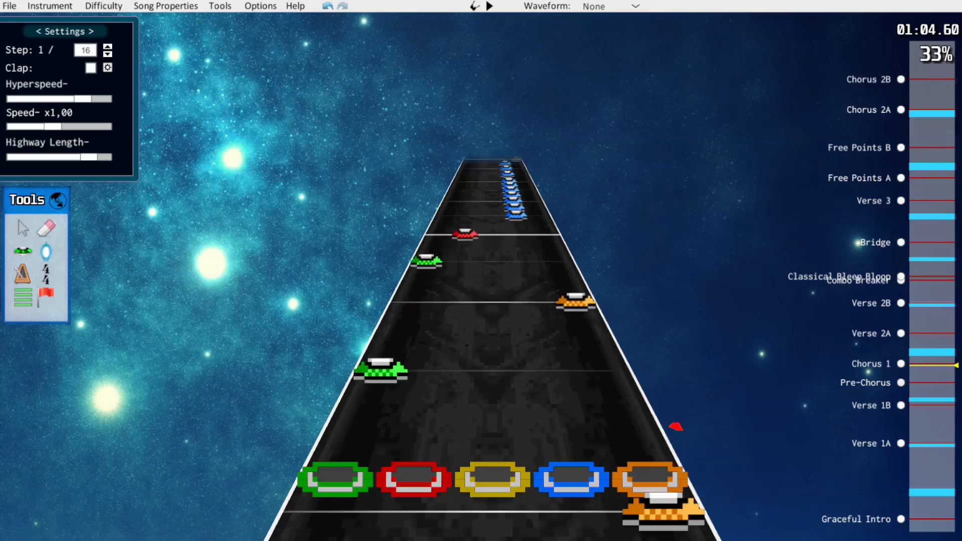
pyautogui.press('space')
pyautogui.scroll(3, 491, 351)
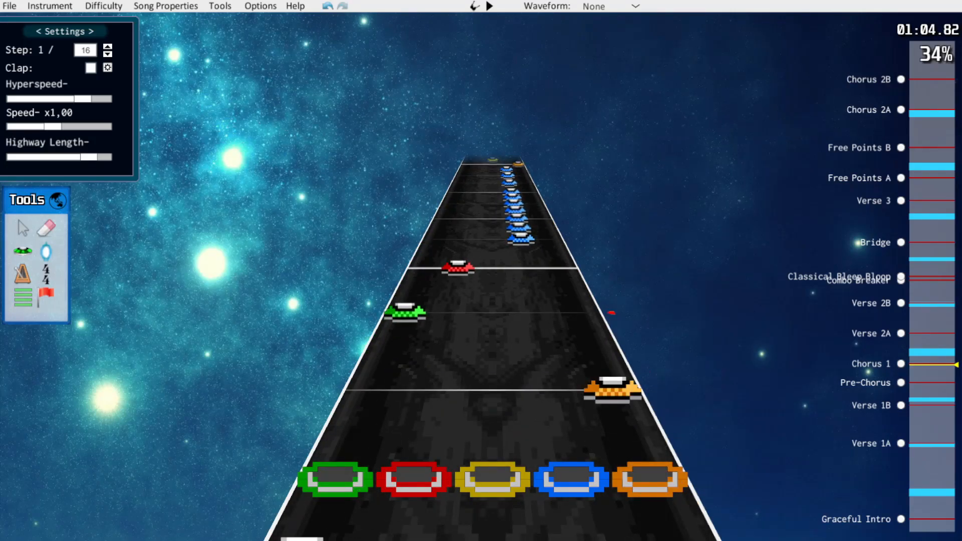
pyautogui.scroll(-6, 491, 351)
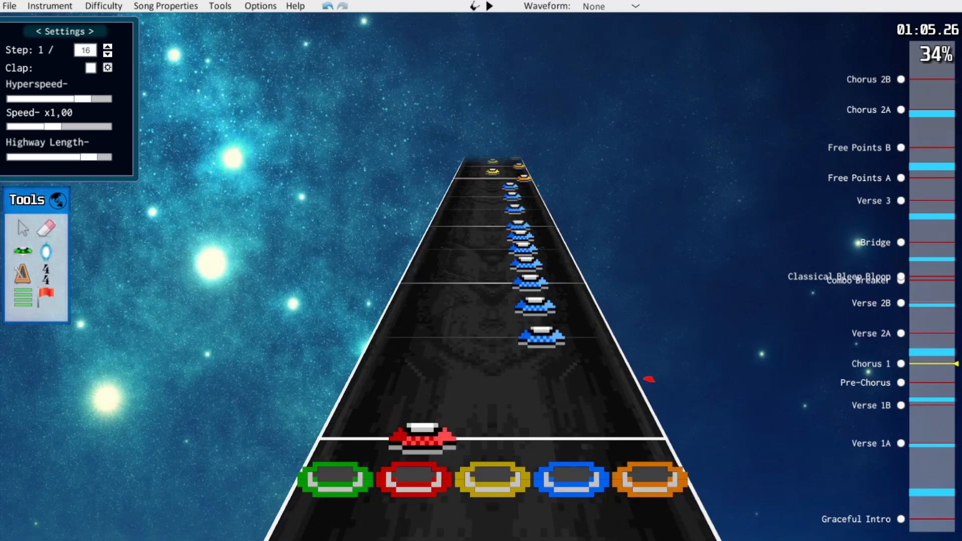
pyautogui.press('space')
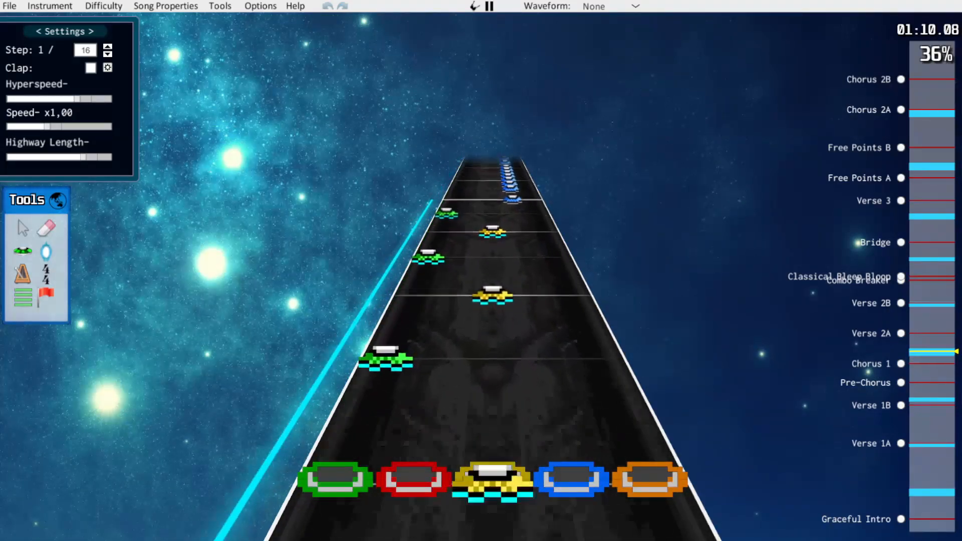
pyautogui.press('space')
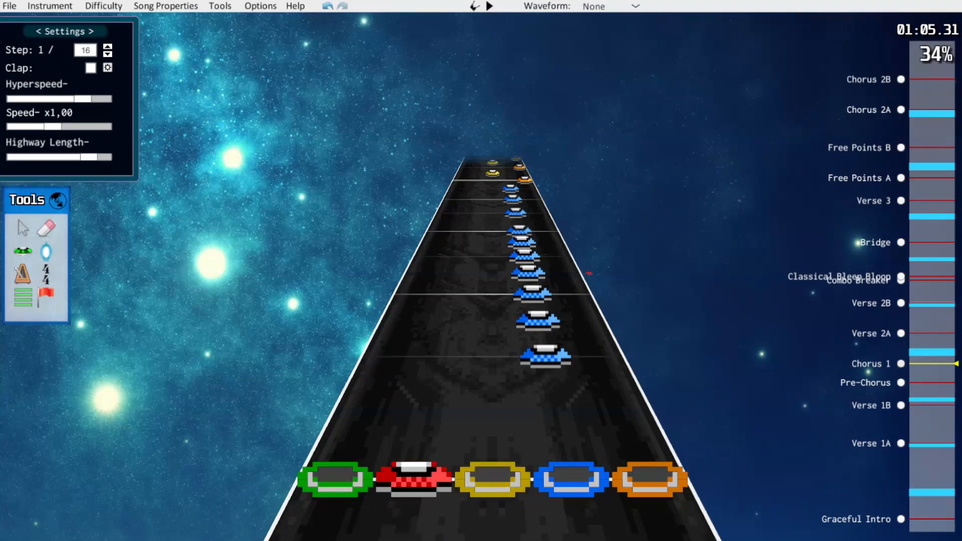
pyautogui.press('space')
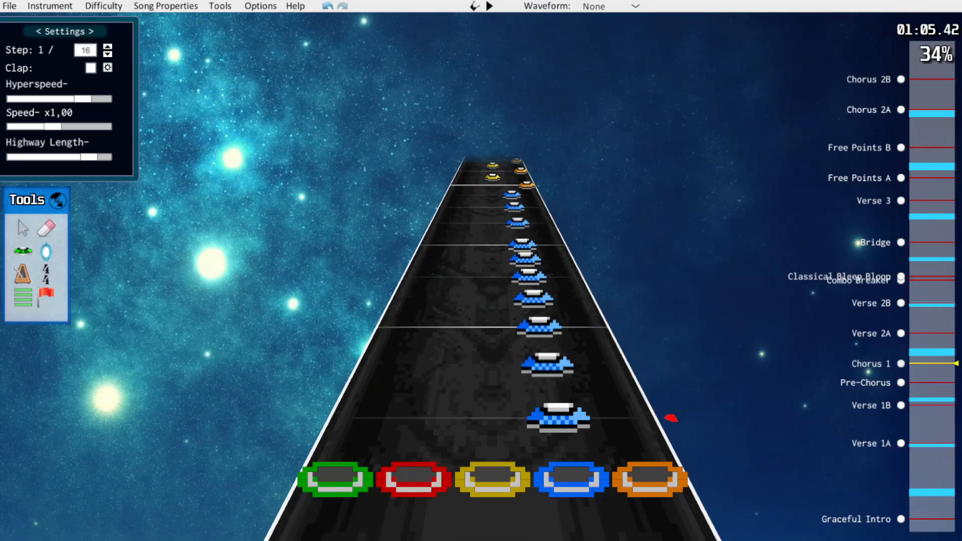
pyautogui.scroll(2, 581, 346)
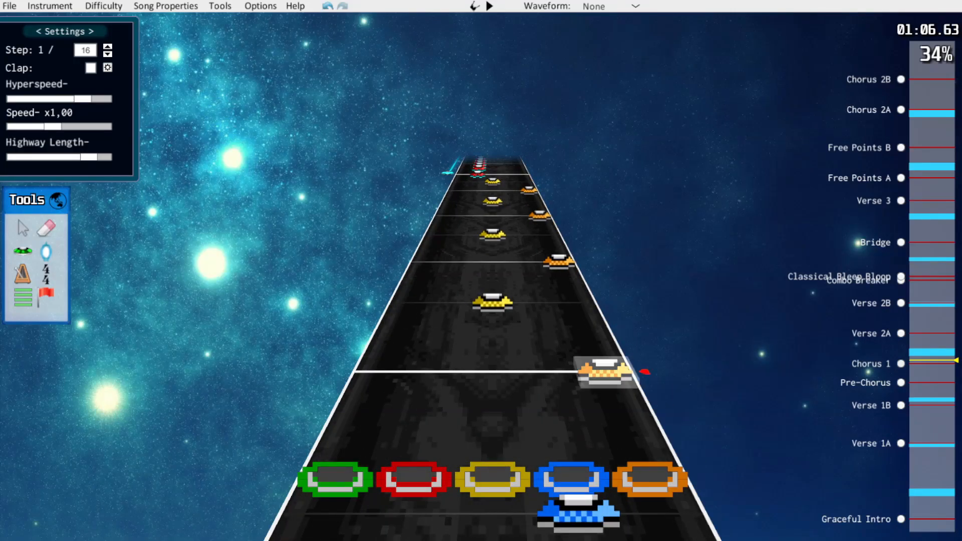
pyautogui.scroll(-10, 491, 351)
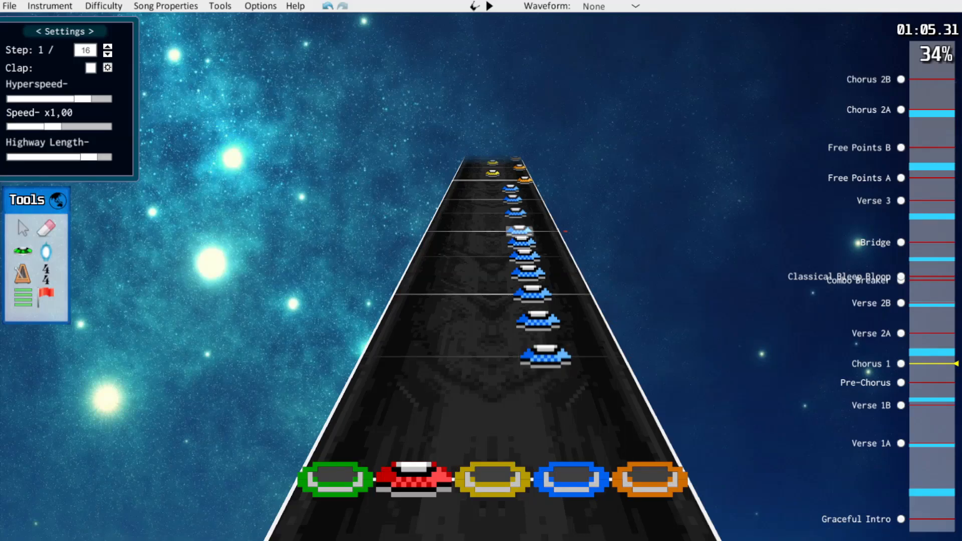
# Try to move the second blue note of the Chorus 1 run closer to the first, with the step set to 1/12
pyautogui.press('Left')
pyautogui.scroll(1, 566, 423)
pyautogui.scroll(-1, 566, 406)
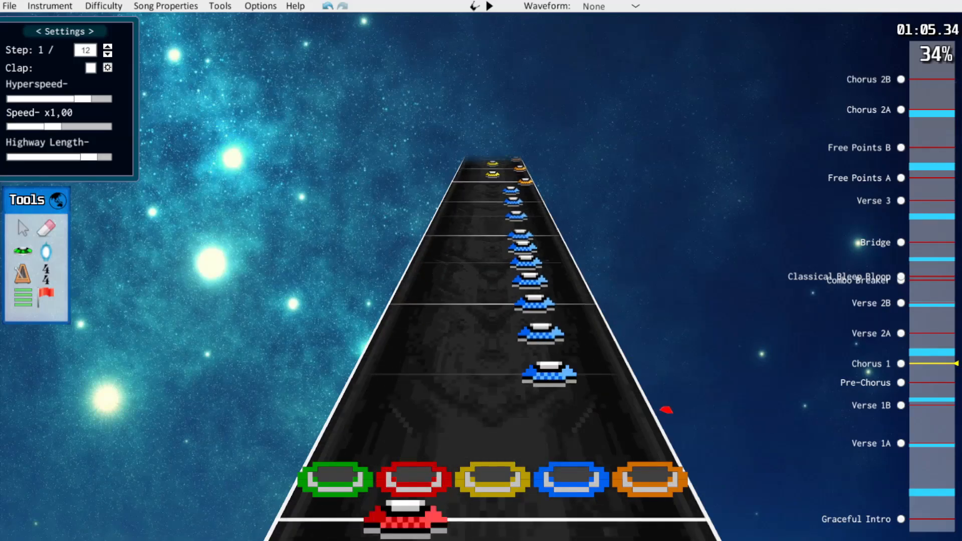
pyautogui.scroll(1, 667, 409)
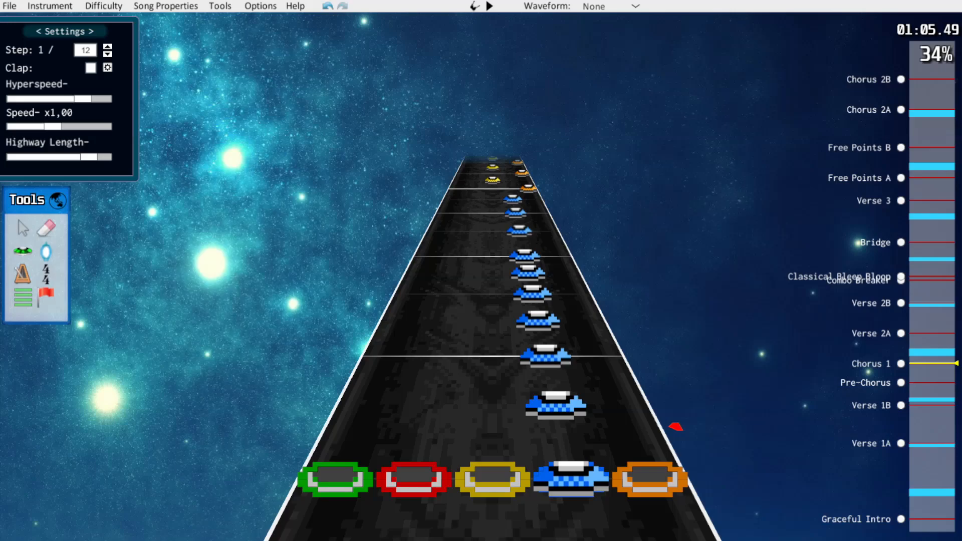
pyautogui.moveTo(556, 406); pyautogui.dragTo(561, 427)
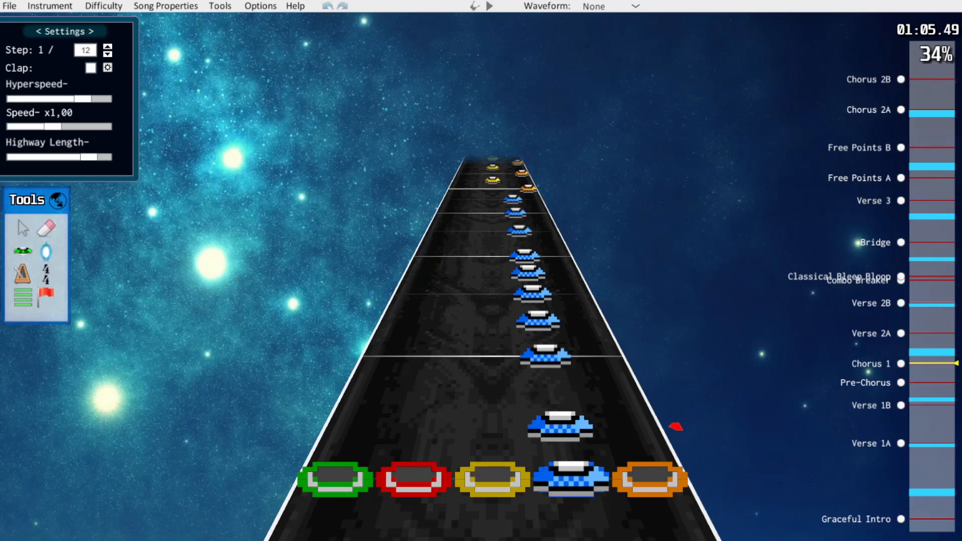
pyautogui.scroll(-2, 638, 360)
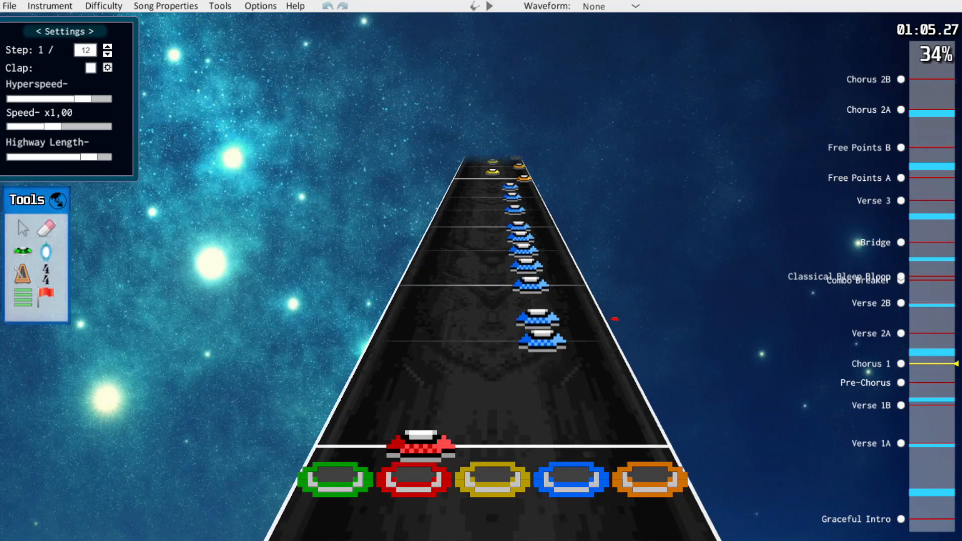
pyautogui.scroll(1, 638, 362)
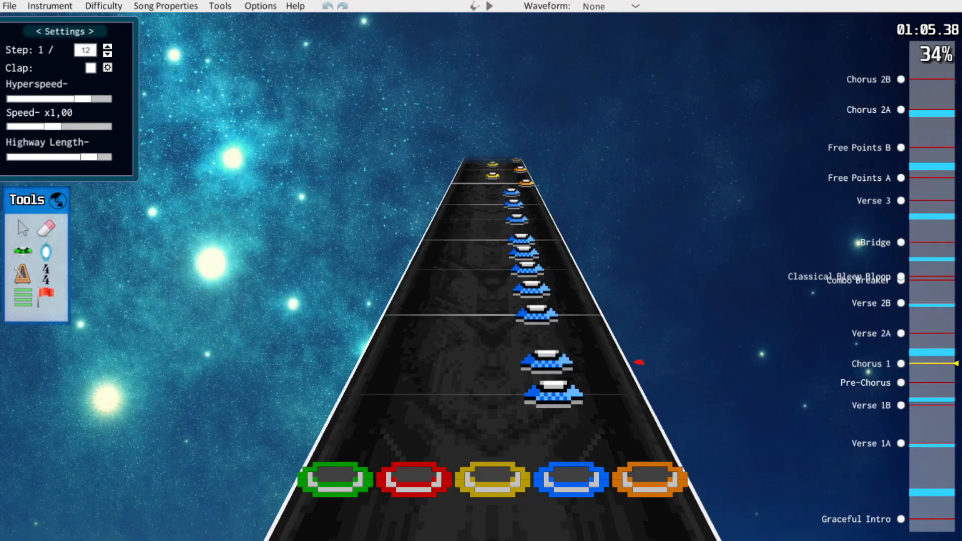
# Try a wider triplet spacing for the fast blue notes opening Chorus 1, with the step set to 1/24
pyautogui.press('Right')
pyautogui.press('Right')
pyautogui.scroll(1, 547, 362)
pyautogui.click(548, 364)
pyautogui.rightClick(546, 339)
pyautogui.click(537, 319)
pyautogui.rightClick(536, 305)
pyautogui.click(531, 285)
pyautogui.rightClick(527, 265)
pyautogui.click(526, 261)
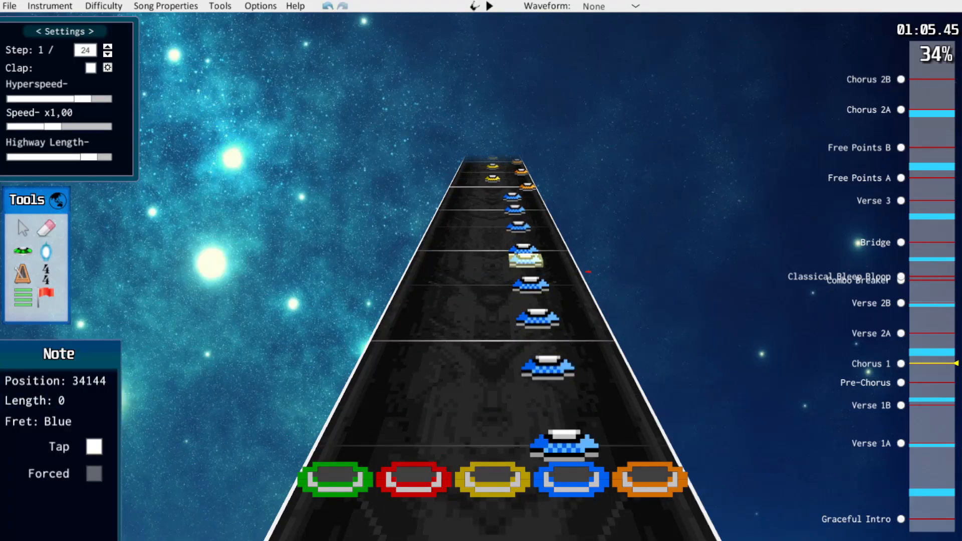
pyautogui.click(627, 341)
pyautogui.scroll(-1, 633, 351)
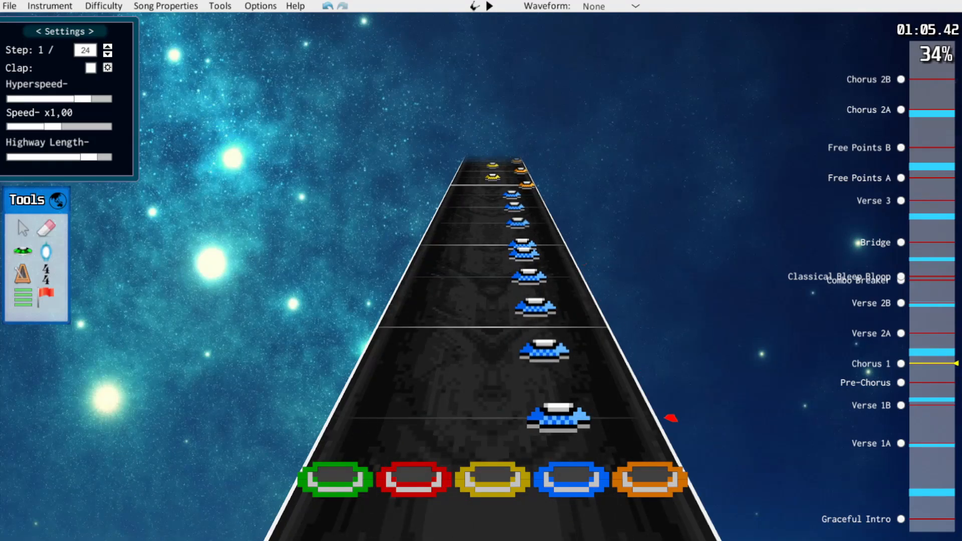
pyautogui.scroll(1, 635, 356)
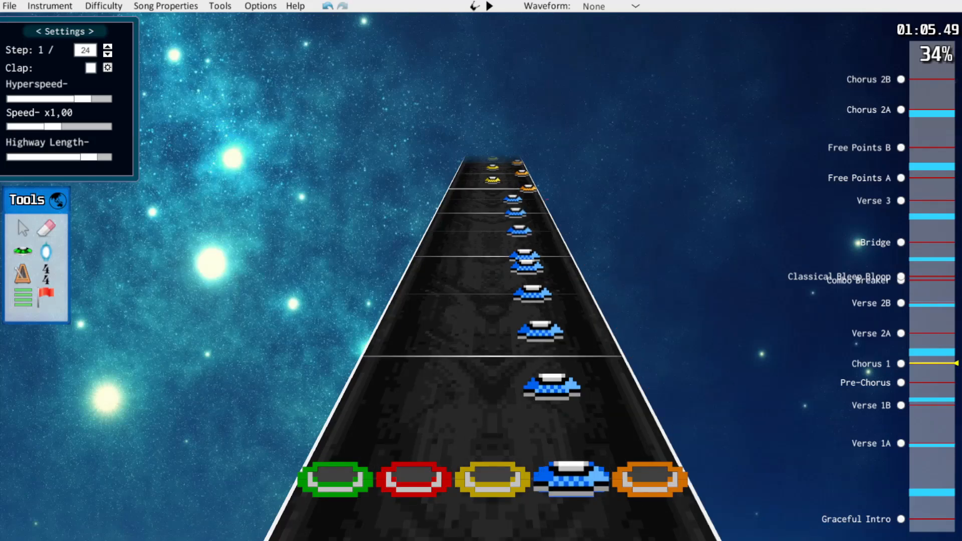
pyautogui.scroll(-5, 493, 351)
pyautogui.scroll(5, 493, 351)
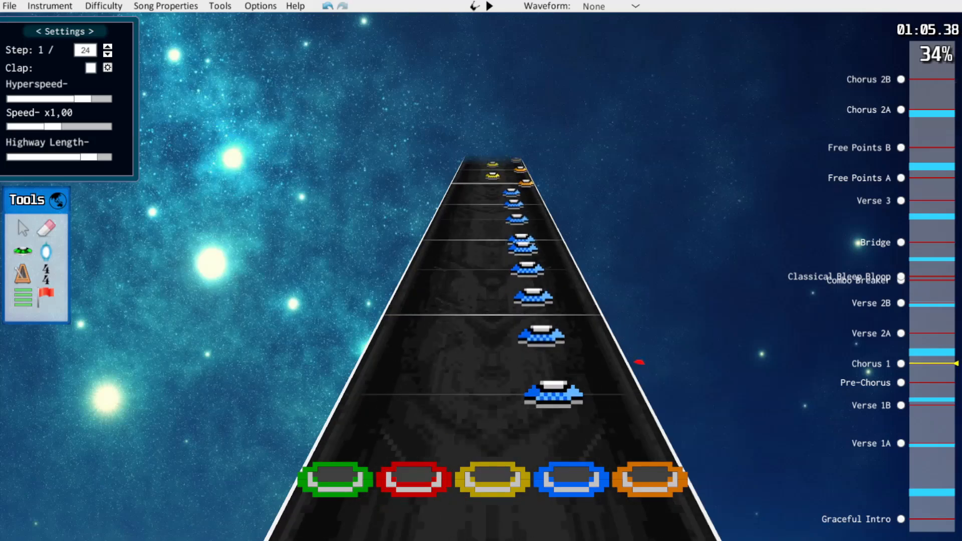
# Set the step back to 1/16, thin the fast blue run in Chorus 1 to every second step, and play it back
pyautogui.press('Left')
pyautogui.moveTo(552, 387); pyautogui.dragTo(546, 356)
pyautogui.moveTo(540, 332); pyautogui.dragTo(531, 291)
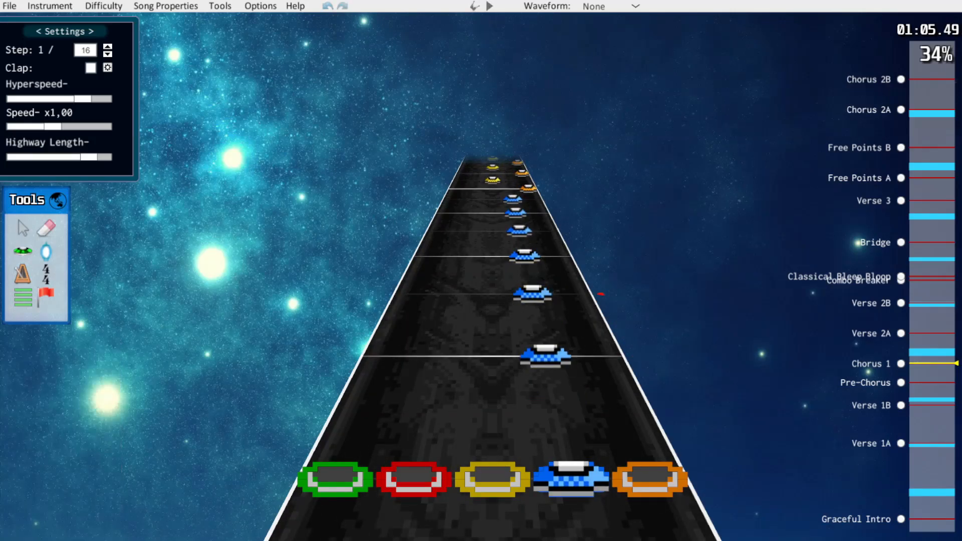
pyautogui.scroll(3, 493, 351)
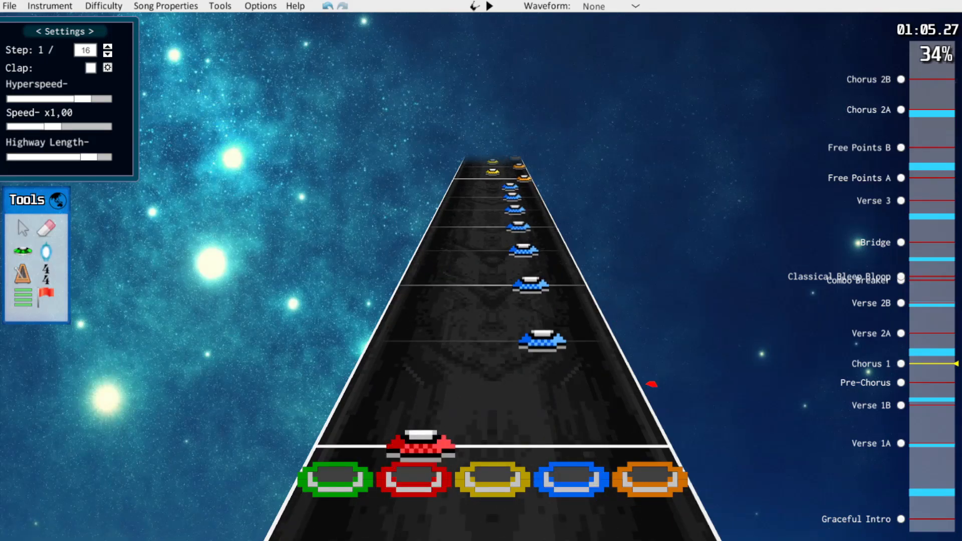
pyautogui.press('space')
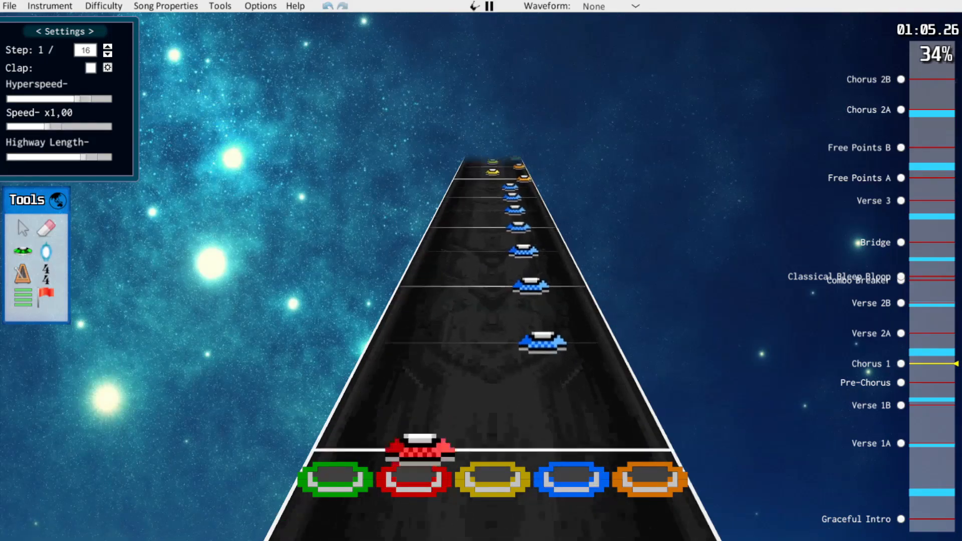
pyautogui.press('space')
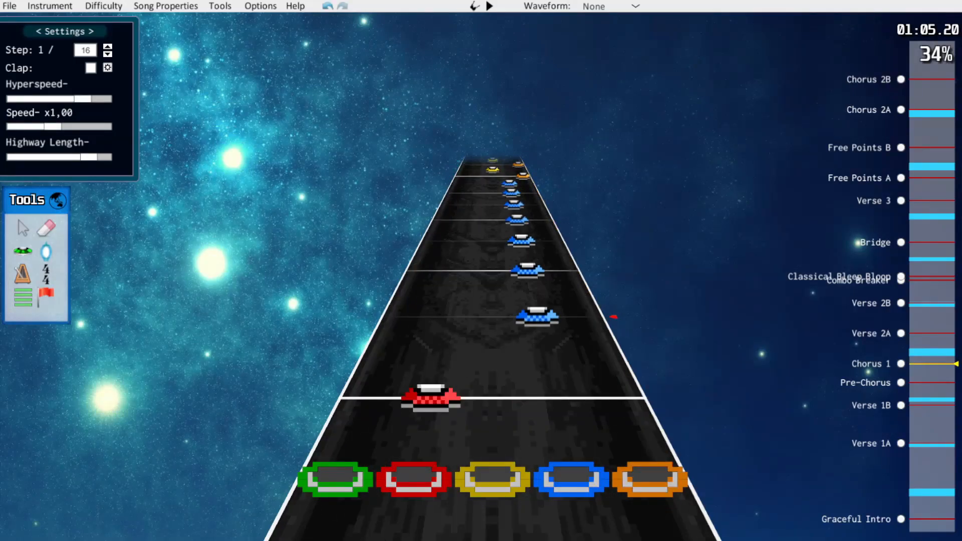
pyautogui.scroll(-1, 616, 322)
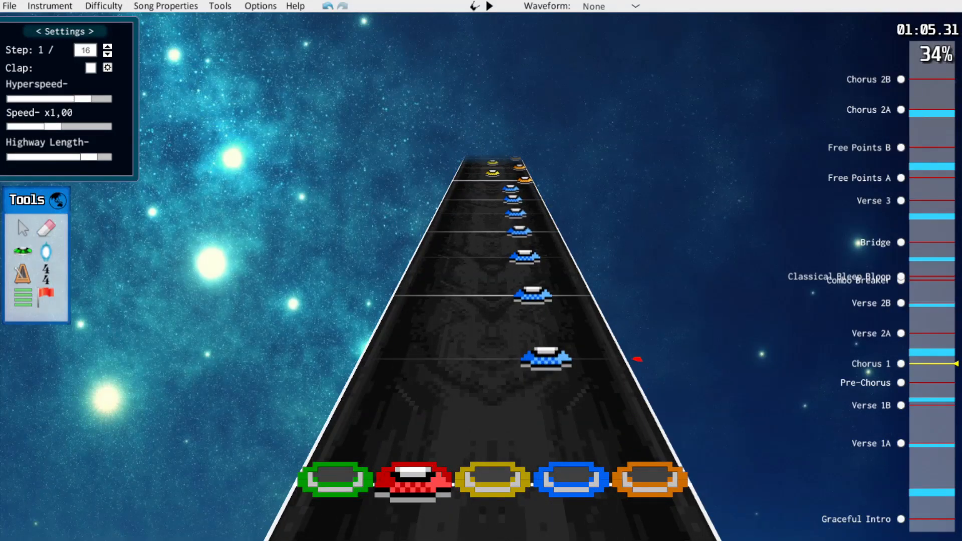
pyautogui.press('space')
pyautogui.press('space')
pyautogui.scroll(-5, 551, 325)
pyautogui.scroll(-1, 619, 326)
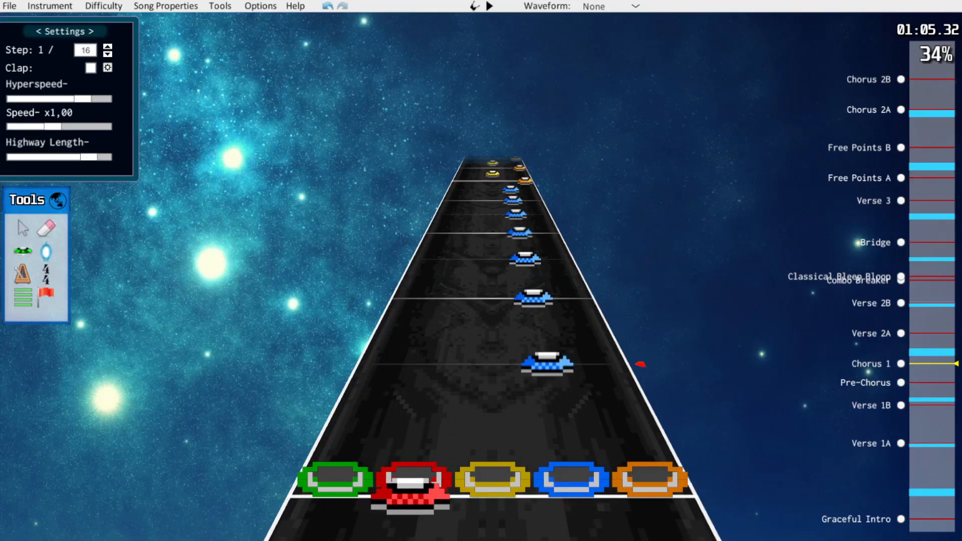
# Compare the simplified opening of Chorus 1 with the full-difficulty chart and return to the lower difficulty
pyautogui.click(104, 5)
pyautogui.click(95, 18)
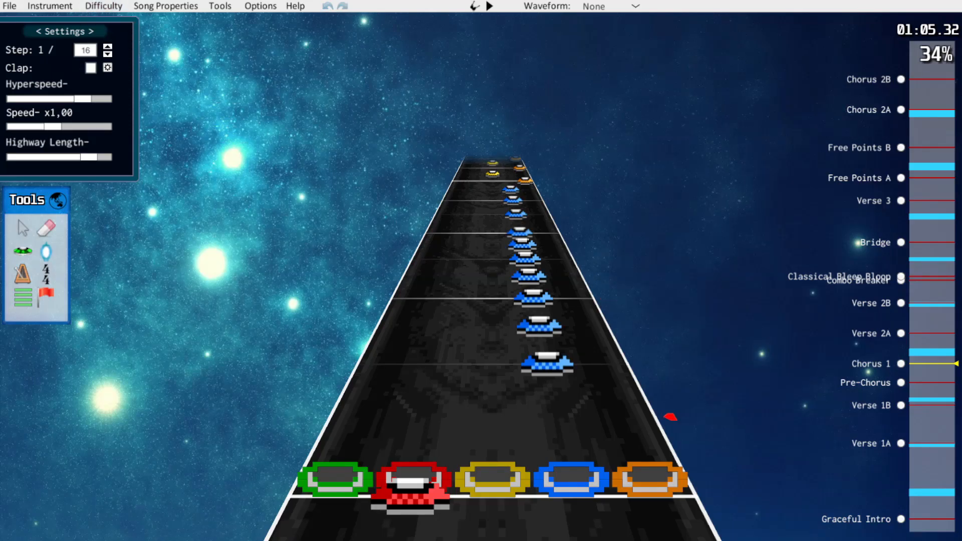
pyautogui.click(103, 6)
pyautogui.click(95, 31)
# Erase the fifth and seventh blue notes from the opening run of Chorus 1
pyautogui.press('space')
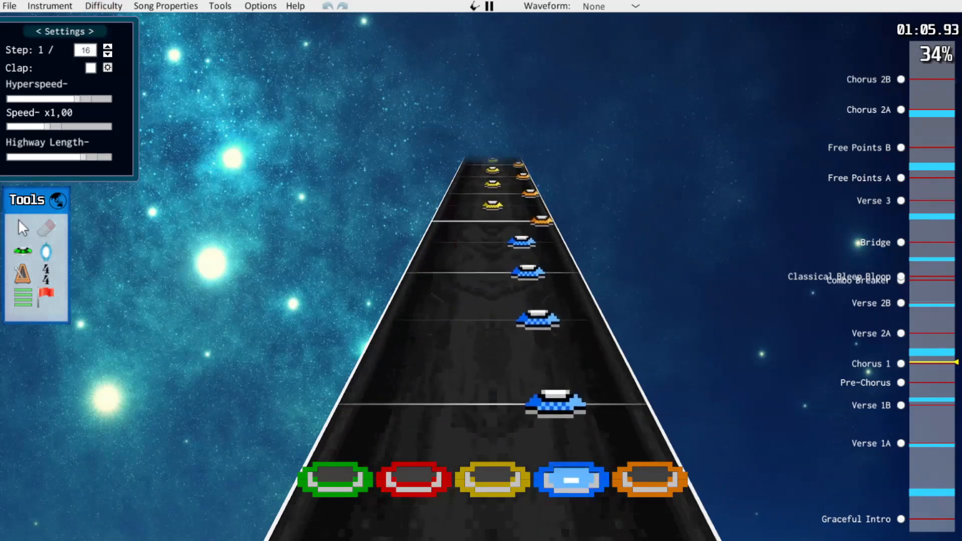
pyautogui.press('space')
pyautogui.scroll(-1, 618, 326)
pyautogui.click(534, 300)
pyautogui.click(521, 234)
pyautogui.scroll(1, 594, 281)
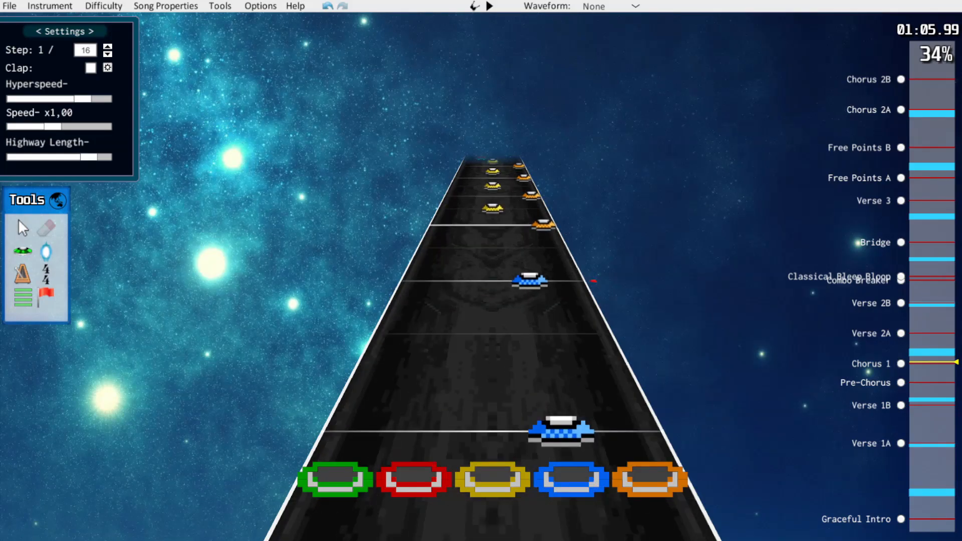
pyautogui.scroll(-6, 623, 333)
pyautogui.press('2')
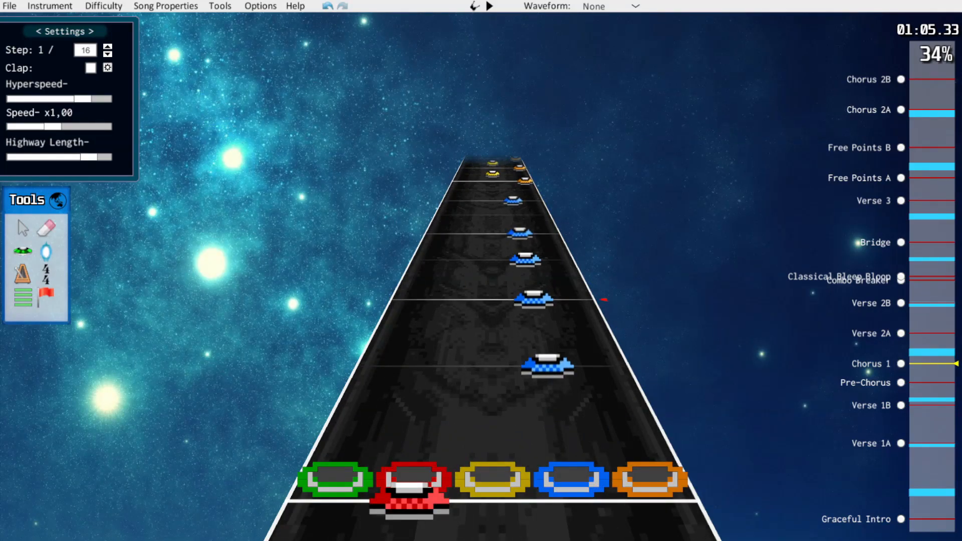
# Switch to the full-difficulty chart at the start of Chorus 1 to check its original blue note run
pyautogui.scroll(-1, 534, 300)
pyautogui.click(104, 6)
pyautogui.click(101, 20)
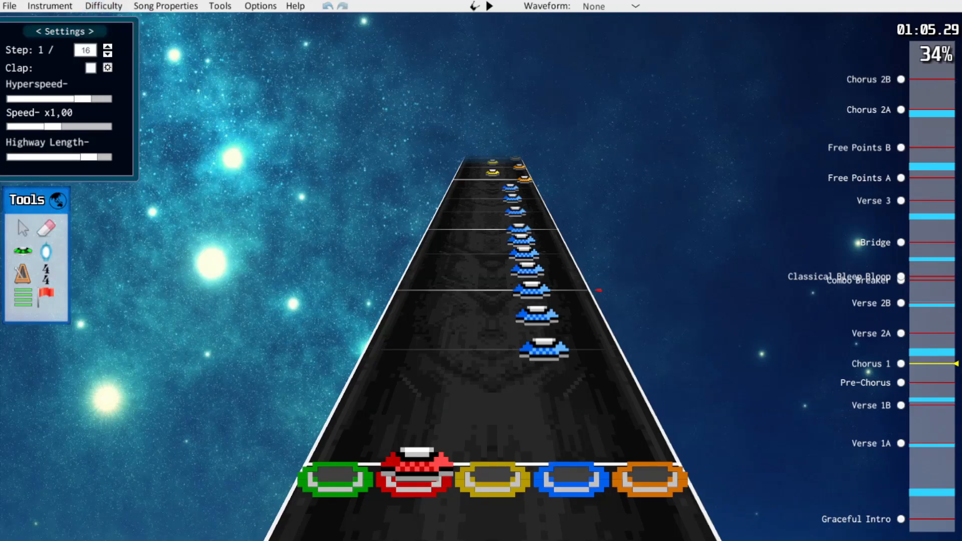
# Return to the Hard difficulty and play back the thinned blue run at the start of Chorus 1
pyautogui.click(104, 6)
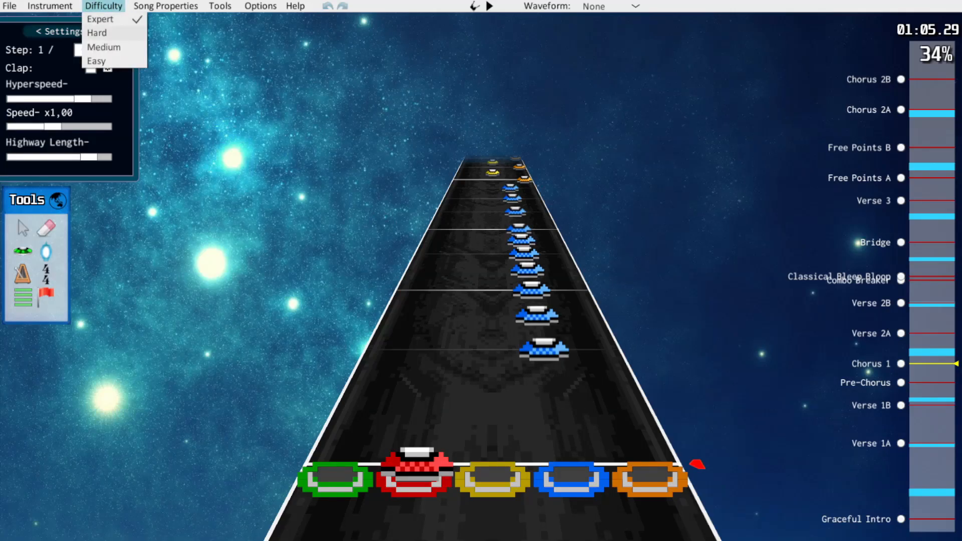
pyautogui.click(97, 33)
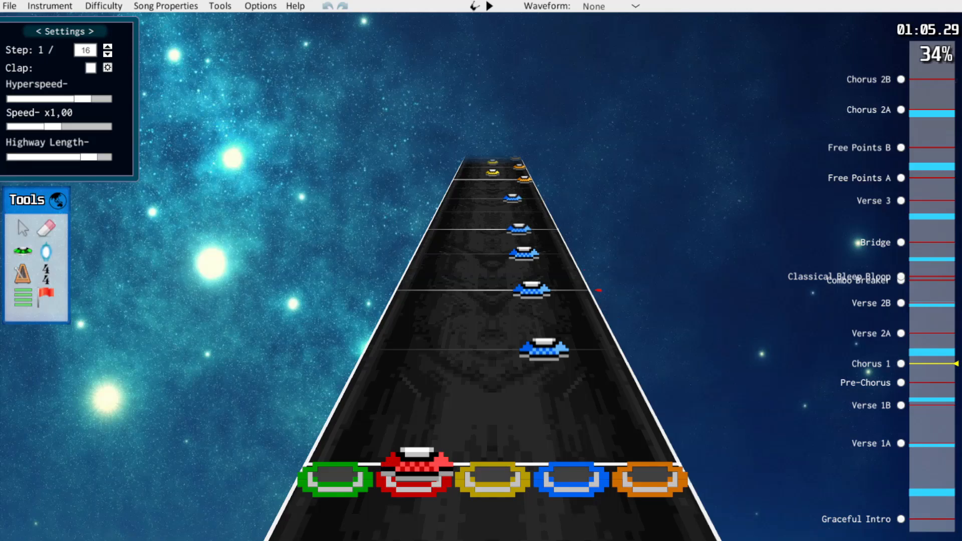
pyautogui.press('space')
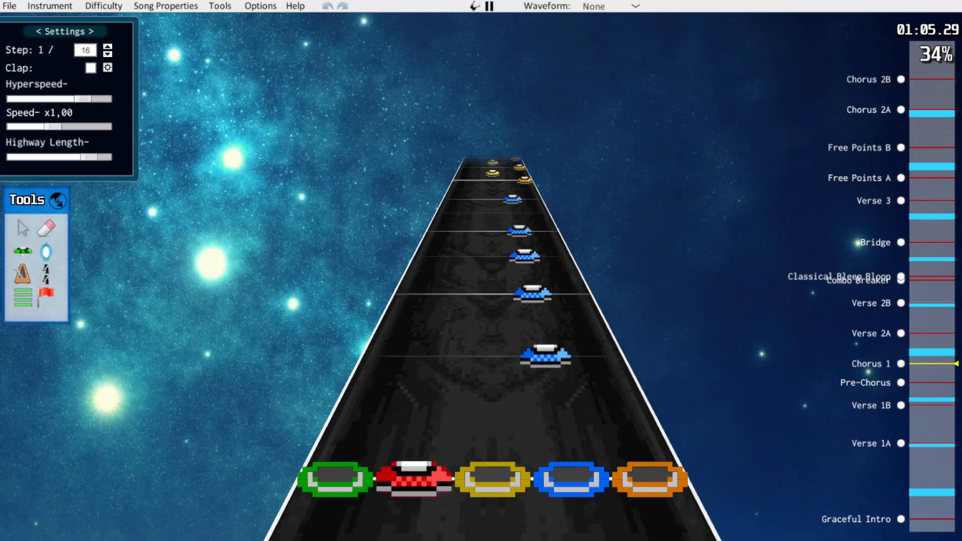
pyautogui.press('space')
pyautogui.scroll(-3, 621, 331)
pyautogui.scroll(1, 621, 331)
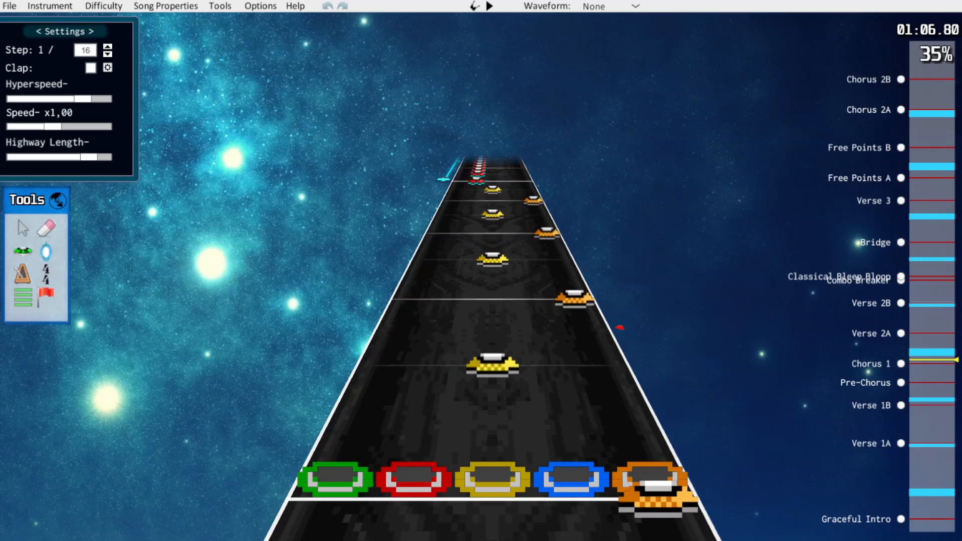
# Erase the last yellow note of the alternating orange and yellow pattern before the star power phrase in Chorus 1
pyautogui.scroll(5, 640, 364)
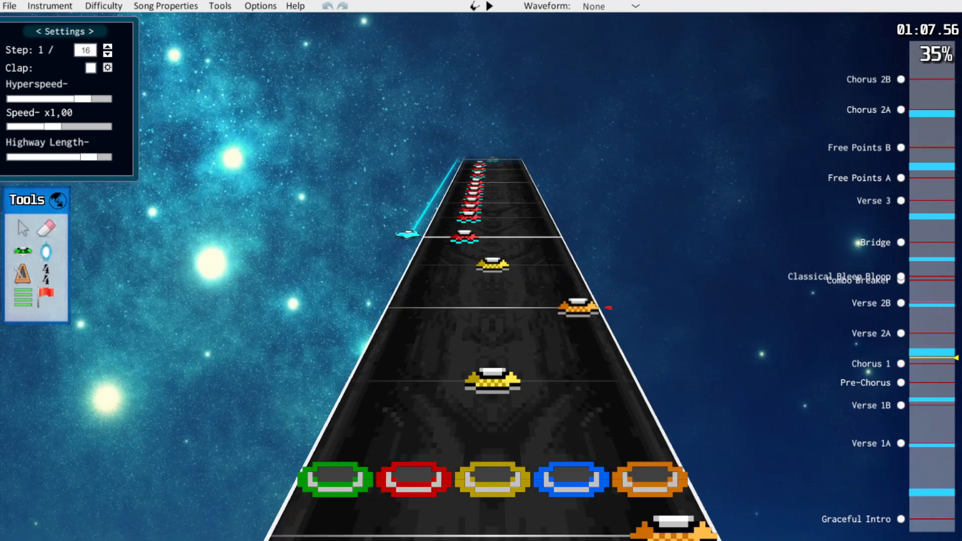
pyautogui.scroll(-4, 641, 364)
pyautogui.scroll(3, 640, 364)
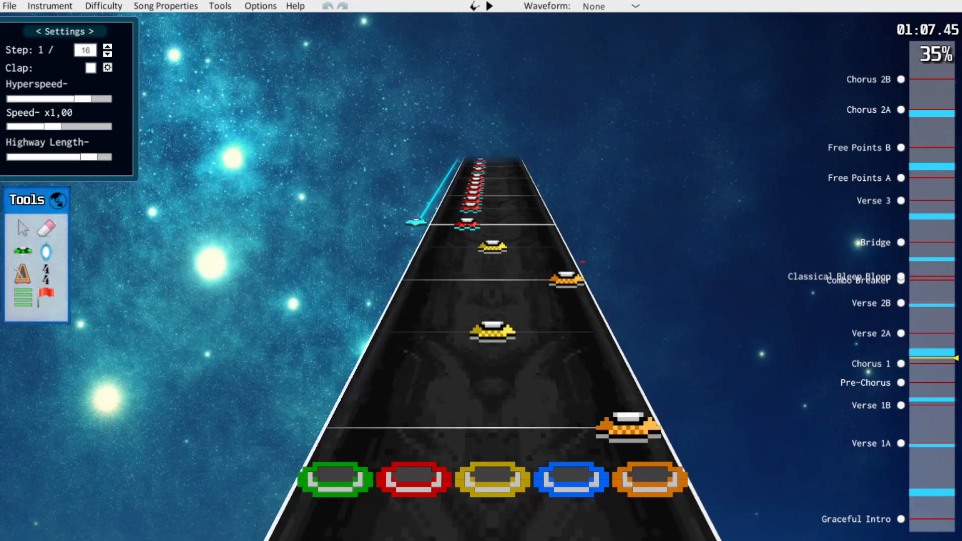
pyautogui.press('k')
pyautogui.scroll(2, 493, 279)
pyautogui.click(493, 279)
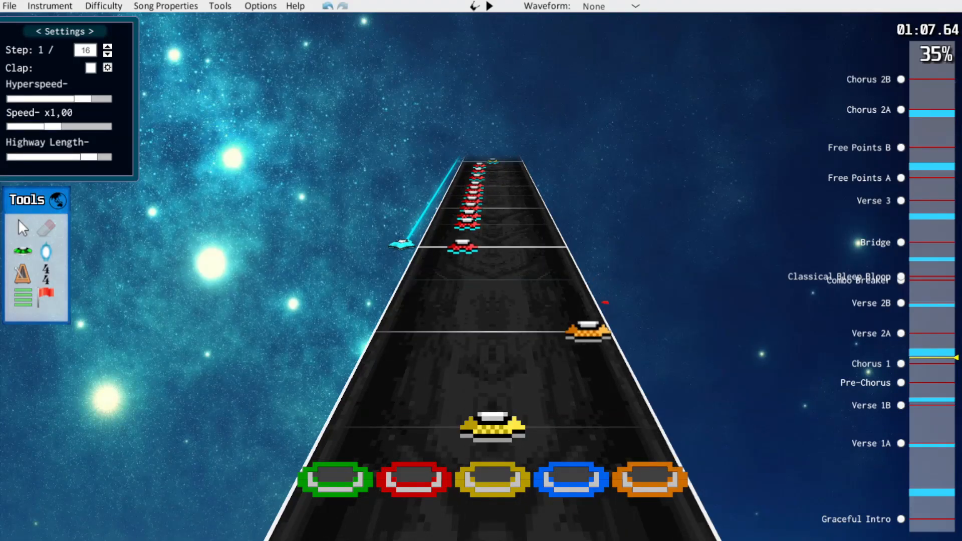
# Thin the fast red run in the Chorus 1 star power phrase by erasing the notes between the eighth-note positions
pyautogui.scroll(-6, 605, 302)
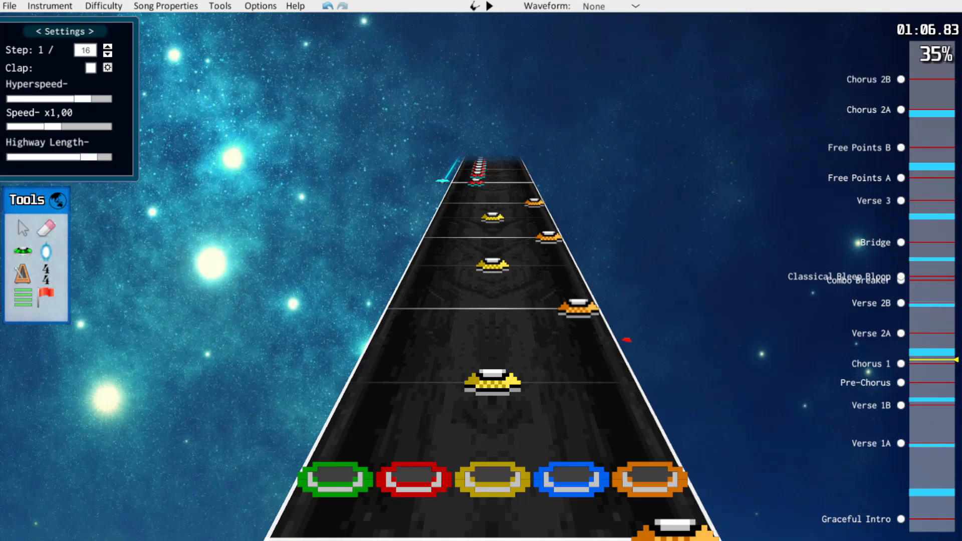
pyautogui.scroll(7, 492, 301)
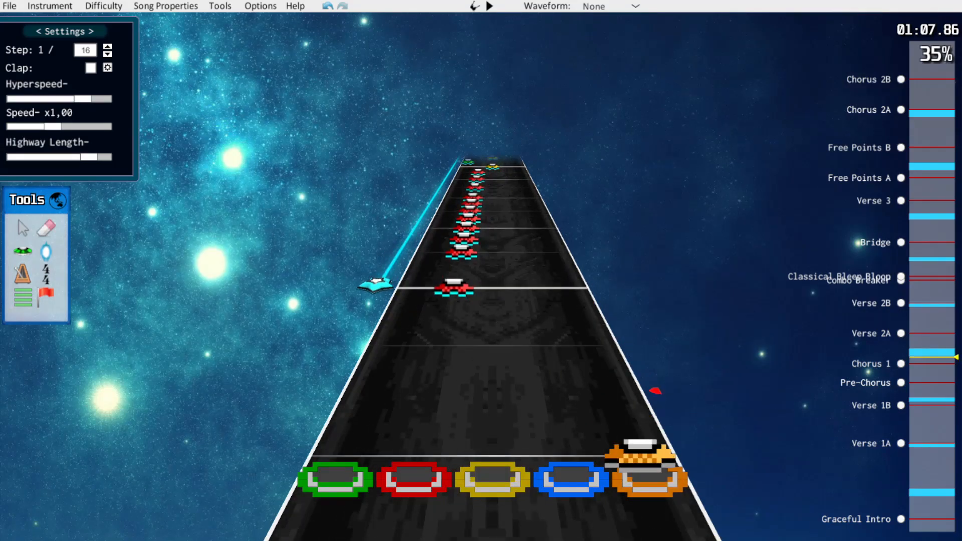
pyautogui.scroll(2, 597, 287)
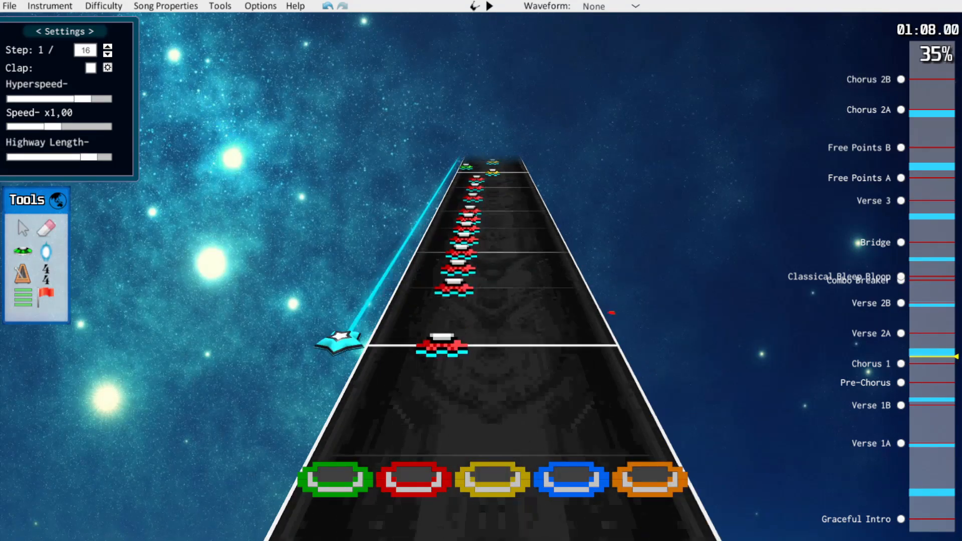
pyautogui.scroll(2, 608, 306)
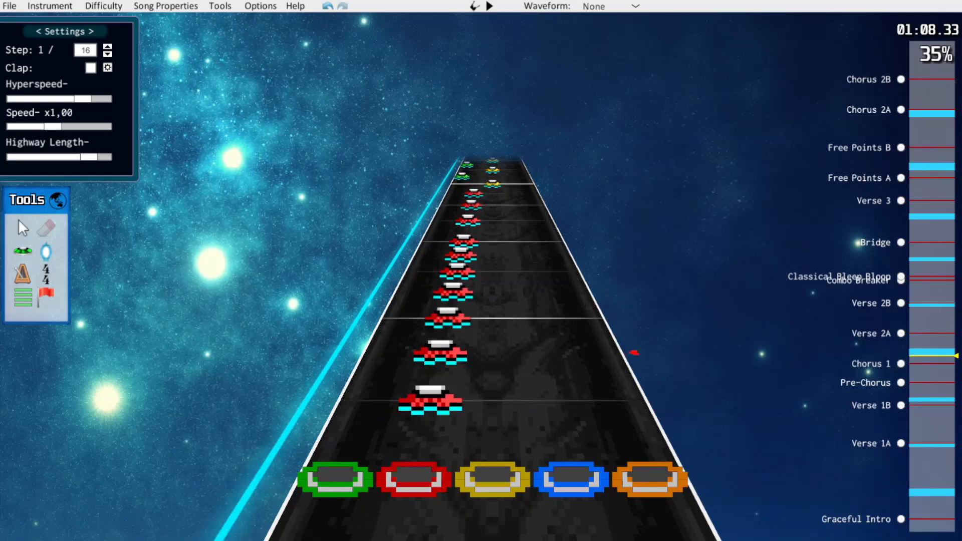
pyautogui.click(440, 353)
pyautogui.scroll(2, 635, 355)
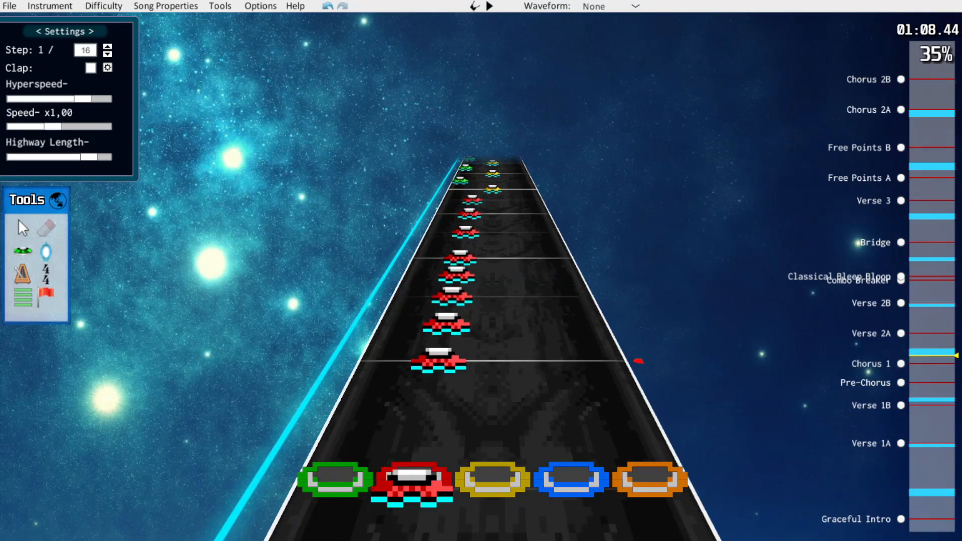
pyautogui.scroll(4, 620, 328)
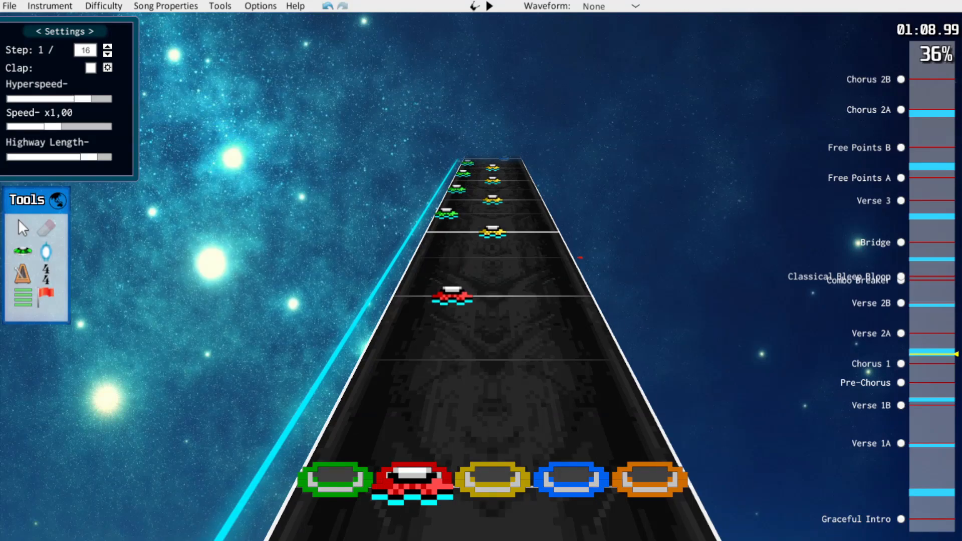
# Play on to the repeated blue run after the star power phrase and erase every second note of its fast part
pyautogui.press('space')
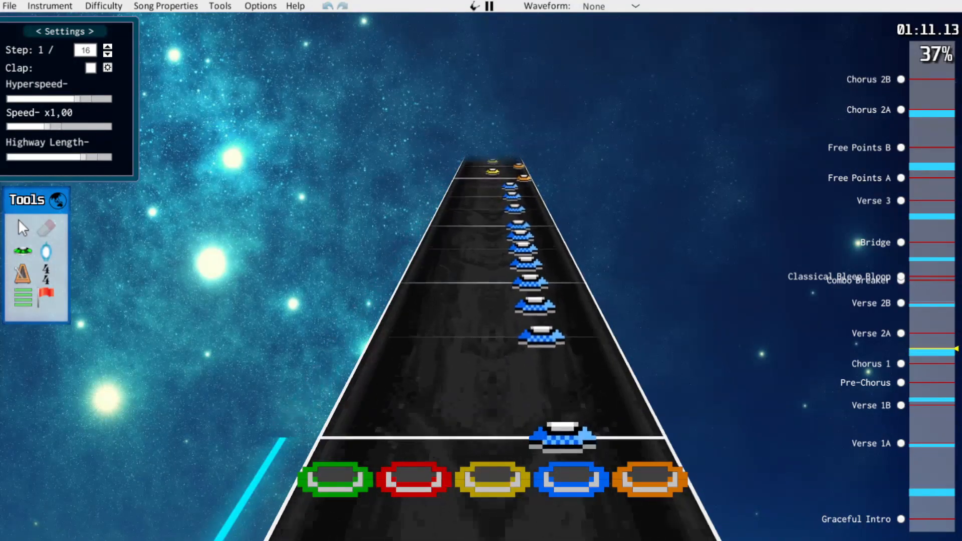
pyautogui.press('space')
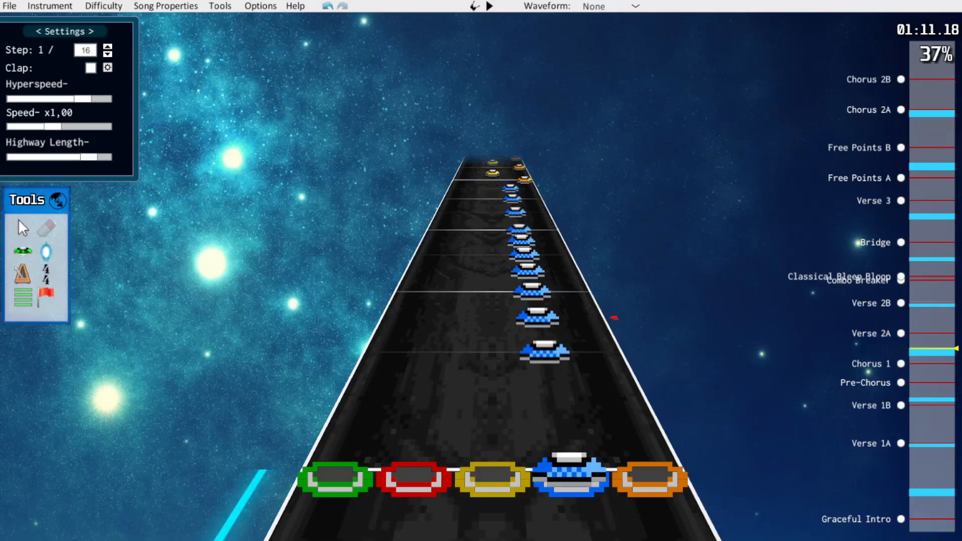
pyautogui.click(537, 318)
pyautogui.click(527, 272)
pyautogui.click(521, 242)
pyautogui.click(515, 212)
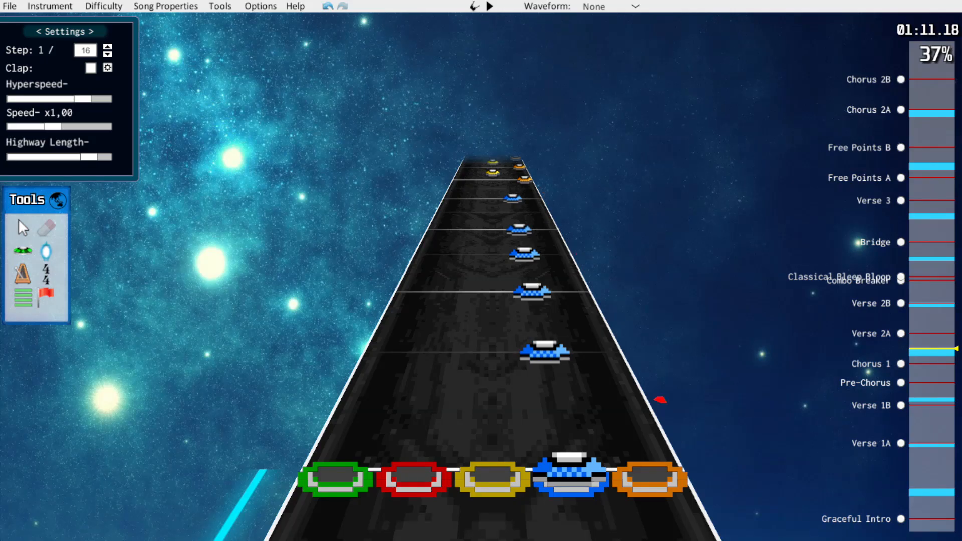
# Play through Verse 2A on Hard to review its fast runs
pyautogui.scroll(10, 501, 331)
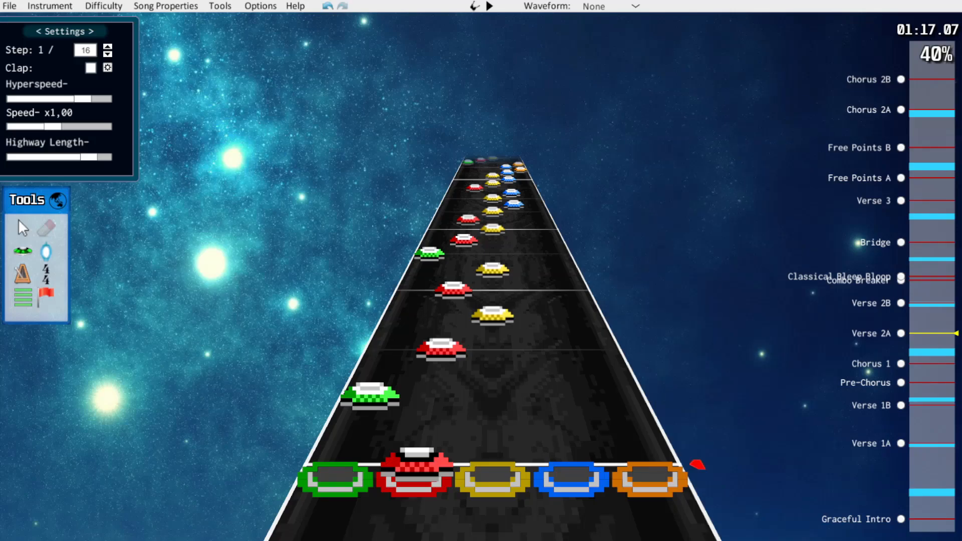
pyautogui.press('space')
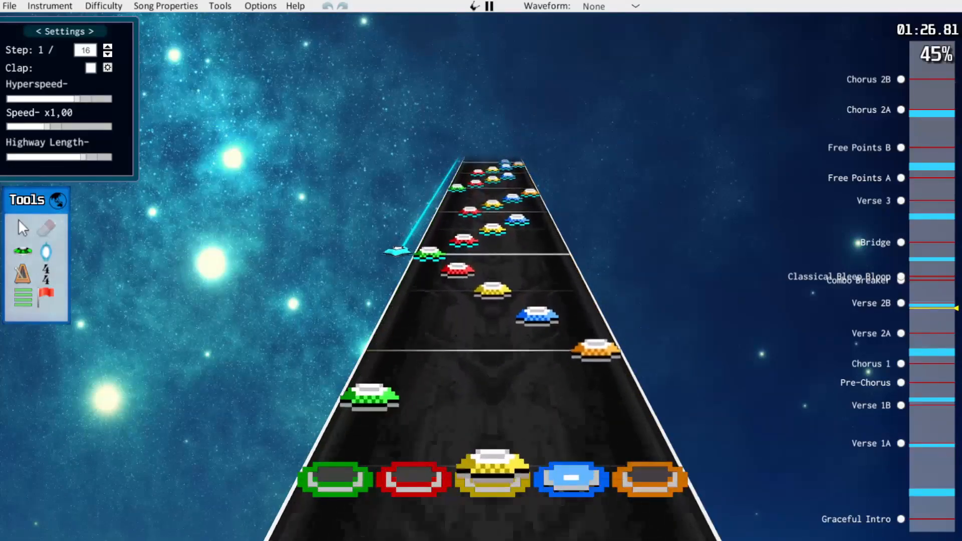
pyautogui.press('space')
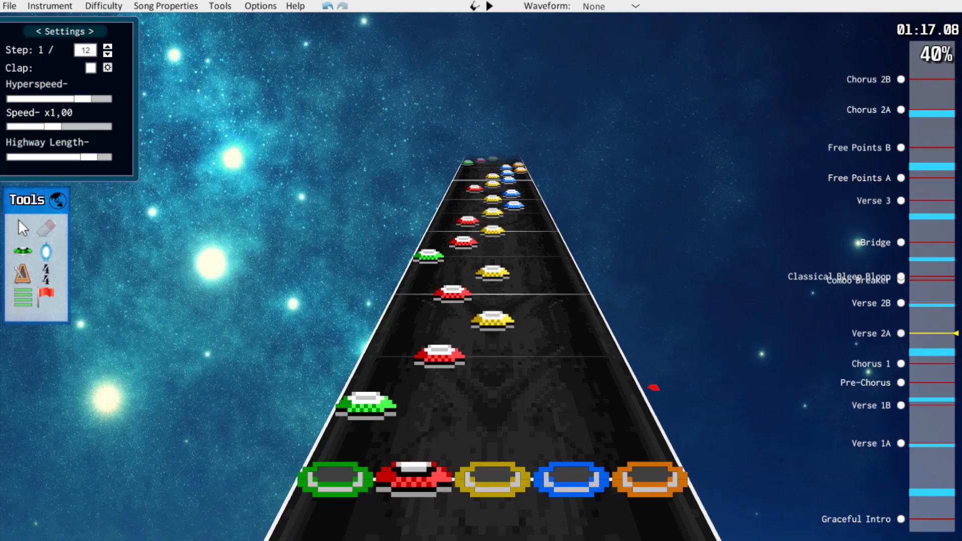
# Move Verse 2A's opening green, red and yellow notes onto 1/12 steps and erase the red and yellow notes left over
pyautogui.press('j')
pyautogui.moveTo(366, 405); pyautogui.dragTo(373, 388)
pyautogui.moveTo(439, 355); pyautogui.dragTo(493, 294)
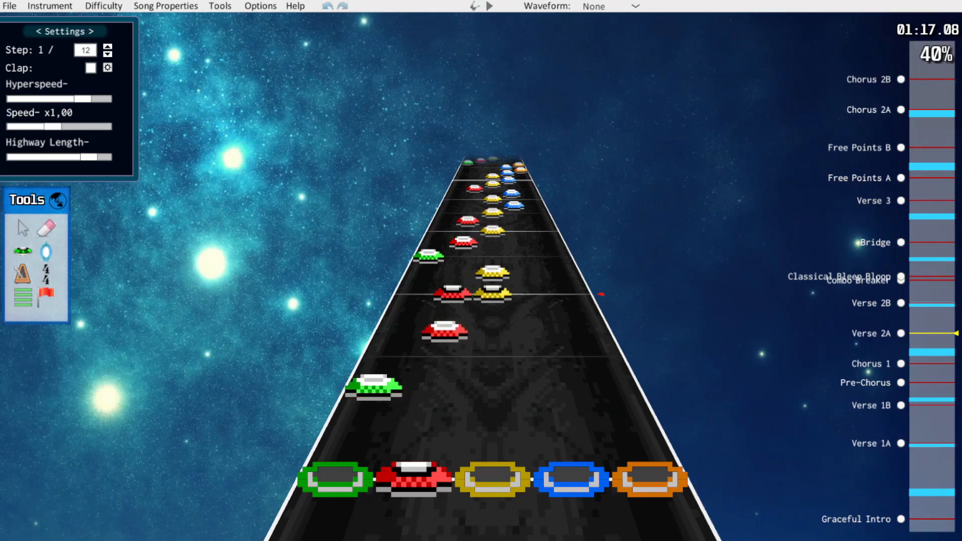
pyautogui.click(452, 293)
pyautogui.click(493, 272)
# Move the green and red notes of Verse 2A's second group onto 1/12 steps leading to the yellow note
pyautogui.scroll(-1, 492, 301)
pyautogui.scroll(1, 492, 301)
pyautogui.scroll(7, 493, 345)
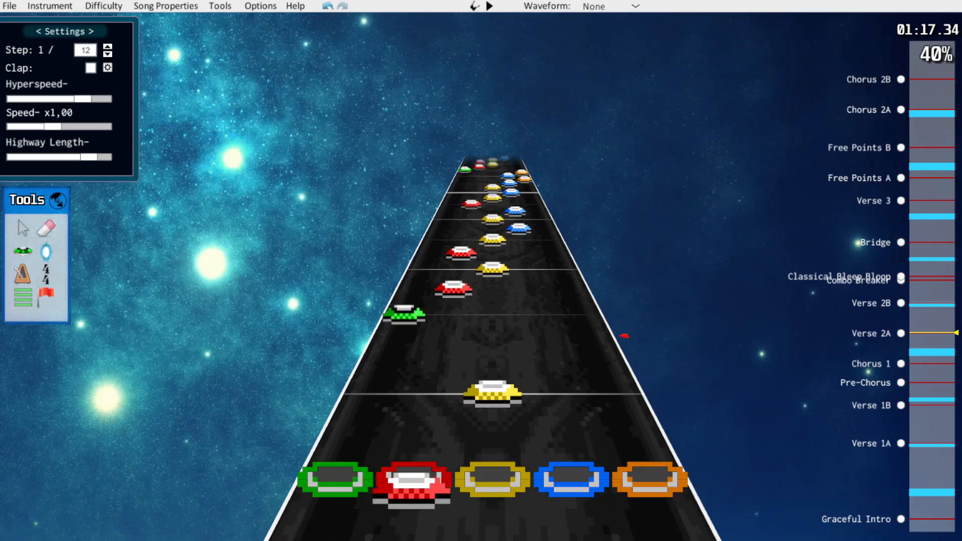
pyautogui.scroll(-6, 626, 340)
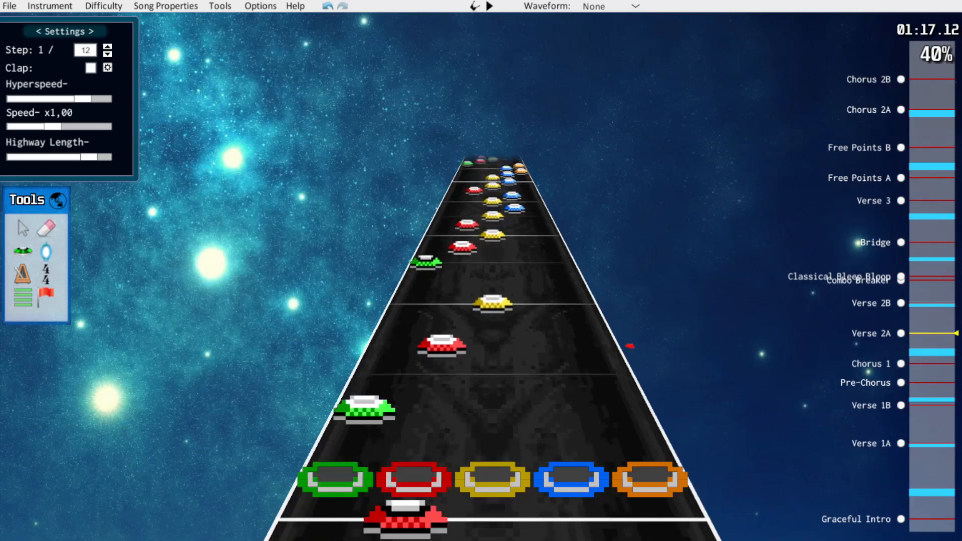
pyautogui.scroll(7, 632, 349)
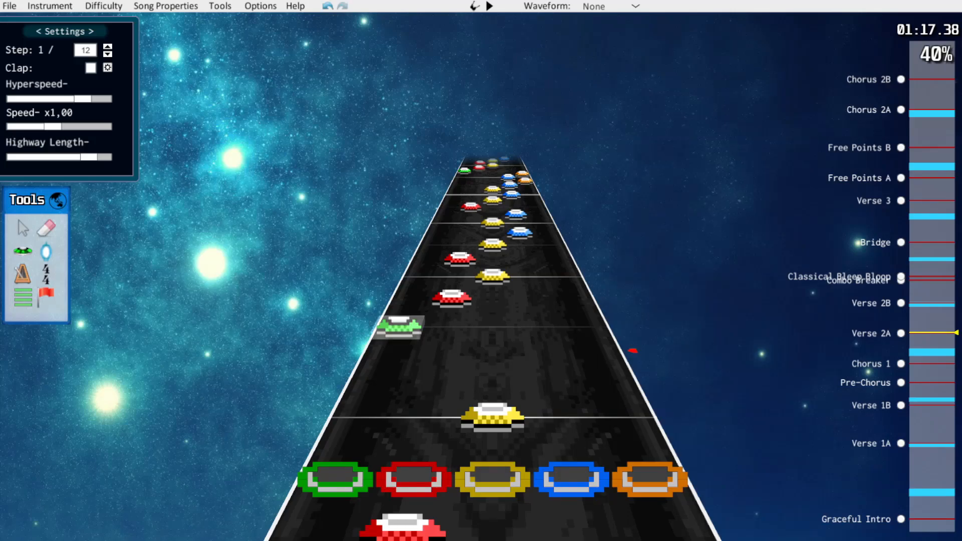
pyautogui.scroll(-4, 633, 350)
pyautogui.scroll(1, 683, 451)
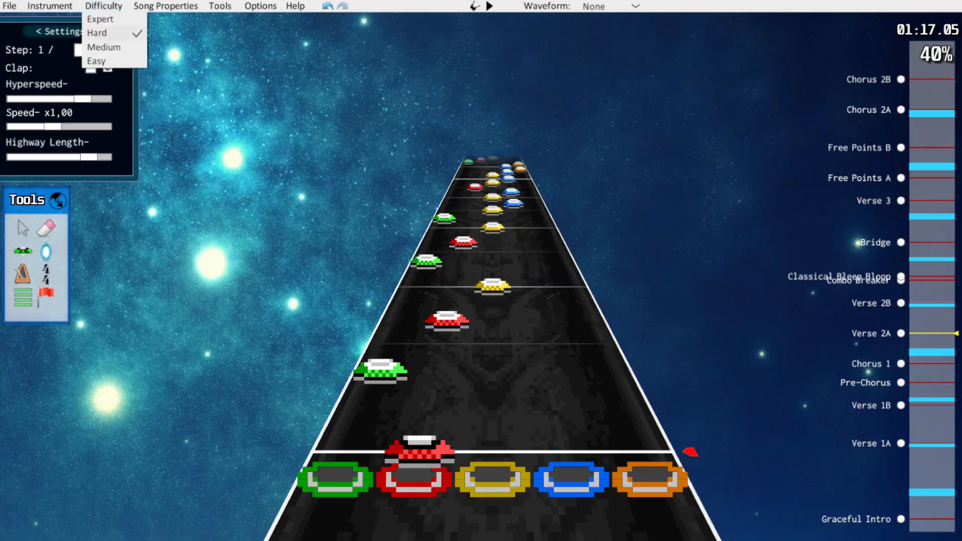
# Check Verse 2A's opening on Expert and respace its remaining ascending groups on 1/12 steps in the Hard chart
pyautogui.click(104, 5)
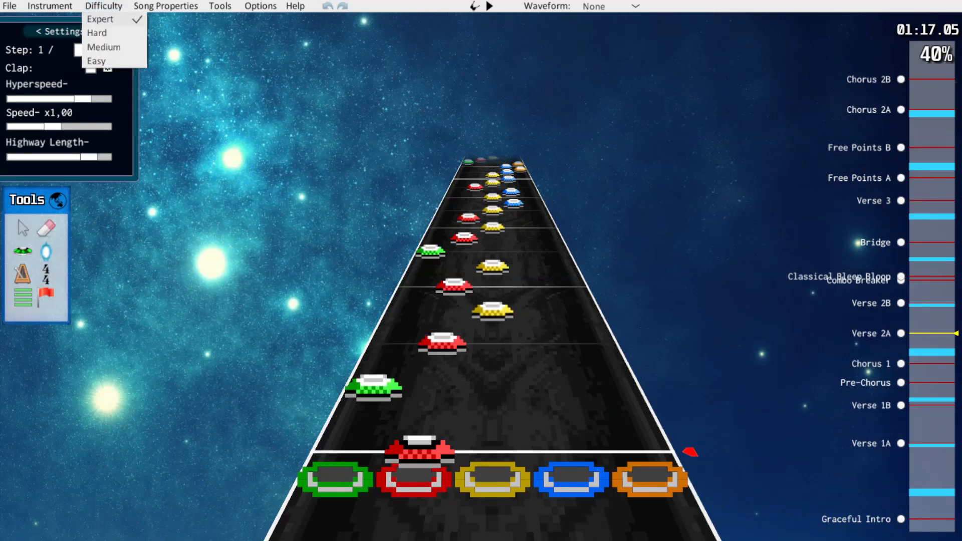
pyautogui.scroll(5, 667, 410)
pyautogui.scroll(-7, 641, 366)
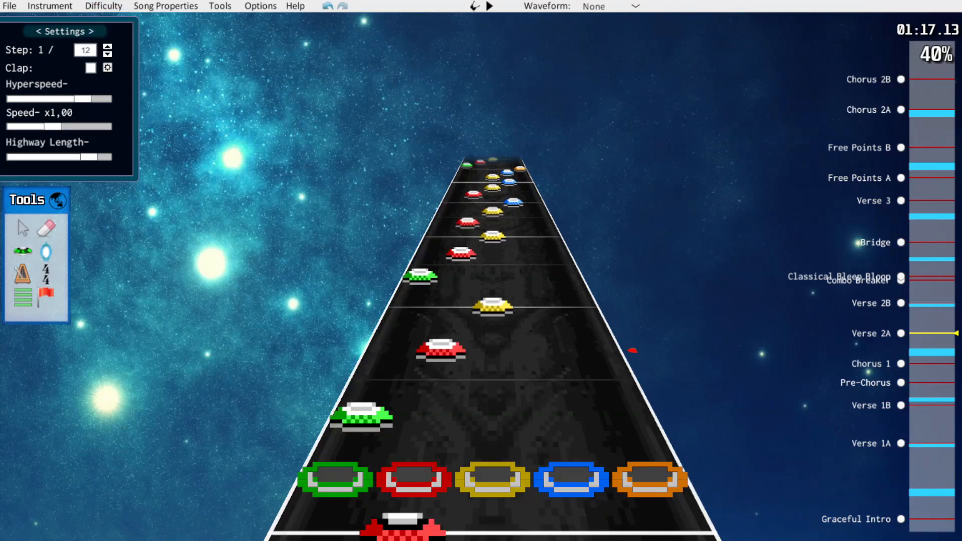
pyautogui.scroll(2, 635, 356)
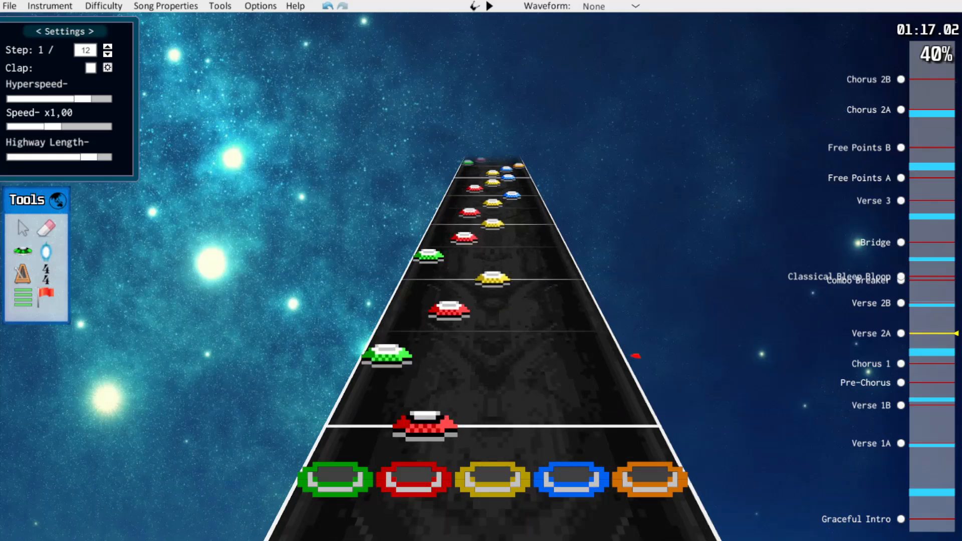
# Play back the reworked opening of Verse 2A and compare the Expert and Hard charts around the following runs
pyautogui.press('space')
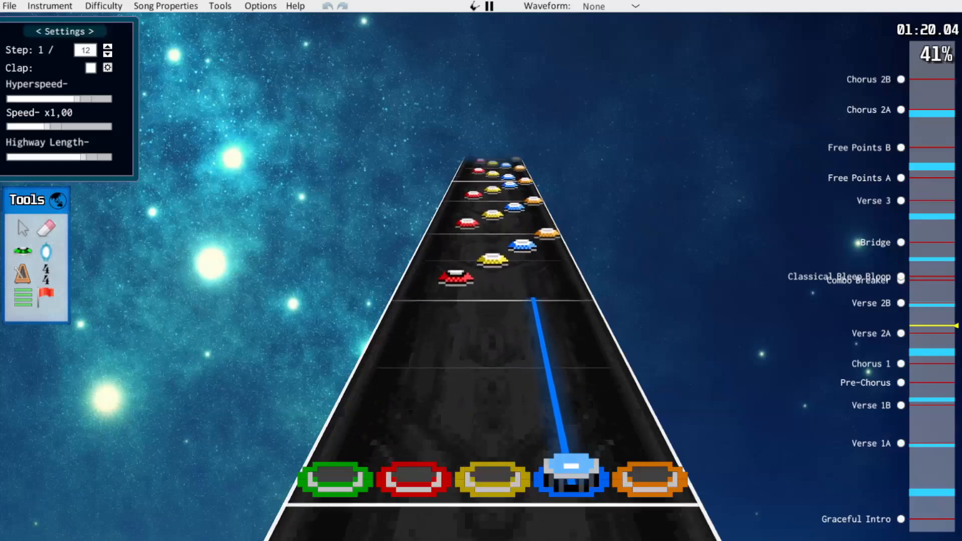
pyautogui.press('space')
pyautogui.scroll(-9, 639, 360)
pyautogui.scroll(1, 643, 369)
pyautogui.scroll(4, 492, 346)
pyautogui.click(104, 6)
pyautogui.click(101, 19)
pyautogui.click(103, 6)
pyautogui.click(103, 33)
pyautogui.scroll(-7, 493, 346)
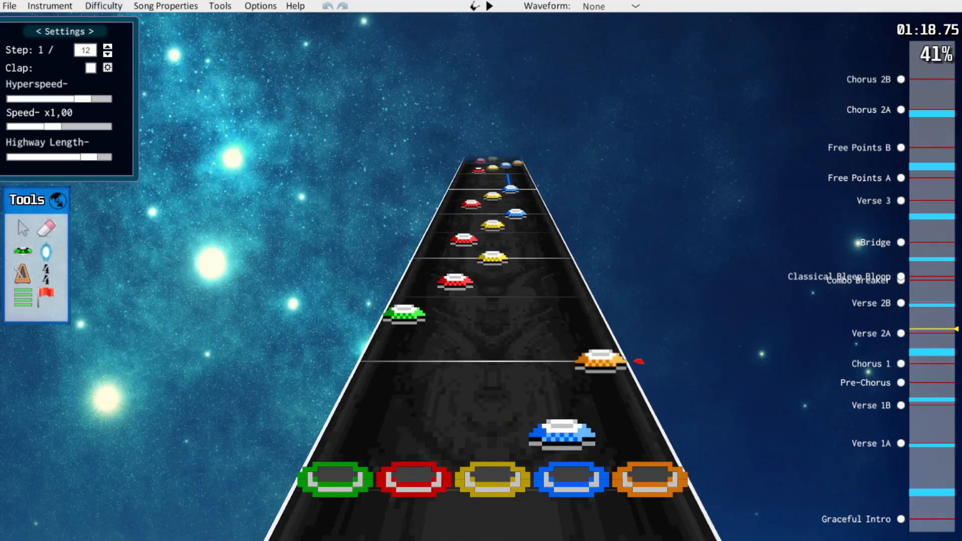
# Rework the first three ascending four-note runs after the long blue note as yellow, blue and orange notes on 1/12 steps
pyautogui.scroll(-12, 629, 346)
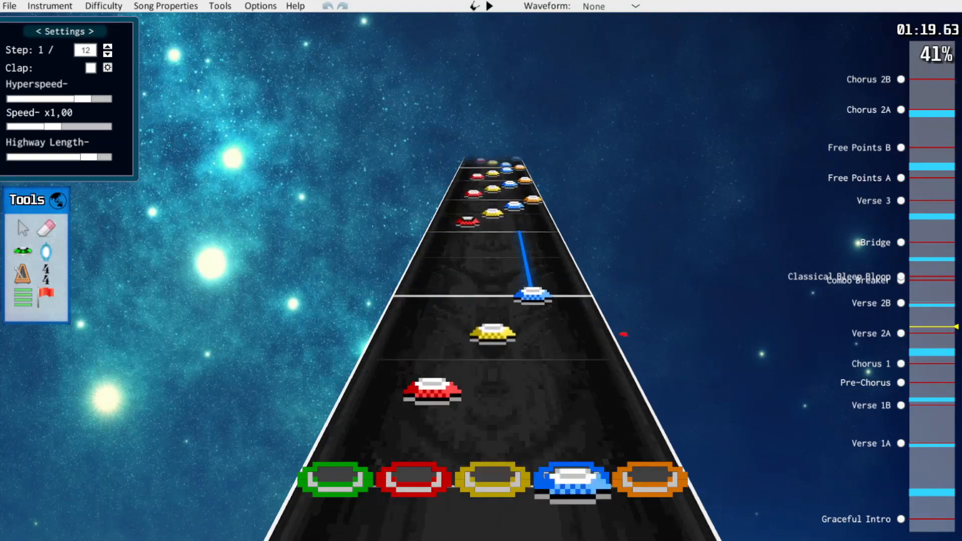
pyautogui.scroll(-5, 632, 350)
pyautogui.moveTo(432, 389); pyautogui.dragTo(493, 371)
pyautogui.scroll(1, 488, 374)
pyautogui.moveTo(492, 345); pyautogui.dragTo(493, 371)
pyautogui.moveTo(536, 311); pyautogui.dragTo(537, 321)
pyautogui.scroll(1, 521, 323)
pyautogui.moveTo(436, 369); pyautogui.dragTo(493, 353)
pyautogui.click(492, 329)
pyautogui.moveTo(534, 300); pyautogui.dragTo(535, 309)
pyautogui.scroll(-3, 535, 310)
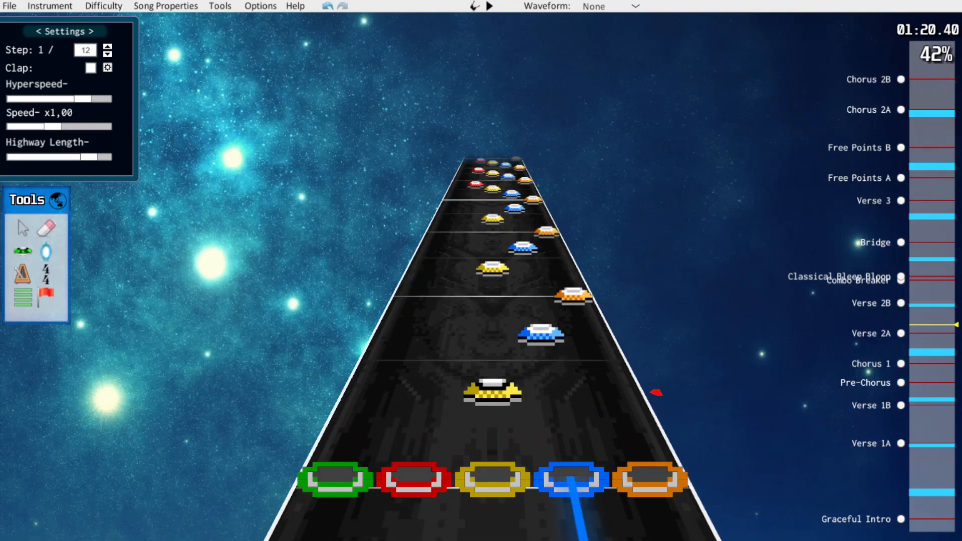
# Move the blue and yellow notes of the next two descending runs in Verse 2A onto 1/12 steps
pyautogui.scroll(-1, 493, 326)
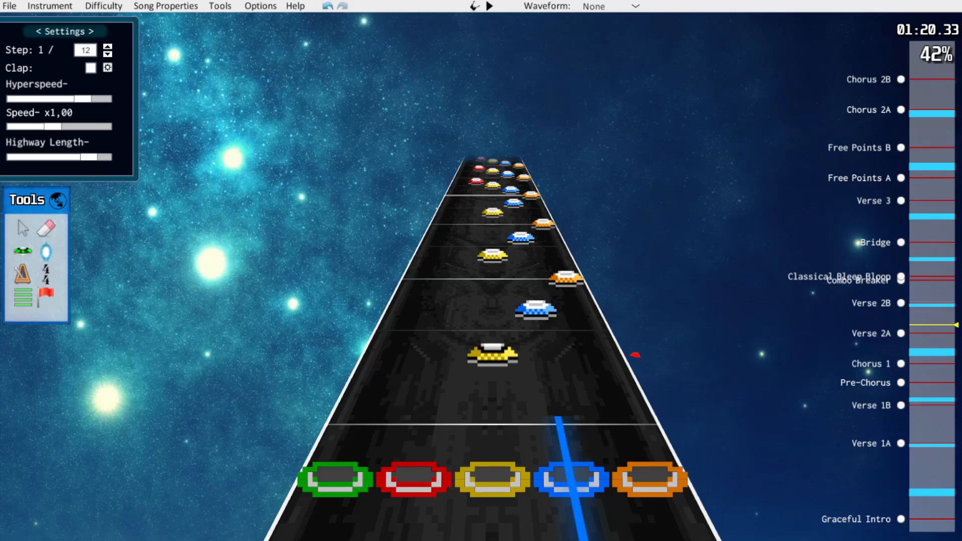
pyautogui.scroll(1, 493, 354)
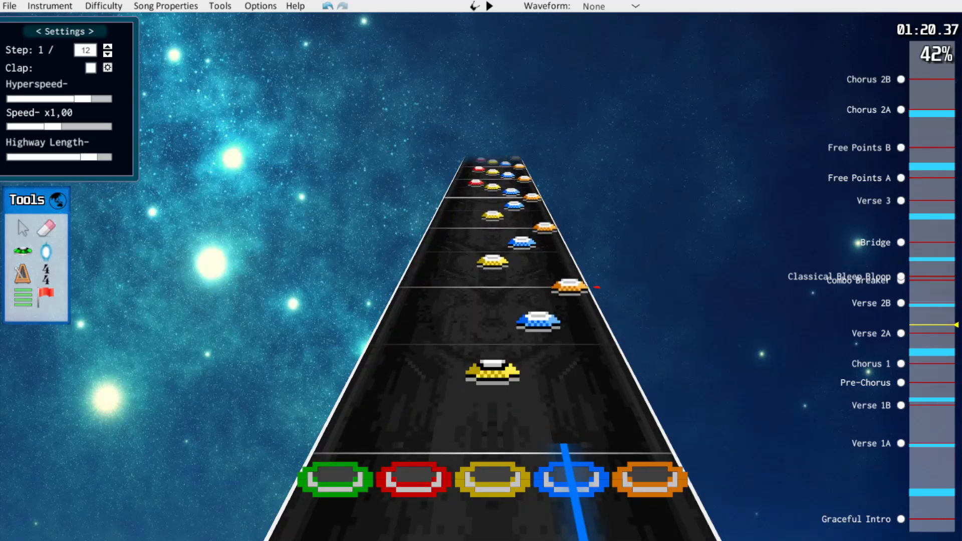
pyautogui.scroll(-1, 493, 353)
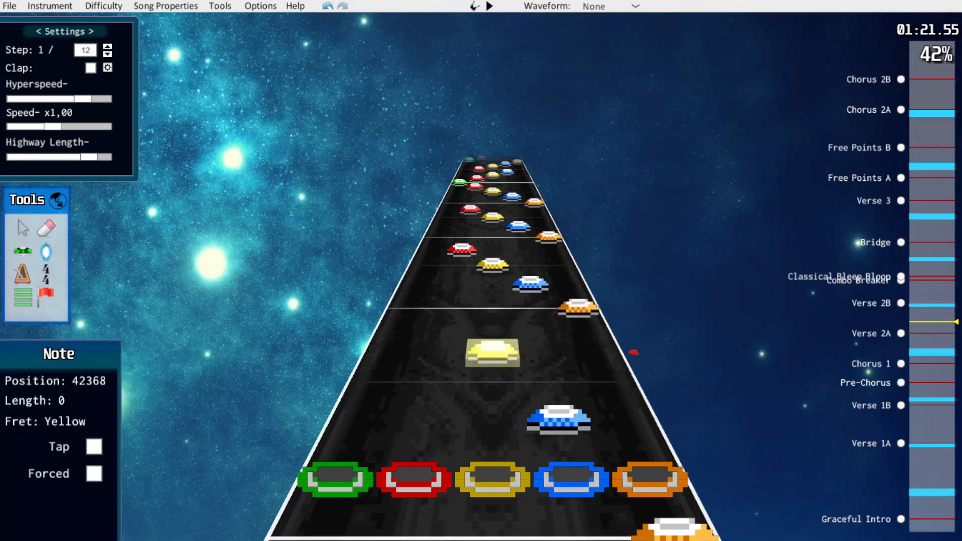
pyautogui.scroll(6, 492, 351)
pyautogui.moveTo(549, 371); pyautogui.dragTo(545, 355)
pyautogui.moveTo(492, 333); pyautogui.dragTo(492, 312)
pyautogui.scroll(6, 492, 311)
pyautogui.moveTo(541, 340); pyautogui.dragTo(541, 326)
pyautogui.moveTo(493, 306); pyautogui.dragTo(493, 290)
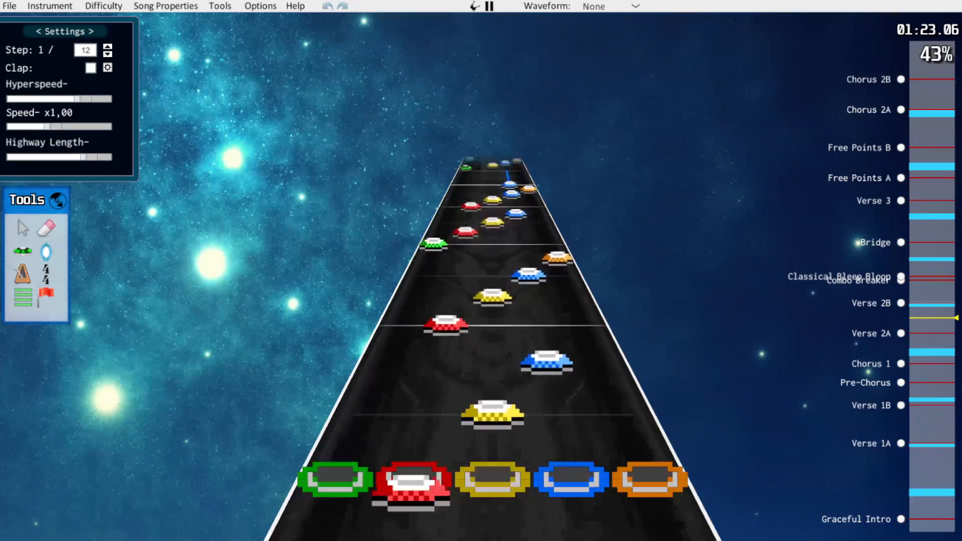
# Stop playback and move the red, yellow and blue notes of the runs before the long blue note onto 1/12 steps
pyautogui.press('space')
pyautogui.moveTo(426, 415); pyautogui.dragTo(430, 395)
pyautogui.moveTo(492, 361); pyautogui.dragTo(492, 336)
pyautogui.scroll(5, 492, 333)
pyautogui.moveTo(493, 370); pyautogui.dragTo(493, 356)
pyautogui.moveTo(576, 302); pyautogui.dragTo(536, 311)
pyautogui.scroll(6, 536, 311)
pyautogui.moveTo(436, 369); pyautogui.dragTo(439, 355)
# End the run just before the long blue note on a blue note, delete its orange note, and play it back
pyautogui.moveTo(492, 330); pyautogui.dragTo(527, 259)
pyautogui.scroll(2, 493, 312)
pyautogui.scroll(1, 493, 300)
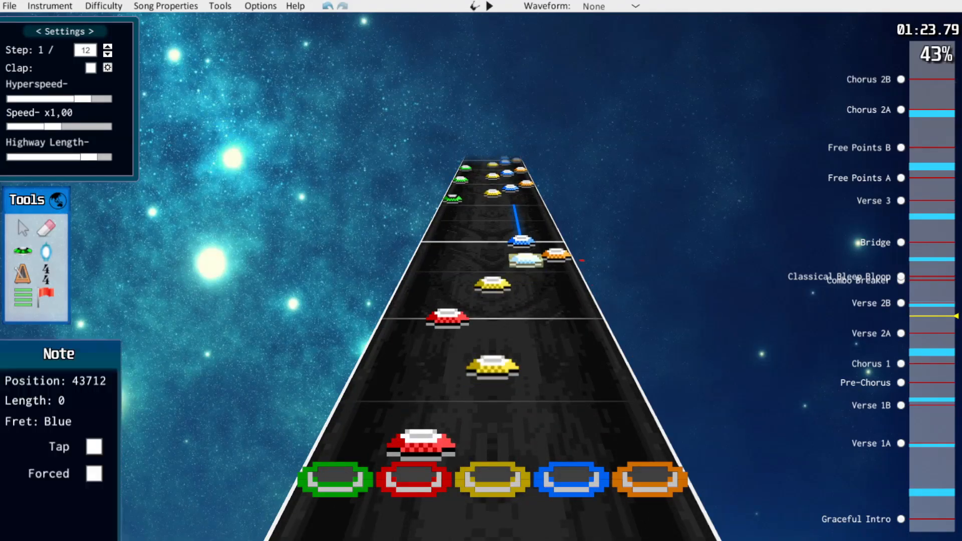
pyautogui.click(556, 255)
pyautogui.press('Delete')
pyautogui.scroll(-8, 531, 260)
pyautogui.press('space')
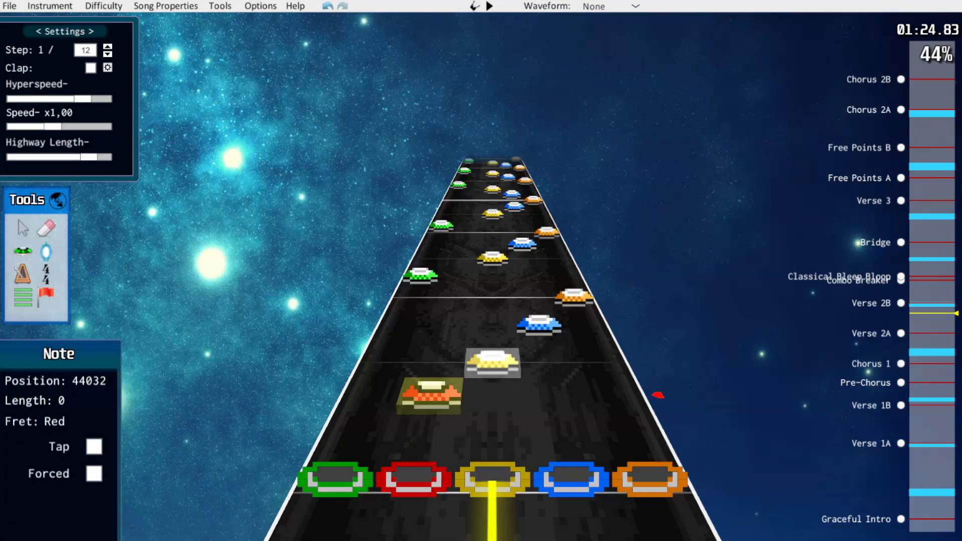
# Reduce the first two four-note runs after the long yellow note to red, blue and orange notes on 1/12 steps
pyautogui.click(493, 361)
pyautogui.press('Delete')
pyautogui.moveTo(540, 327); pyautogui.dragTo(542, 338)
pyautogui.scroll(2, 411, 312)
pyautogui.moveTo(405, 311); pyautogui.dragTo(449, 304)
pyautogui.click(493, 287)
pyautogui.press('Delete')
pyautogui.moveTo(527, 267); pyautogui.dragTo(529, 273)
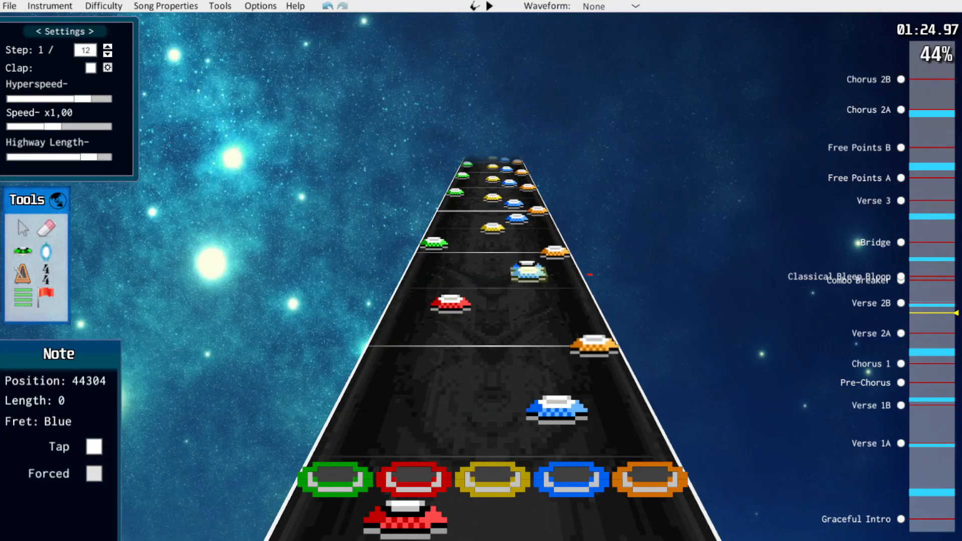
# Rework the next two green-yellow-blue-orange runs in Verse 2A into red, blue and orange notes on 1/12 steps
pyautogui.scroll(2, 528, 273)
pyautogui.moveTo(400, 324); pyautogui.dragTo(447, 314)
pyautogui.click(492, 297)
pyautogui.press('Delete')
pyautogui.moveTo(529, 275); pyautogui.dragTo(527, 281)
pyautogui.moveTo(412, 293); pyautogui.dragTo(451, 298)
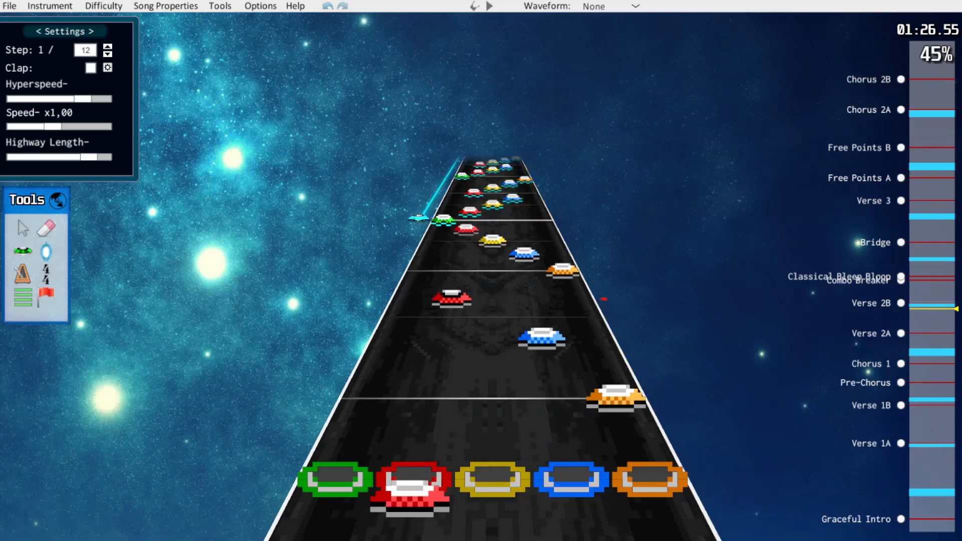
pyautogui.scroll(2, 451, 298)
pyautogui.moveTo(543, 335); pyautogui.dragTo(540, 325)
pyautogui.press('space')
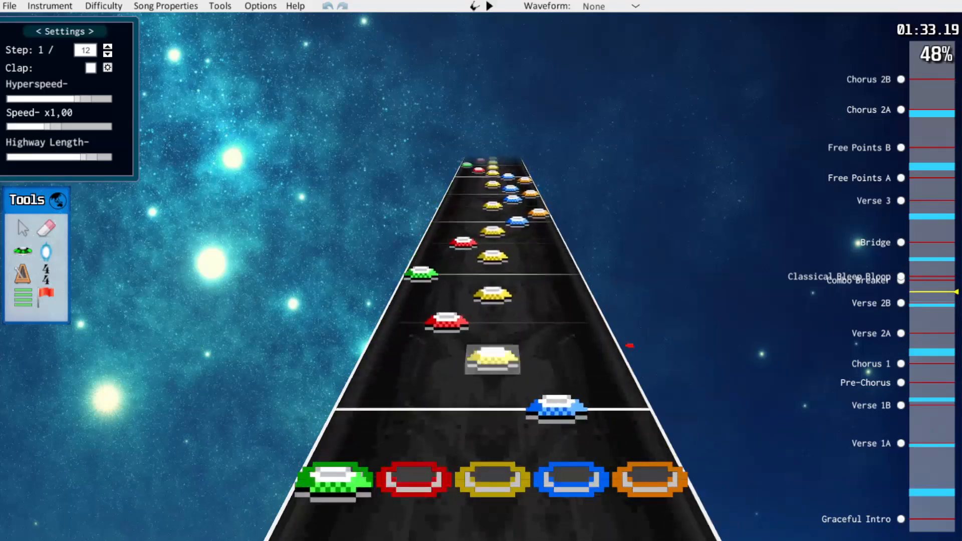
# Reduce Verse 2B's orange-blue-yellow-red run to orange, blue and yellow notes on 1/12 steps
pyautogui.scroll(3, 640, 364)
pyautogui.click(407, 306)
pyautogui.press('Escape')
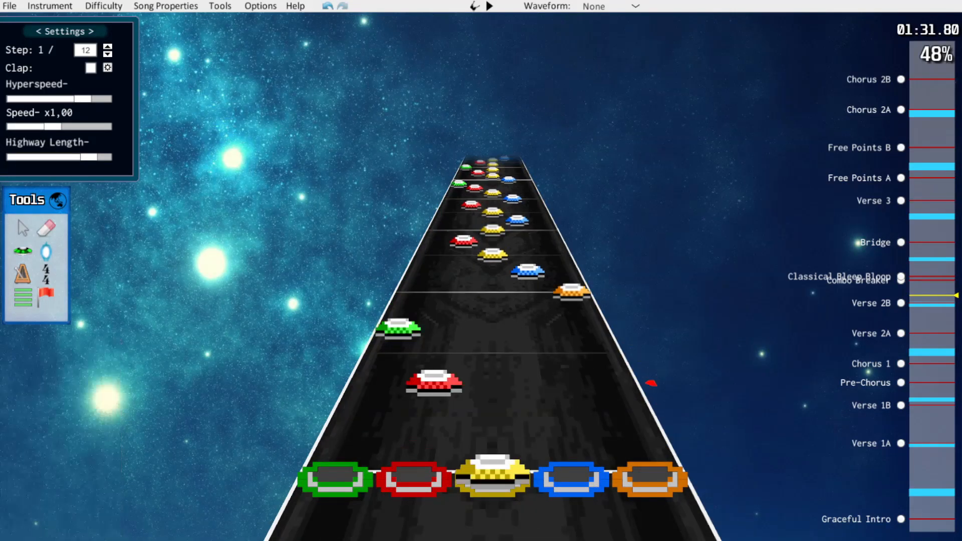
pyautogui.scroll(4, 492, 351)
pyautogui.moveTo(554, 400); pyautogui.dragTo(551, 381)
pyautogui.moveTo(493, 352); pyautogui.dragTo(552, 389)
pyautogui.click(447, 318)
pyautogui.click(492, 291)
# Rework the next two Verse 2B runs as blue-yellow-red and yellow-red-green notes on 1/12 steps
pyautogui.scroll(2, 492, 321)
pyautogui.moveTo(493, 312); pyautogui.dragTo(492, 331)
pyautogui.moveTo(454, 287); pyautogui.dragTo(451, 294)
pyautogui.scroll(2, 471, 300)
pyautogui.moveTo(533, 311); pyautogui.dragTo(492, 311)
pyautogui.moveTo(493, 287); pyautogui.dragTo(454, 279)
pyautogui.moveTo(458, 268); pyautogui.dragTo(429, 256)
pyautogui.scroll(-7, 431, 266)
pyautogui.scroll(1, 448, 296)
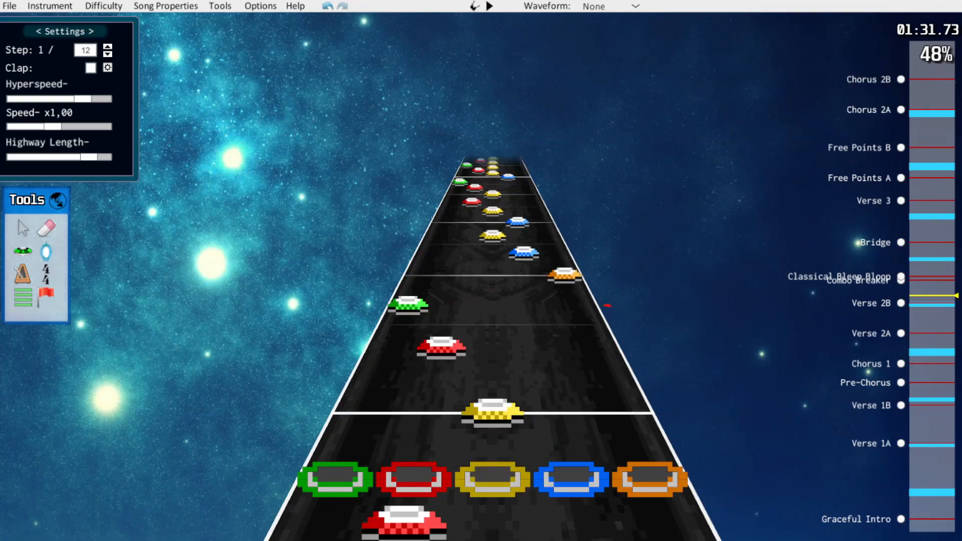
# Play back the reworked opening of Verse 2B in the Hard chart
pyautogui.press('space')
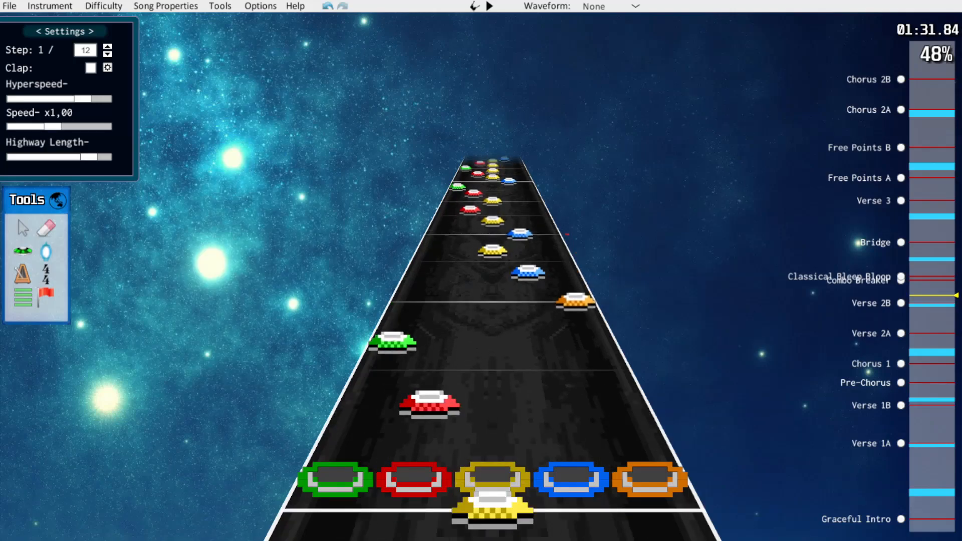
pyautogui.press('space')
pyautogui.press('space')
pyautogui.press('space')
pyautogui.scroll(-1, 491, 300)
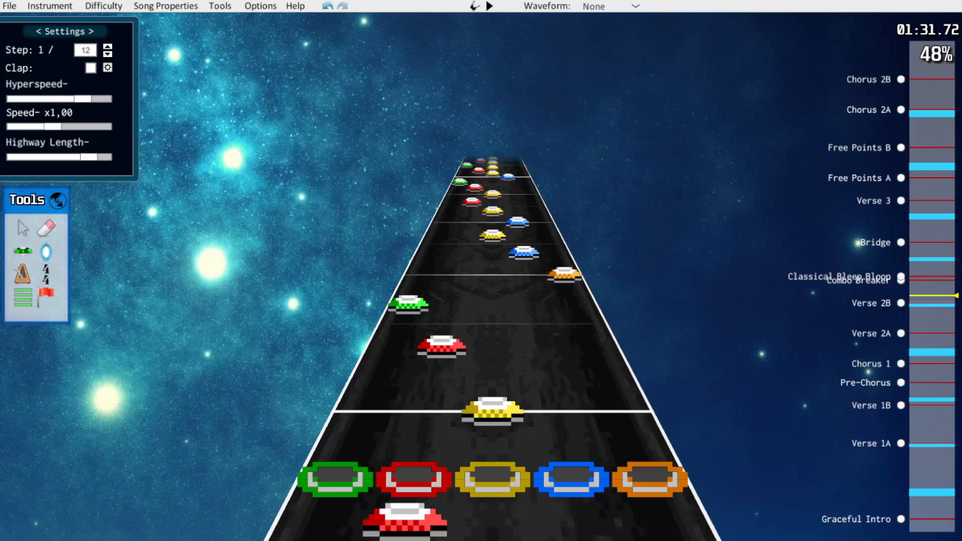
# Compare Verse 2B's opening with the Expert chart and return to the Hard chart
pyautogui.click(104, 6)
pyautogui.click(100, 19)
pyautogui.click(104, 6)
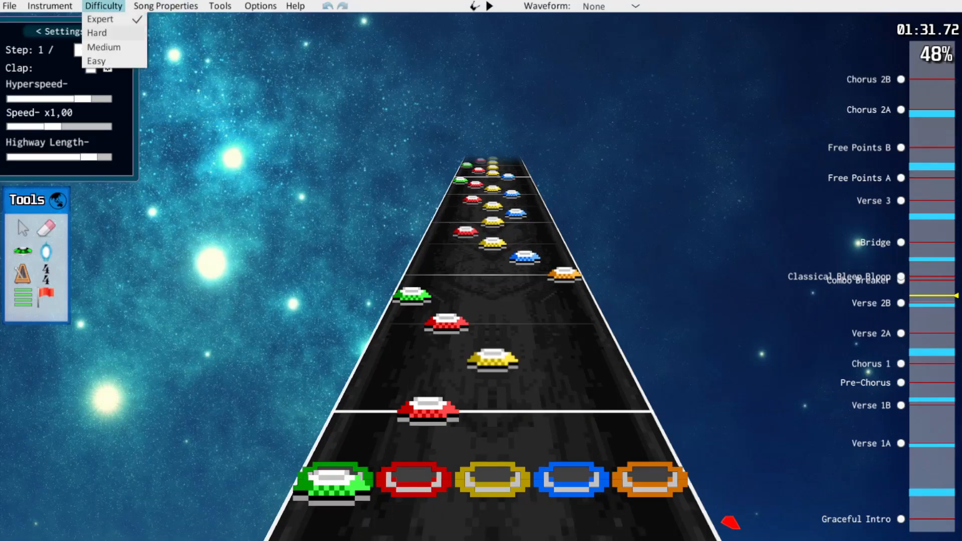
pyautogui.press('Escape')
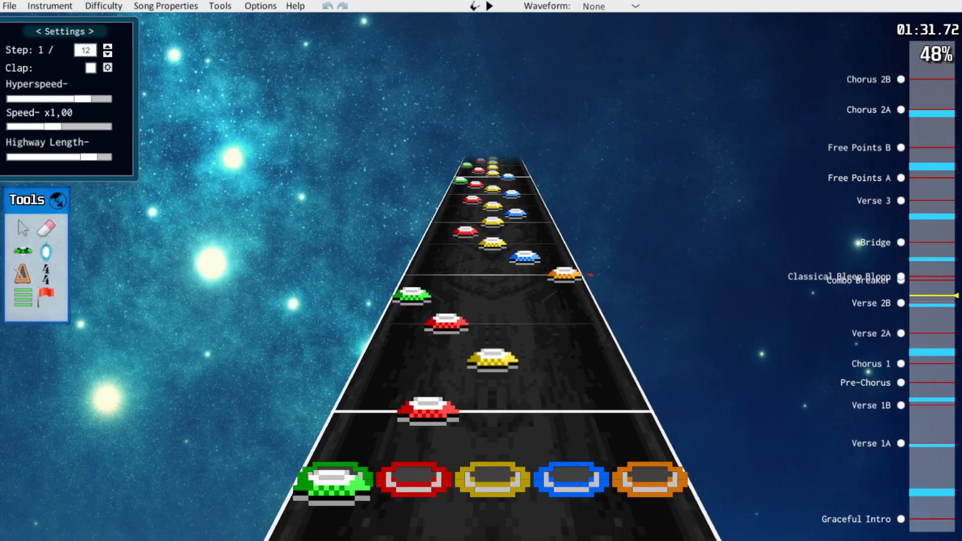
pyautogui.scroll(10, 491, 301)
pyautogui.scroll(-11, 491, 301)
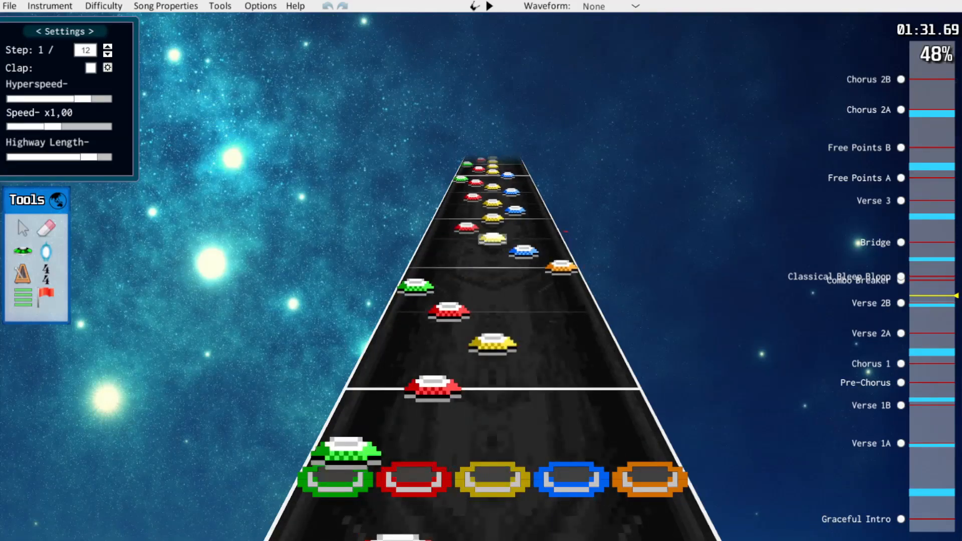
pyautogui.click(104, 6)
pyautogui.click(103, 33)
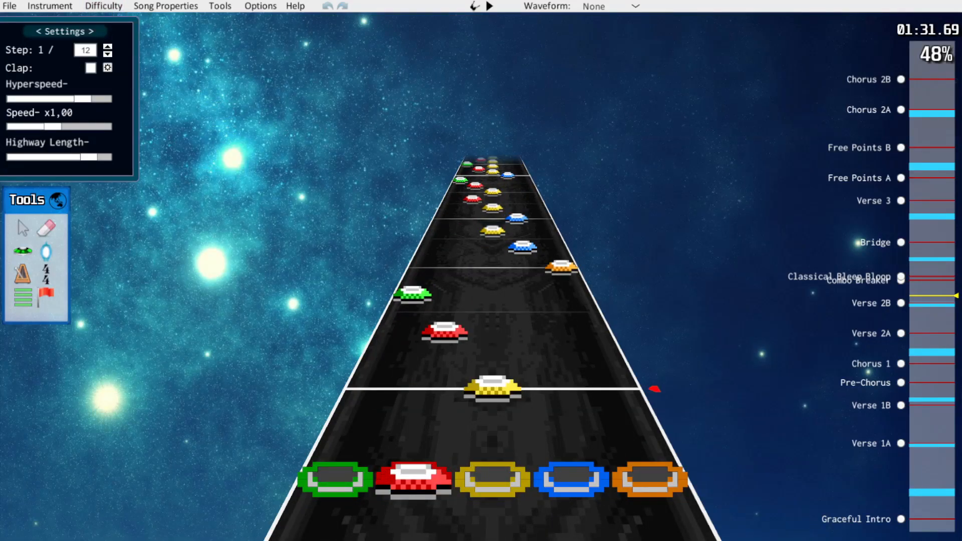
# Recolor Verse 2B's opening runs as yellow-blue-yellow, orange-blue-yellow and red-yellow-red, and play them back
pyautogui.scroll(-12, 491, 301)
pyautogui.scroll(20, 491, 300)
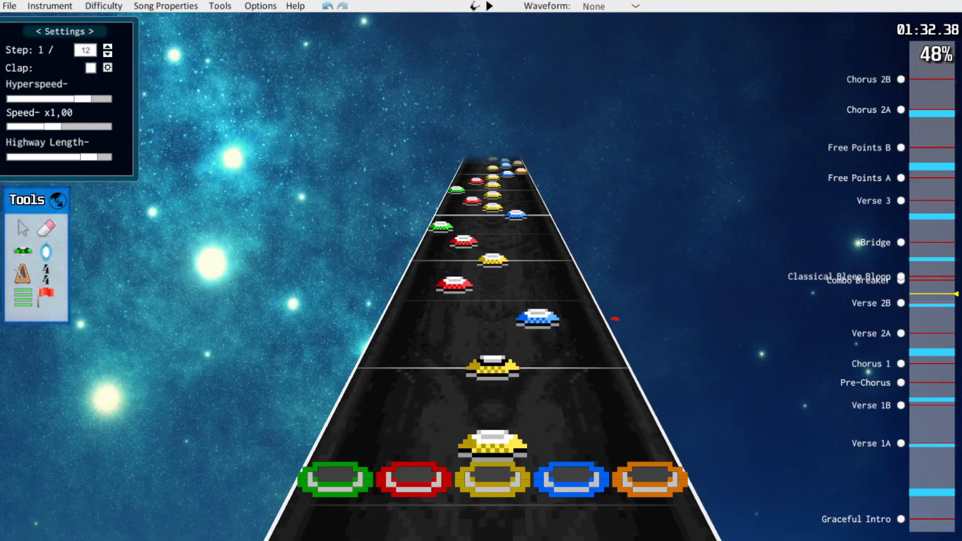
pyautogui.scroll(-14, 491, 301)
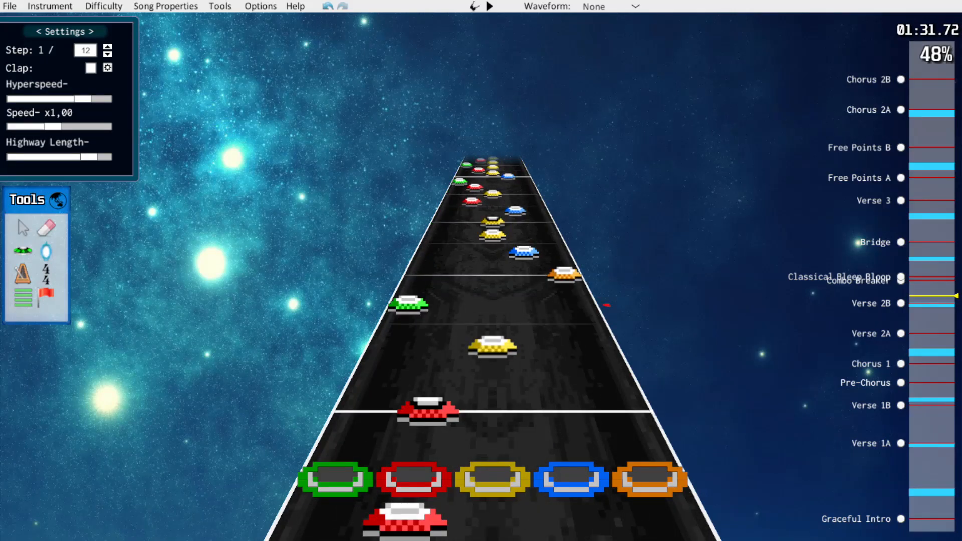
pyautogui.scroll(20, 631, 348)
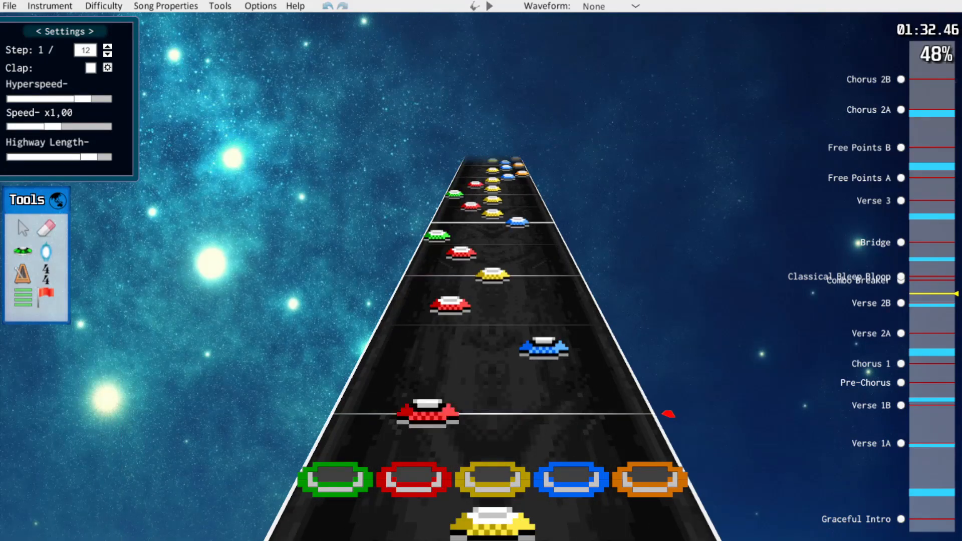
pyautogui.moveTo(544, 347); pyautogui.dragTo(493, 347)
pyautogui.scroll(-10, 493, 346)
pyautogui.press('space')
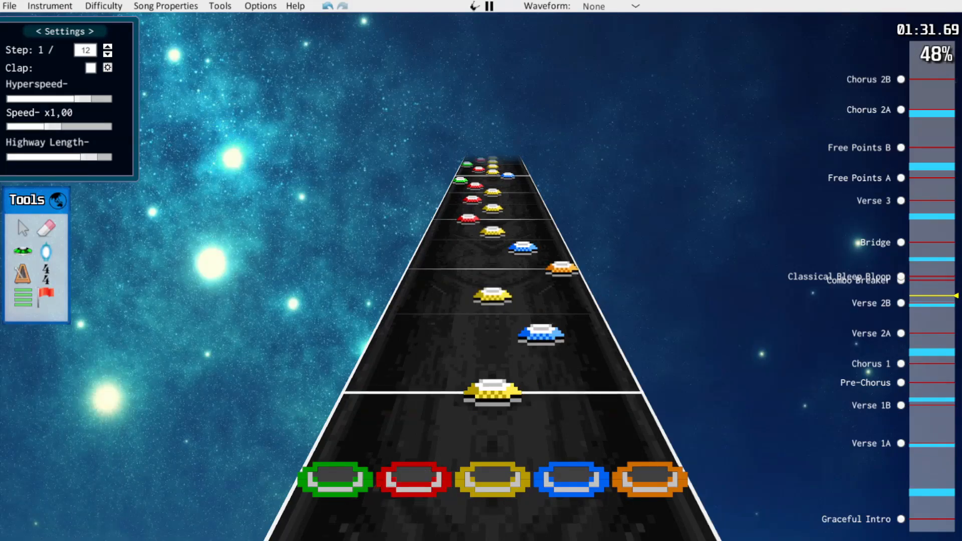
pyautogui.press('space')
pyautogui.scroll(-12, 493, 346)
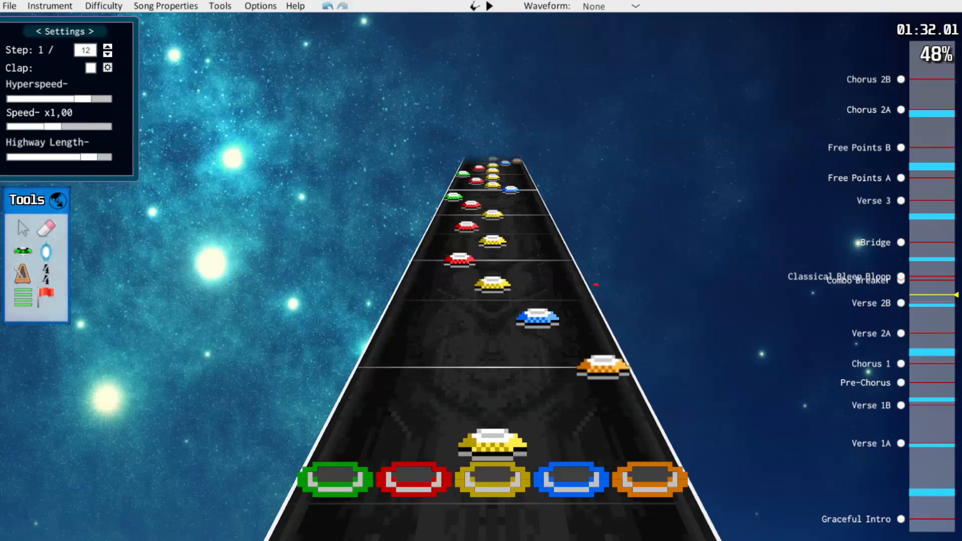
# Play back the rest of Verse 2B up to the Combo Breaker section
pyautogui.scroll(-4, 492, 346)
pyautogui.scroll(2, 493, 346)
pyautogui.scroll(16, 493, 346)
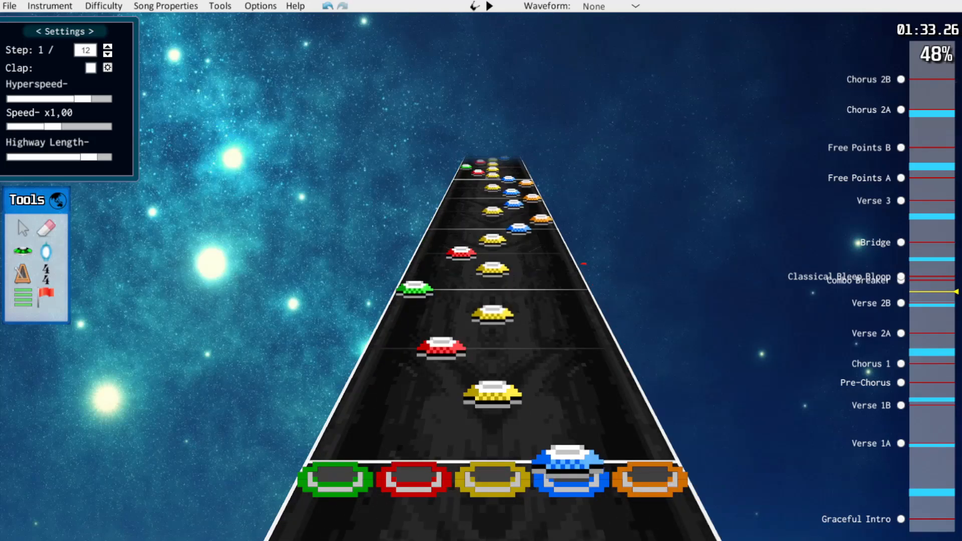
pyautogui.press('space')
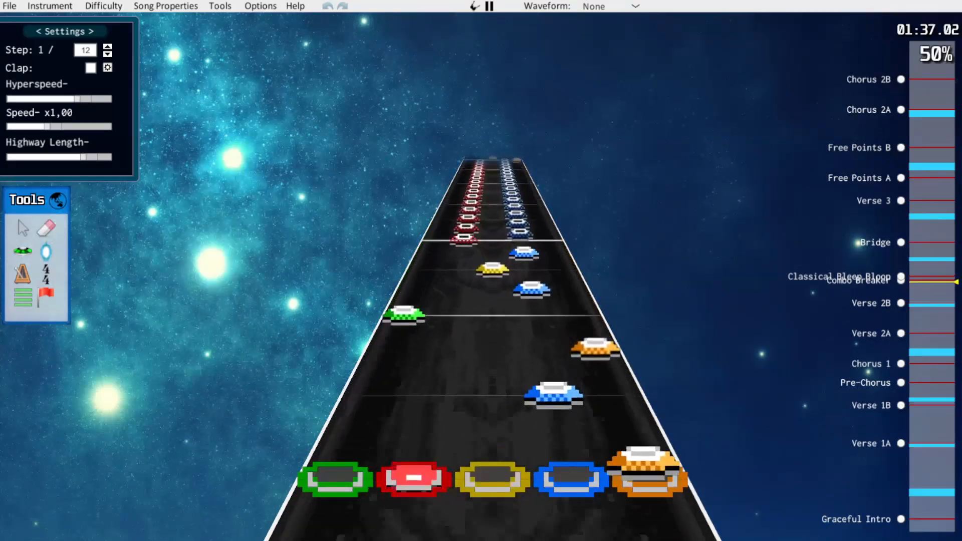
pyautogui.press('space')
# Thin the four-note runs starting on the blue and green notes at about 1:33 to blue-yellow-red and green-red-yellow on 1/12 steps
pyautogui.click(493, 390)
pyautogui.scroll(2, 493, 346)
pyautogui.moveTo(492, 329); pyautogui.dragTo(447, 318)
pyautogui.click(531, 296)
pyautogui.scroll(-7, 531, 295)
pyautogui.scroll(1, 531, 295)
pyautogui.scroll(-1, 531, 295)
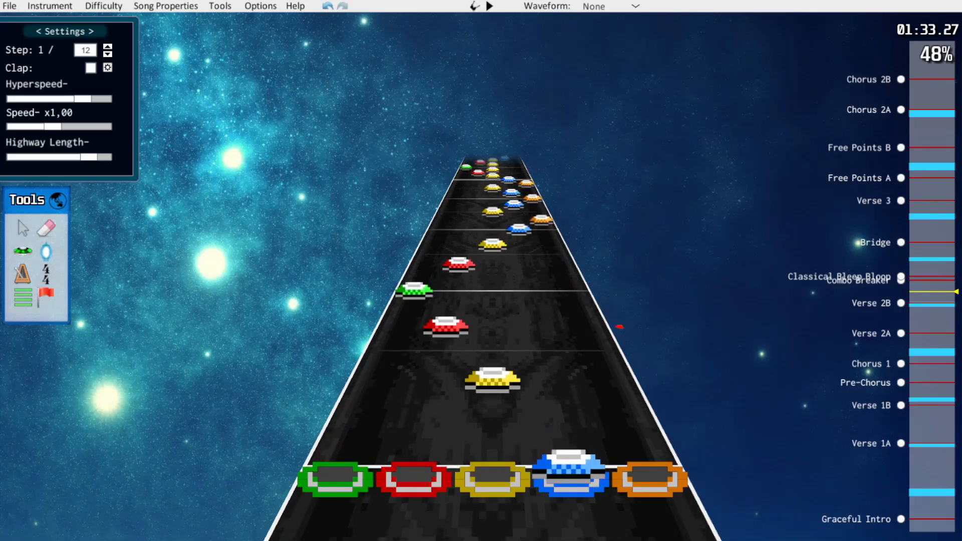
# Swap the yellow and red notes in both thinned runs, giving blue-red-yellow and green-yellow-red
pyautogui.moveTo(493, 382); pyautogui.dragTo(432, 381)
pyautogui.moveTo(445, 327); pyautogui.dragTo(492, 327)
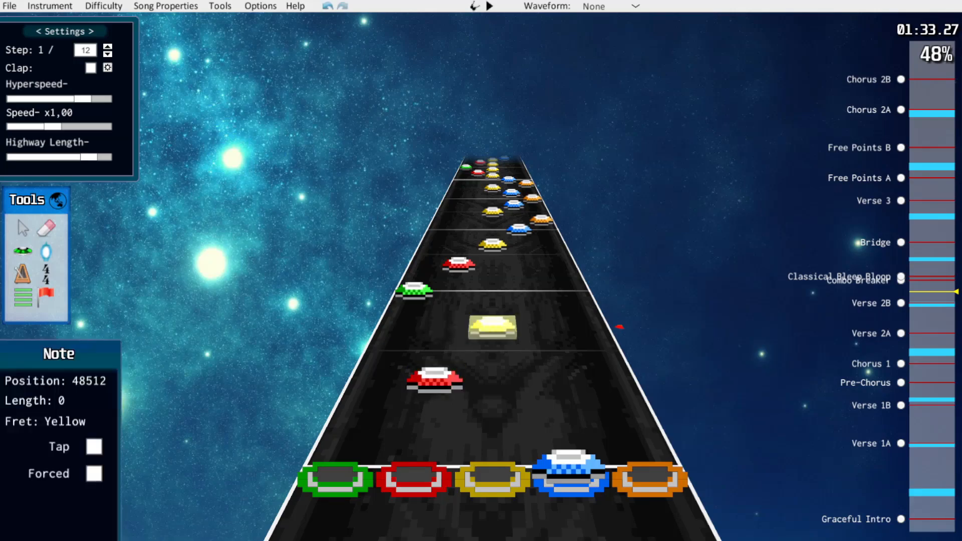
pyautogui.scroll(3, 491, 328)
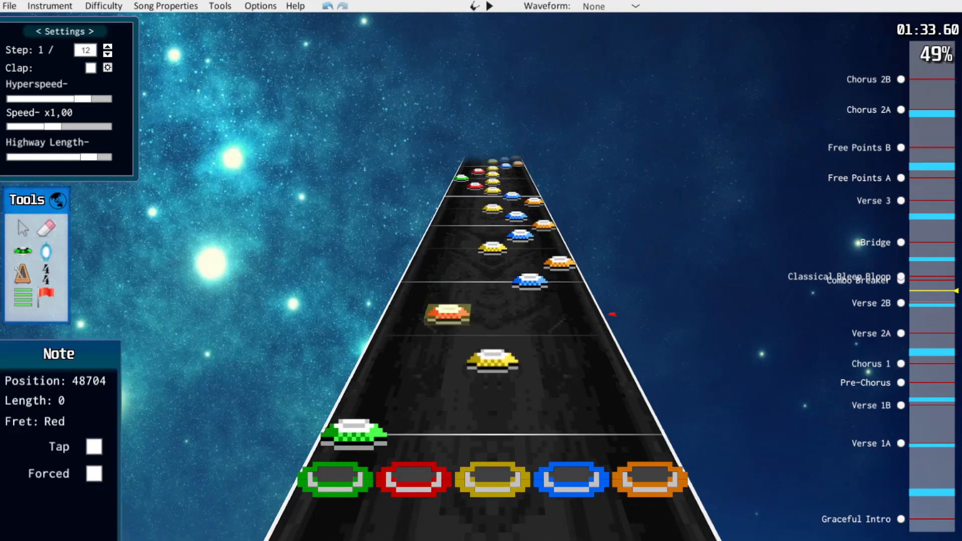
pyautogui.scroll(-3, 493, 351)
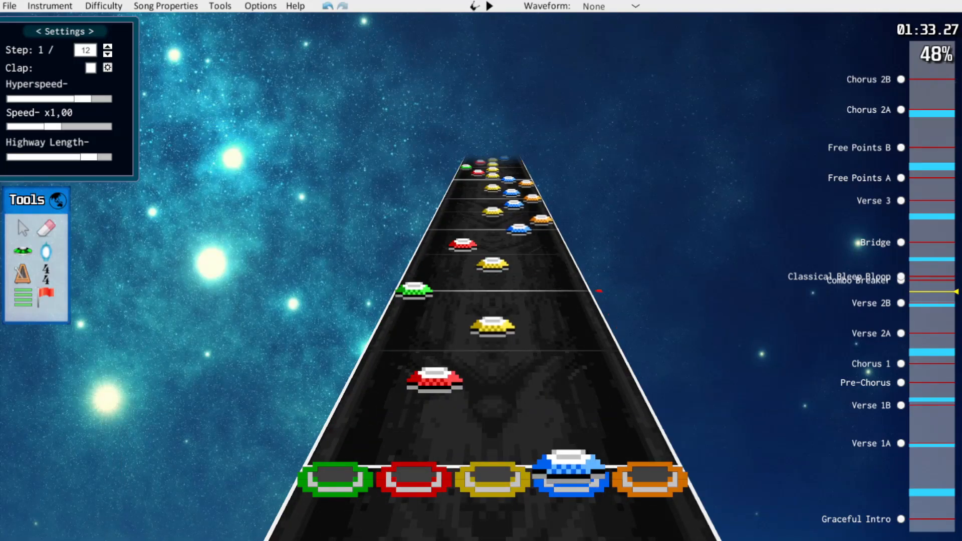
pyautogui.scroll(7, 546, 352)
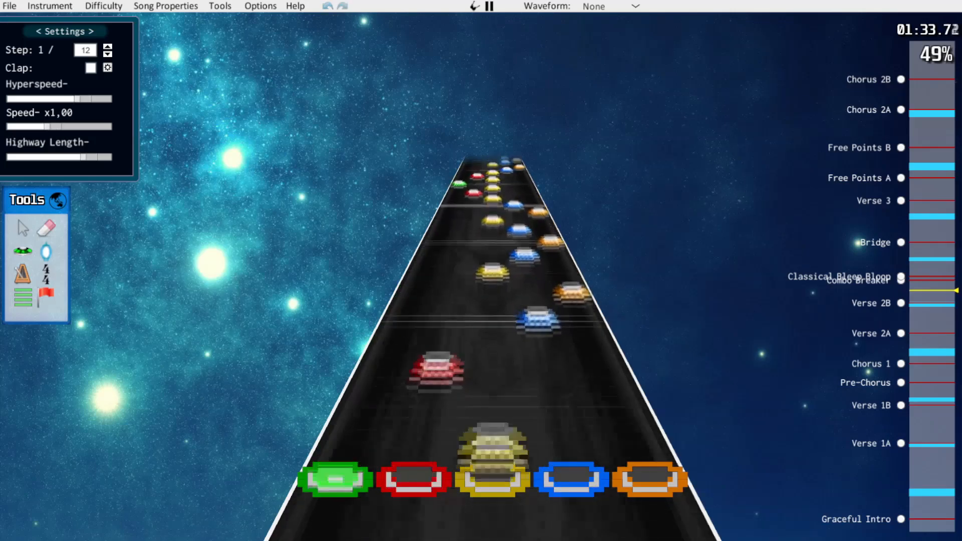
# Change the following run's blue note to yellow and its orange note to blue, and play it back
pyautogui.scroll(-2, 545, 352)
pyautogui.moveTo(545, 352); pyautogui.dragTo(493, 352)
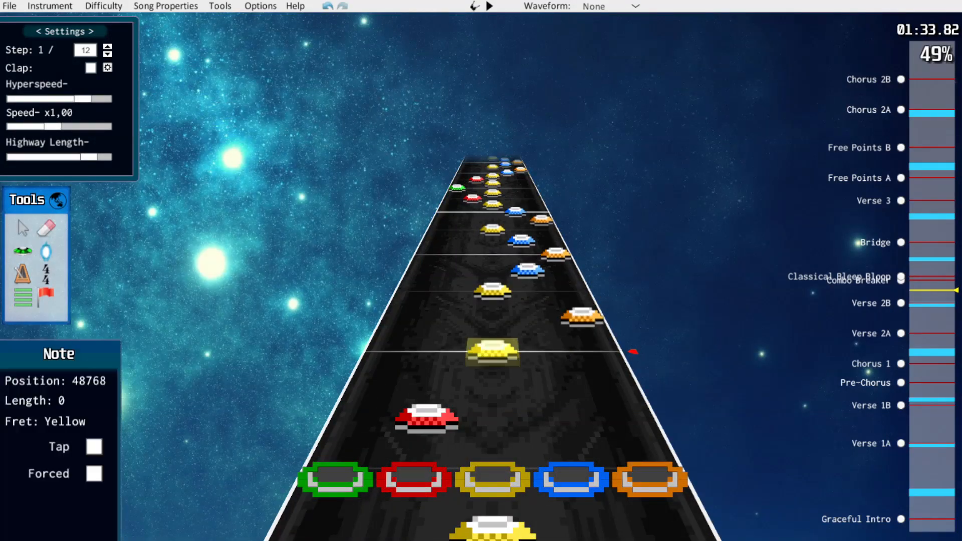
pyautogui.moveTo(582, 317); pyautogui.dragTo(538, 316)
pyautogui.press('space')
# Rework the next yellow, blue and orange runs in Verse 2B, removing extra yellow notes and respacing the rest on 1/12 steps
pyautogui.press('space')
pyautogui.scroll(-2, 538, 316)
pyautogui.moveTo(492, 424); pyautogui.dragTo(560, 423)
pyautogui.moveTo(546, 354); pyautogui.dragTo(492, 354)
pyautogui.rightClick(493, 328)
pyautogui.moveTo(534, 300); pyautogui.dragTo(536, 311)
pyautogui.scroll(3, 536, 311)
pyautogui.moveTo(550, 383); pyautogui.dragTo(547, 366)
pyautogui.rightClick(493, 338)
pyautogui.moveTo(579, 308); pyautogui.dragTo(581, 317)
pyautogui.press('space')
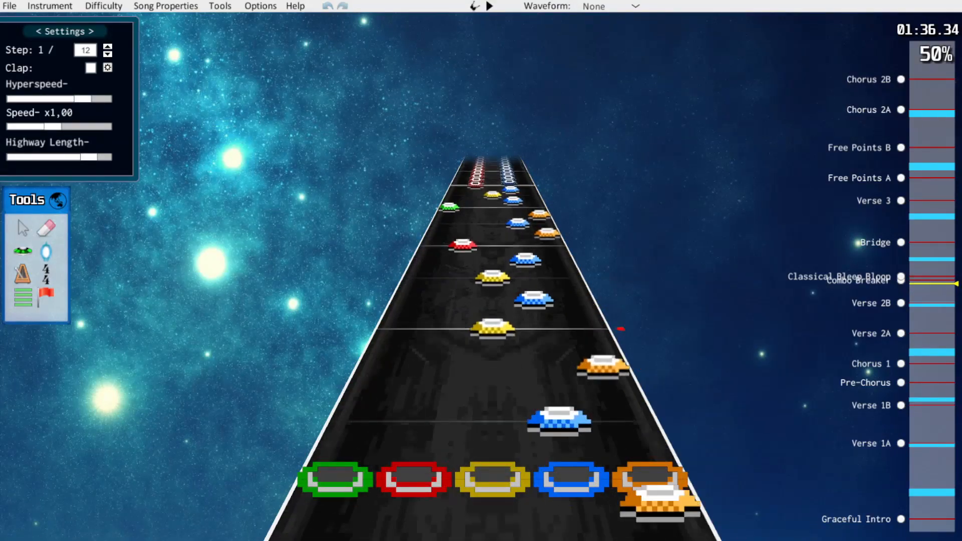
# Reduce the yellow-orange-blue-orange run before the Combo Breaker to yellow, orange and blue notes on 1/12 steps
pyautogui.press('space')
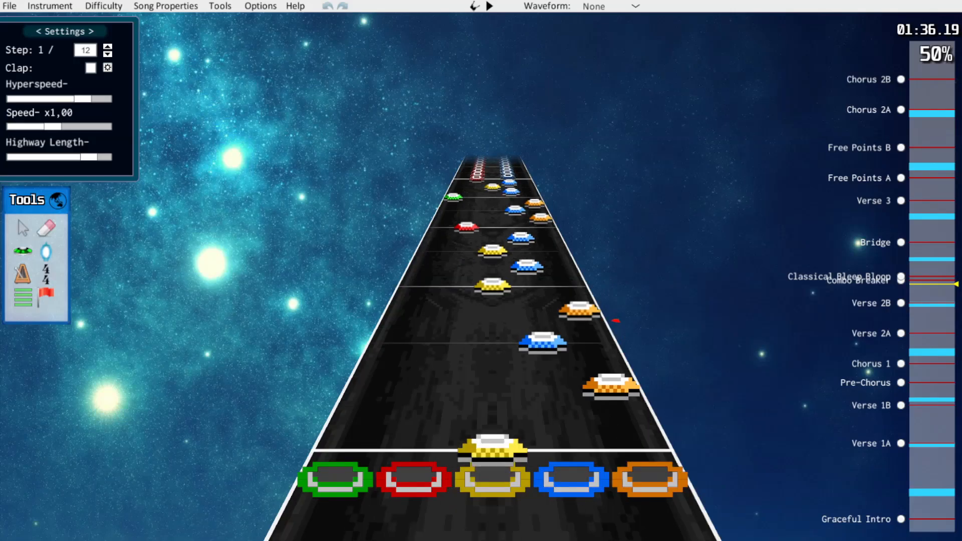
pyautogui.press('space')
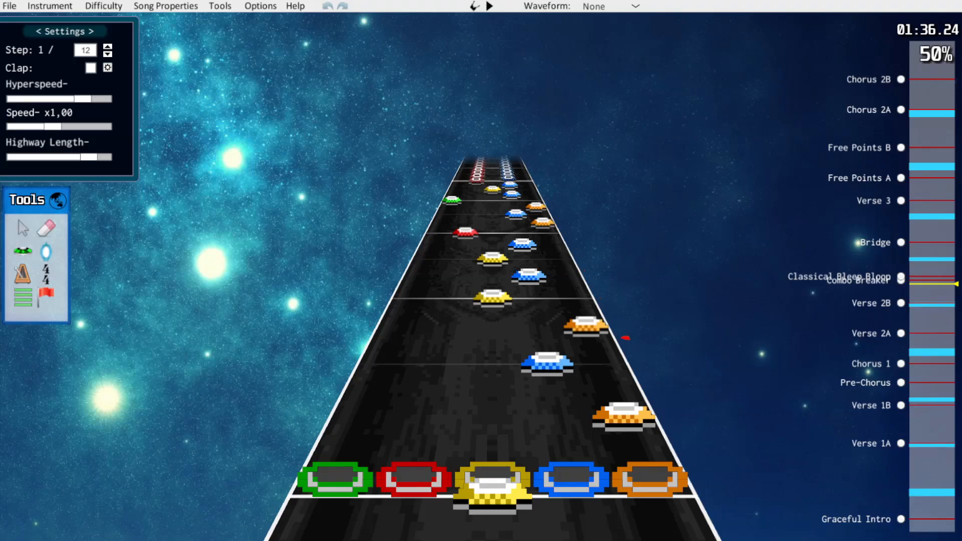
pyautogui.moveTo(624, 415); pyautogui.dragTo(615, 397)
pyautogui.moveTo(547, 363); pyautogui.dragTo(543, 338)
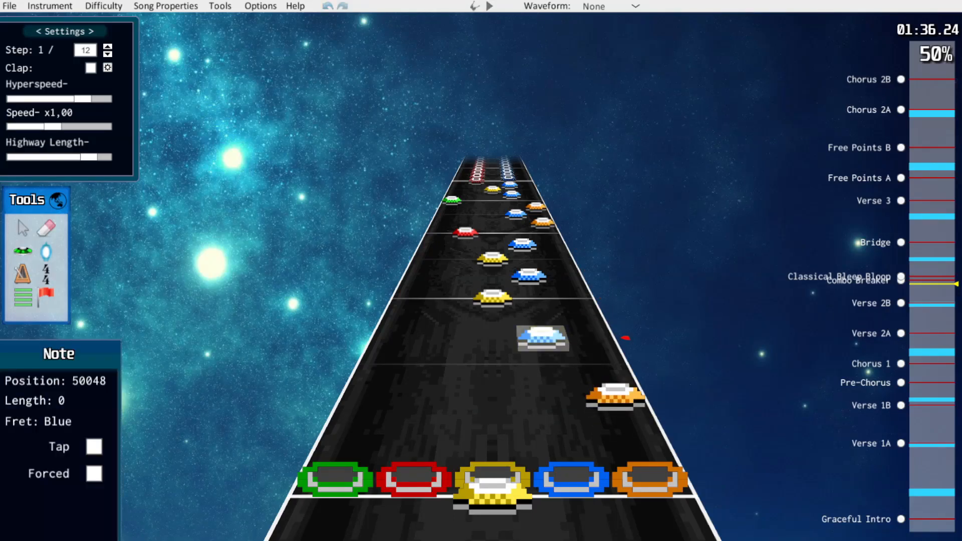
pyautogui.scroll(-1, 625, 337)
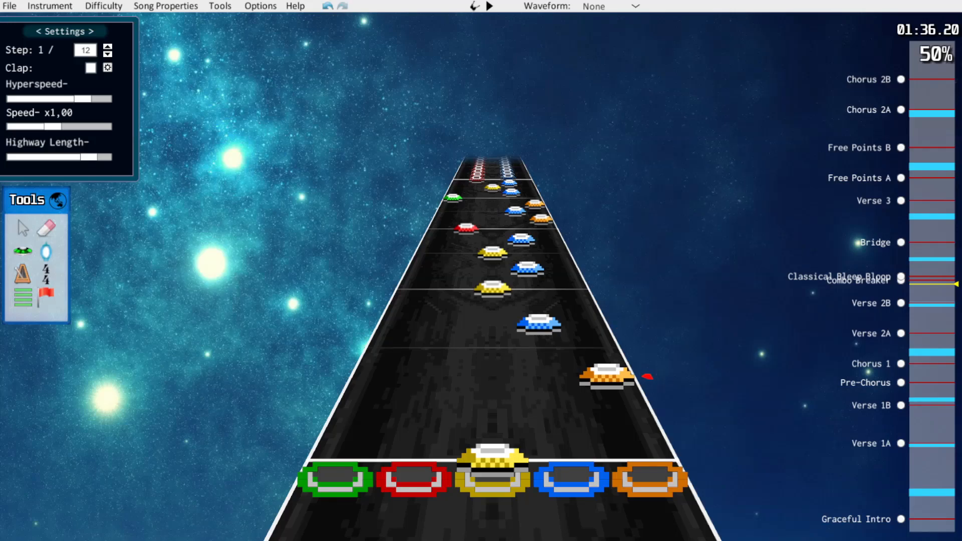
# Reduce the remaining runs before the Combo Breaker to yellow-blue-yellow, red-orange-blue and green-blue-yellow on 1/12 steps
pyautogui.scroll(5, 556, 375)
pyautogui.moveTo(560, 413); pyautogui.dragTo(554, 396)
pyautogui.moveTo(492, 362); pyautogui.dragTo(492, 338)
pyautogui.moveTo(542, 326); pyautogui.dragTo(443, 336)
pyautogui.scroll(7, 541, 337)
pyautogui.moveTo(545, 357); pyautogui.dragTo(542, 342)
pyautogui.moveTo(493, 322); pyautogui.dragTo(493, 302)
# Play back the reworked end of Verse 2B and inspect the start of the Combo Breaker section
pyautogui.scroll(-3, 542, 344)
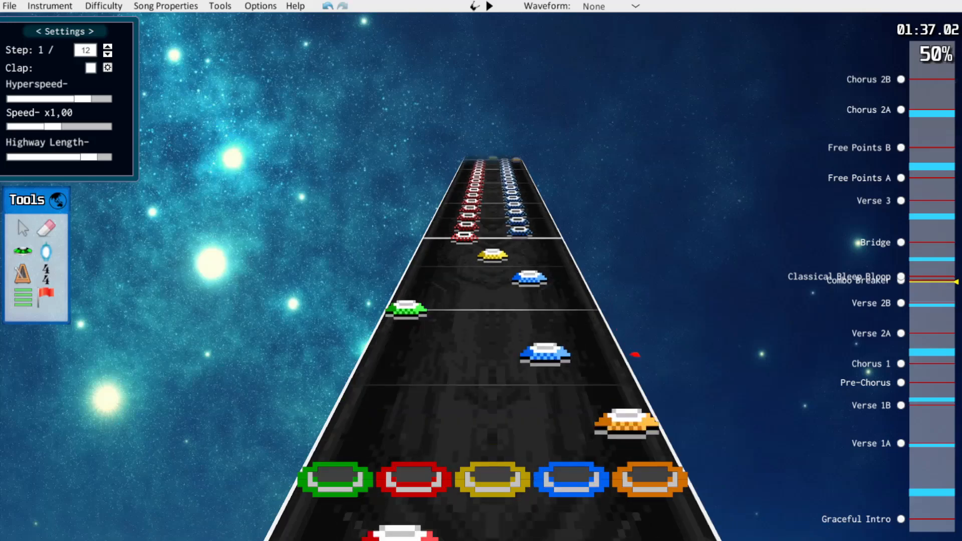
pyautogui.scroll(-10, 492, 351)
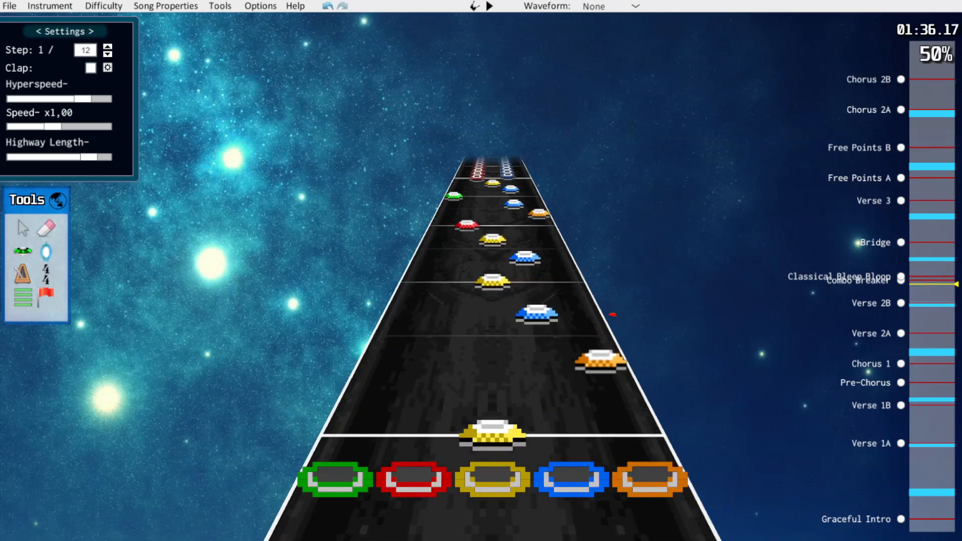
pyautogui.press('space')
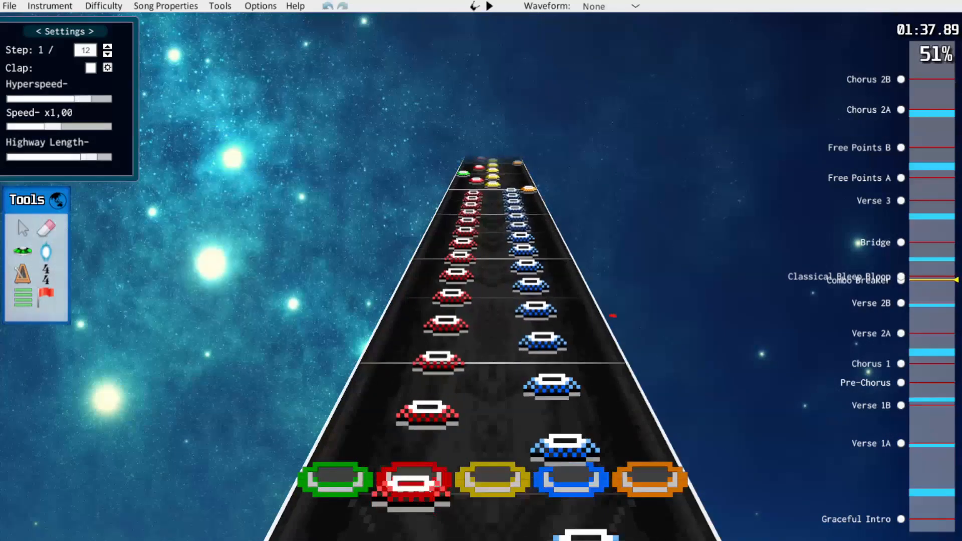
pyautogui.press('space')
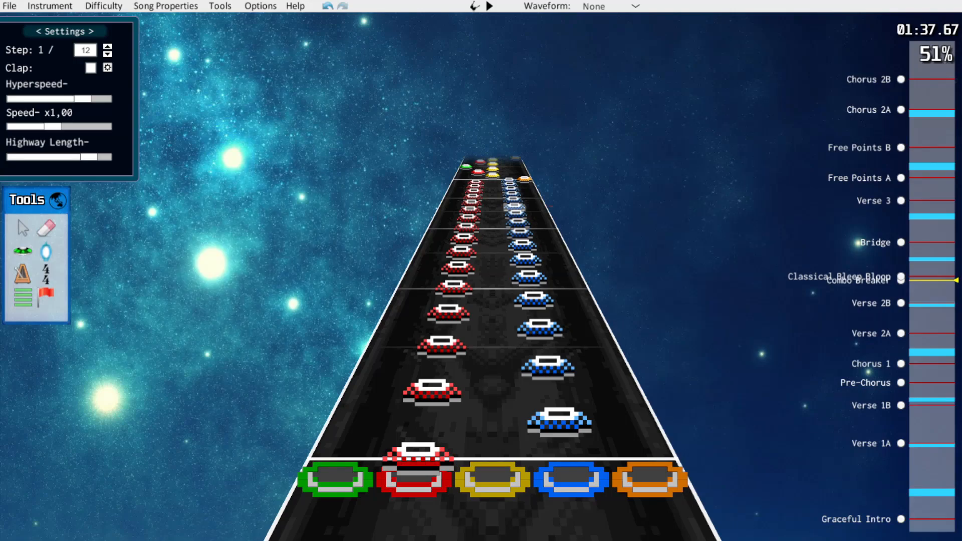
pyautogui.scroll(1, 658, 395)
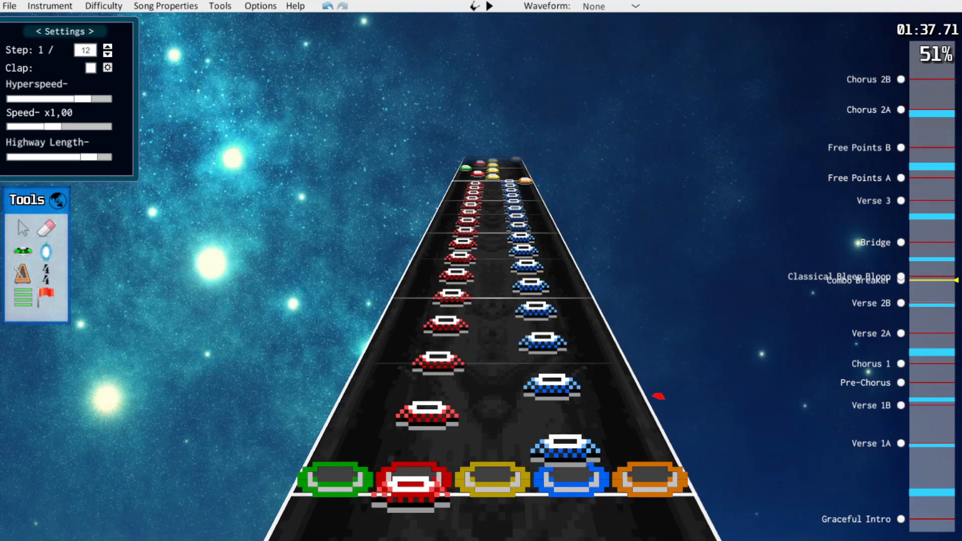
# Step back and forth through the opening of the Combo Breaker's red-blue run and play it back briefly
pyautogui.scroll(-1, 658, 396)
pyautogui.scroll(1, 658, 396)
pyautogui.scroll(-2, 658, 396)
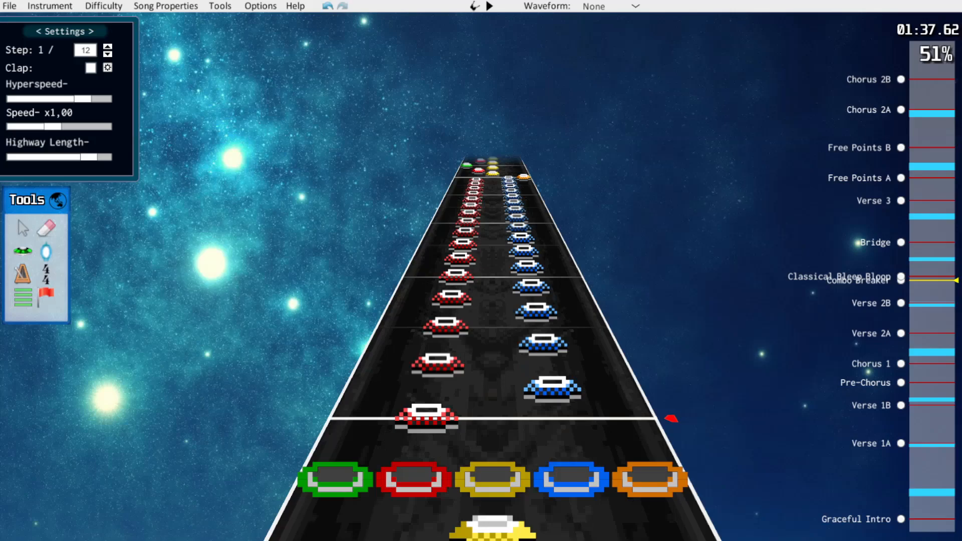
pyautogui.press('space')
pyautogui.press('space')
pyautogui.scroll(-6, 492, 321)
pyautogui.scroll(1, 492, 321)
# Check the Combo Breaker opening in the Guitar - Co-op and Expert guitar charts, and return to Guitar on Hard
pyautogui.click(103, 6)
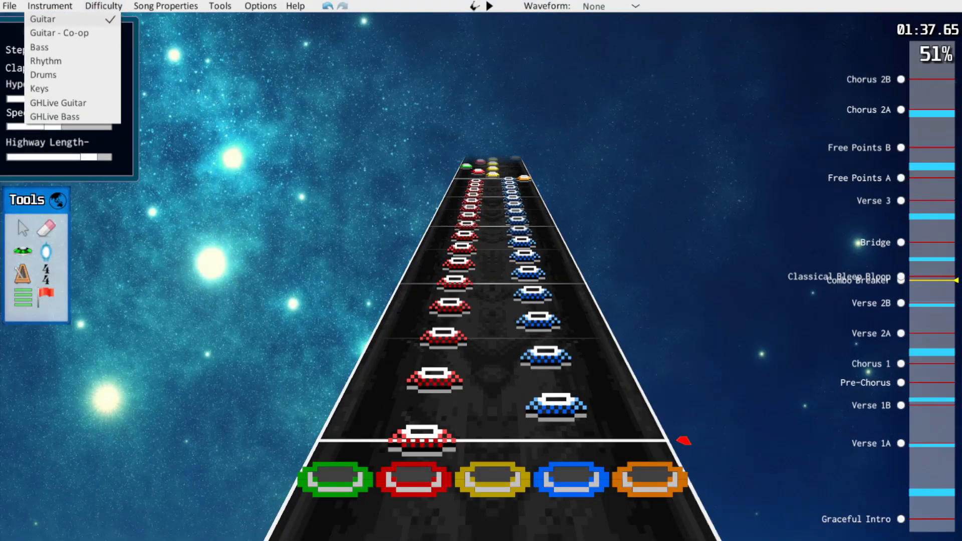
pyautogui.click(101, 19)
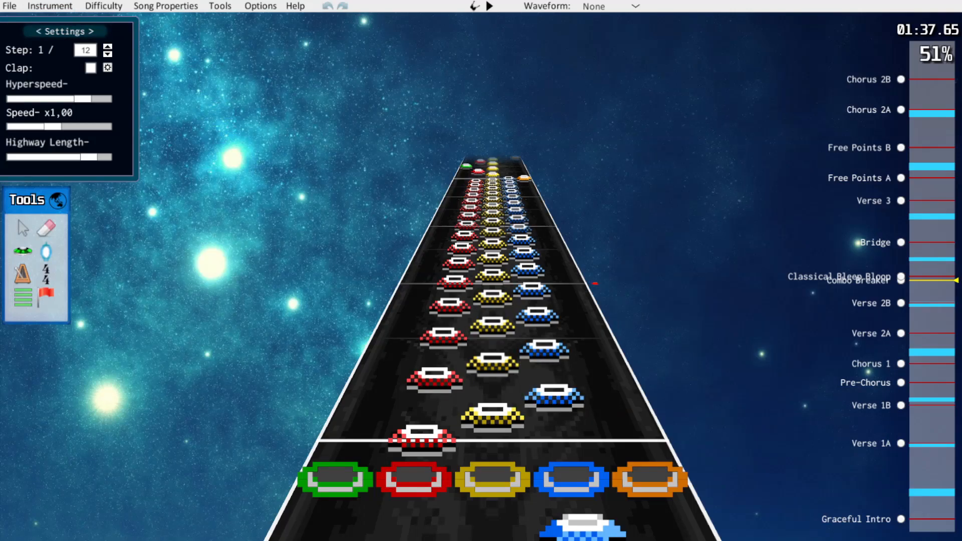
pyautogui.click(104, 6)
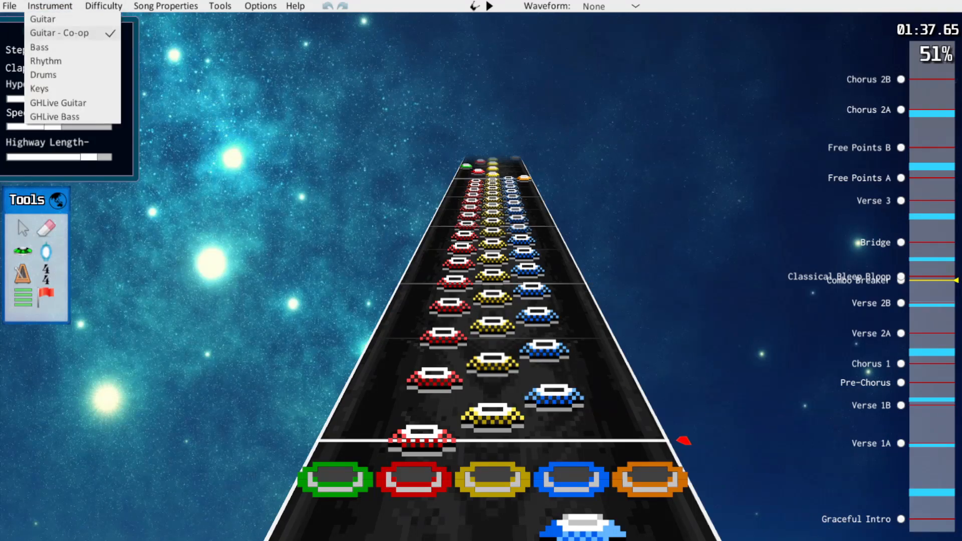
pyautogui.click(52, 19)
pyautogui.click(103, 6)
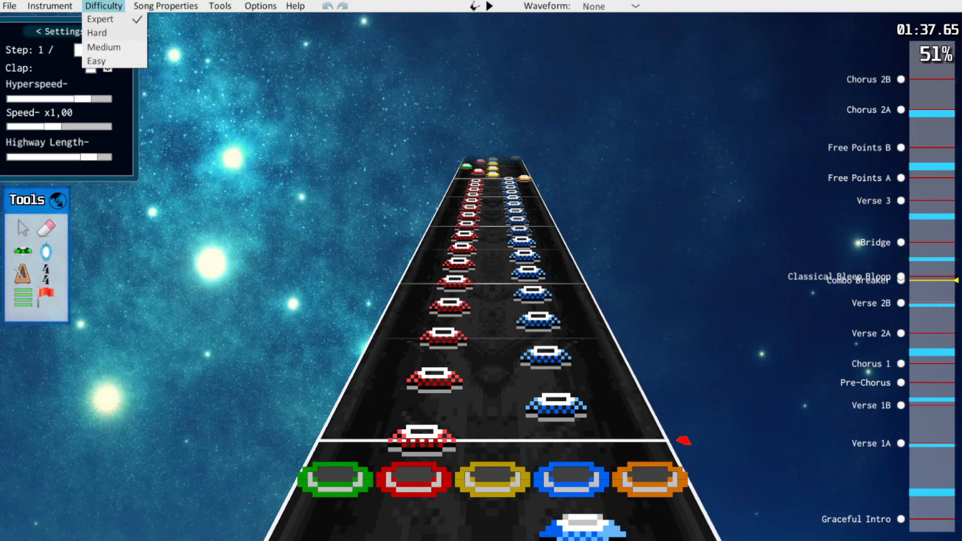
pyautogui.click(105, 33)
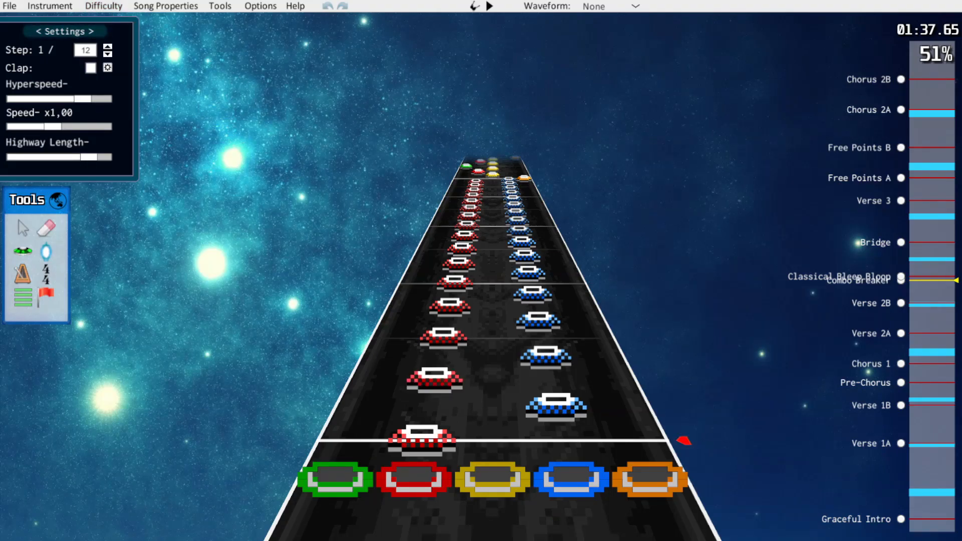
# Set the step to 1/16 and erase the blue notes from the Combo Breaker's red-blue tap run
pyautogui.scroll(-1, 491, 301)
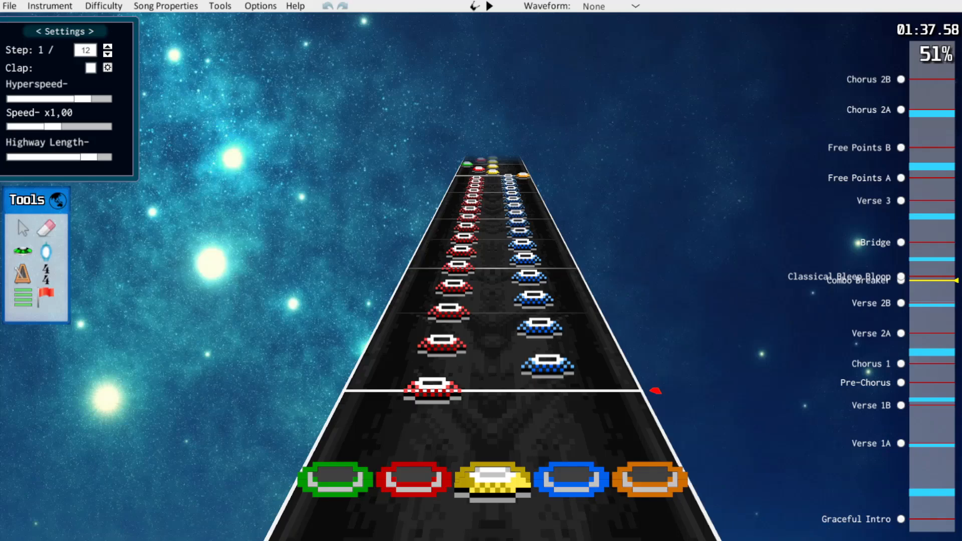
pyautogui.press('Right')
pyautogui.scroll(1, 491, 300)
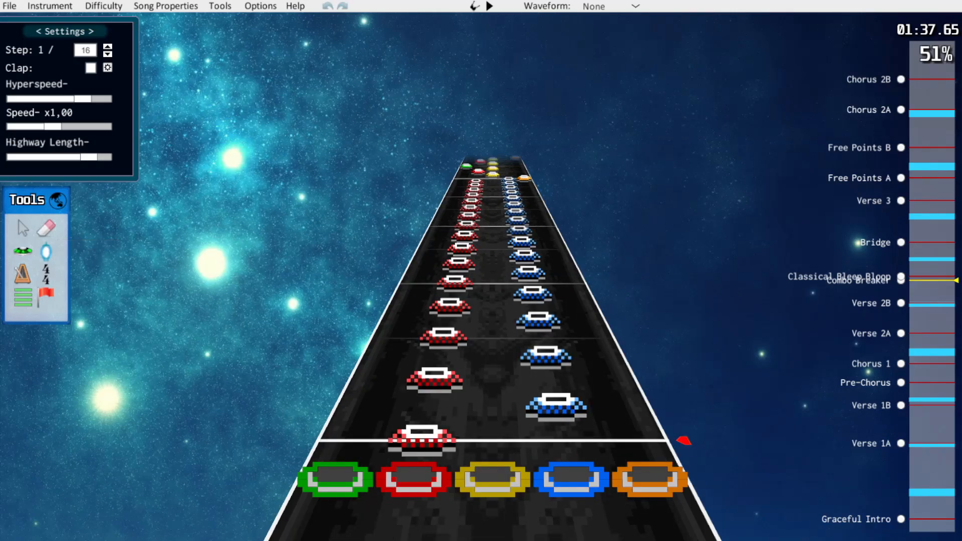
pyautogui.moveTo(550, 376); pyautogui.dragTo(524, 251)
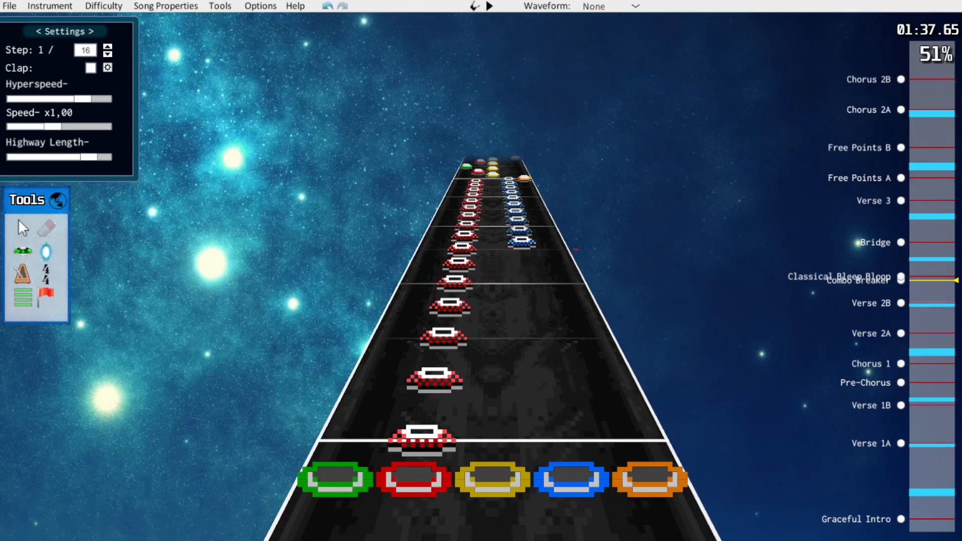
# Move every second red note of the Combo Breaker run to the blue lane and play back the passage
pyautogui.moveTo(434, 379); pyautogui.dragTo(550, 379)
pyautogui.moveTo(450, 307); pyautogui.dragTo(535, 307)
pyautogui.moveTo(459, 264); pyautogui.dragTo(526, 264)
pyautogui.moveTo(465, 235); pyautogui.dragTo(520, 236)
pyautogui.scroll(3, 521, 236)
pyautogui.moveTo(449, 310); pyautogui.dragTo(535, 307)
pyautogui.scroll(1, 536, 310)
pyautogui.scroll(2, 535, 307)
pyautogui.moveTo(439, 358); pyautogui.dragTo(547, 359)
pyautogui.press('space')
pyautogui.press('space')
# On 1/12 steps, respace the yellow notes after the run, delete a red note and move the next yellow to red
pyautogui.scroll(-2, 547, 346)
pyautogui.press('Left')
pyautogui.scroll(1, 493, 380)
pyautogui.moveTo(492, 394); pyautogui.dragTo(492, 328)
pyautogui.rightClick(492, 316)
pyautogui.scroll(3, 493, 320)
pyautogui.moveTo(493, 398); pyautogui.dragTo(492, 382)
pyautogui.click(441, 350)
pyautogui.press('Delete')
pyautogui.moveTo(492, 317); pyautogui.dragTo(444, 329)
# Move the yellow note after the orange one to red, delete the extra red note and respace the following yellow on 1/12 steps
pyautogui.scroll(3, 444, 329)
pyautogui.moveTo(493, 375); pyautogui.dragTo(438, 362)
pyautogui.click(443, 340)
pyautogui.press('Delete')
pyautogui.moveTo(492, 306); pyautogui.dragTo(493, 316)
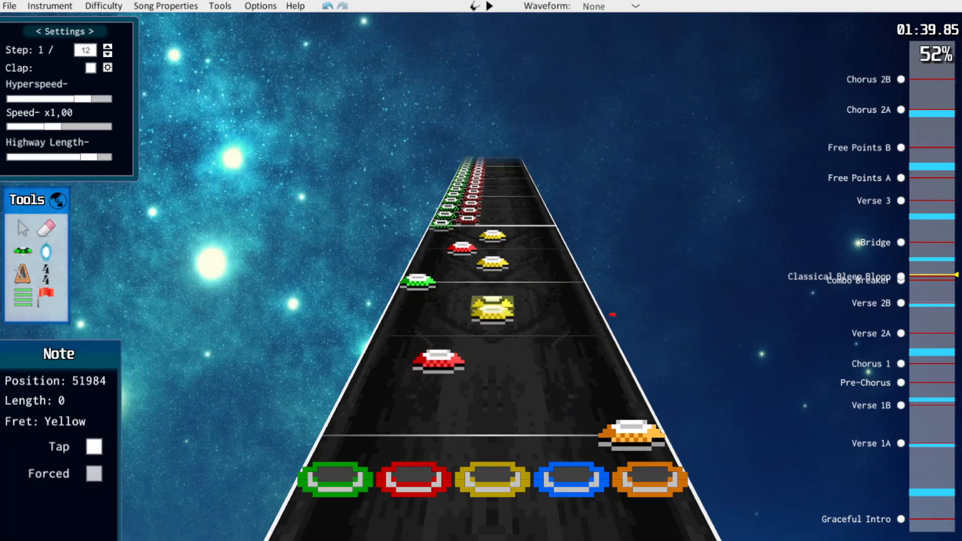
# Around the next green note, respace the yellow, delete the extra red and move the last yellow before the run to red
pyautogui.scroll(5, 493, 320)
pyautogui.moveTo(492, 356); pyautogui.dragTo(492, 344)
pyautogui.click(446, 321)
pyautogui.press('Delete')
pyautogui.moveTo(492, 296); pyautogui.dragTo(450, 303)
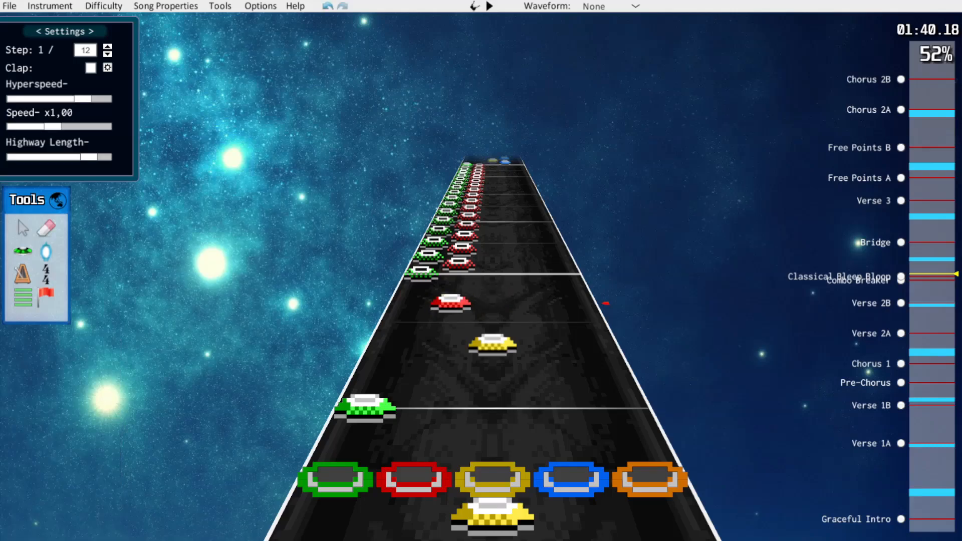
# Erase the red notes from the green-red tap run, leaving only its green notes
pyautogui.scroll(4, 450, 303)
pyautogui.press('k')
pyautogui.moveTo(431, 393); pyautogui.dragTo(443, 344)
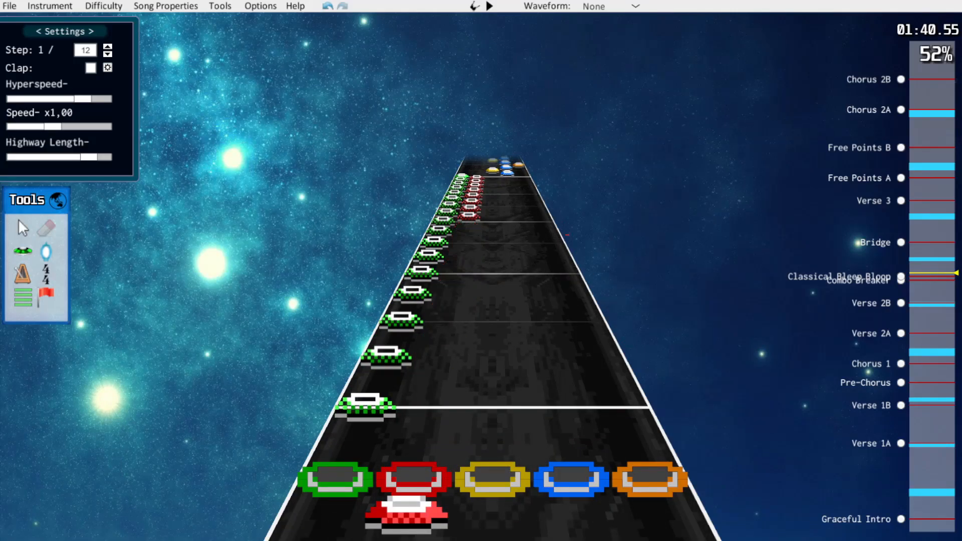
pyautogui.moveTo(467, 226); pyautogui.dragTo(477, 177)
pyautogui.press('j')
# Move every second green note of the tap run to the red lane on 1/16 steps and start playback
pyautogui.scroll(1, 431, 350)
pyautogui.moveTo(379, 370)
pyautogui.mouseDown()
pyautogui.moveTo(439, 359)
pyautogui.moveTo(436, 372)
pyautogui.mouseUp()
pyautogui.press('w')
pyautogui.moveTo(408, 303); pyautogui.dragTo(449, 303)
pyautogui.moveTo(426, 262); pyautogui.dragTo(465, 234)
pyautogui.press('space')
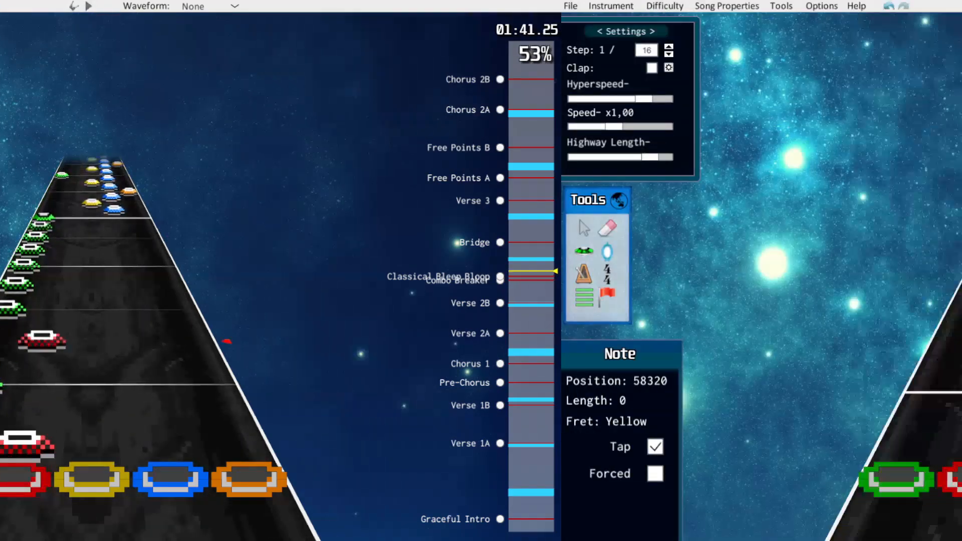
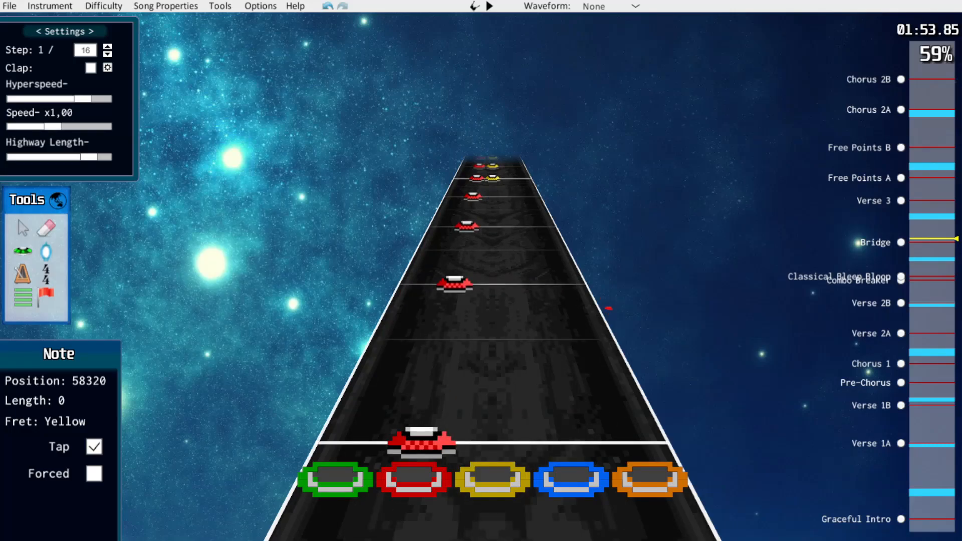
# Play through the Bridge and try erasing the last blue note before the green-yellow star power chords
pyautogui.press('space')
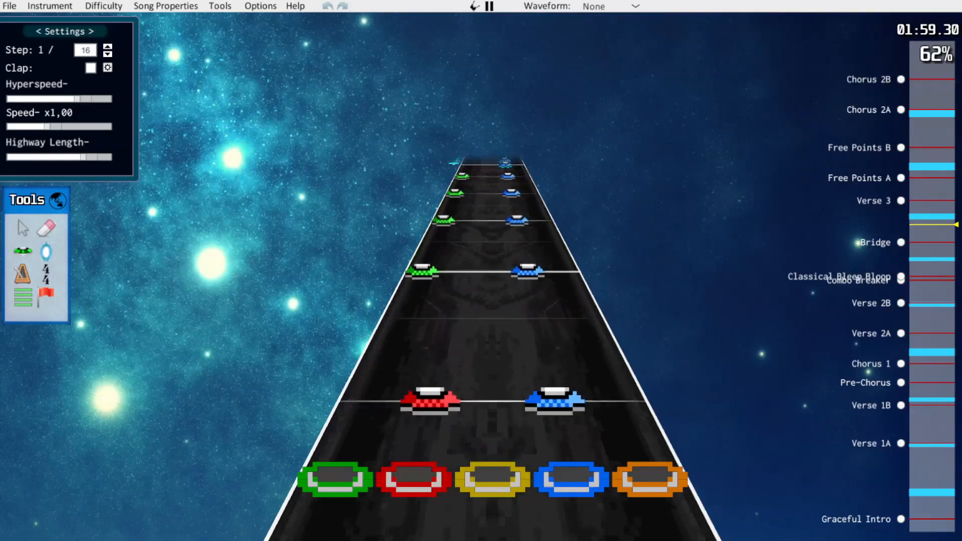
pyautogui.press('space')
pyautogui.press('space')
pyautogui.press('space')
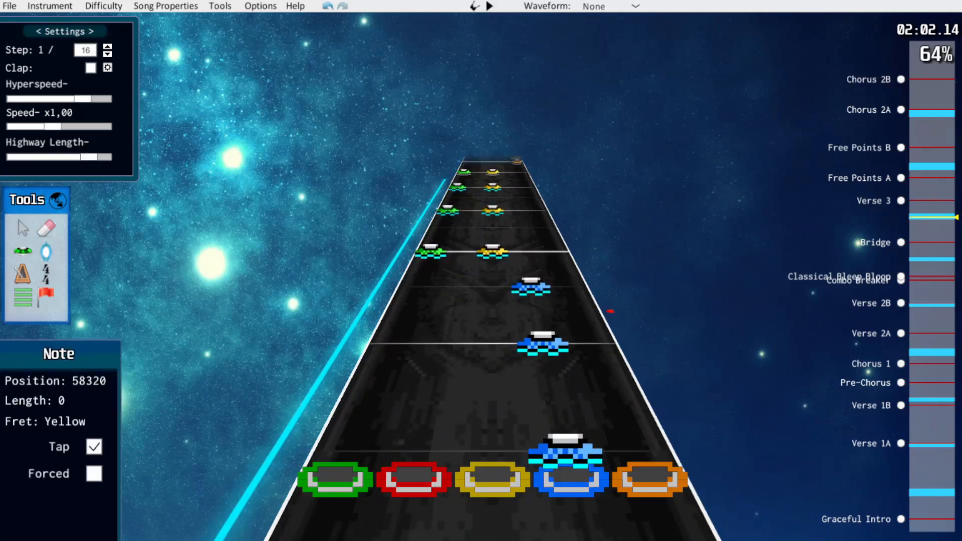
pyautogui.press('k')
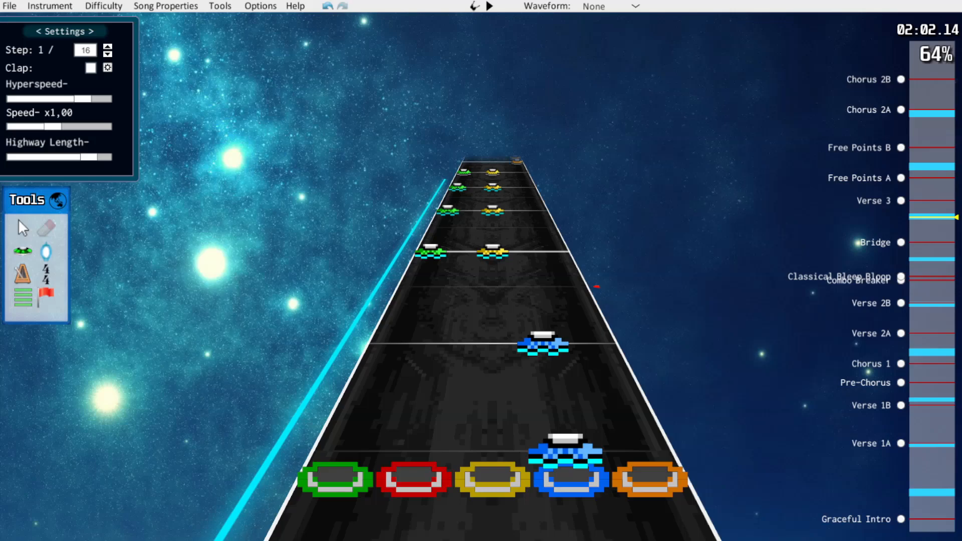
pyautogui.scroll(-6, 493, 289)
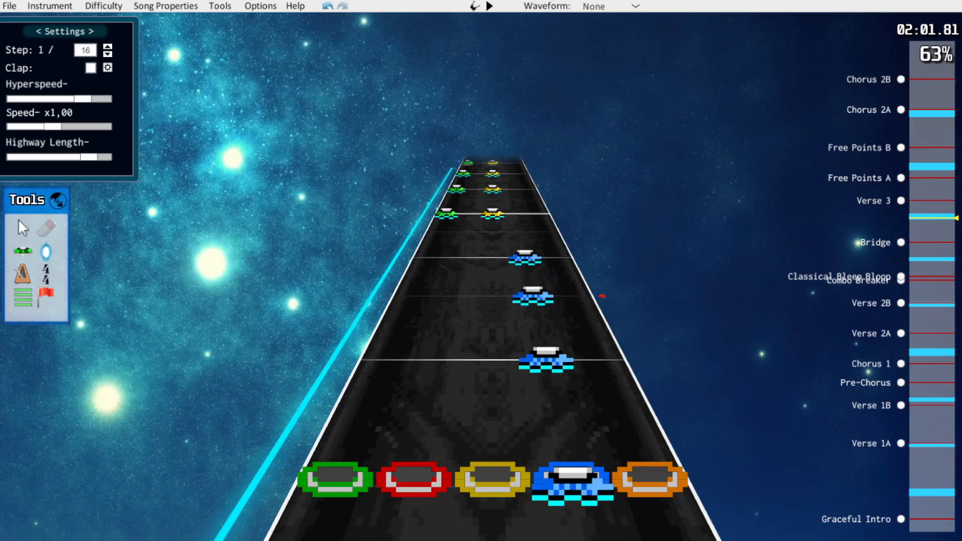
# Play on from the blue star power notes to the start of Verse 3 to check the copied notes
pyautogui.press('space')
pyautogui.press('space')
pyautogui.press('space')
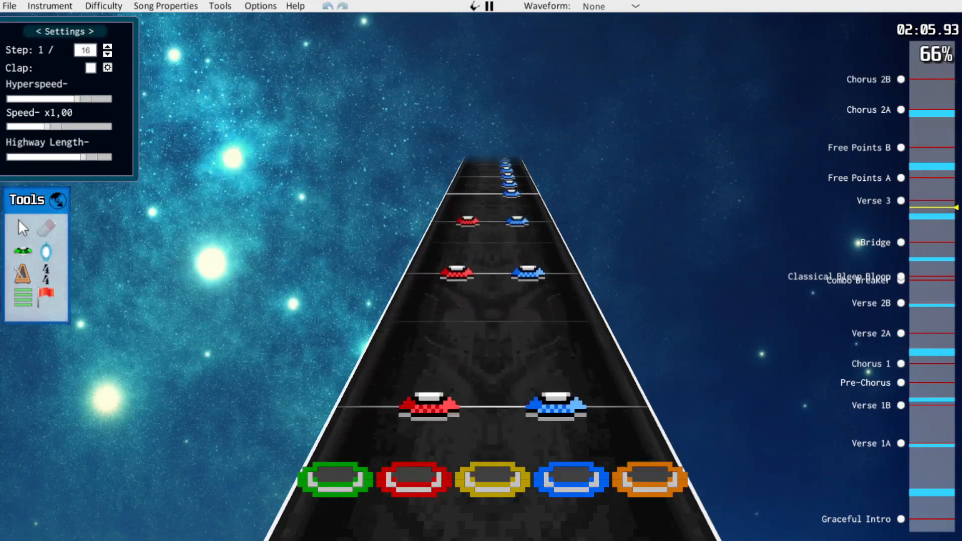
pyautogui.press('space')
pyautogui.press('space')
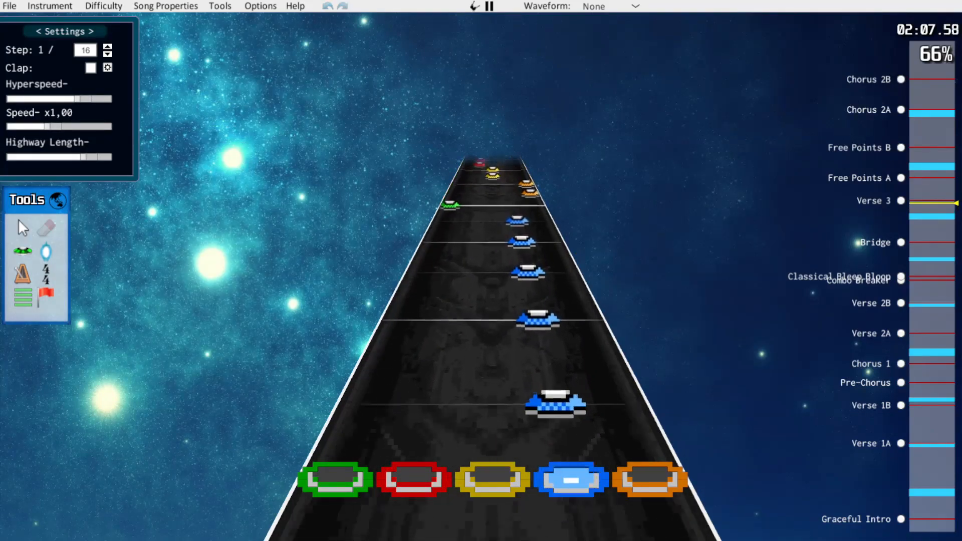
pyautogui.press('space')
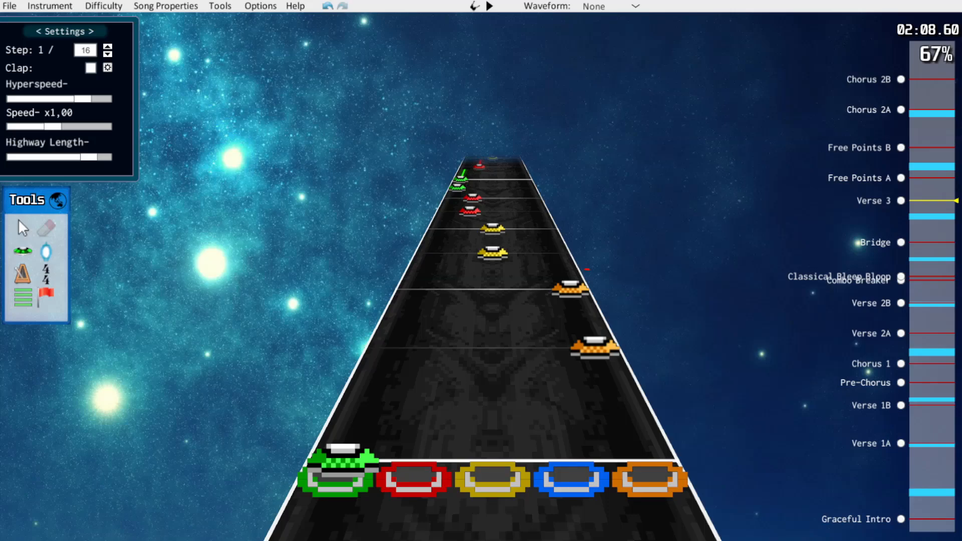
# Erase the single green note just before the sustained green note in both phrases of Verse 3
pyautogui.press('space')
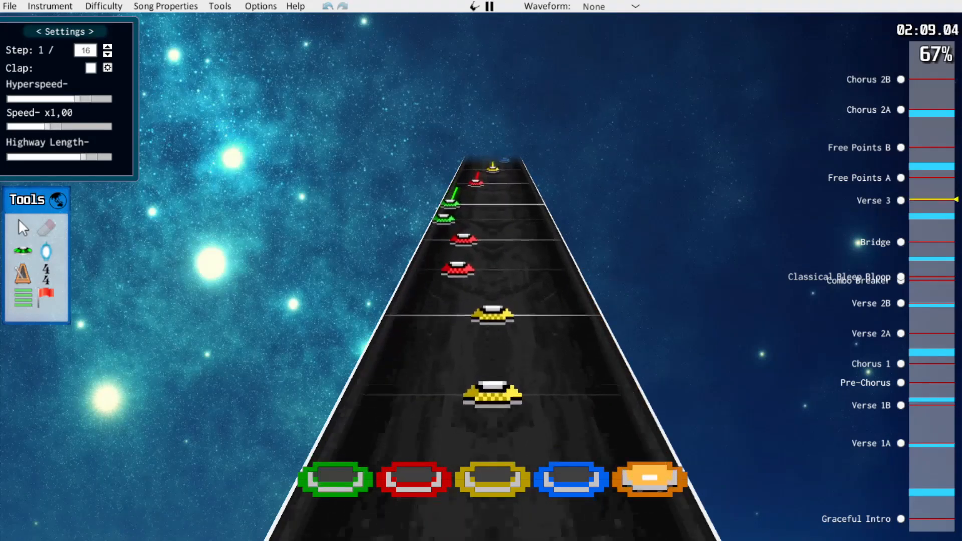
pyautogui.press('space')
pyautogui.scroll(6, 492, 287)
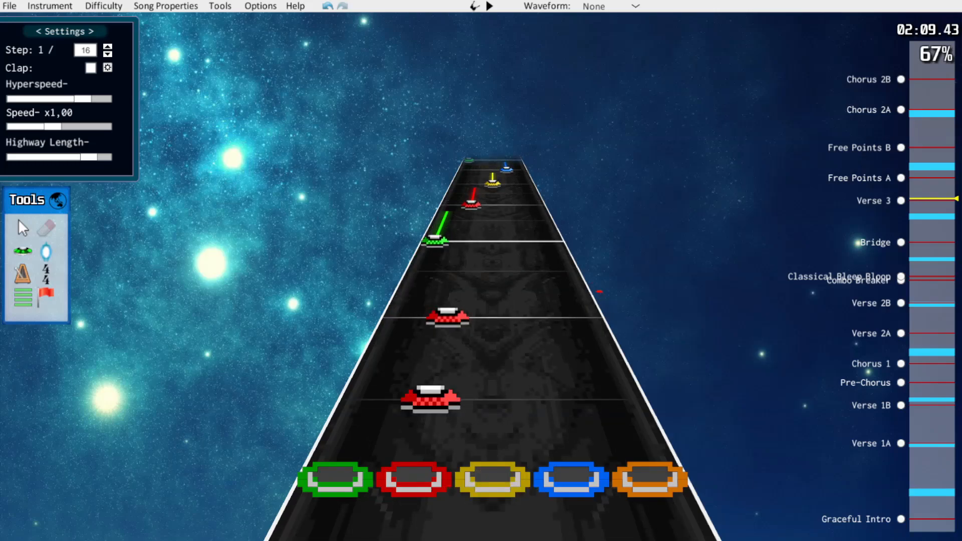
pyautogui.scroll(2, 492, 287)
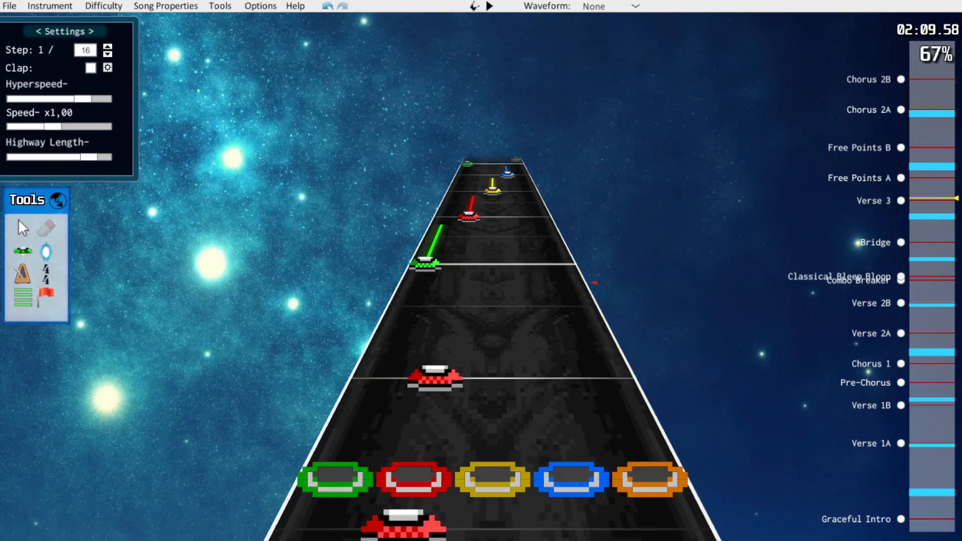
pyautogui.scroll(-12, 492, 288)
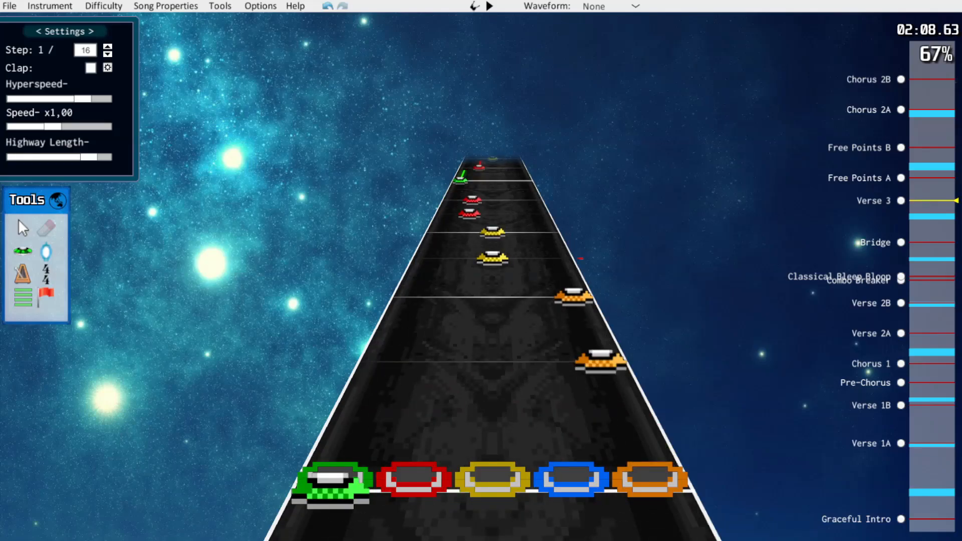
pyautogui.press('space')
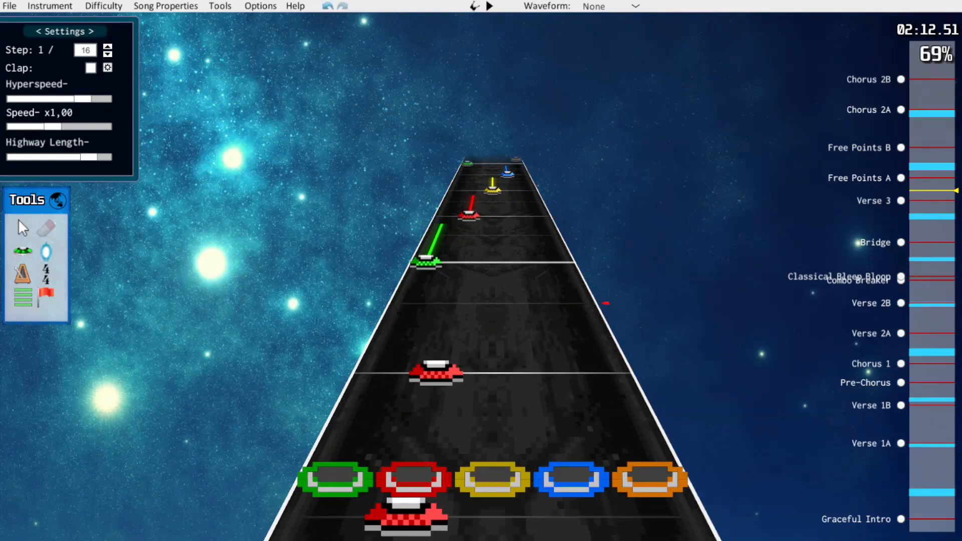
# At the start of Free Points A, set the step to 1/12 and thin the first beat of red-blue chords to three evenly spaced chords
pyautogui.press('space')
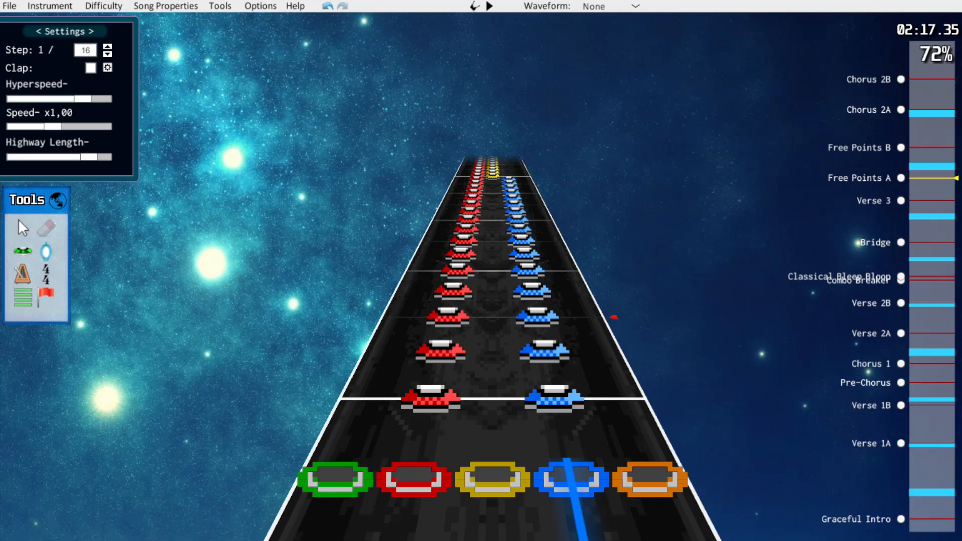
pyautogui.press('k')
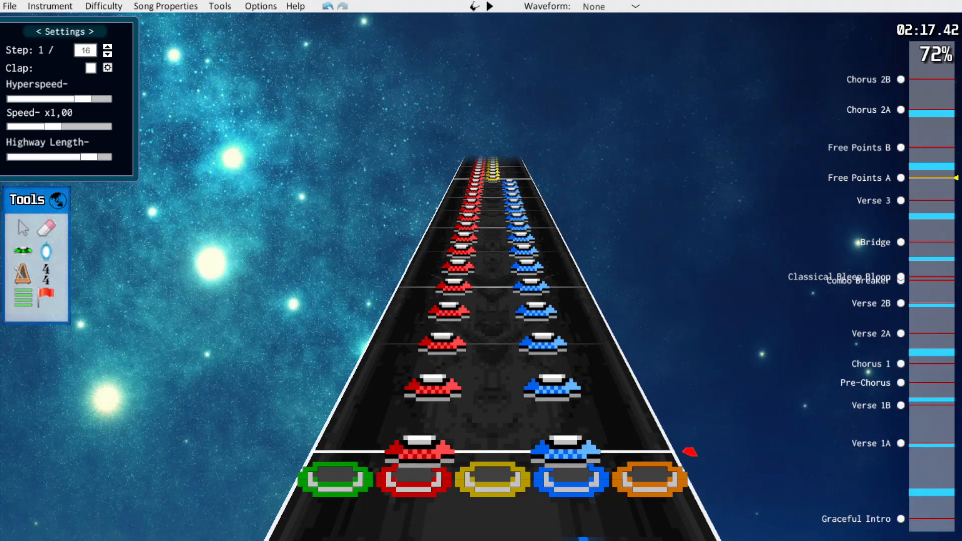
pyautogui.press('y')
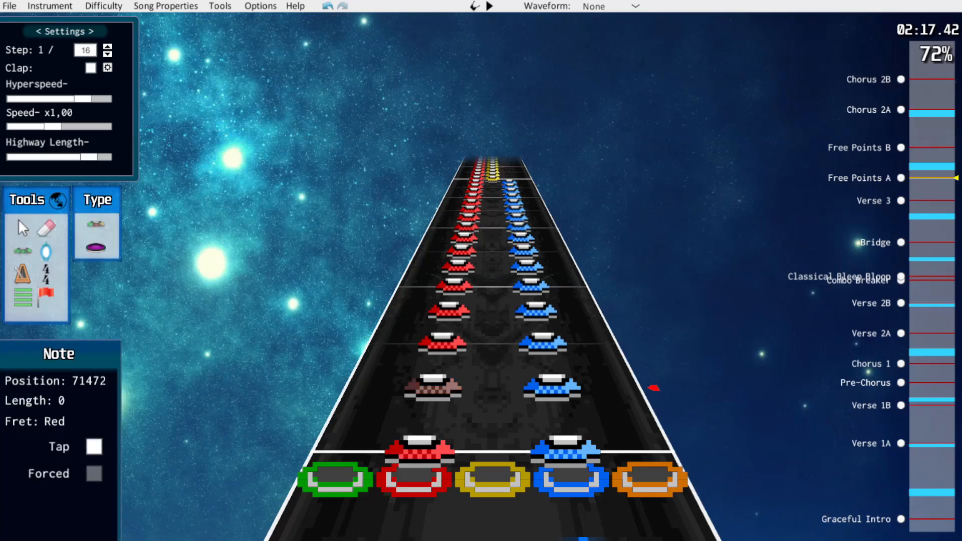
pyautogui.press('q')
pyautogui.press('j')
pyautogui.moveTo(433, 389); pyautogui.dragTo(436, 372)
pyautogui.moveTo(551, 389); pyautogui.dragTo(549, 371)
pyautogui.moveTo(442, 344); pyautogui.dragTo(435, 372)
pyautogui.moveTo(543, 344); pyautogui.dragTo(549, 371)
pyautogui.moveTo(449, 312); pyautogui.dragTo(446, 321)
pyautogui.moveTo(536, 312); pyautogui.dragTo(538, 322)
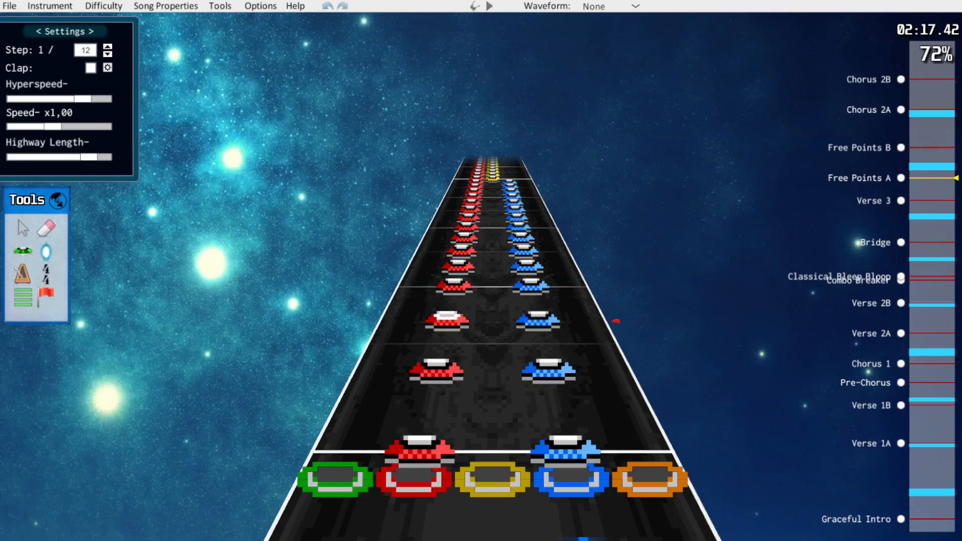
# Thin the second beat of red-blue chords to three chords on 1/12 steps
pyautogui.scroll(1, 538, 322)
pyautogui.moveTo(433, 389); pyautogui.dragTo(436, 370)
pyautogui.moveTo(552, 388); pyautogui.dragTo(549, 371)
pyautogui.moveTo(543, 343); pyautogui.dragTo(549, 370)
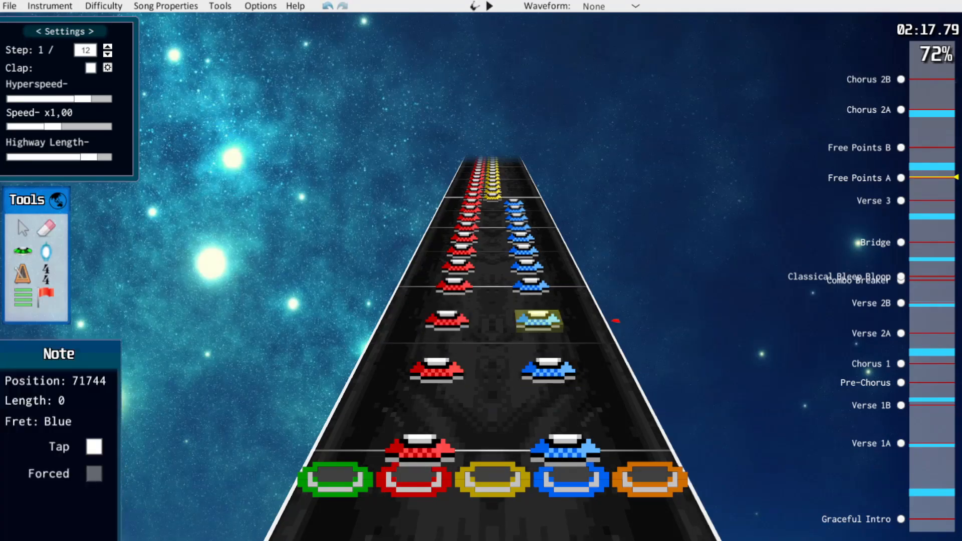
# Respace the following red-yellow chord notes of Free Points A onto 1/12 steps
pyautogui.scroll(8, 437, 363)
pyautogui.moveTo(450, 306); pyautogui.dragTo(493, 317)
pyautogui.scroll(2, 493, 317)
pyautogui.moveTo(437, 361); pyautogui.dragTo(492, 346)
pyautogui.moveTo(446, 323); pyautogui.dragTo(441, 346)
pyautogui.scroll(2, 436, 371)
pyautogui.moveTo(431, 395); pyautogui.dragTo(426, 418)
pyautogui.moveTo(493, 397); pyautogui.dragTo(492, 419)
pyautogui.scroll(1, 492, 426)
# Examine the chord runs from the yellow-orange star power phrase up to Free Points B
pyautogui.press('space')
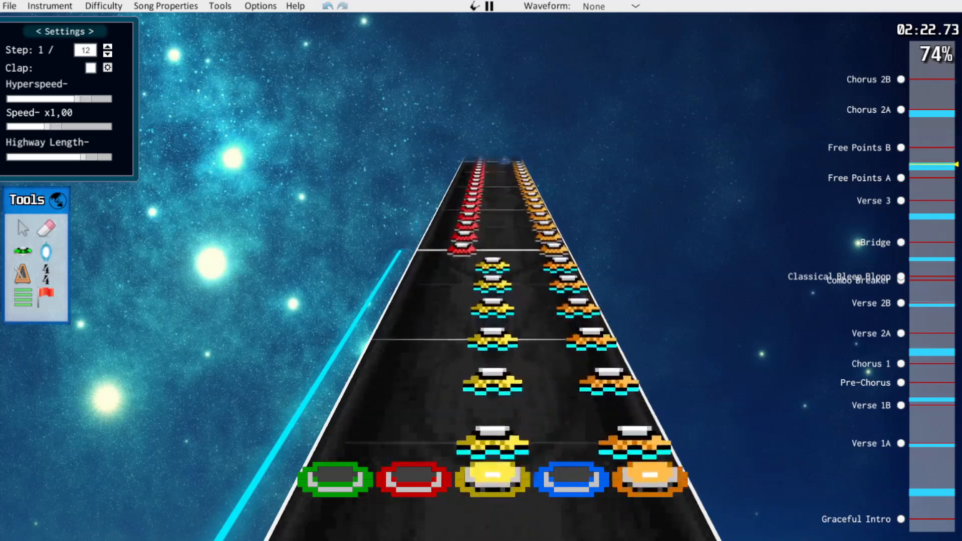
pyautogui.press('space')
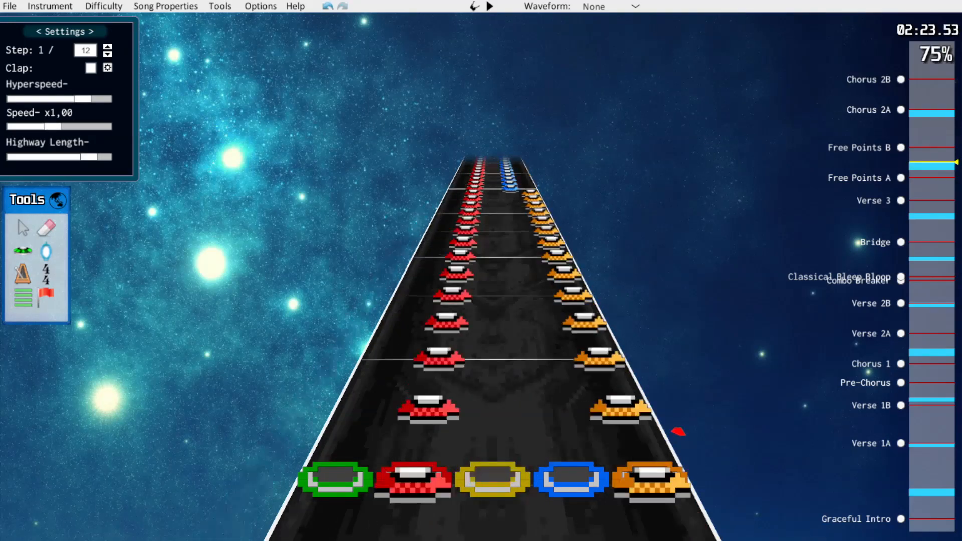
pyautogui.scroll(10, 678, 429)
pyautogui.scroll(-12, 707, 493)
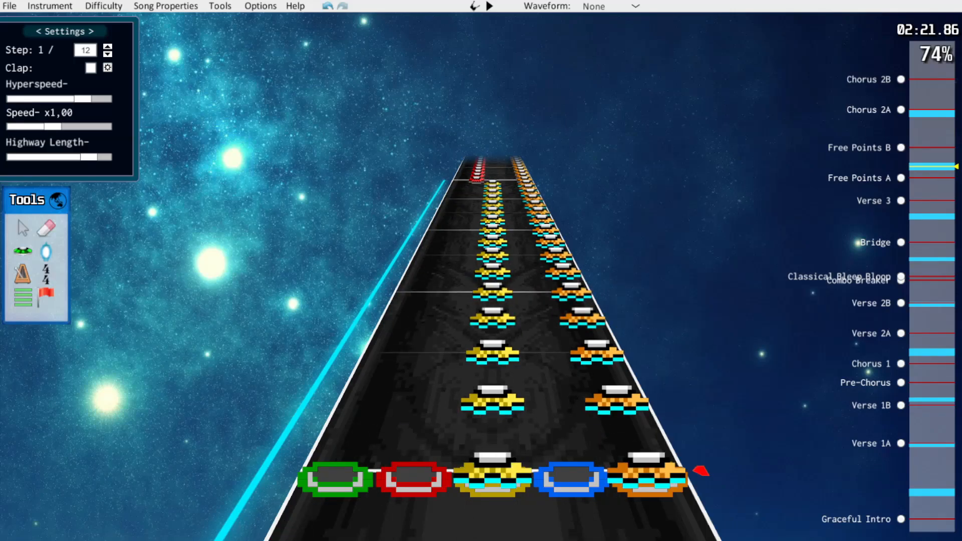
pyautogui.scroll(3, 679, 440)
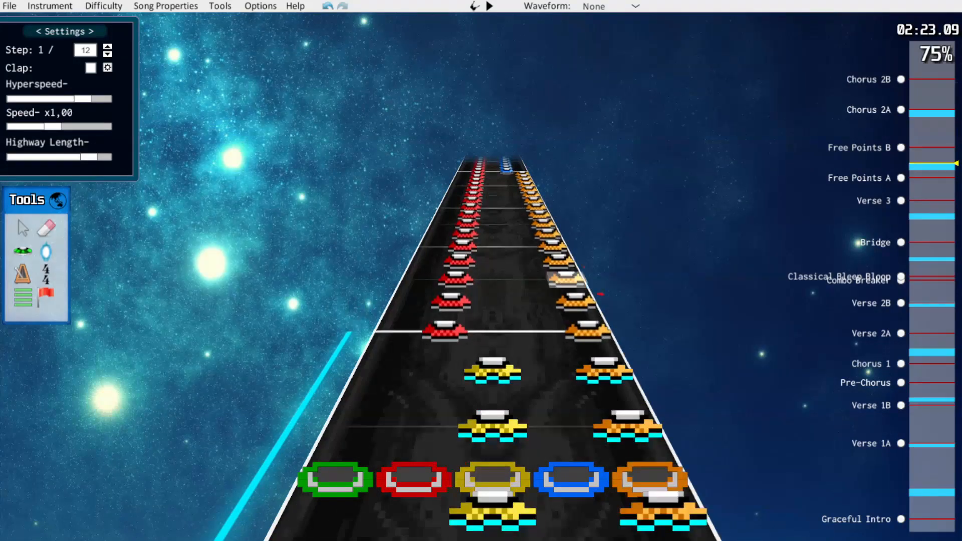
pyautogui.scroll(1, 679, 440)
pyautogui.scroll(8, 677, 425)
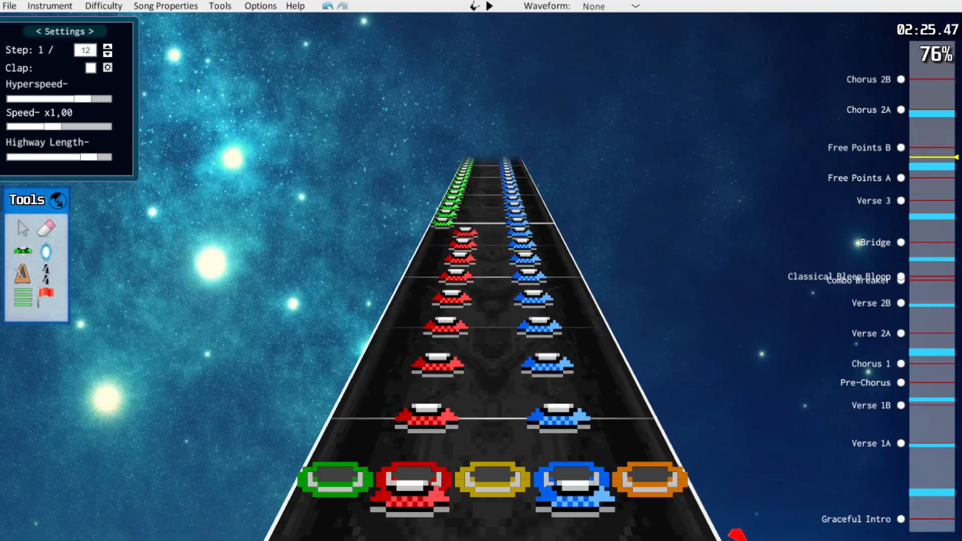
pyautogui.scroll(5, 731, 524)
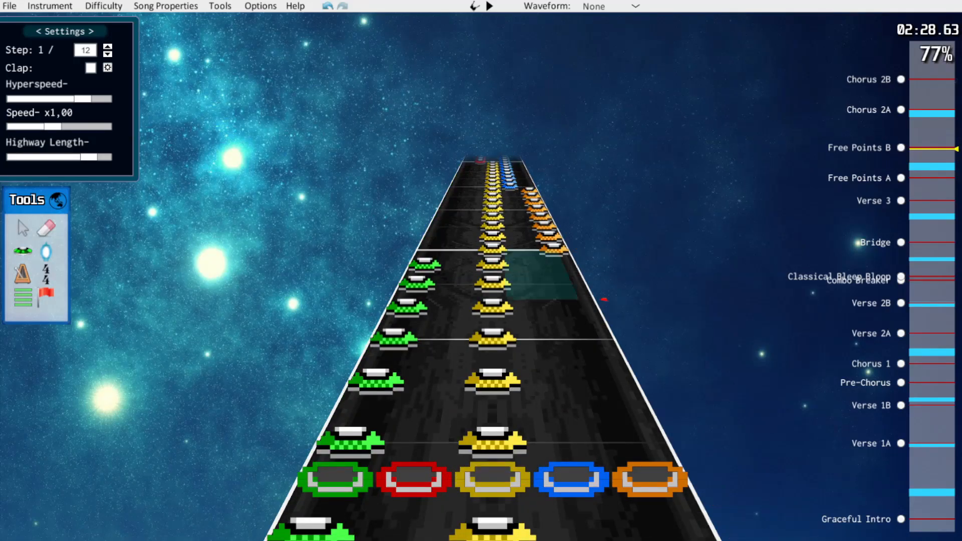
pyautogui.scroll(-6, 491, 351)
pyautogui.scroll(-4, 491, 351)
pyautogui.scroll(-2, 491, 351)
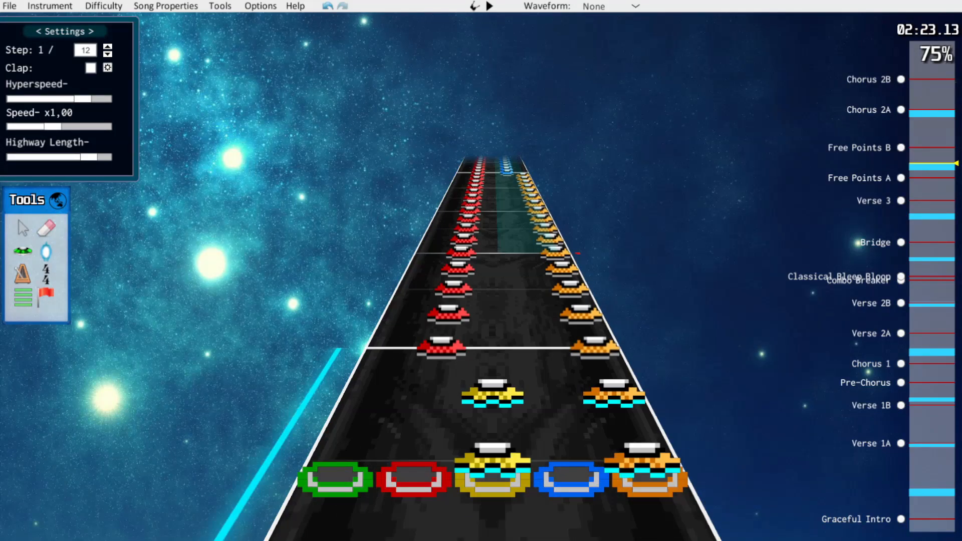
# Move the orange notes of the red-orange run and of the preceding yellow-orange star power run to the blue lane
pyautogui.moveTo(593, 287); pyautogui.dragTo(549, 288)
pyautogui.moveTo(567, 280); pyautogui.dragTo(530, 280)
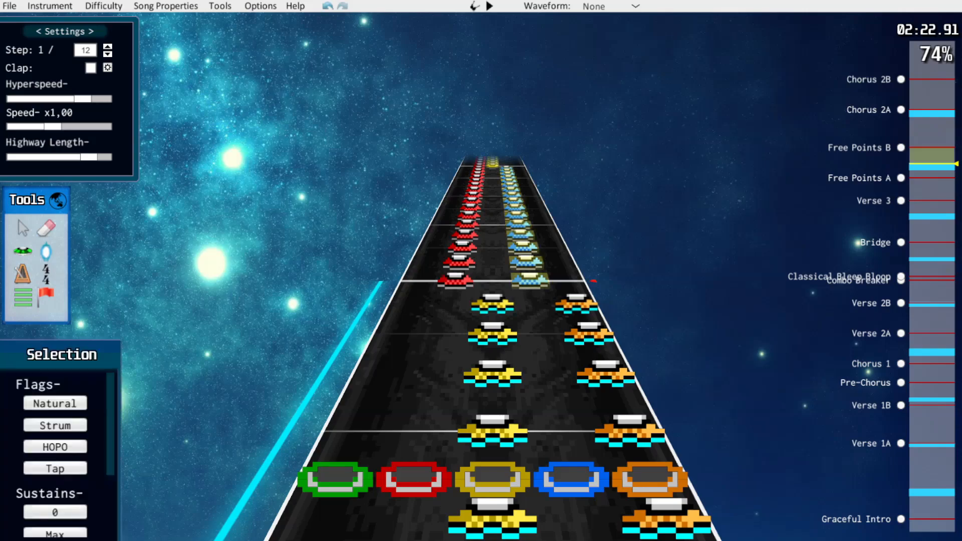
pyautogui.scroll(-3, 576, 245)
pyautogui.moveTo(576, 244); pyautogui.dragTo(618, 340)
pyautogui.scroll(-2, 614, 320)
pyautogui.moveTo(575, 300); pyautogui.dragTo(533, 300)
# Move the yellow notes of the green-yellow run before Free Points B to the red lane and play it back
pyautogui.press('space')
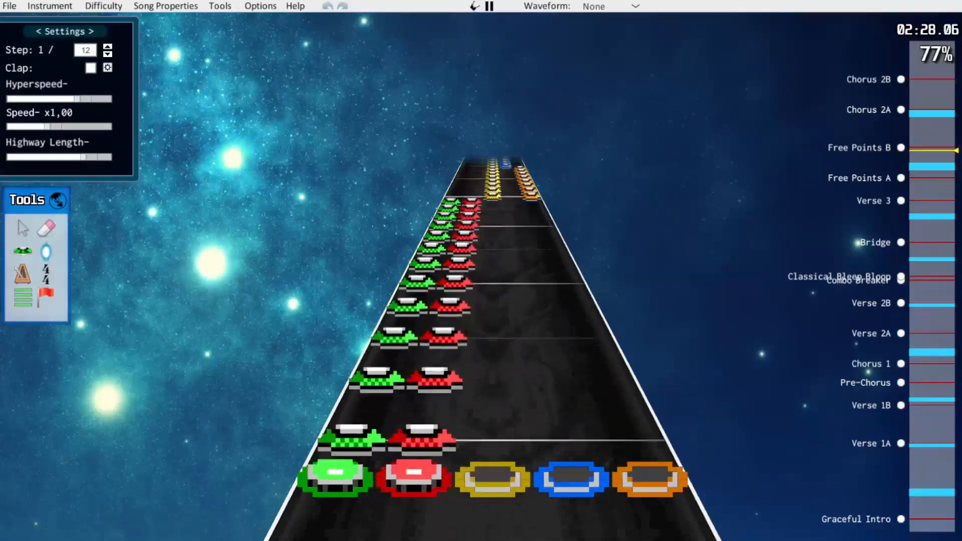
pyautogui.press('space')
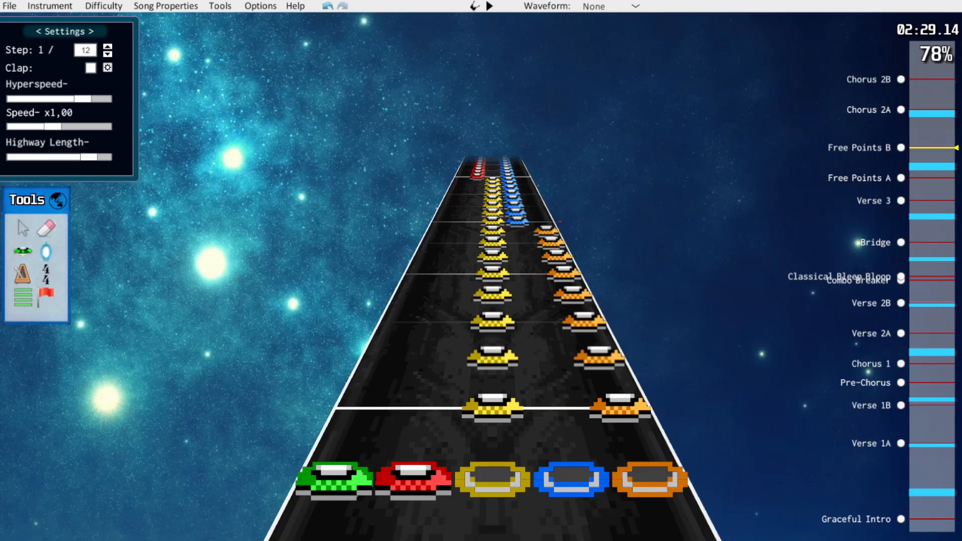
pyautogui.scroll(3, 555, 211)
pyautogui.scroll(-2, 546, 197)
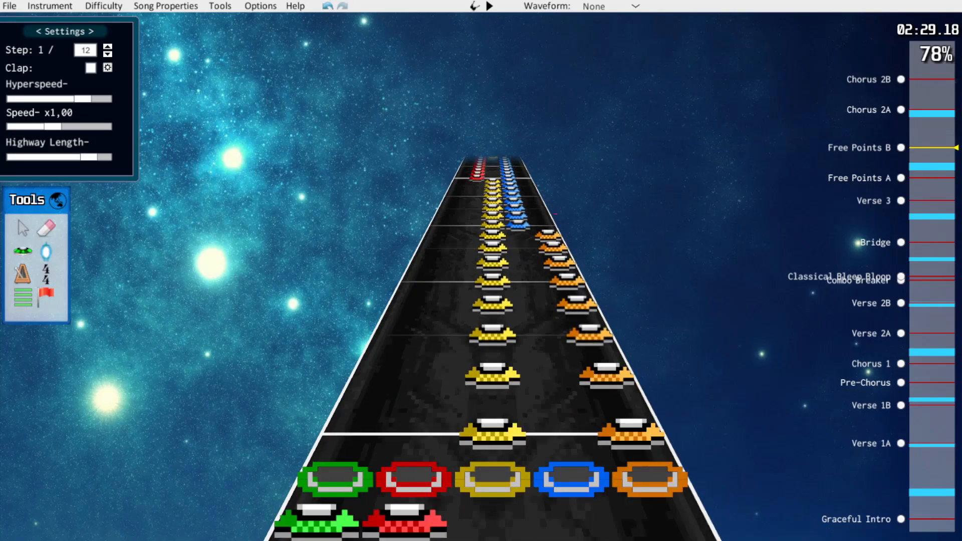
# Examine the notes from Free Points B through Chorus 2A, playing back the lead-in to Chorus 2B
pyautogui.scroll(20, 493, 285)
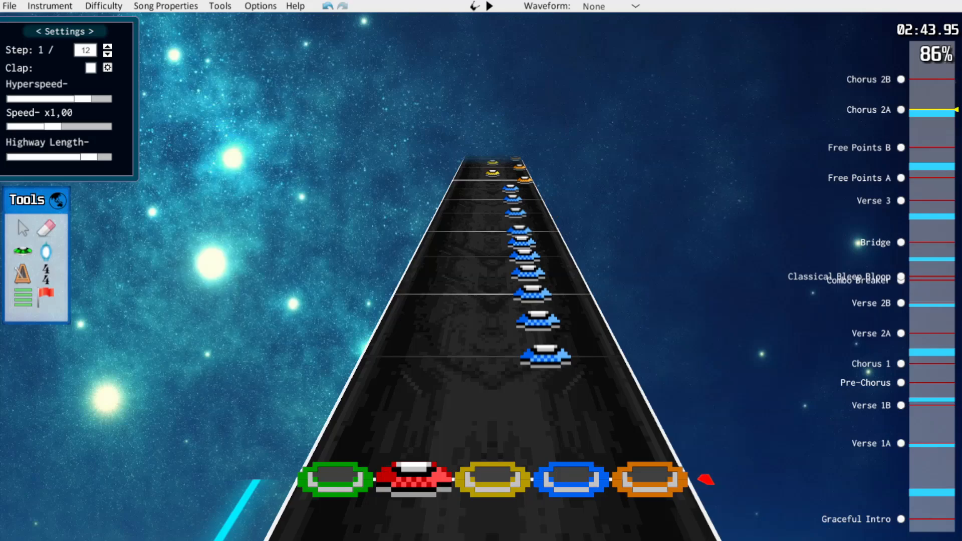
pyautogui.scroll(15, 493, 286)
pyautogui.scroll(-1, 493, 286)
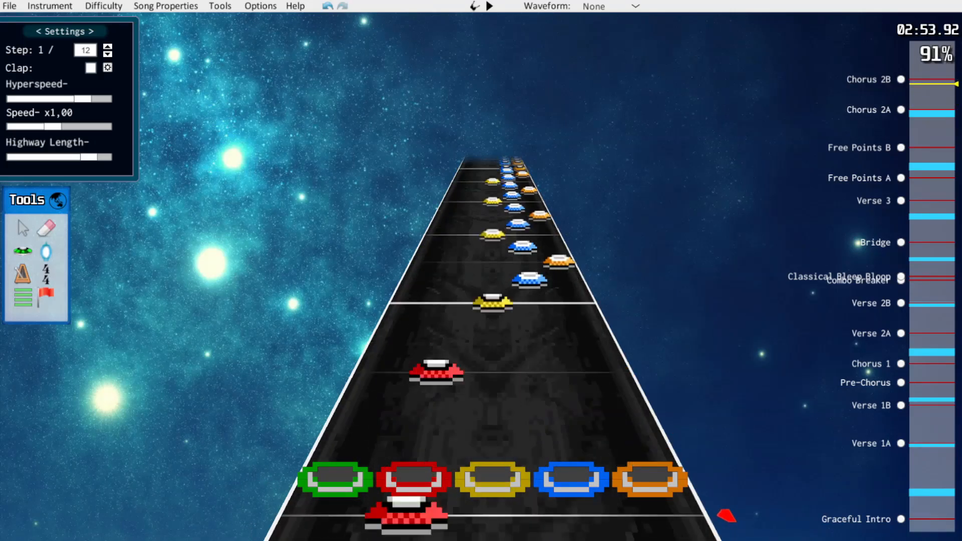
pyautogui.press('space')
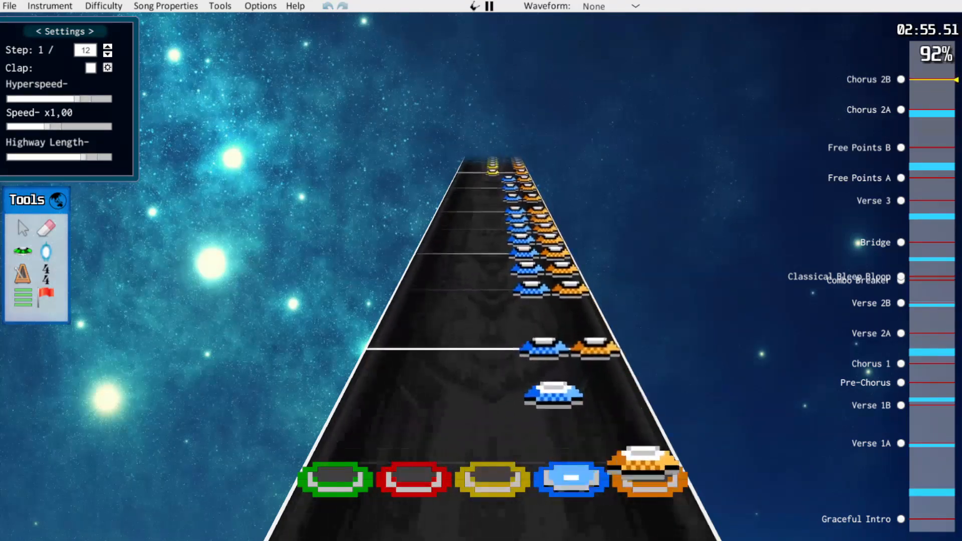
pyautogui.press('space')
pyautogui.scroll(-2, 493, 286)
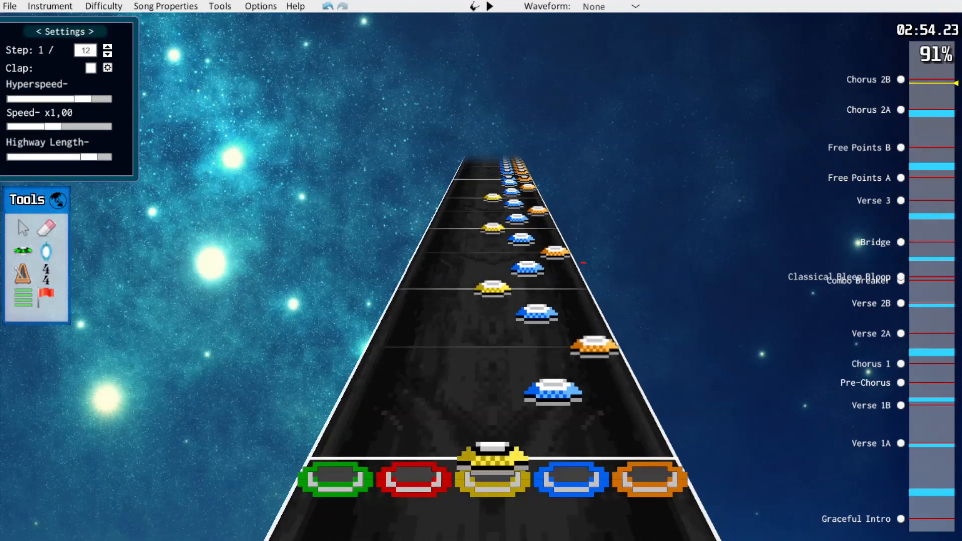
# In the first yellow-blue-orange beat before Chorus 2B, change the yellow to orange, delete the other orange and move the last blue to yellow on 1/12
pyautogui.scroll(1, 493, 396)
pyautogui.moveTo(493, 493); pyautogui.dragTo(656, 493)
pyautogui.moveTo(553, 396); pyautogui.dragTo(555, 396)
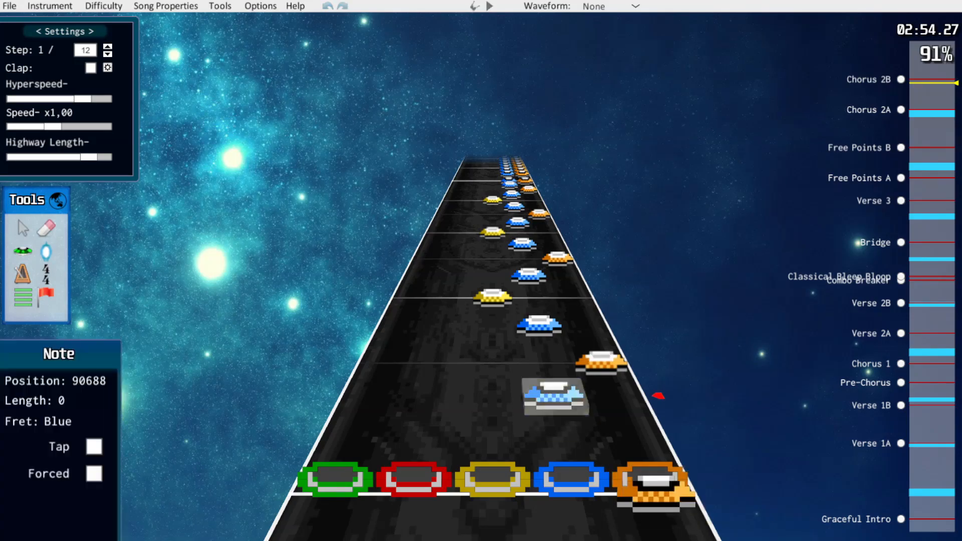
pyautogui.click(601, 363)
pyautogui.press('Delete')
pyautogui.moveTo(539, 326); pyautogui.dragTo(492, 337)
pyautogui.scroll(2, 493, 330)
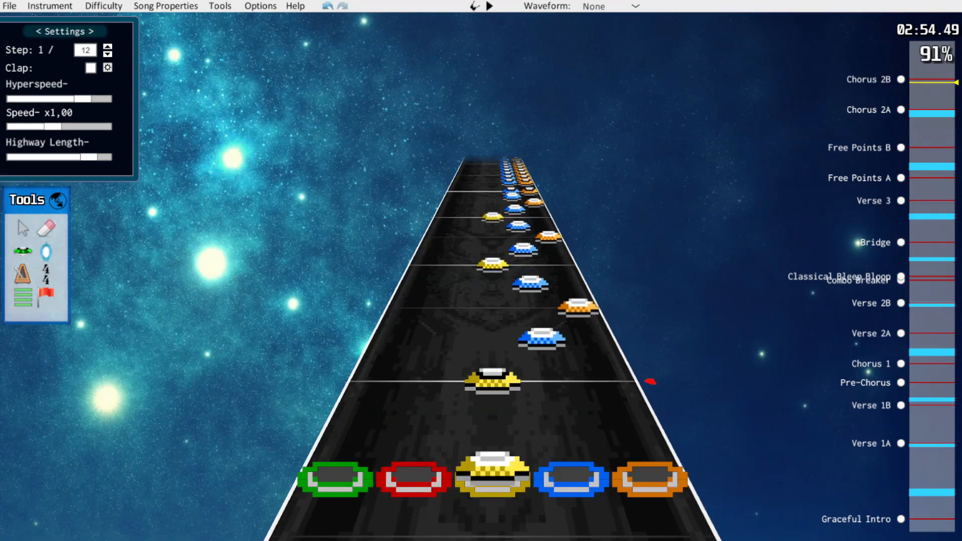
# Move the yellow note before the next beat to orange, shift the following blue and orange to 1/12 steps and delete the extra blue
pyautogui.moveTo(493, 468); pyautogui.dragTo(649, 469)
pyautogui.scroll(1, 551, 371)
pyautogui.moveTo(551, 370); pyautogui.dragTo(547, 356)
pyautogui.moveTo(592, 332); pyautogui.dragTo(581, 309)
pyautogui.click(533, 302)
pyautogui.press('Delete')
# Rework the last yellow-blue-orange beats before Chorus 2B, placing an orange note just ahead of the section
pyautogui.scroll(2, 577, 325)
pyautogui.click(604, 368)
pyautogui.scroll(3, 584, 321)
pyautogui.scroll(3, 576, 381)
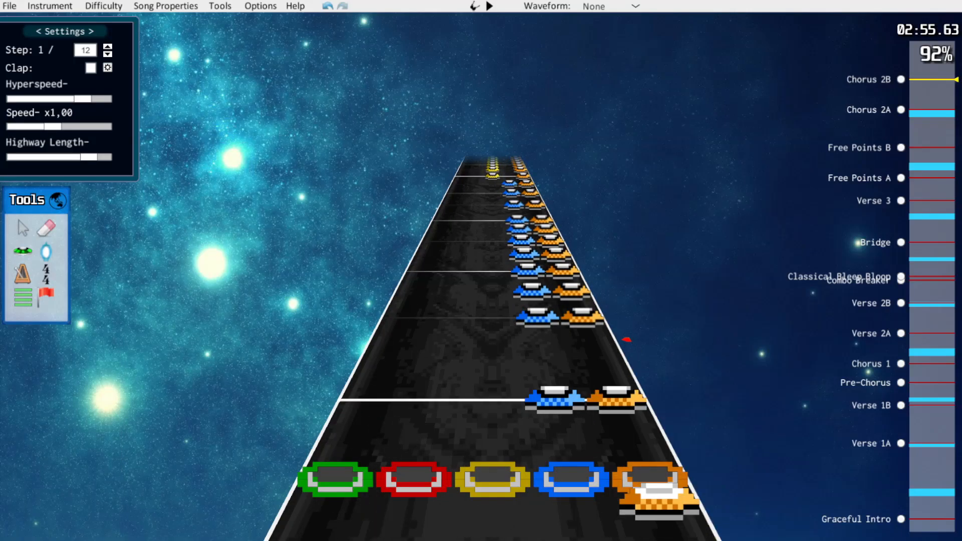
pyautogui.scroll(1, 576, 355)
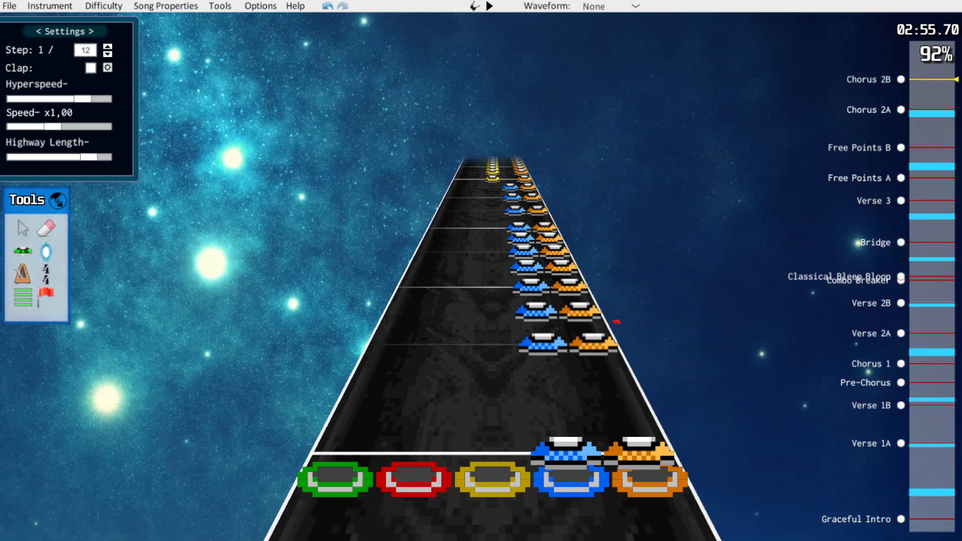
# Erase the in-between sixteenth-note blue-orange chords in the first bar of Chorus 2B and play the bar back
pyautogui.press('k')
pyautogui.moveTo(536, 312); pyautogui.dragTo(580, 311)
pyautogui.moveTo(527, 268)
pyautogui.mouseDown()
pyautogui.moveTo(562, 268)
pyautogui.moveTo(557, 256)
pyautogui.mouseUp()
pyautogui.scroll(1, 527, 263)
pyautogui.scroll(-1, 557, 271)
pyautogui.scroll(1, 557, 281)
pyautogui.press('Right')
pyautogui.scroll(5, 599, 291)
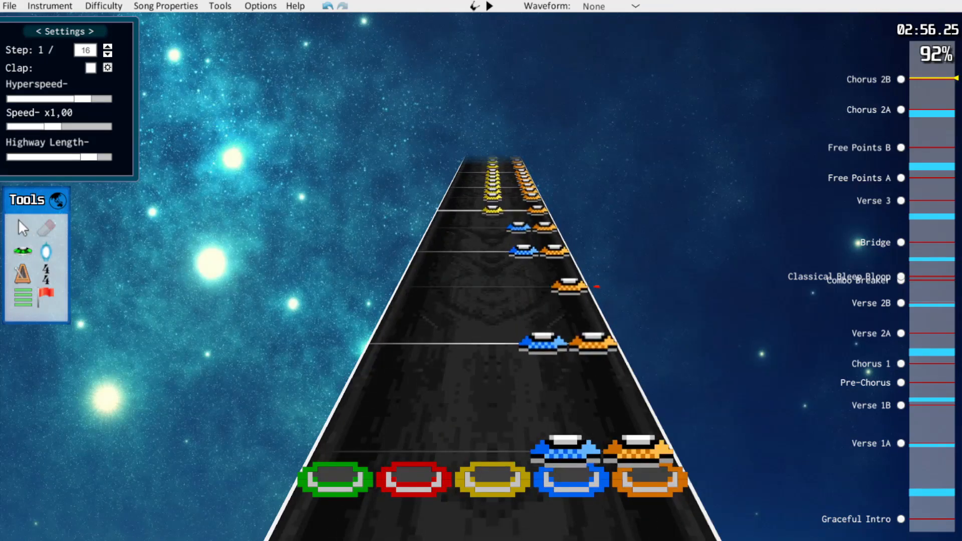
pyautogui.scroll(-6, 564, 228)
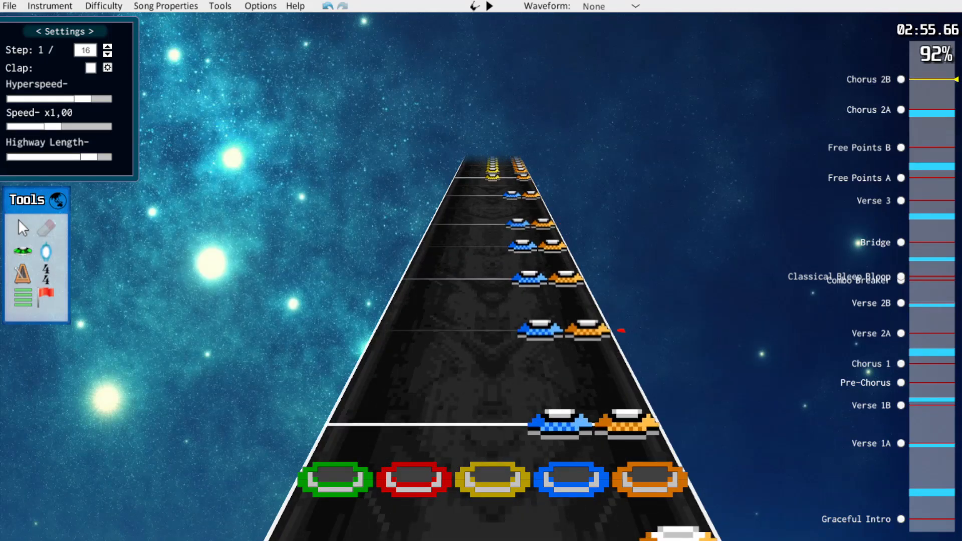
pyautogui.press('space')
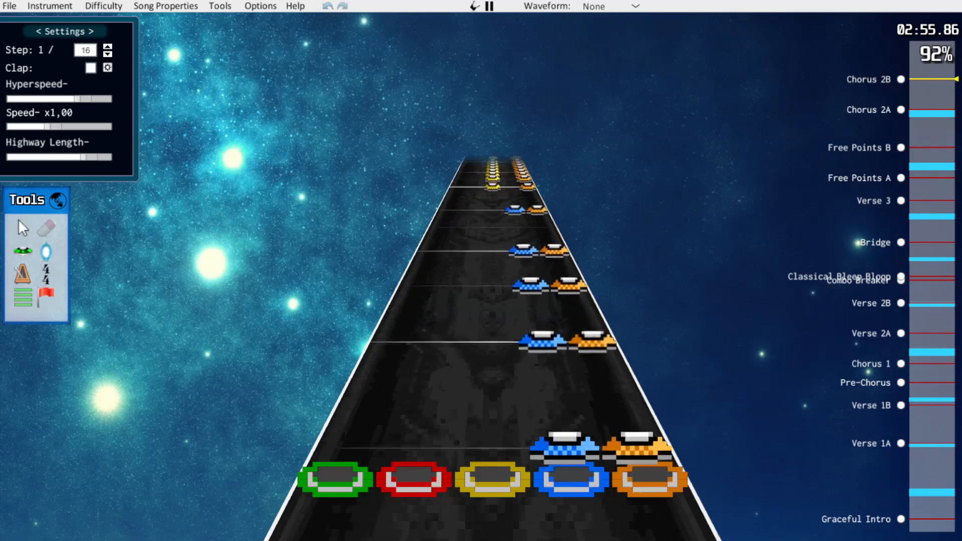
pyautogui.press('space')
# Thin the remaining Chorus 2B chords to the same rhythm, up to the sustained green-red chord at the end
pyautogui.scroll(10, 493, 344)
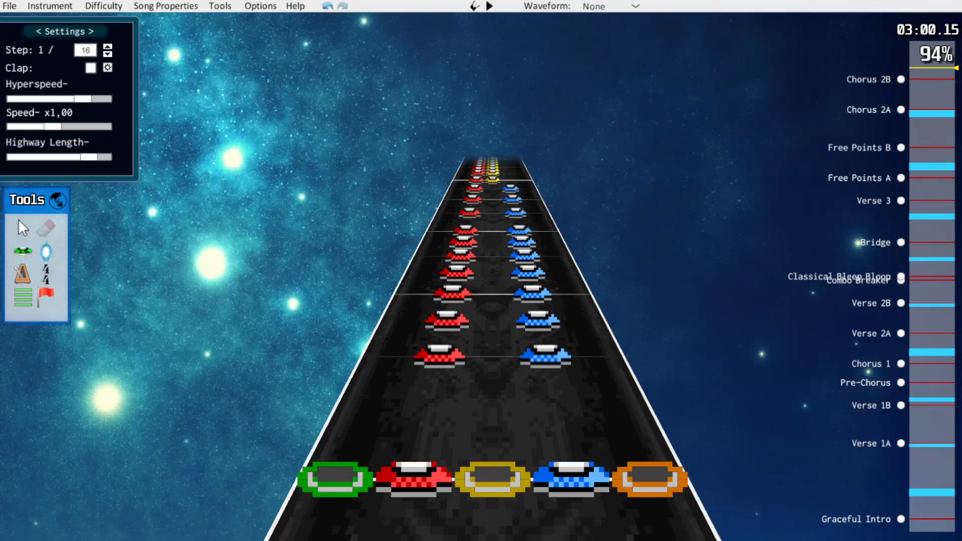
pyautogui.scroll(-6, 493, 343)
pyautogui.scroll(8, 492, 343)
pyautogui.scroll(8, 688, 448)
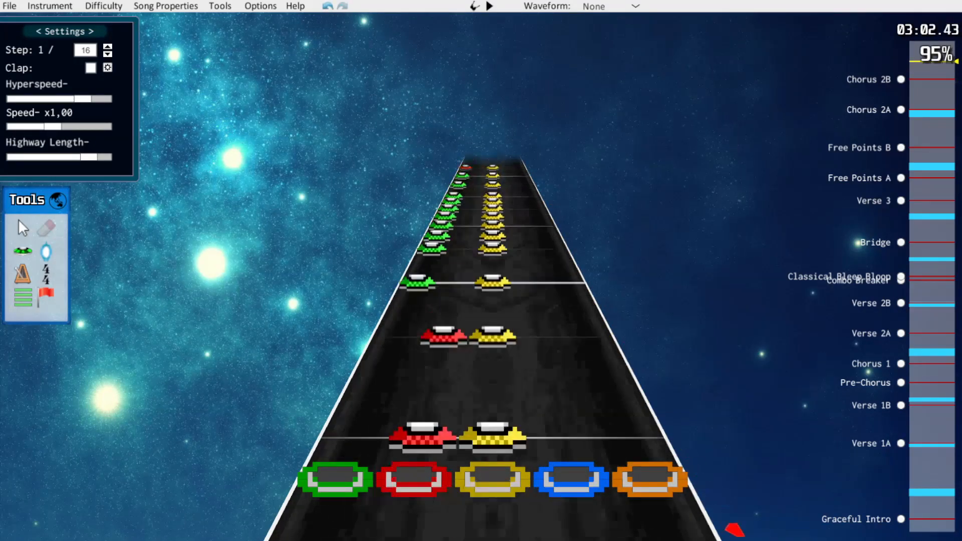
pyautogui.scroll(-2, 679, 441)
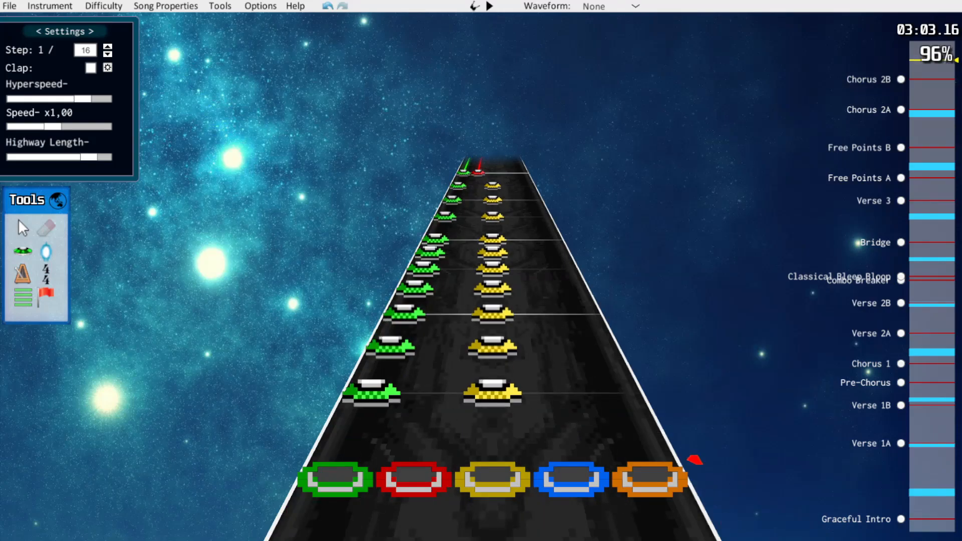
pyautogui.scroll(4, 678, 438)
pyautogui.scroll(-20, 691, 457)
pyautogui.scroll(20, 687, 449)
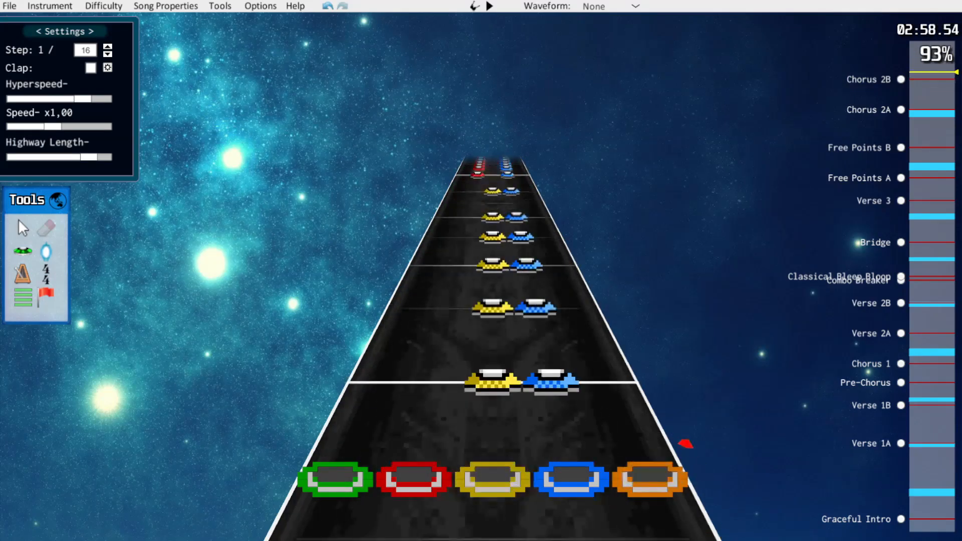
pyautogui.scroll(20, 685, 443)
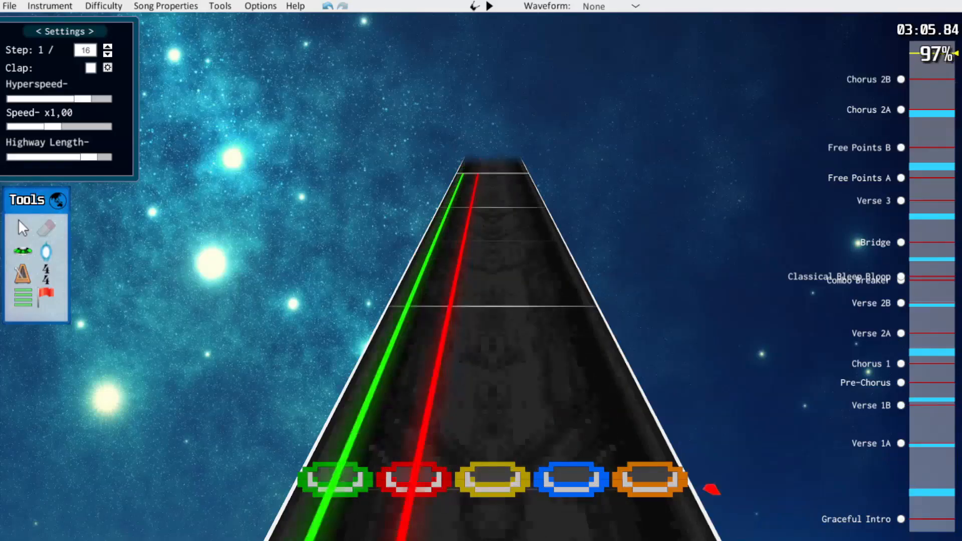
# Return to the start of the song and play back the Graceful Intro up to the red-blue chords
pyautogui.scroll(-20, 677, 429)
pyautogui.scroll(-20, 698, 466)
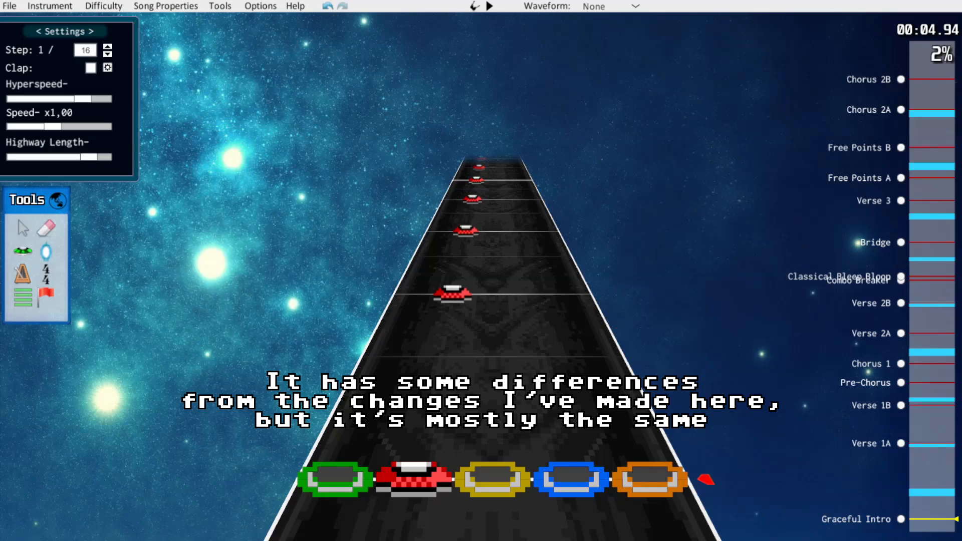
pyautogui.scroll(-1, 653, 388)
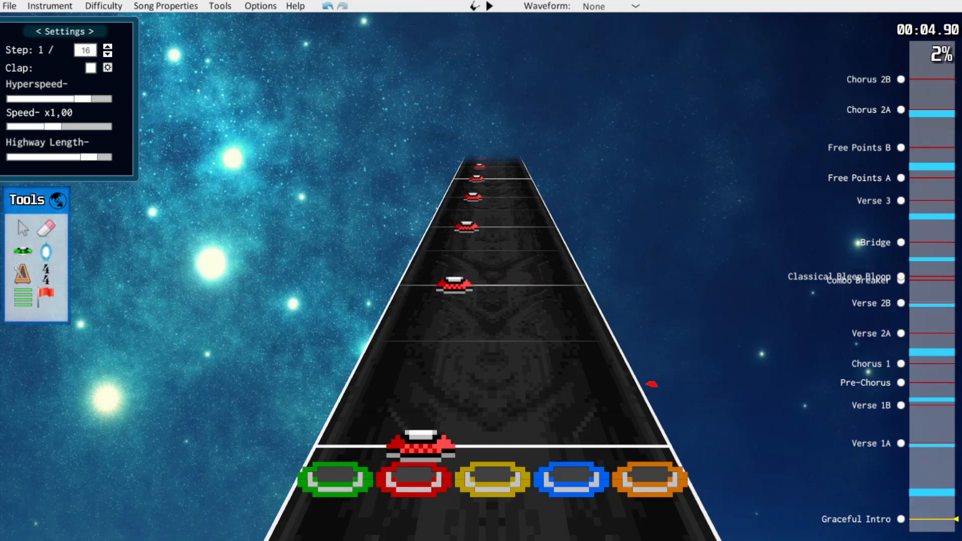
pyautogui.scroll(-2, 651, 384)
pyautogui.scroll(3, 494, 351)
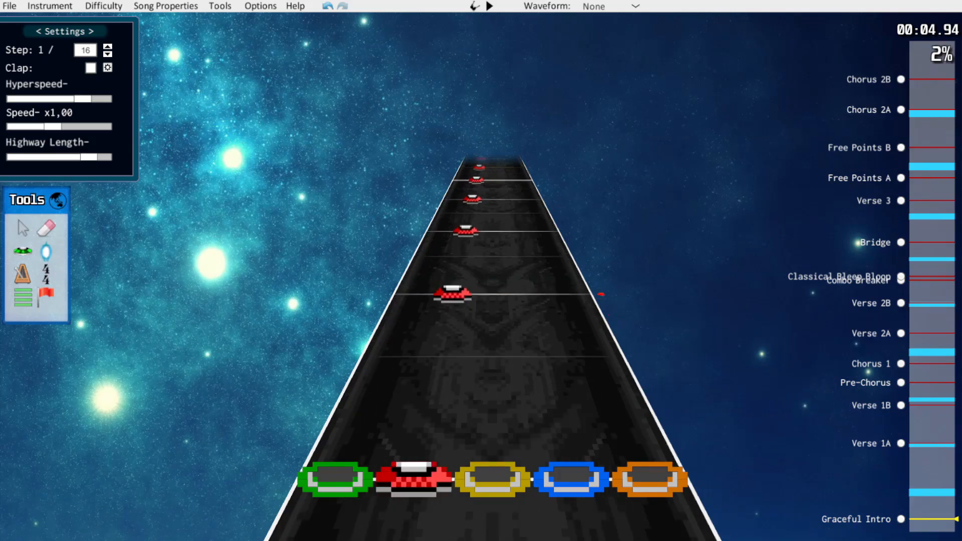
pyautogui.scroll(-2, 493, 350)
pyautogui.scroll(1, 494, 351)
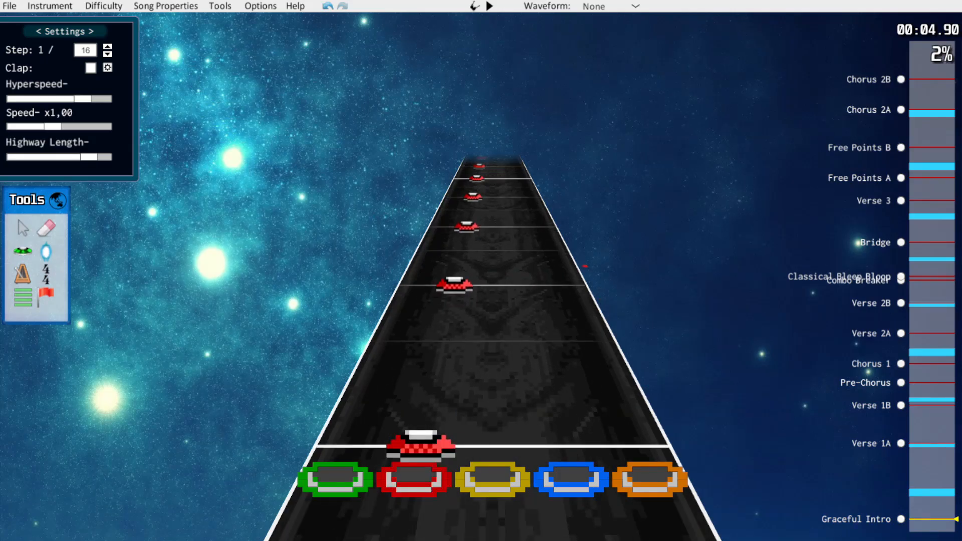
pyautogui.press('space')
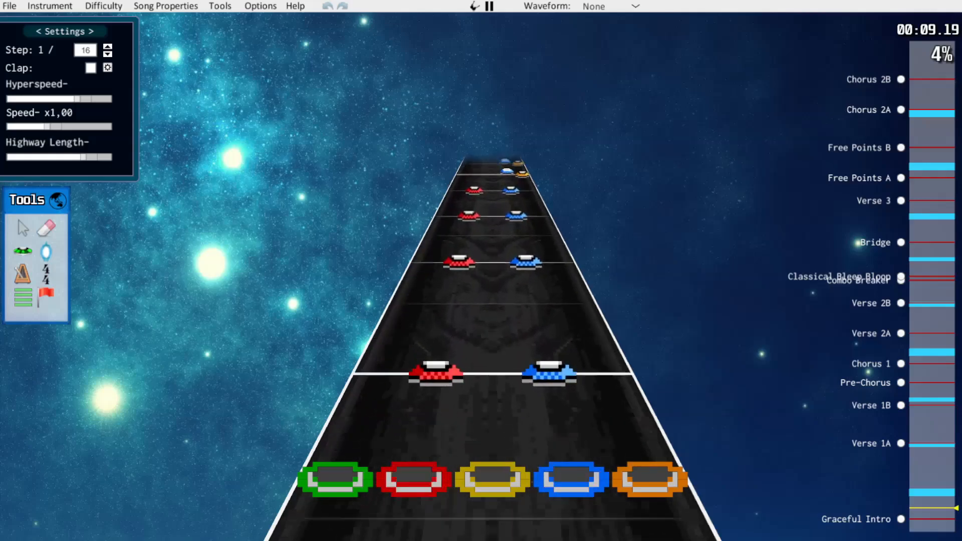
pyautogui.press('space')
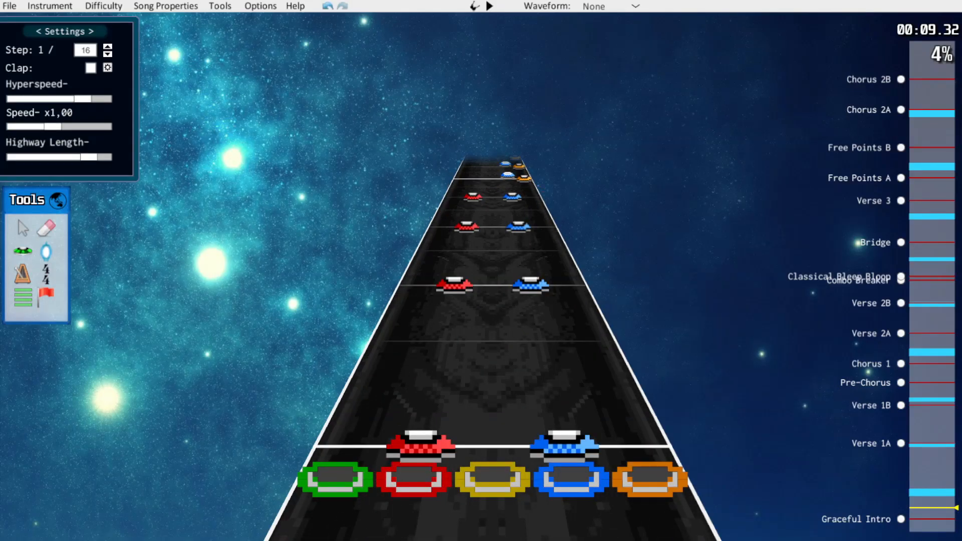
# Move the blue notes of the red-blue chords in the Graceful Intro to the yellow lane and play the passage back
pyautogui.scroll(-10, 491, 250)
pyautogui.scroll(-2, 491, 300)
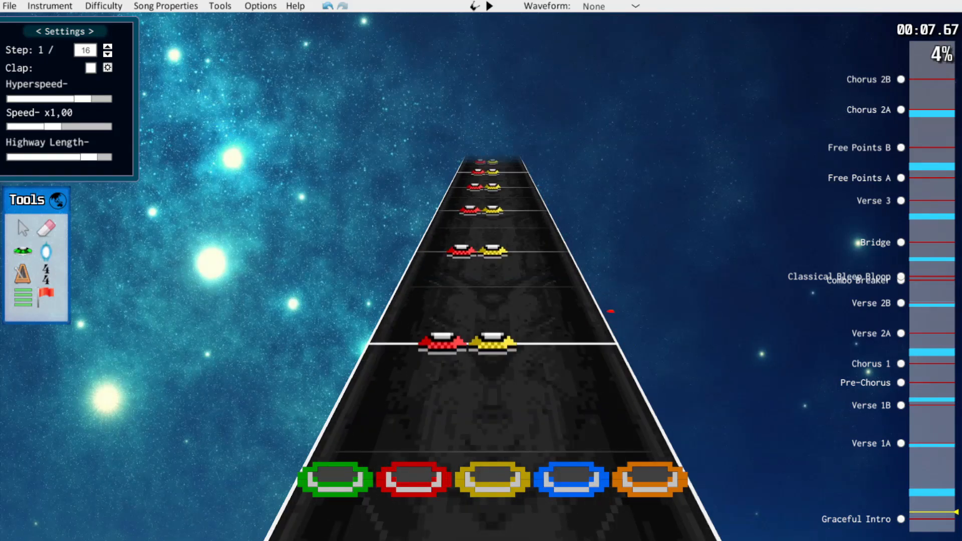
pyautogui.scroll(-2, 491, 300)
pyautogui.scroll(3, 491, 301)
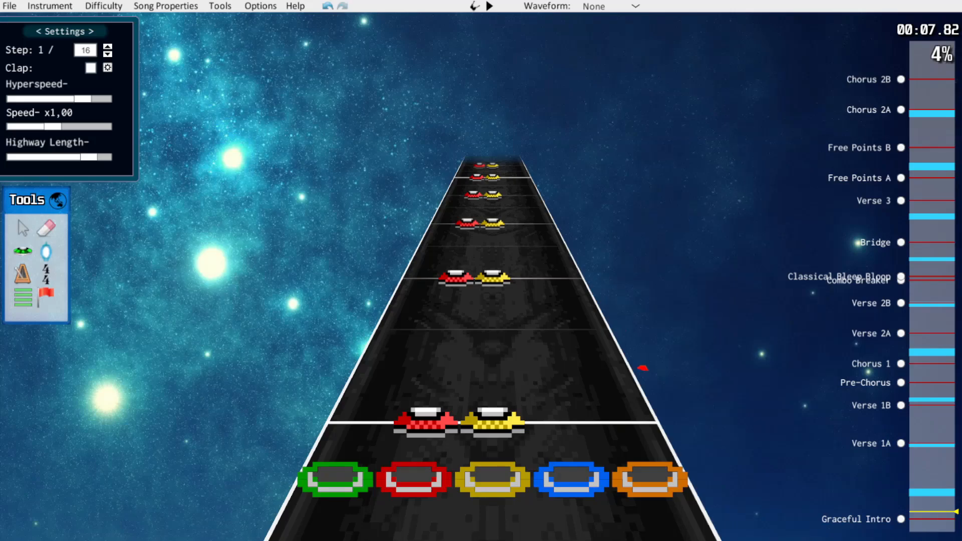
pyautogui.press('space')
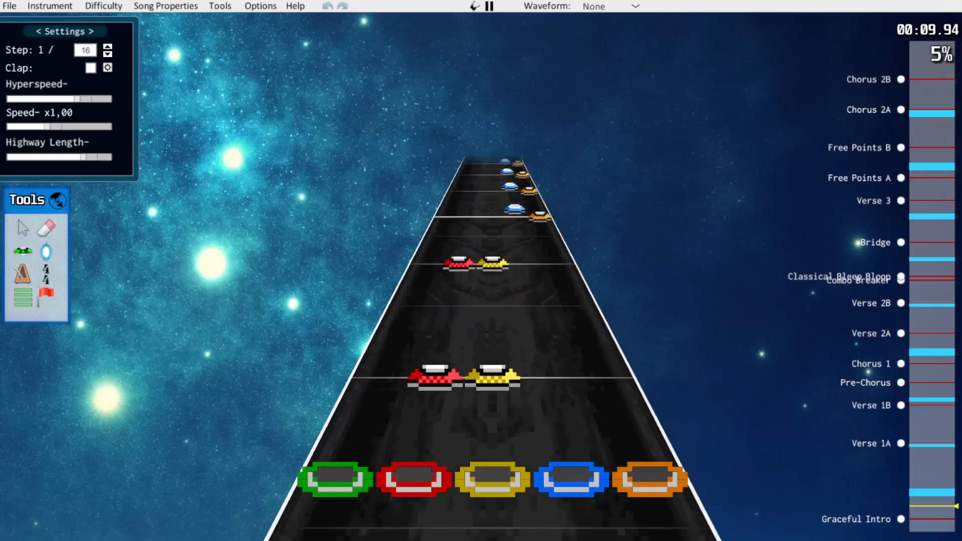
pyautogui.press('space')
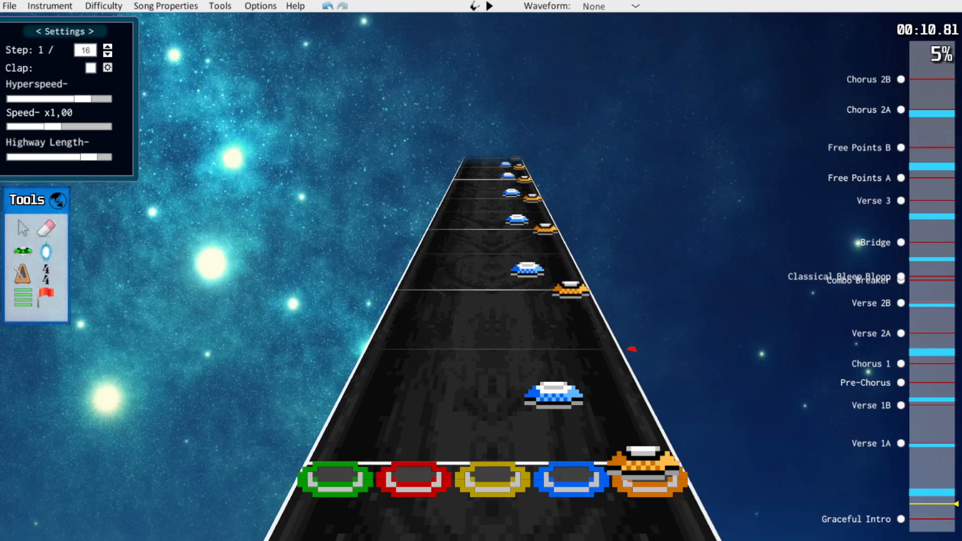
# Try shifting the blue notes between the orange notes in the Graceful Intro onto 1/12 steps and play them back
pyautogui.press('Left')
pyautogui.moveTo(553, 394); pyautogui.dragTo(552, 380)
pyautogui.click(596, 376)
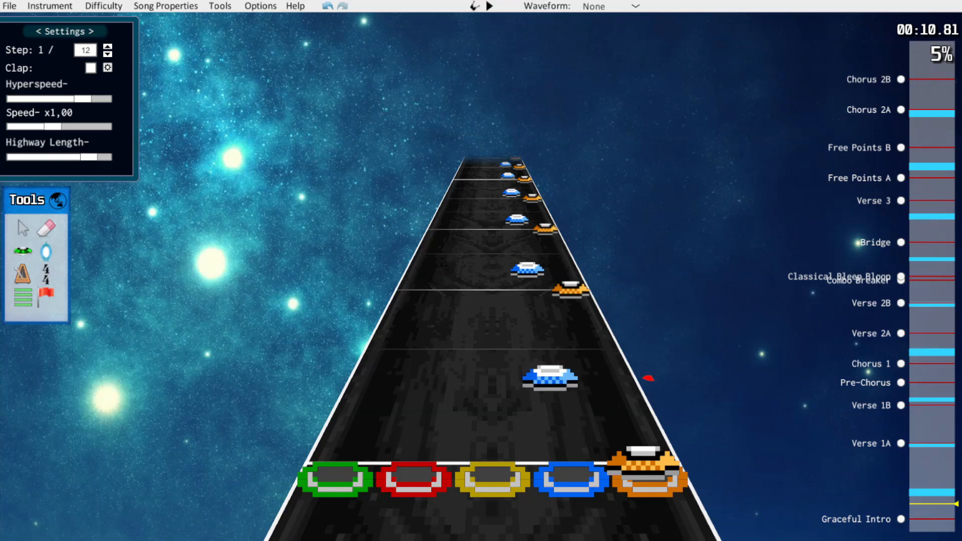
pyautogui.click(527, 269)
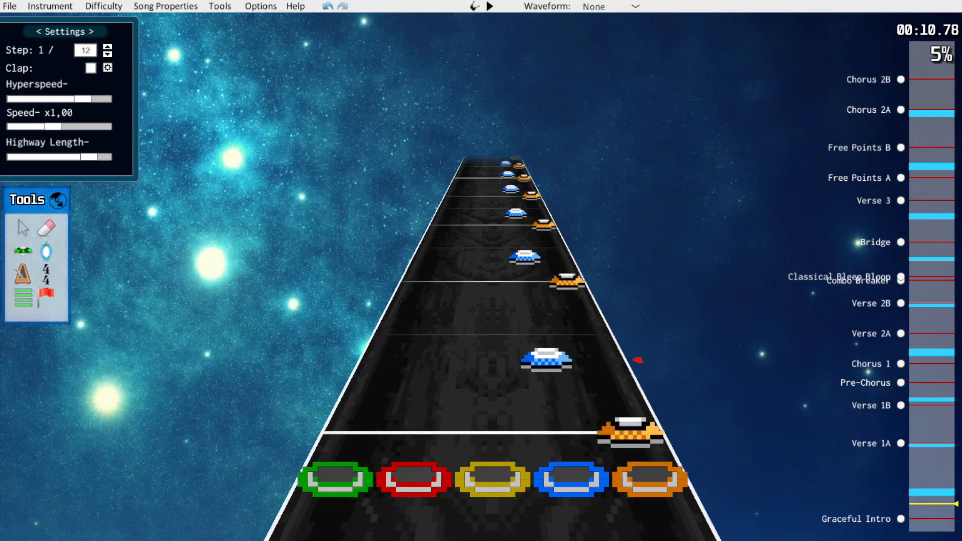
pyautogui.press('space')
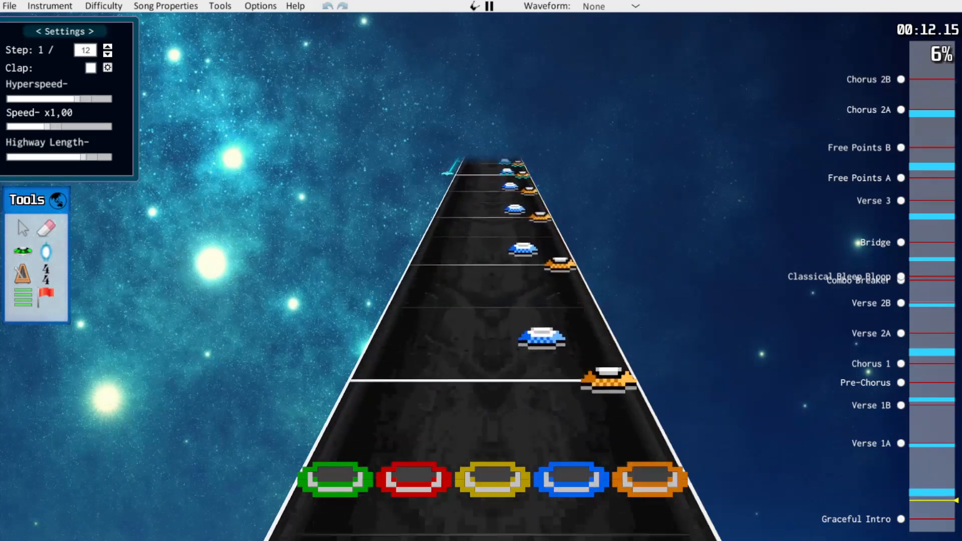
pyautogui.press('space')
pyautogui.scroll(1, 491, 300)
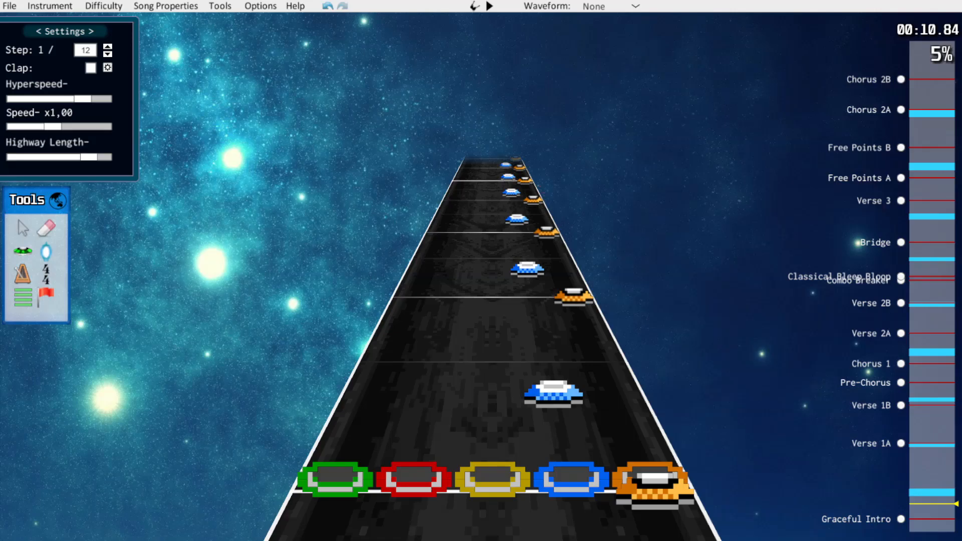
# Erase the blue notes between the orange notes ahead of the first star power phrase and play the passage back
pyautogui.click(46, 228)
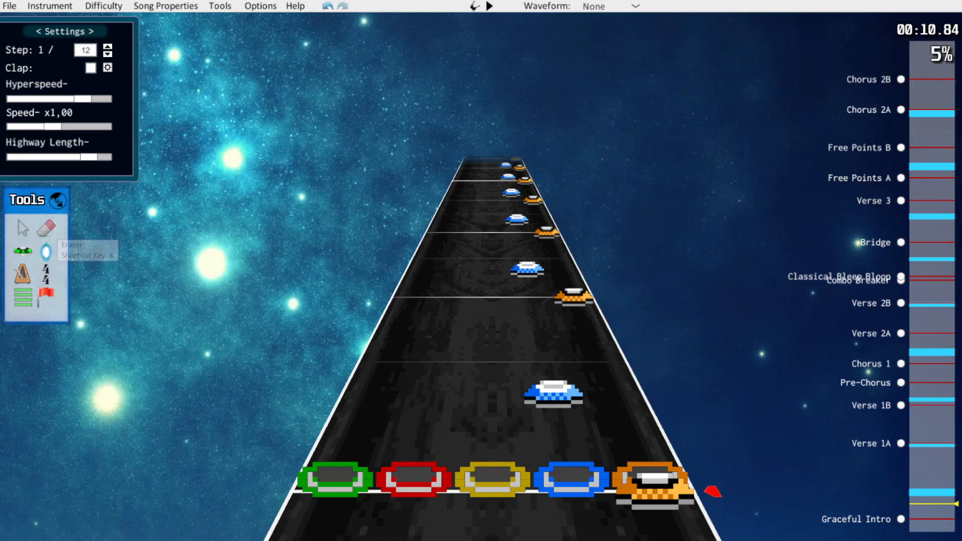
pyautogui.click(553, 393)
pyautogui.click(528, 269)
pyautogui.click(517, 219)
pyautogui.click(511, 192)
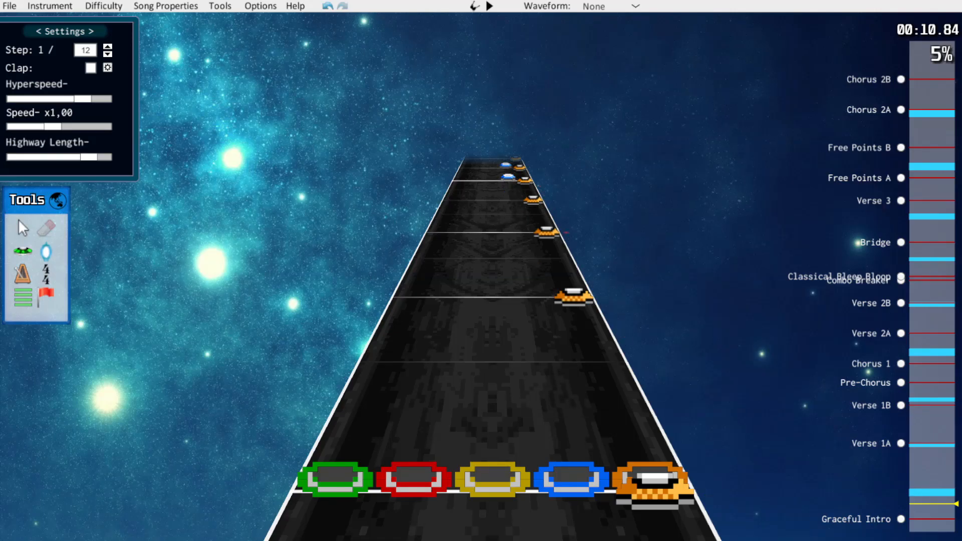
pyautogui.scroll(1, 493, 351)
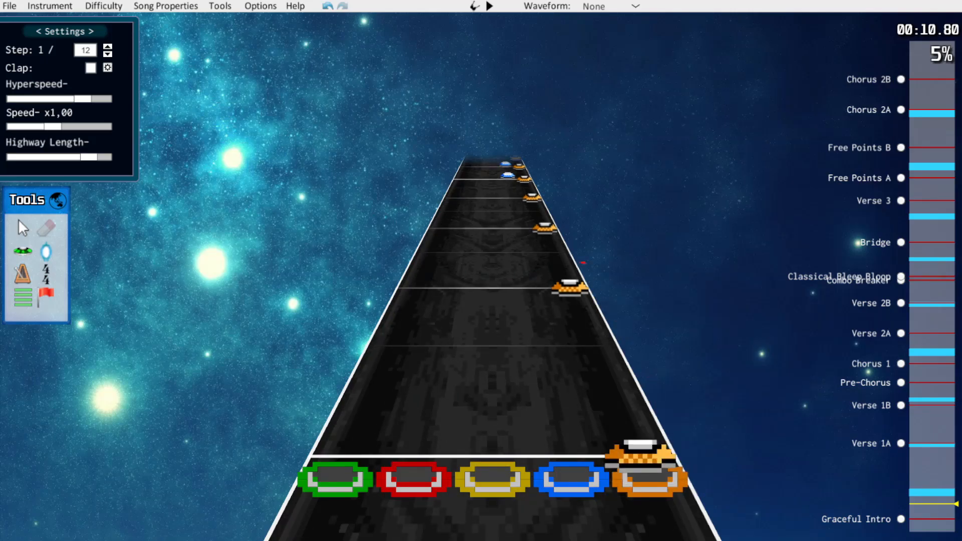
pyautogui.press('space')
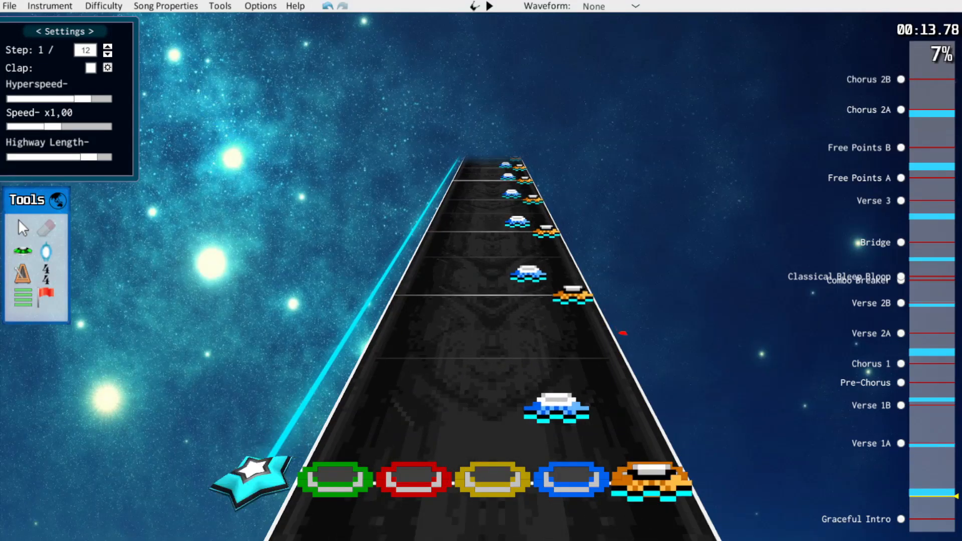
# Erase the blue notes between the orange notes inside the first star power phrase and play through to Verse 1A
pyautogui.moveTo(556, 408); pyautogui.dragTo(511, 194)
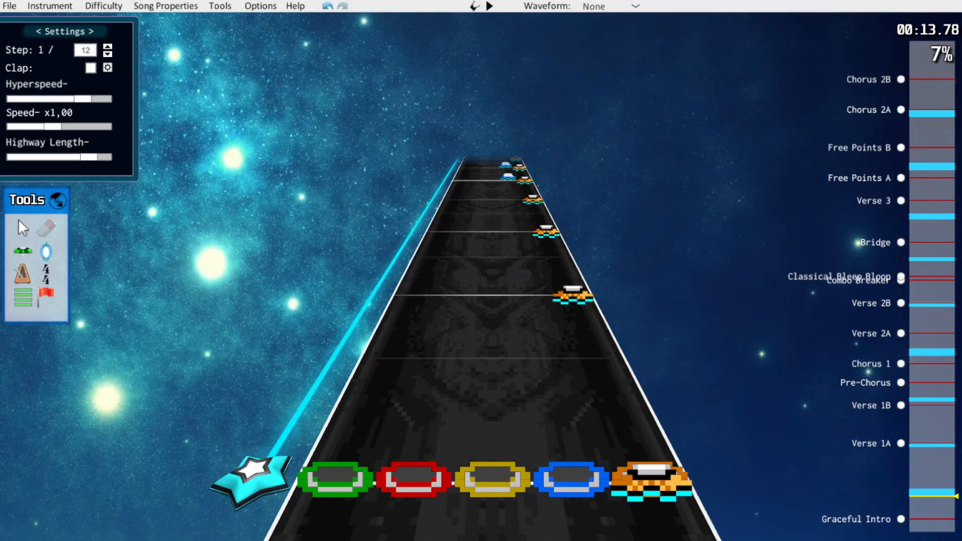
pyautogui.press('space')
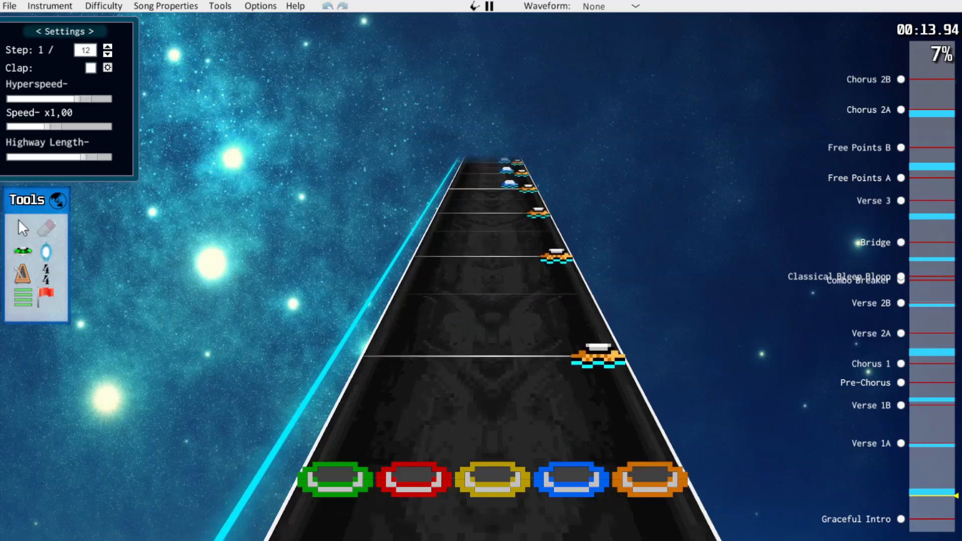
pyautogui.press('space')
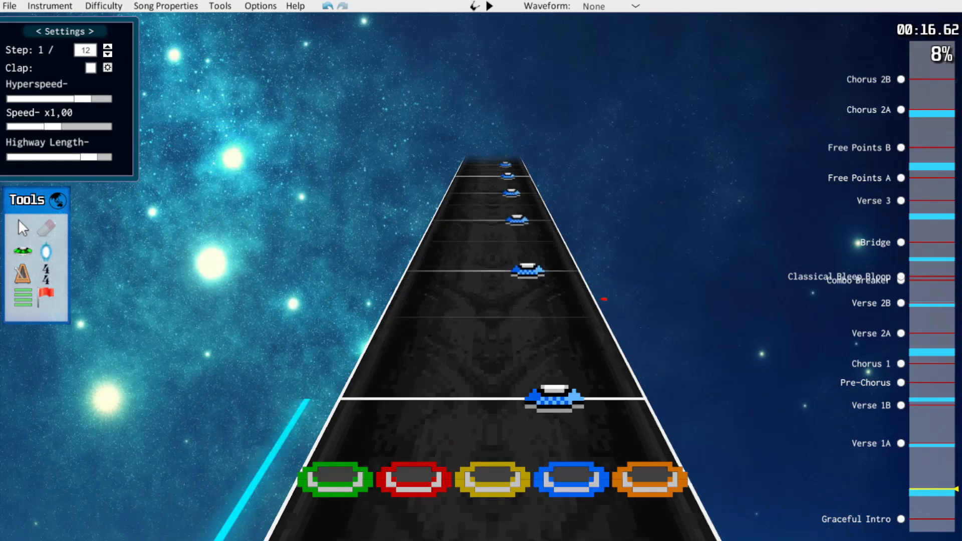
pyautogui.press('space')
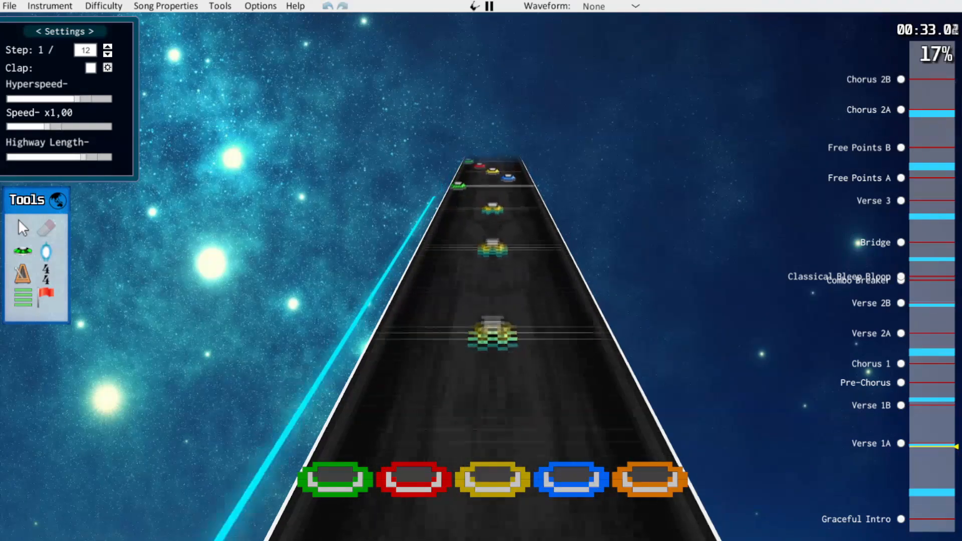
pyautogui.press('space')
# Select the Graceful Intro notes from the first orange note up to Verse 1A and shift them one lane down, orange to blue
pyautogui.scroll(-3, 493, 321)
pyautogui.scroll(1, 492, 321)
pyautogui.scroll(2, 492, 321)
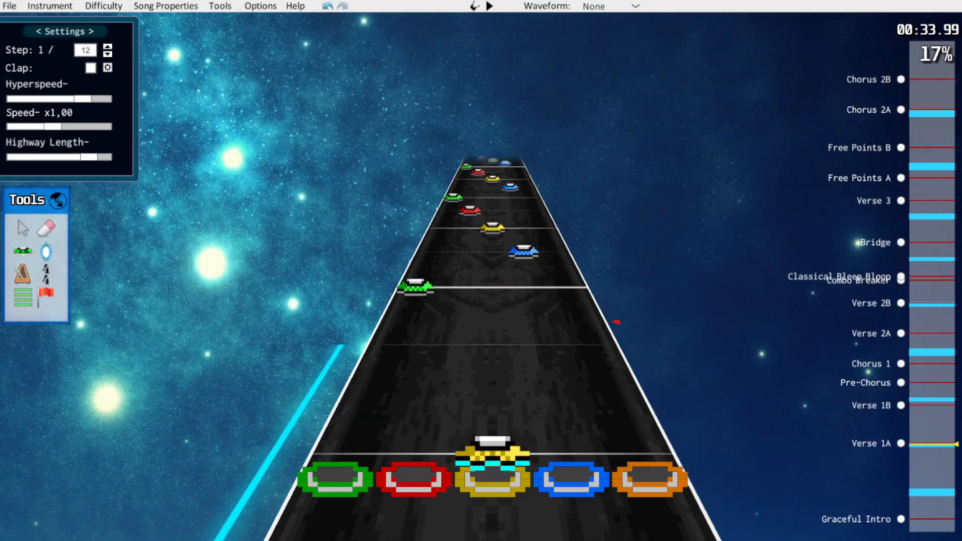
pyautogui.scroll(-3, 493, 321)
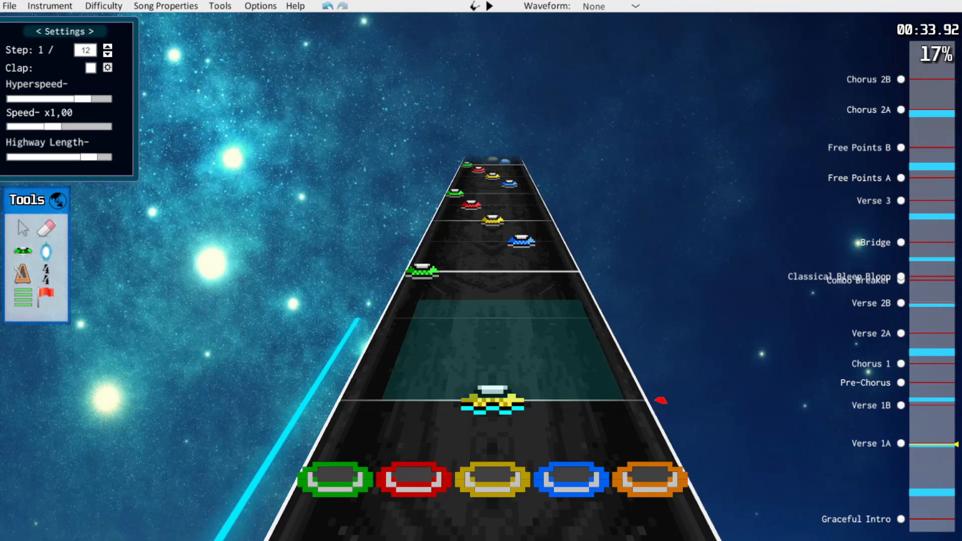
pyautogui.hotkey('alt', 'Down')
pyautogui.press('pageup')
pyautogui.press('pageup')
pyautogui.press('pageup')
pyautogui.press('pageup')
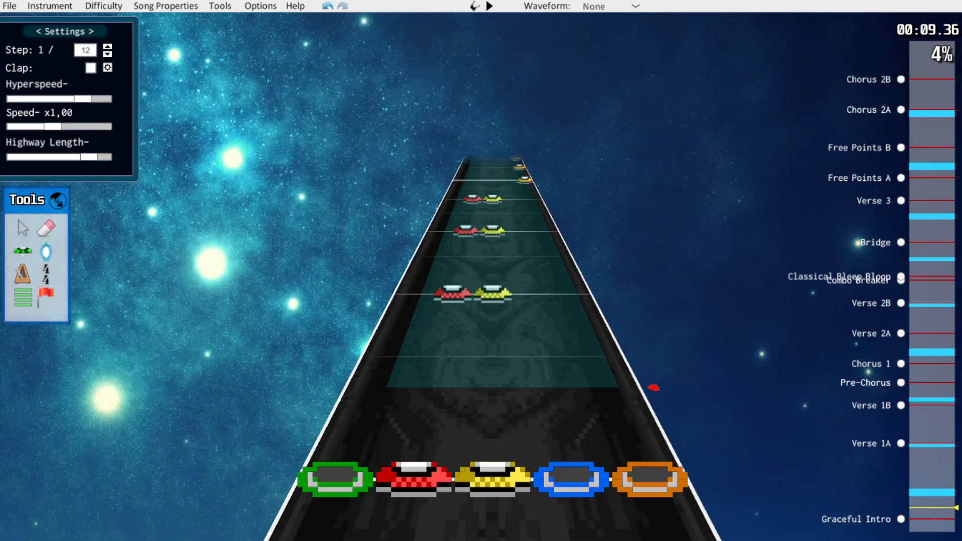
pyautogui.scroll(-1, 493, 321)
pyautogui.moveTo(611, 374); pyautogui.dragTo(617, 374)
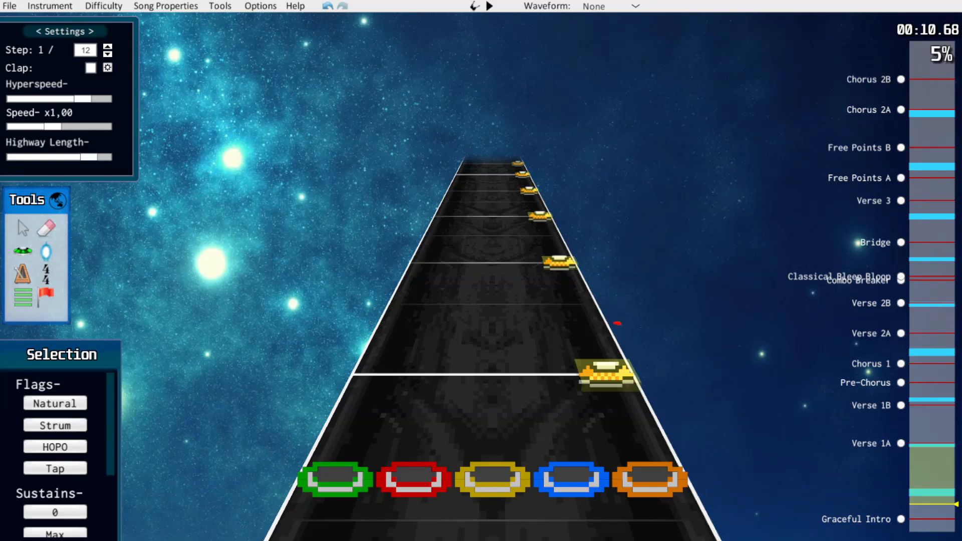
pyautogui.scroll(1, 666, 419)
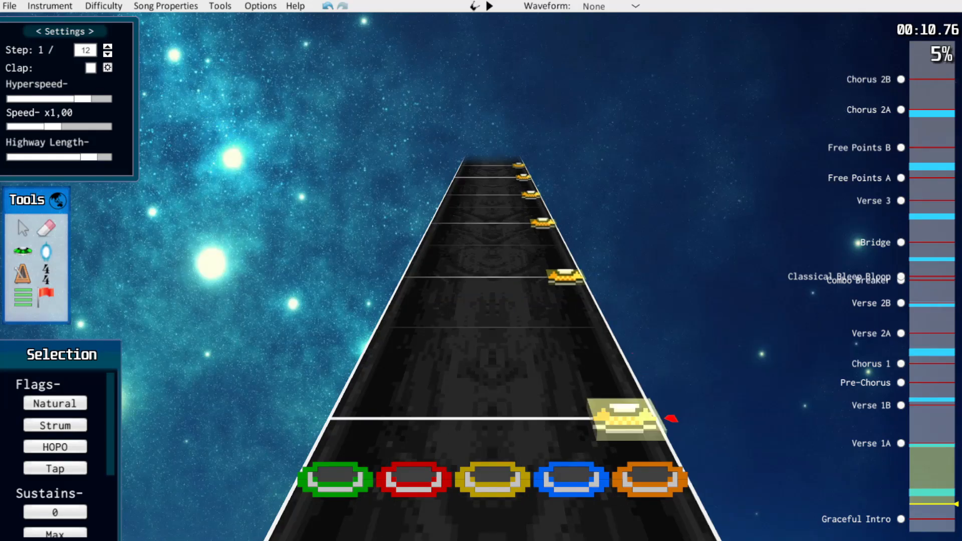
pyautogui.click(672, 418)
pyautogui.hotkey('ctrl', 'z')
pyautogui.hotkey('alt', 'a')
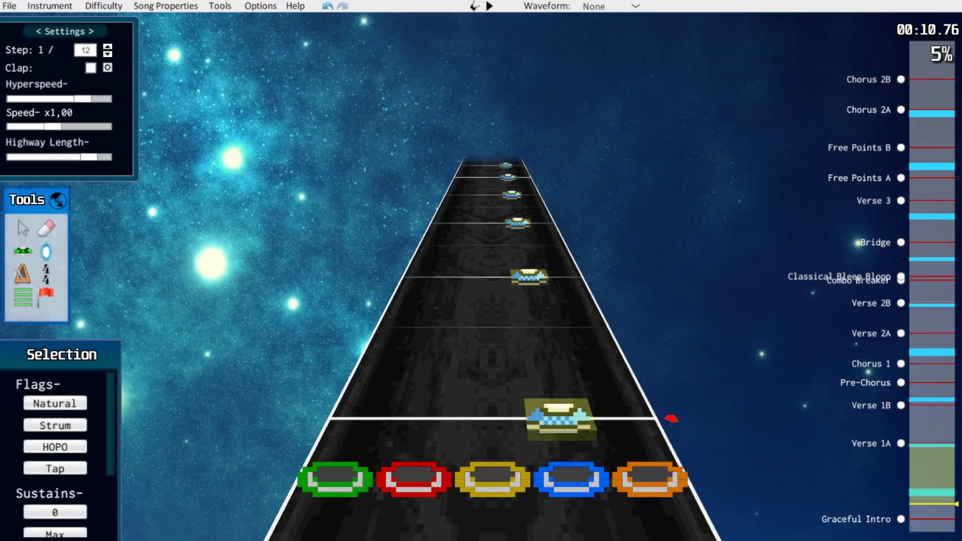
pyautogui.scroll(-1, 677, 436)
pyautogui.scroll(1, 641, 353)
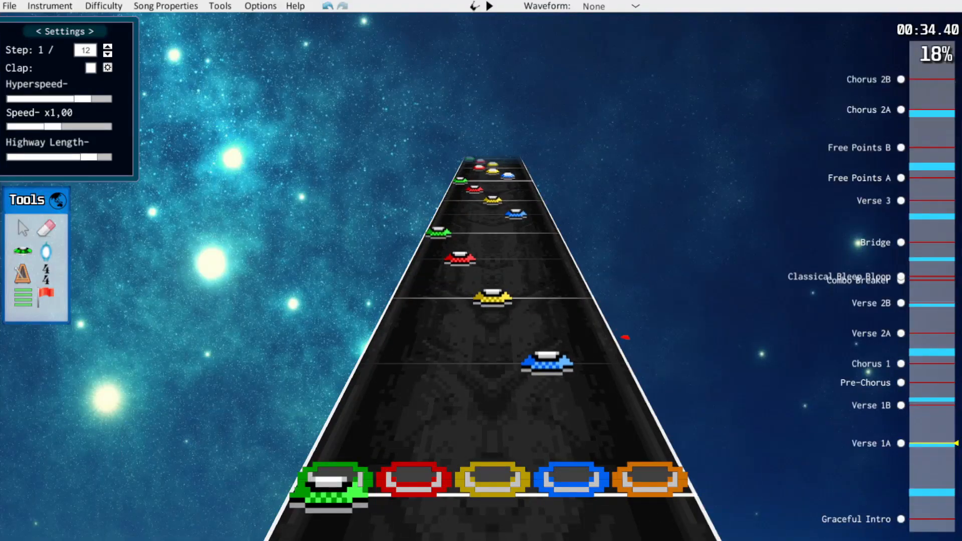
# Erase the red notes from the first two green-blue-yellow-red runs at the start of Verse 1A
pyautogui.scroll(-1, 491, 301)
pyautogui.scroll(1, 491, 301)
pyautogui.scroll(-1, 678, 425)
pyautogui.scroll(1, 678, 425)
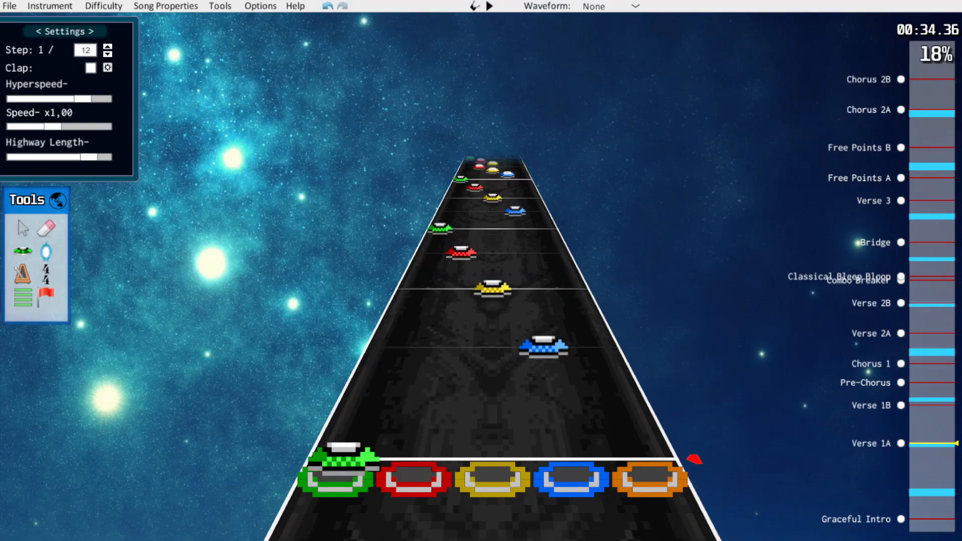
pyautogui.scroll(1, 658, 395)
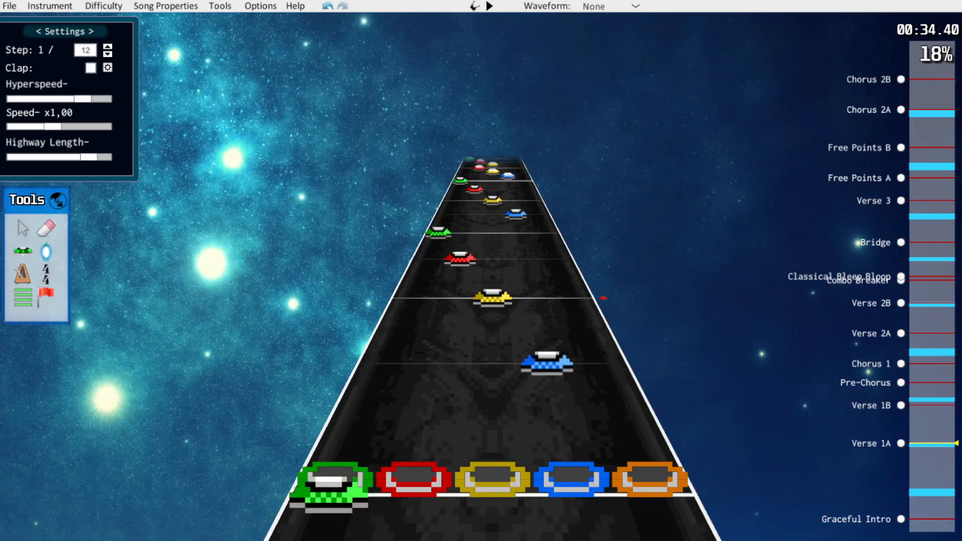
pyautogui.scroll(-1, 617, 324)
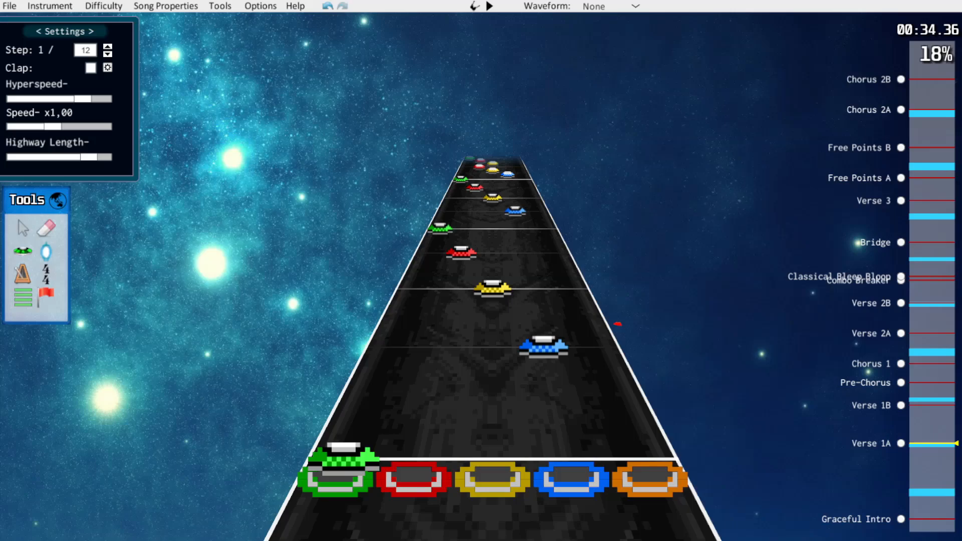
pyautogui.scroll(2, 608, 309)
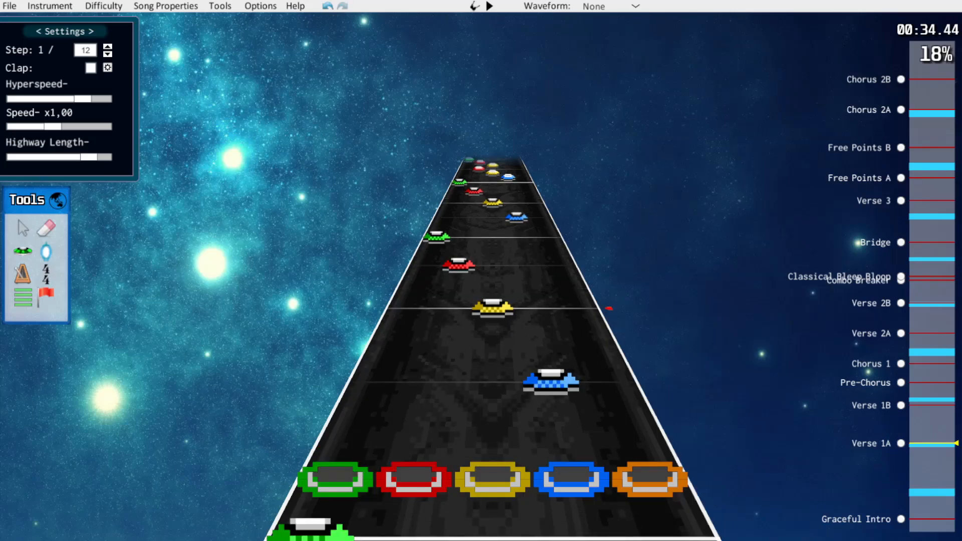
pyautogui.scroll(-2, 609, 308)
pyautogui.scroll(7, 598, 289)
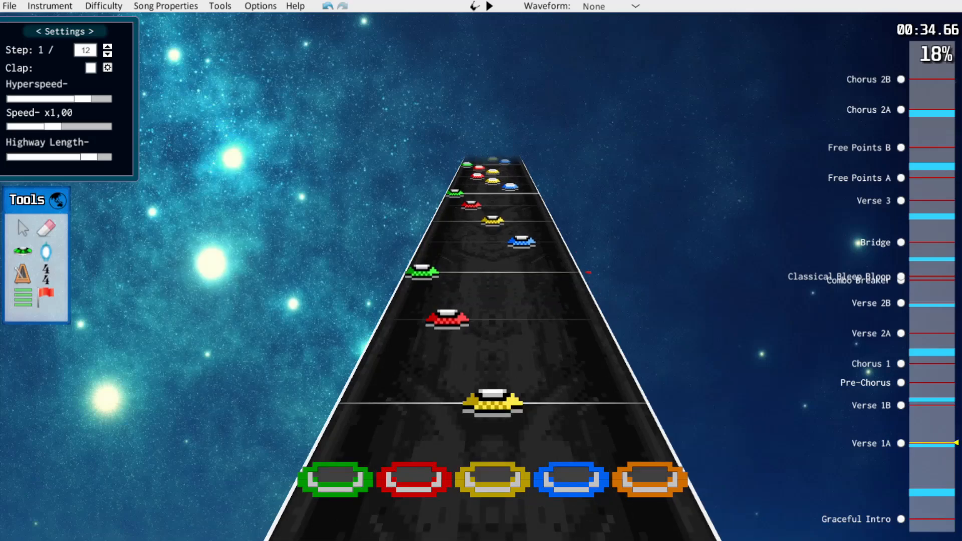
pyautogui.scroll(-2, 597, 289)
pyautogui.press('j')
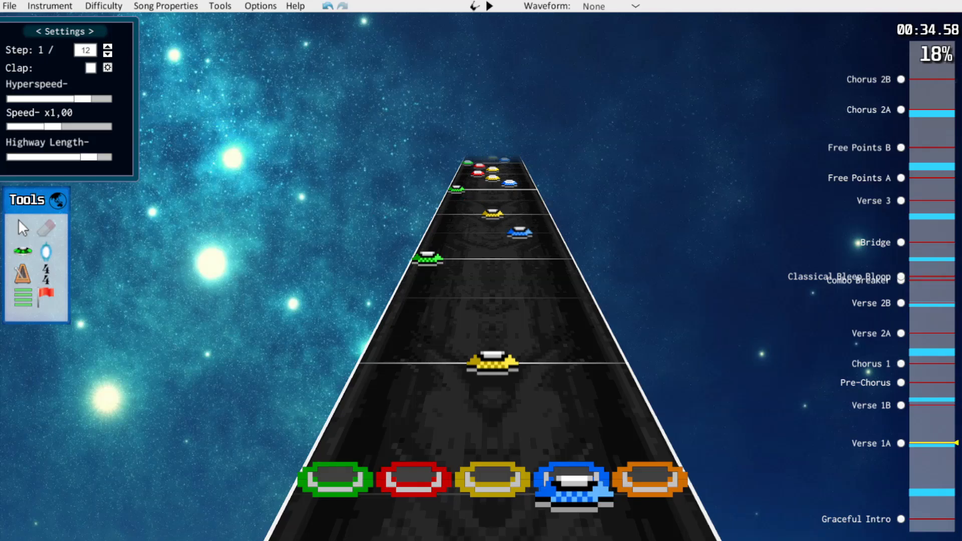
# Shift the blue and yellow notes of the first two Verse 1A runs to the yellow and red lanes
pyautogui.scroll(-5, 494, 326)
pyautogui.moveTo(475, 185); pyautogui.dragTo(560, 376)
pyautogui.moveTo(544, 346); pyautogui.dragTo(493, 336)
# Set the step to 1/8, thin the next fast runs in Verse 1A and place their remaining notes on 1/8 steps
pyautogui.press('Left')
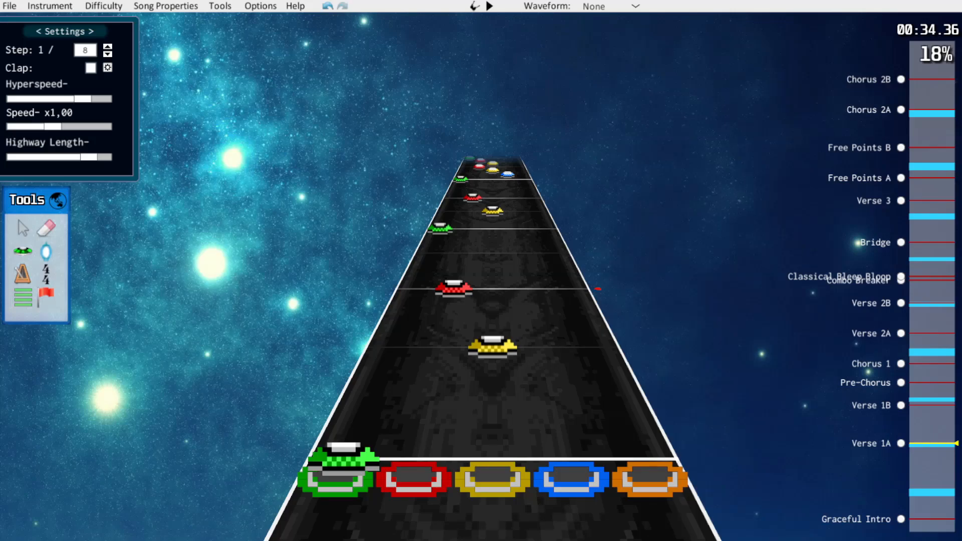
pyautogui.scroll(4, 597, 289)
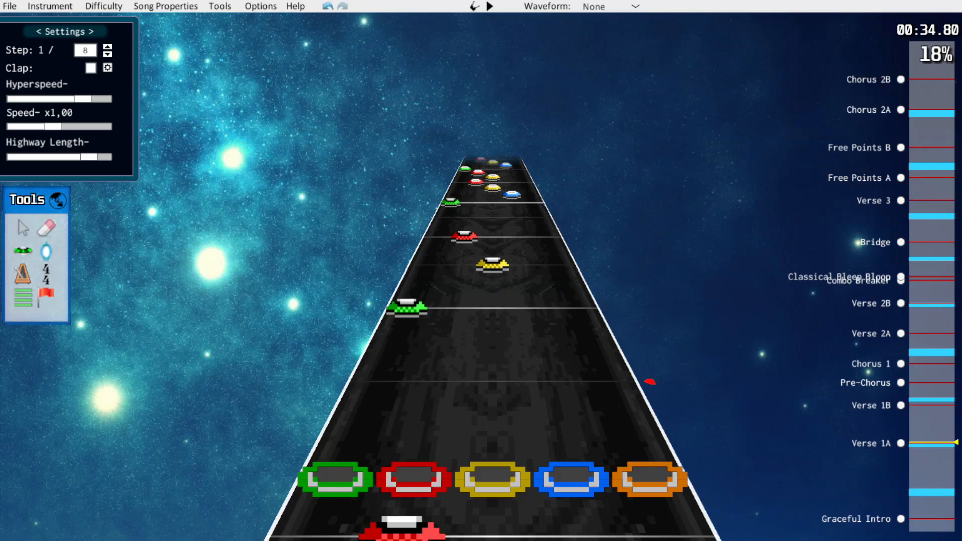
pyautogui.scroll(6, 646, 376)
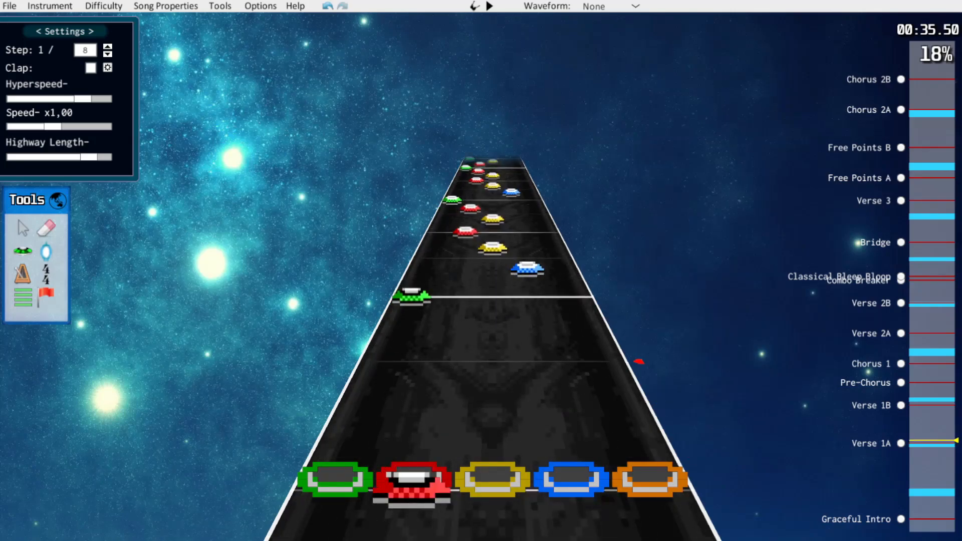
pyautogui.scroll(3, 639, 361)
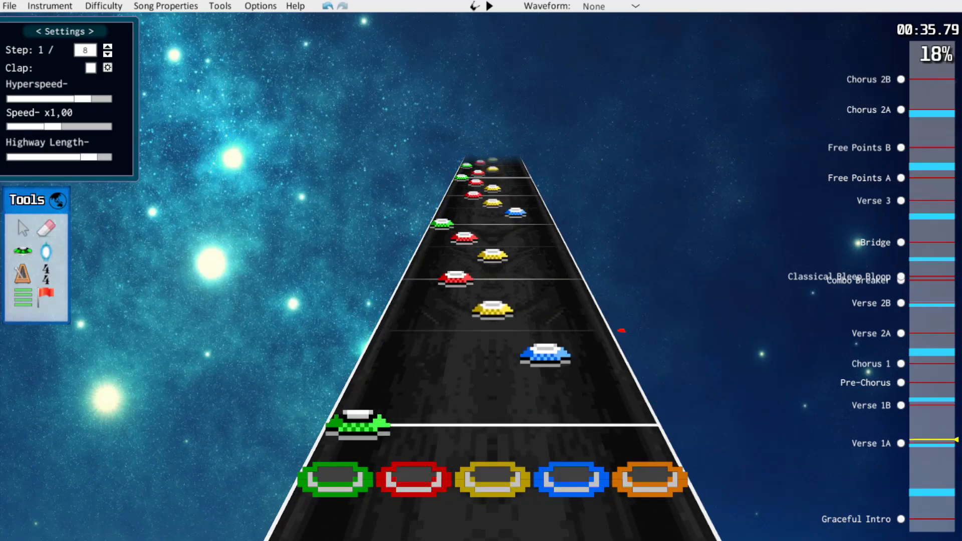
pyautogui.scroll(1, 555, 394)
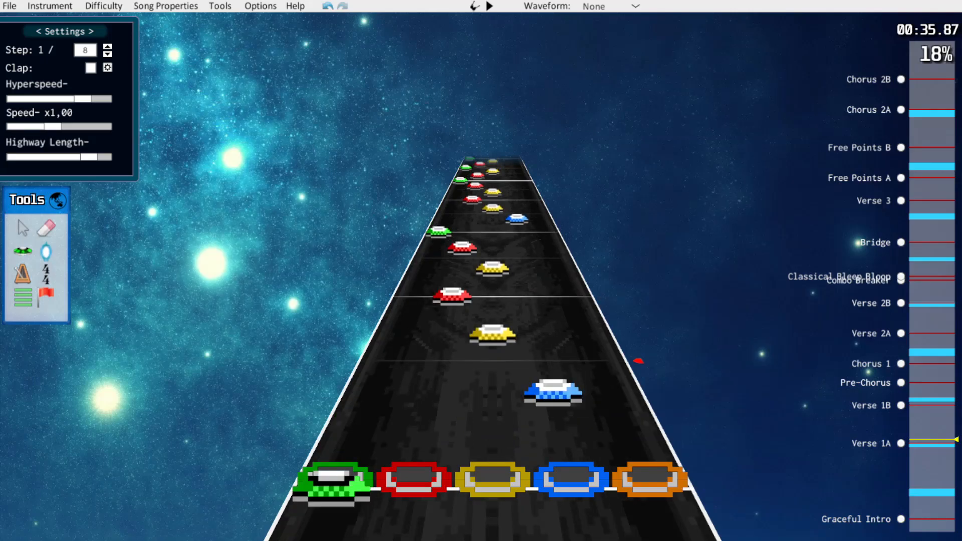
pyautogui.moveTo(555, 393); pyautogui.dragTo(555, 400)
pyautogui.scroll(1, 555, 400)
pyautogui.scroll(-1, 555, 390)
pyautogui.scroll(2, 521, 383)
pyautogui.moveTo(492, 386); pyautogui.dragTo(492, 380)
pyautogui.scroll(2, 493, 385)
pyautogui.scroll(5, 492, 391)
pyautogui.moveTo(545, 353); pyautogui.dragTo(462, 245)
pyautogui.scroll(-13, 493, 350)
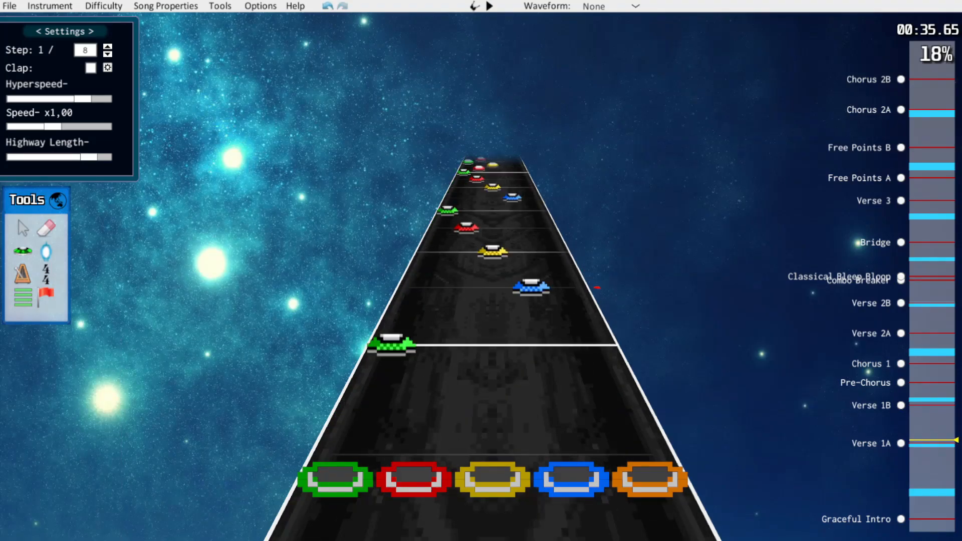
# Force the blue, yellow, red and green notes of the respaced Verse 1A runs to HOPOs and play them back
pyautogui.moveTo(612, 379); pyautogui.dragTo(426, 182)
pyautogui.press('f')
pyautogui.click(646, 376)
pyautogui.scroll(-1, 626, 361)
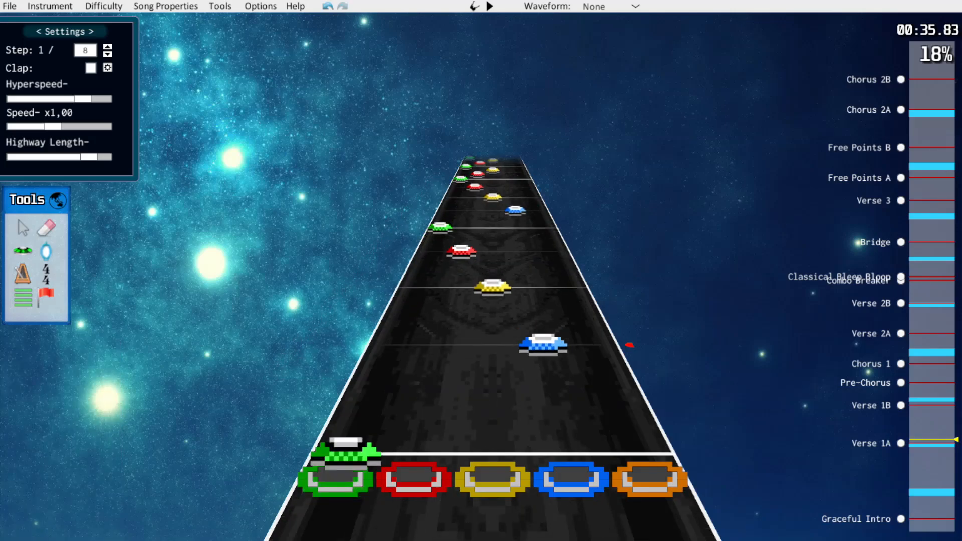
pyautogui.press('space')
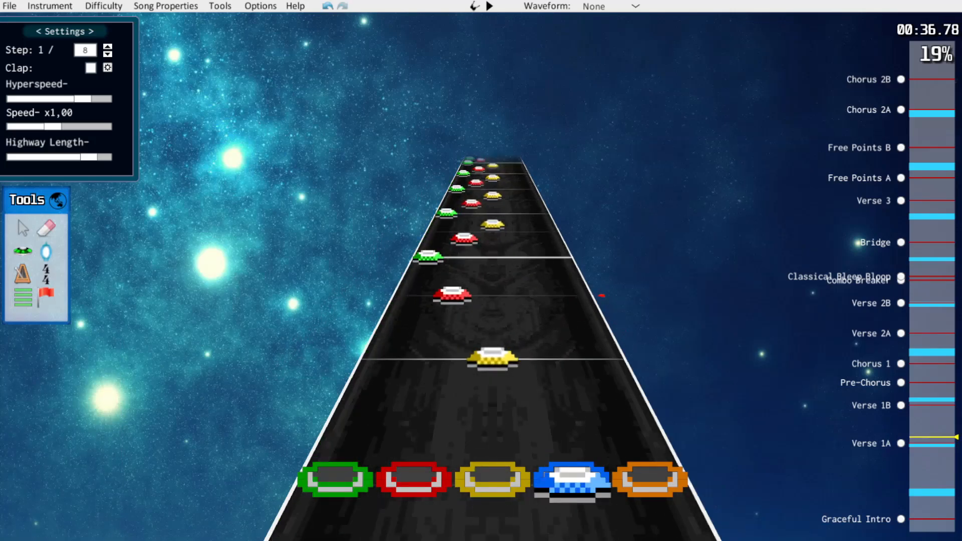
# Erase the yellow notes from the green-red-yellow pattern, space the remaining green and red notes on 1/8 steps and play it back
pyautogui.rightClick(492, 307)
pyautogui.scroll(1, 492, 311)
pyautogui.moveTo(440, 353); pyautogui.dragTo(454, 284)
pyautogui.rightClick(493, 273)
pyautogui.scroll(1, 491, 275)
pyautogui.press('space')
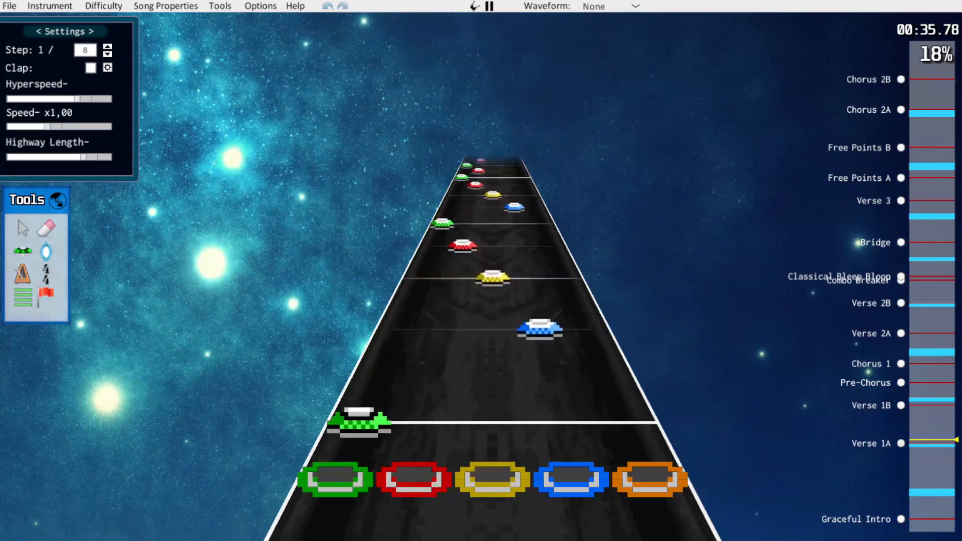
pyautogui.press('space')
# Thin the fast green-red trill in Verse 1A, place its remaining notes on 1/12 steps and play it back
pyautogui.press('space')
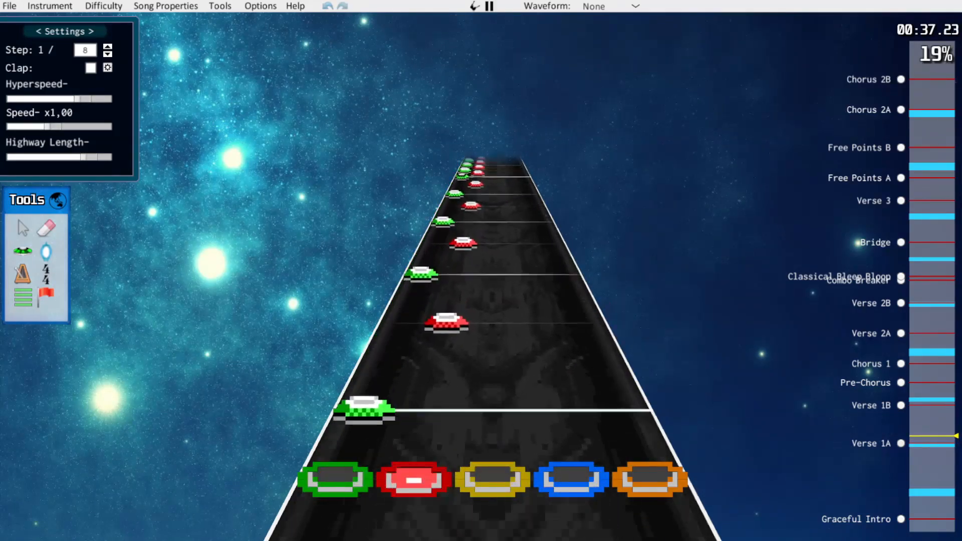
pyautogui.press('space')
pyautogui.press('w')
pyautogui.moveTo(432, 388); pyautogui.dragTo(436, 373)
pyautogui.moveTo(393, 344); pyautogui.dragTo(405, 313)
pyautogui.rightClick(416, 287)
pyautogui.scroll(2, 450, 296)
pyautogui.rightClick(444, 325)
pyautogui.scroll(1, 426, 311)
pyautogui.moveTo(451, 301); pyautogui.dragTo(449, 310)
pyautogui.rightClick(459, 261)
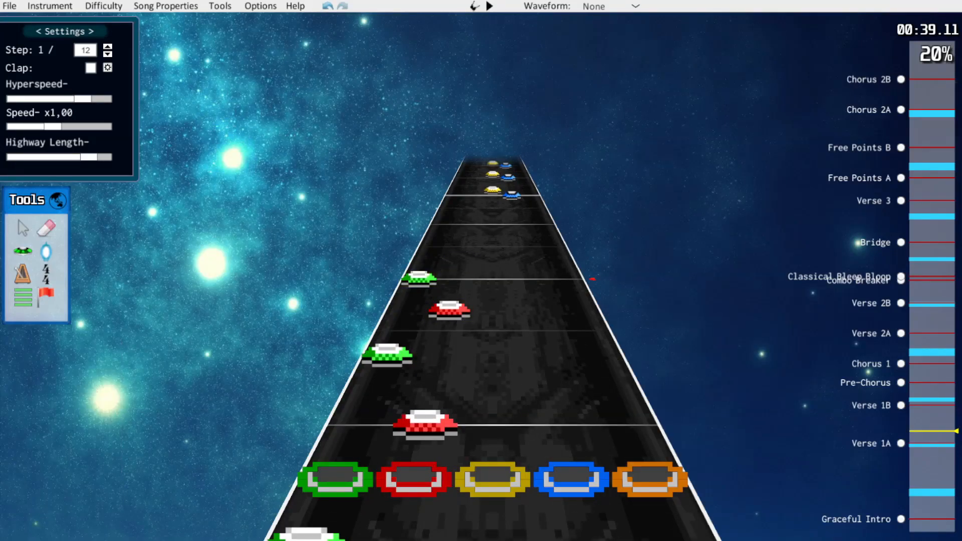
pyautogui.scroll(-9, 596, 290)
pyautogui.scroll(1, 610, 311)
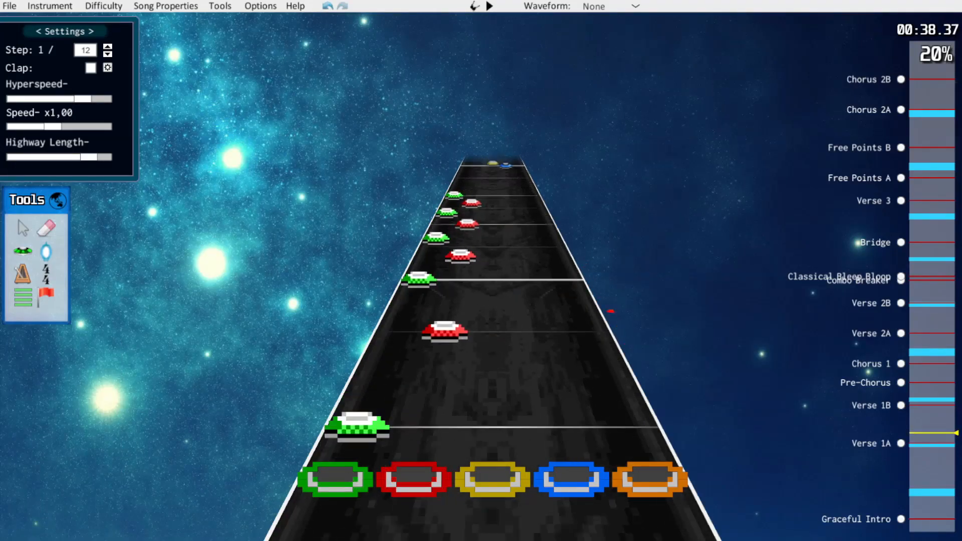
pyautogui.scroll(2, 642, 367)
pyautogui.scroll(-6, 564, 229)
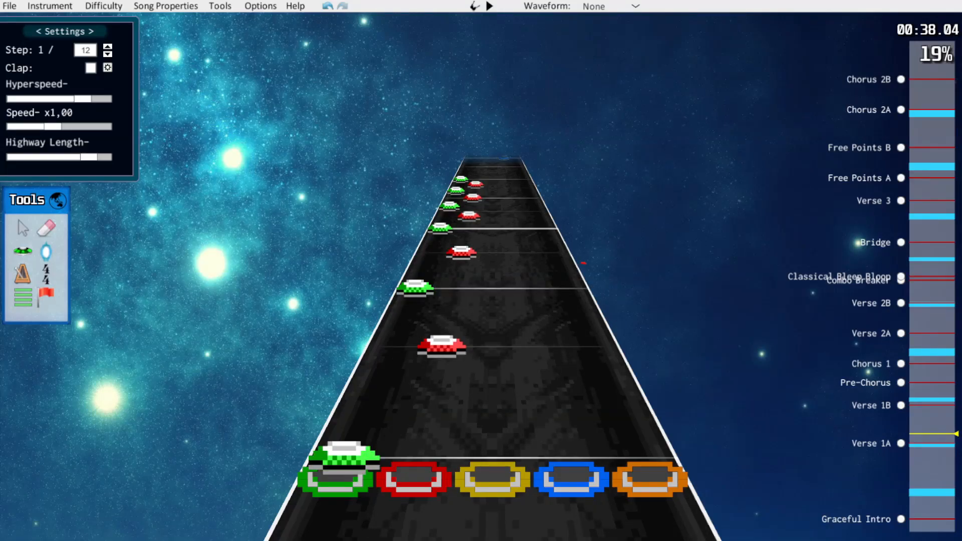
pyautogui.scroll(-2, 491, 351)
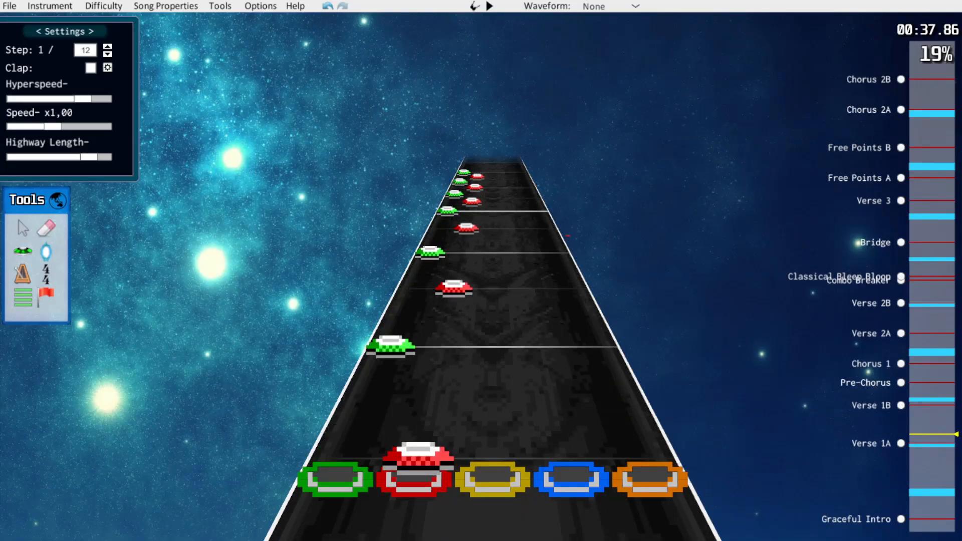
pyautogui.press('space')
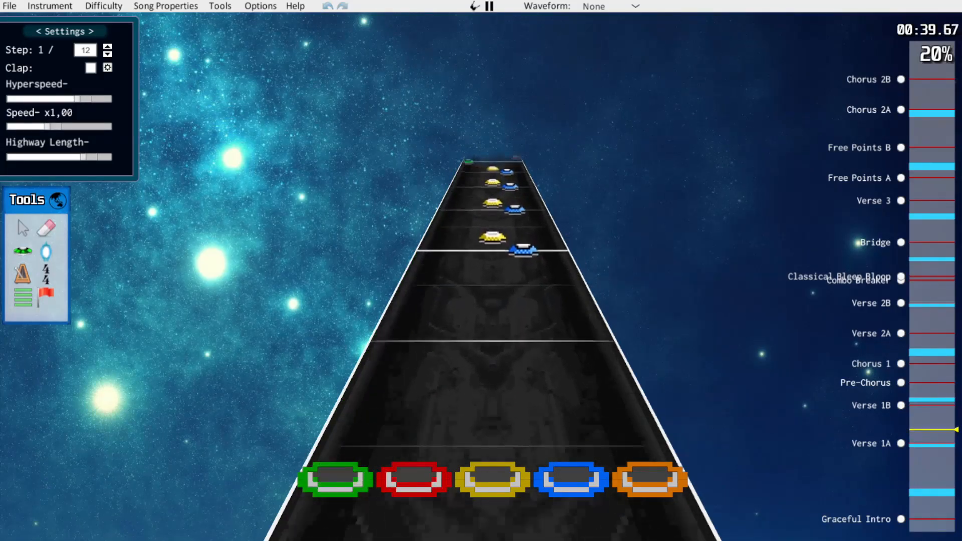
# Reduce the blue-yellow pairs after the trill to single yellow notes by erasing the yellows and moving the blues to the yellow lane
pyautogui.press('space')
pyautogui.press('k')
pyautogui.moveTo(493, 371)
pyautogui.mouseDown()
pyautogui.moveTo(493, 190)
pyautogui.moveTo(592, 427)
pyautogui.mouseUp()
pyautogui.press('j')
pyautogui.moveTo(560, 426); pyautogui.dragTo(492, 426)
pyautogui.click(496, 359)
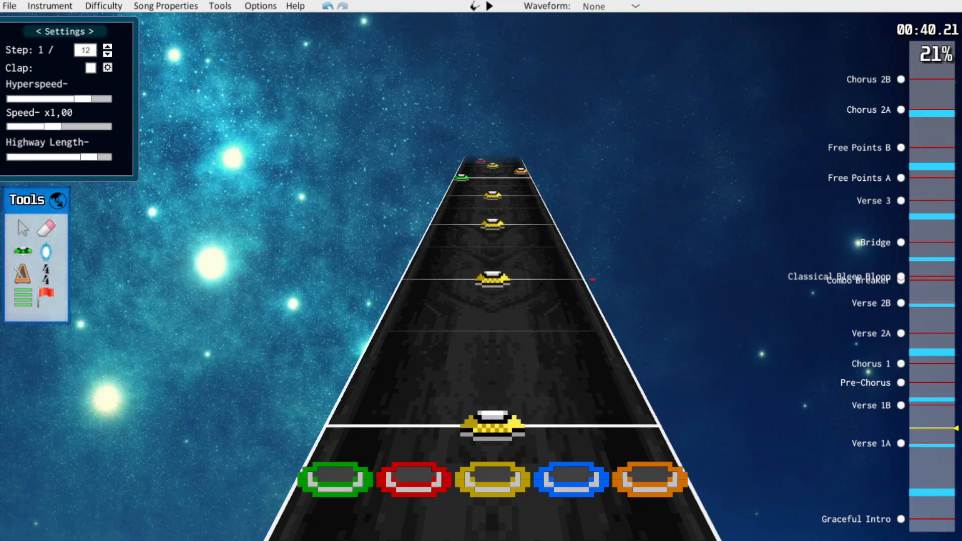
pyautogui.press('space')
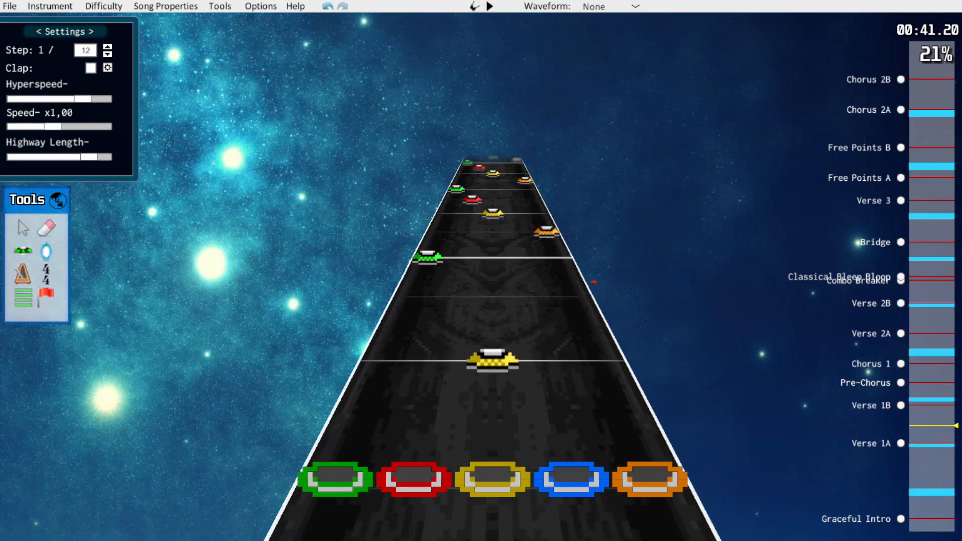
# Erase the red notes from the green-orange-yellow-red runs and shift their orange and yellow notes one lane down
pyautogui.press('space')
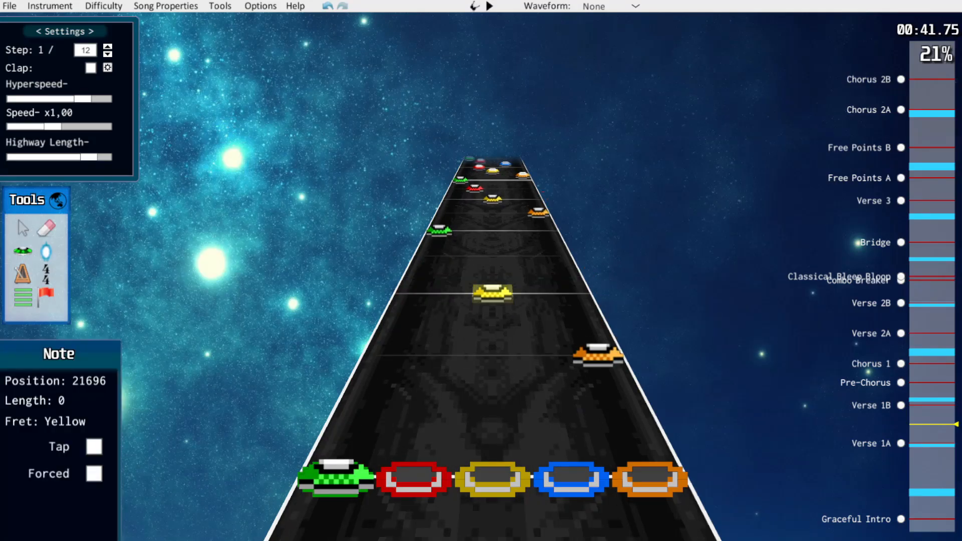
pyautogui.click(492, 199)
pyautogui.moveTo(479, 187); pyautogui.dragTo(611, 383)
pyautogui.moveTo(597, 355); pyautogui.dragTo(545, 354)
# Set the step to 1/8 and move the notes of the following fast run in Verse 1A onto 1/8 steps
pyautogui.press('Left')
pyautogui.scroll(4, 545, 326)
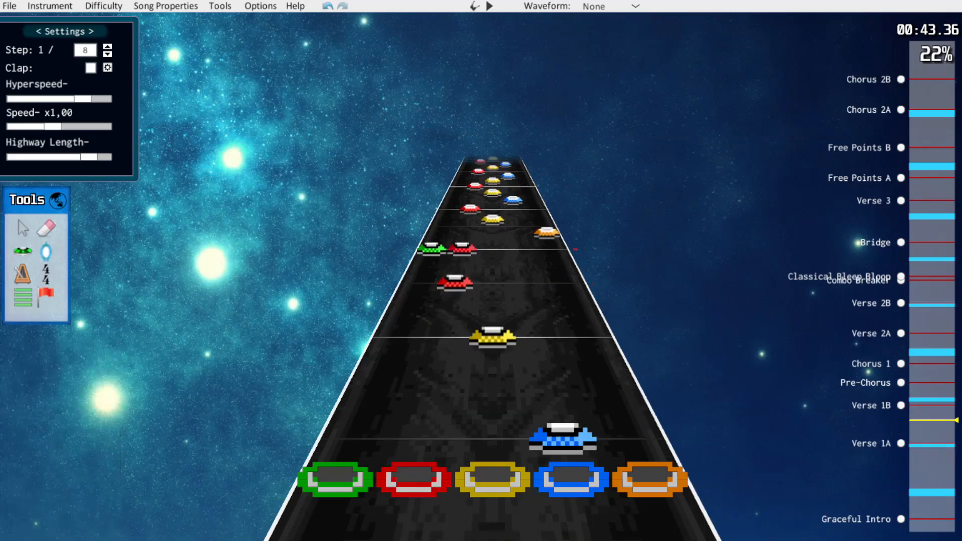
pyautogui.moveTo(493, 316); pyautogui.dragTo(493, 283)
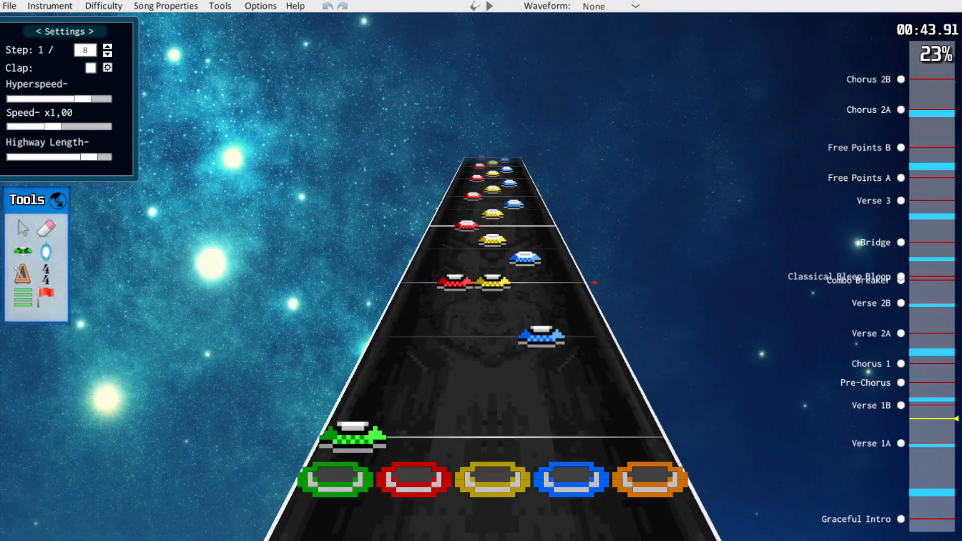
pyautogui.scroll(-4, 492, 300)
# Toggle the forced flag on the blue, red and green notes of the respaced run
pyautogui.click(538, 325)
pyautogui.press('f')
pyautogui.click(462, 244)
pyautogui.press('f')
pyautogui.click(442, 222)
pyautogui.press('f')
pyautogui.scroll(5, 492, 300)
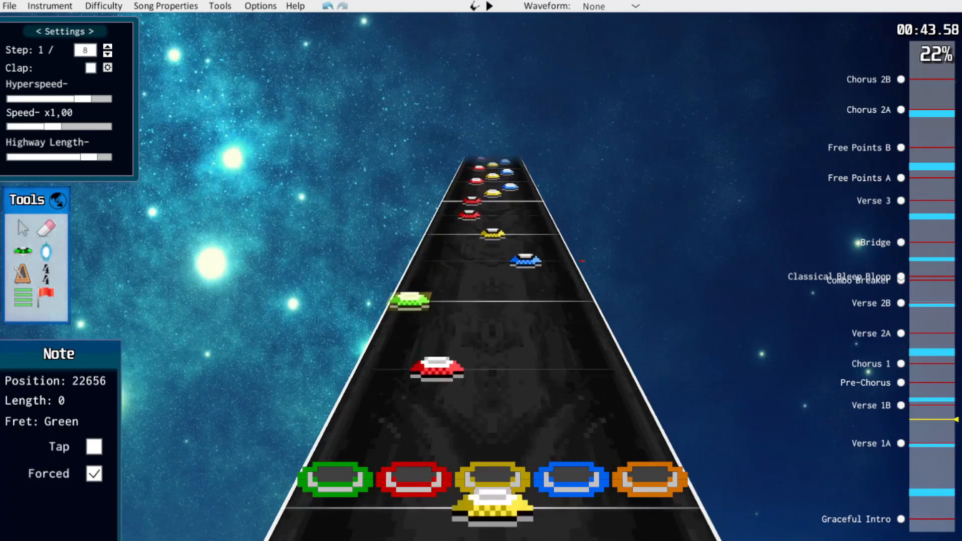
# Simplify the repeated red-yellow-blue runs of Verse 1A by moving red and yellow notes and erasing blue ones
pyautogui.click(539, 324)
pyautogui.scroll(-3, 493, 300)
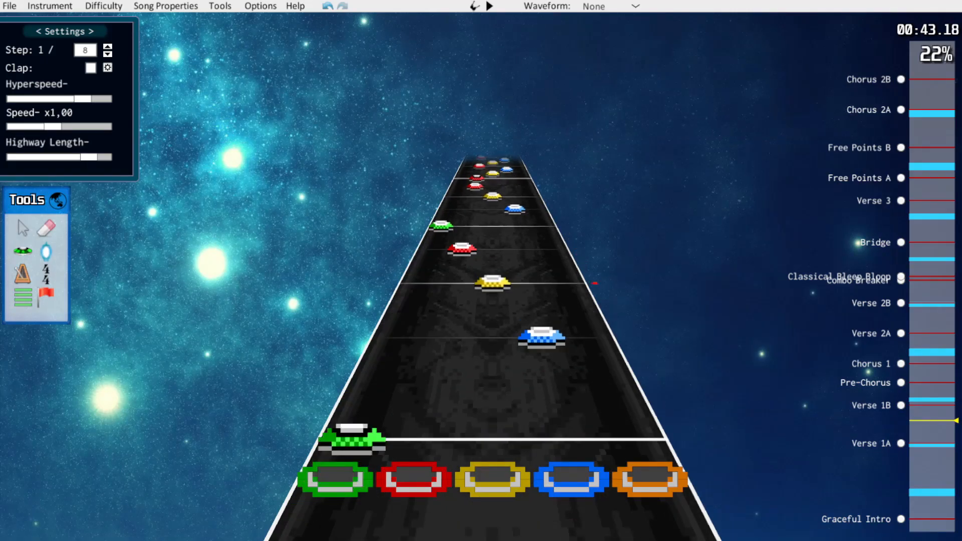
pyautogui.scroll(4, 492, 300)
pyautogui.scroll(4, 493, 300)
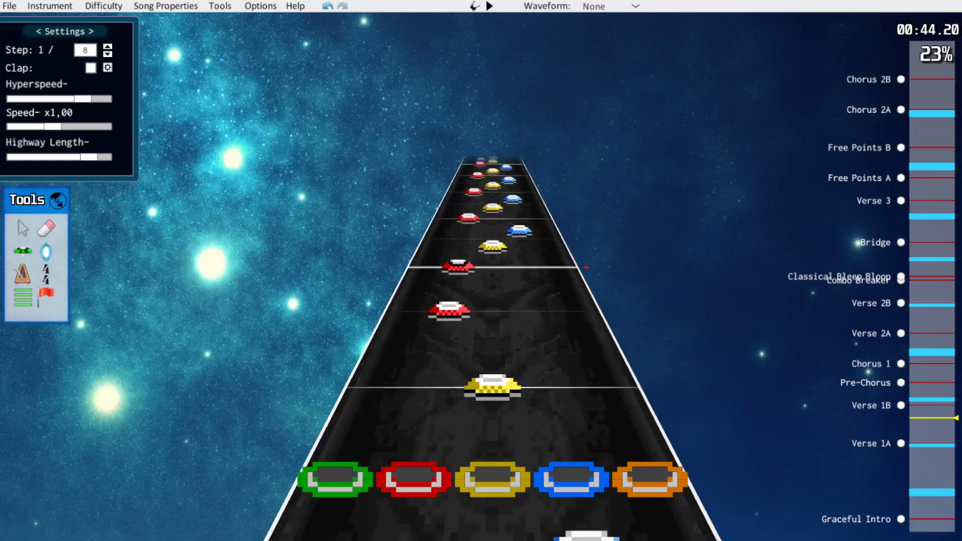
pyautogui.scroll(1, 492, 300)
pyautogui.moveTo(424, 435); pyautogui.dragTo(354, 435)
pyautogui.moveTo(493, 361); pyautogui.dragTo(493, 336)
pyautogui.rightClick(537, 316)
pyautogui.moveTo(456, 282); pyautogui.dragTo(417, 282)
pyautogui.moveTo(492, 257); pyautogui.dragTo(445, 225)
pyautogui.rightClick(521, 239)
pyautogui.moveTo(492, 213); pyautogui.dragTo(492, 209)
pyautogui.scroll(3, 493, 250)
pyautogui.rightClick(527, 268)
pyautogui.moveTo(462, 248); pyautogui.dragTo(432, 248)
pyautogui.moveTo(492, 232); pyautogui.dragTo(492, 225)
pyautogui.rightClick(516, 219)
# Select the simplified run's notes in Verse 1A, flag them as HOPO and play the section back
pyautogui.scroll(-2, 493, 251)
pyautogui.scroll(-1, 517, 219)
pyautogui.moveTo(423, 179); pyautogui.dragTo(581, 434)
pyautogui.click(60, 446)
pyautogui.press('space')
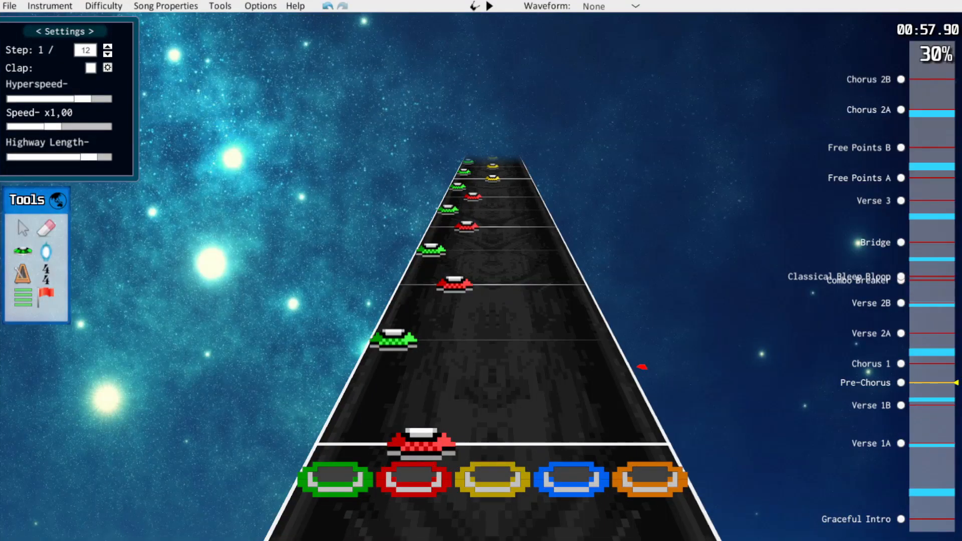
# Erase the green notes between the red notes at the start of the Pre-Chorus
pyautogui.press('j')
pyautogui.click(430, 250)
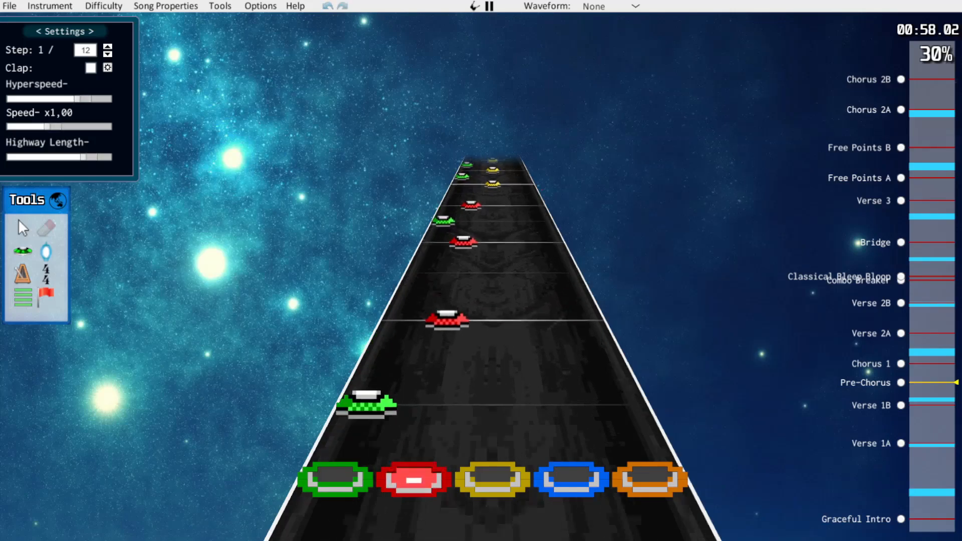
pyautogui.scroll(-3, 492, 326)
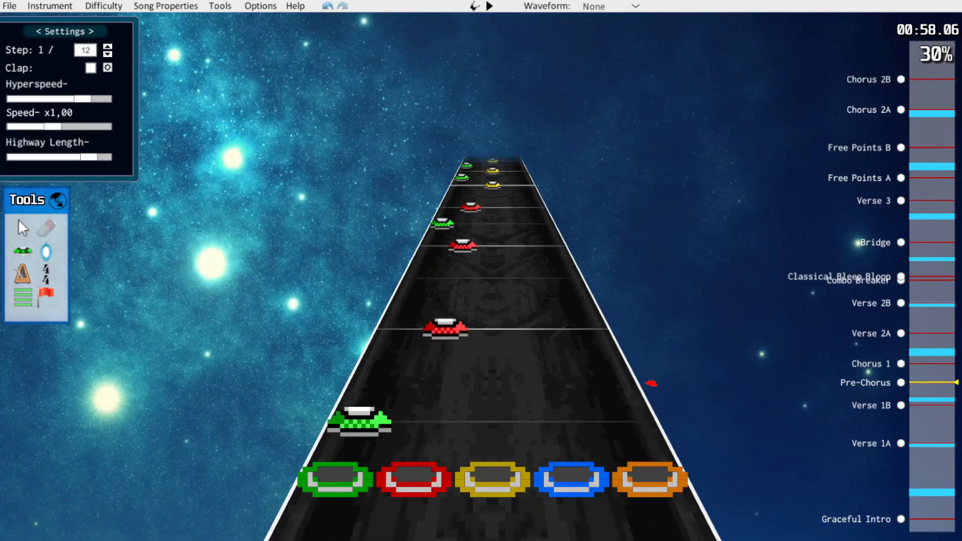
pyautogui.press('Up')
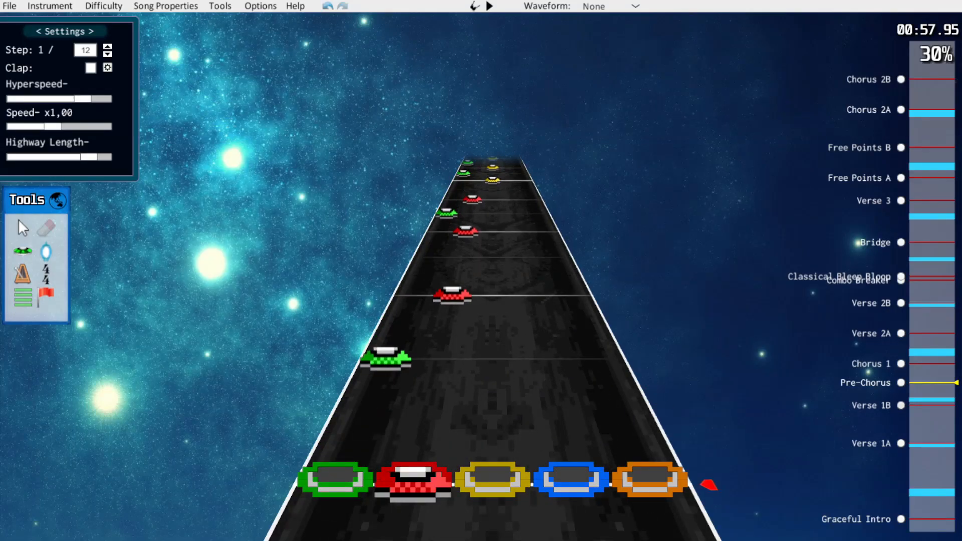
pyautogui.hotkey('alt', 'Down')
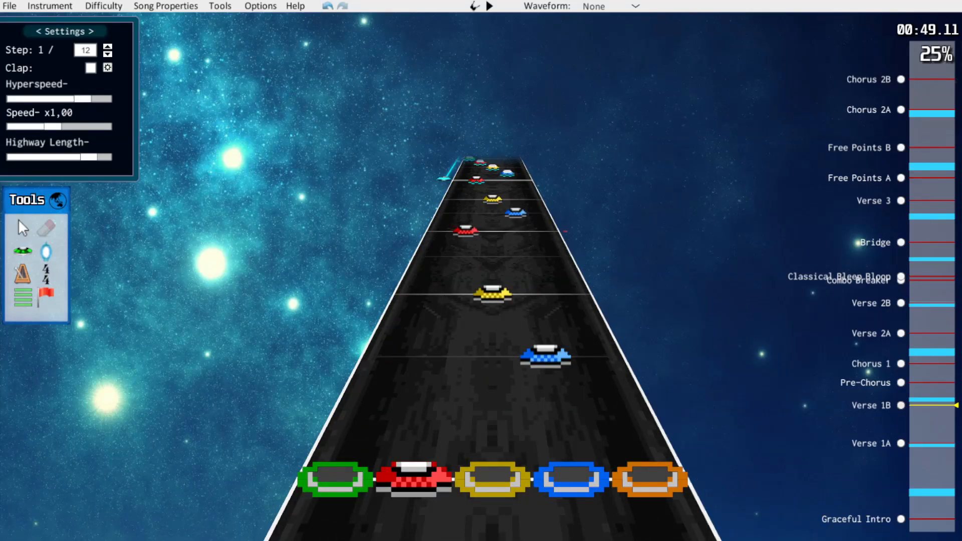
pyautogui.hotkey('alt', 'Up')
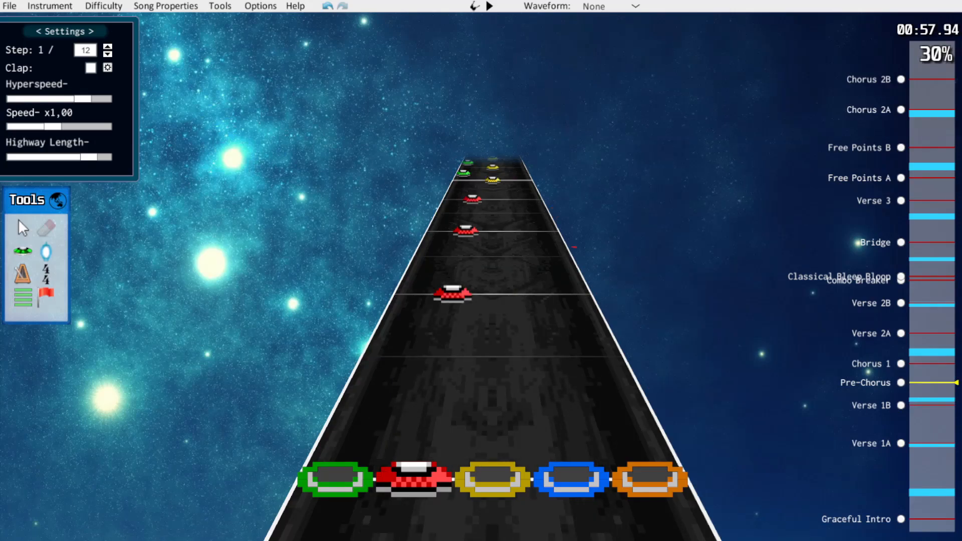
# Play back the Pre-Chorus and shift its remaining notes one lane down, reds to green and yellows to red
pyautogui.press('space')
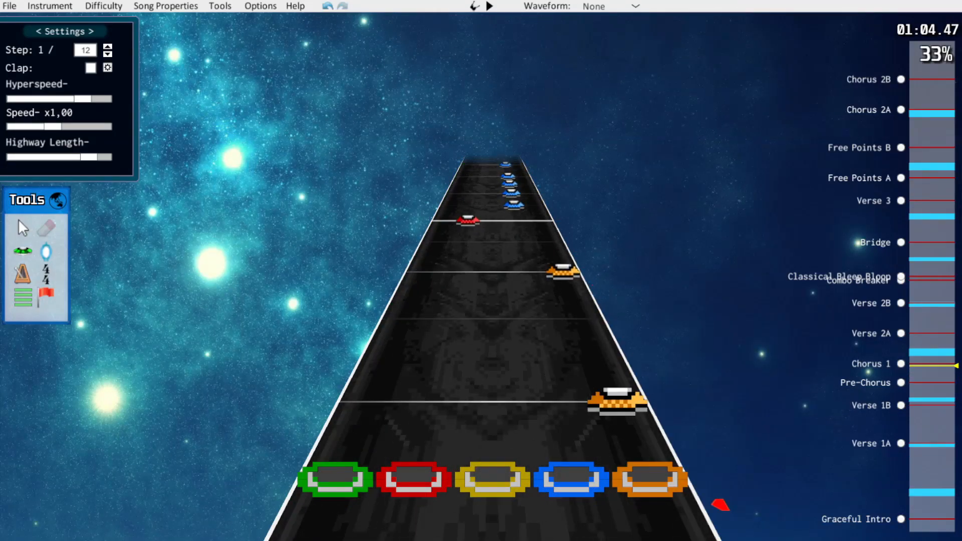
pyautogui.moveTo(421, 281); pyautogui.dragTo(638, 361)
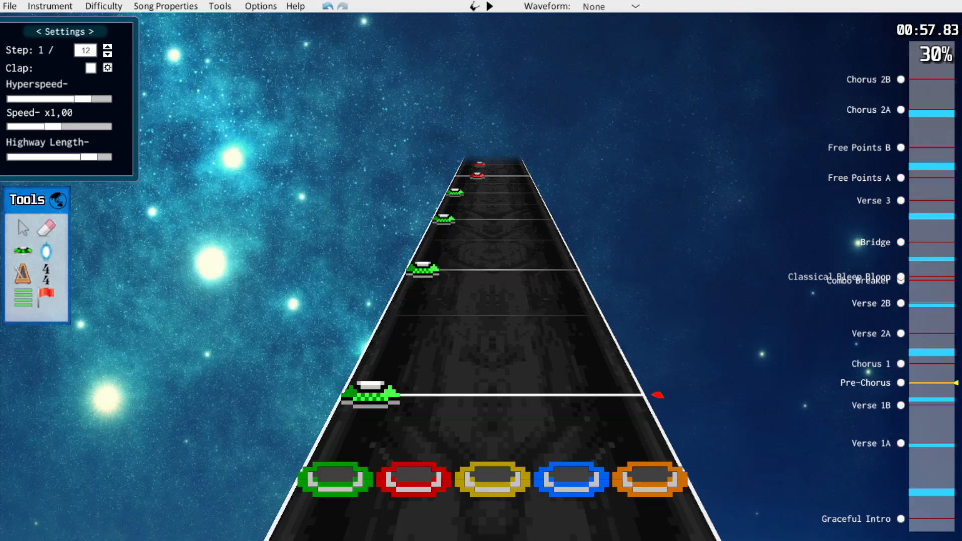
pyautogui.scroll(-2, 493, 374)
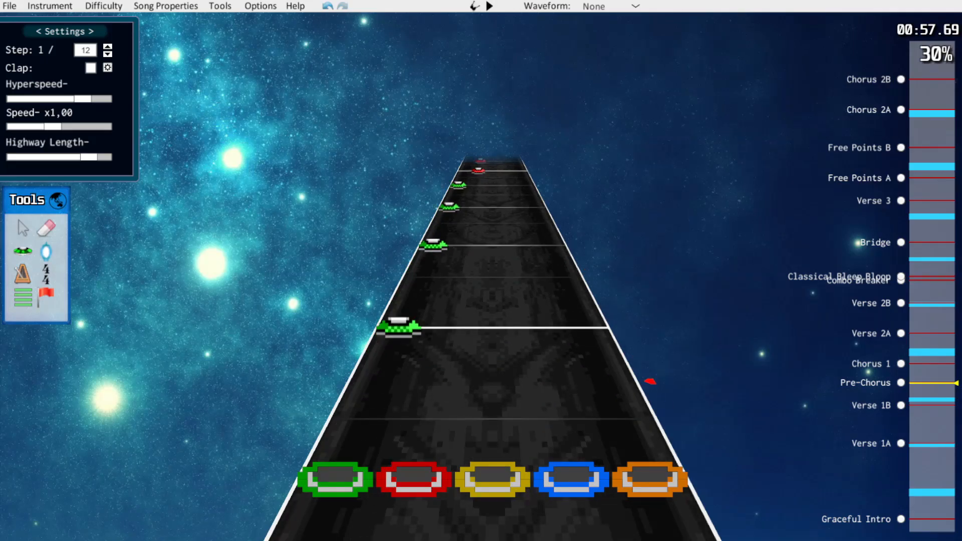
# Compare how the Pre-Chorus is charted on the Medium, Hard and Expert difficulties
pyautogui.press('space')
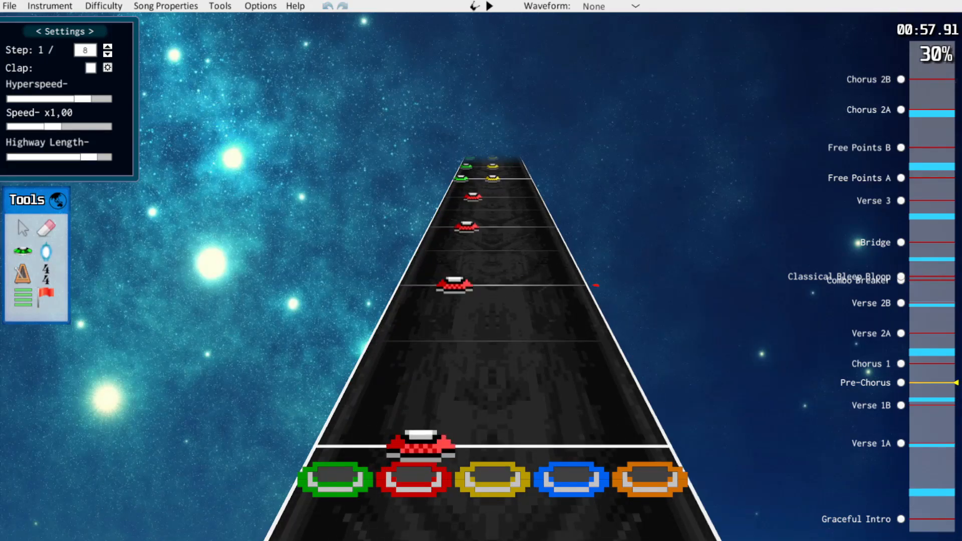
pyautogui.press('space')
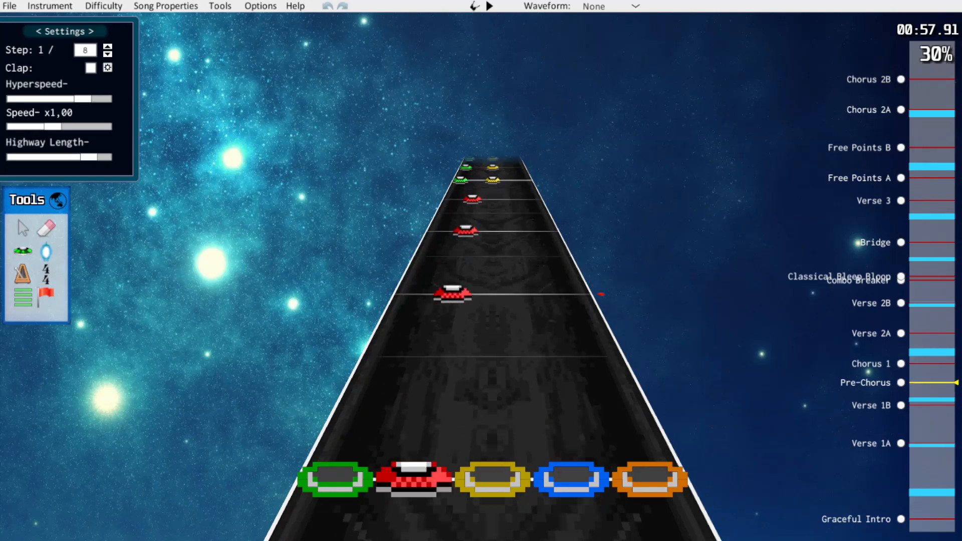
pyautogui.press('space')
pyautogui.scroll(3, 493, 350)
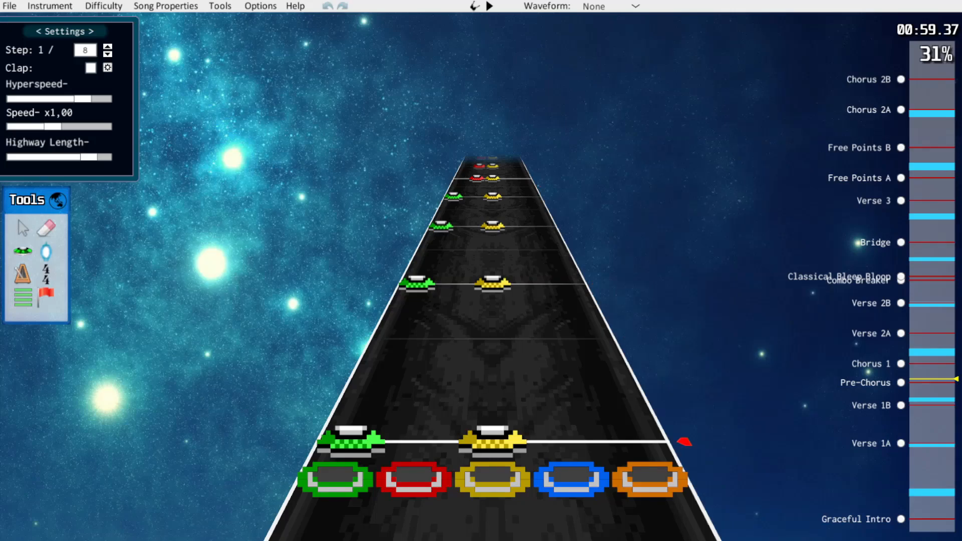
pyautogui.scroll(6, 493, 351)
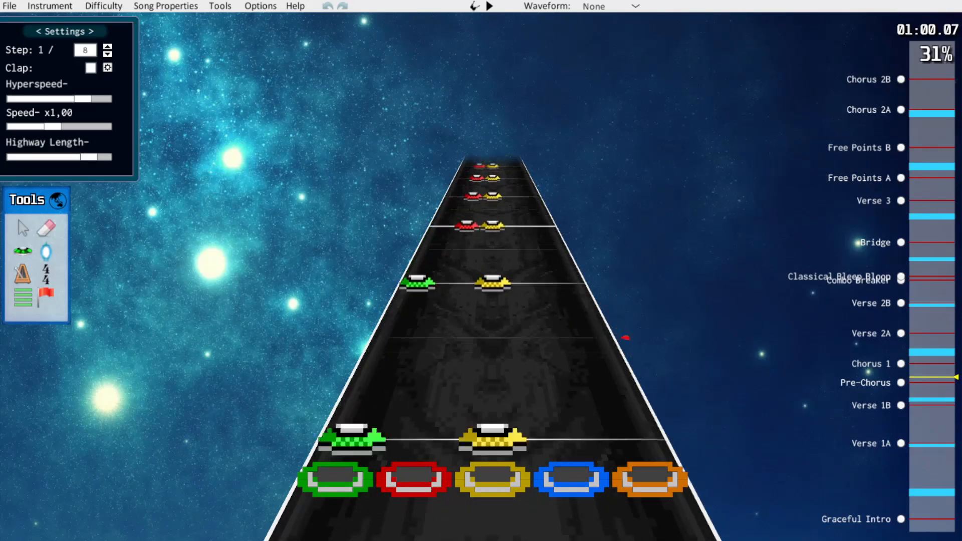
pyautogui.scroll(3, 493, 350)
pyautogui.scroll(-6, 493, 351)
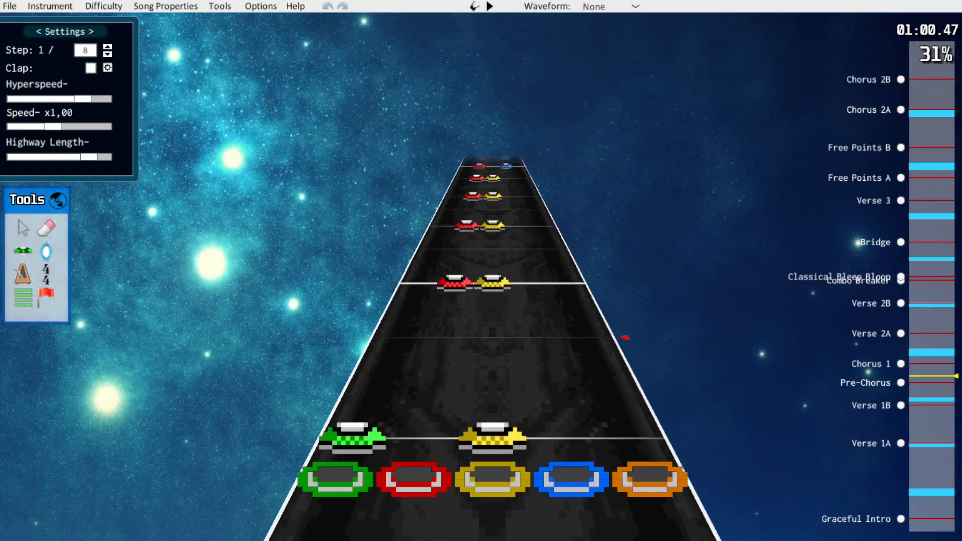
pyautogui.scroll(-5, 590, 275)
pyautogui.scroll(2, 703, 474)
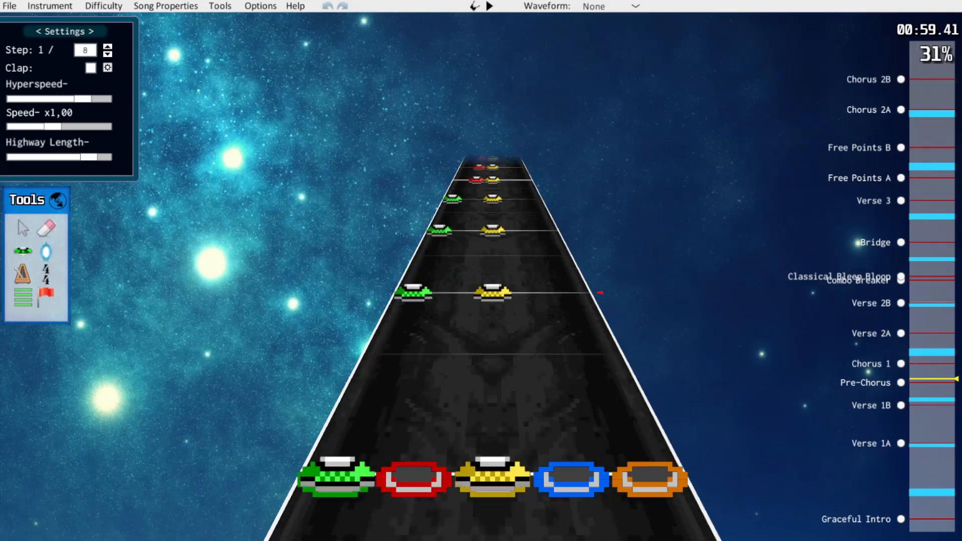
pyautogui.click(104, 6)
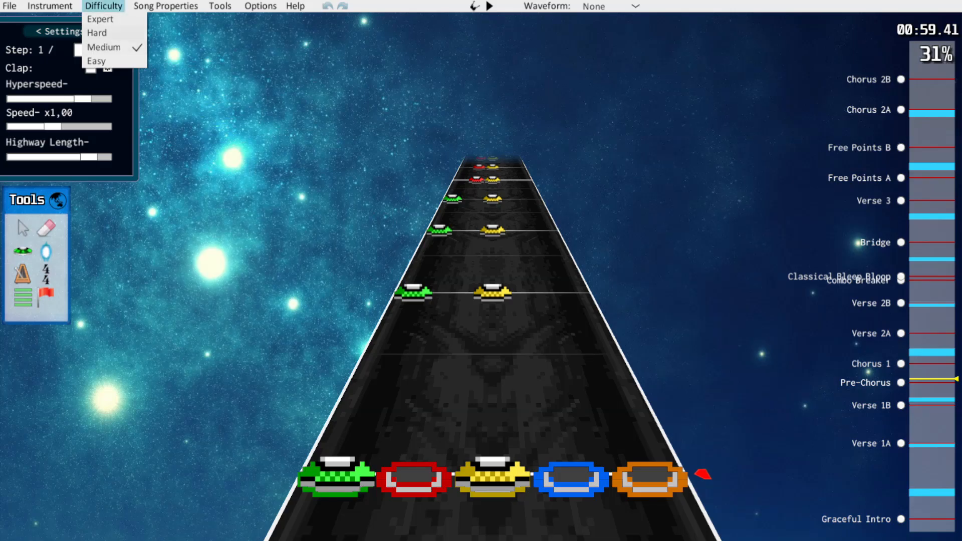
pyautogui.click(97, 33)
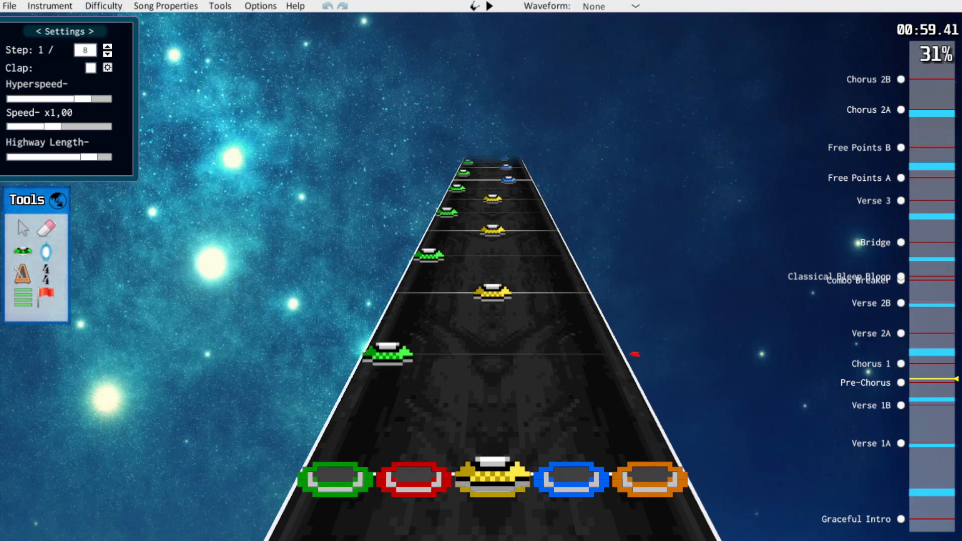
pyautogui.click(104, 6)
pyautogui.click(101, 19)
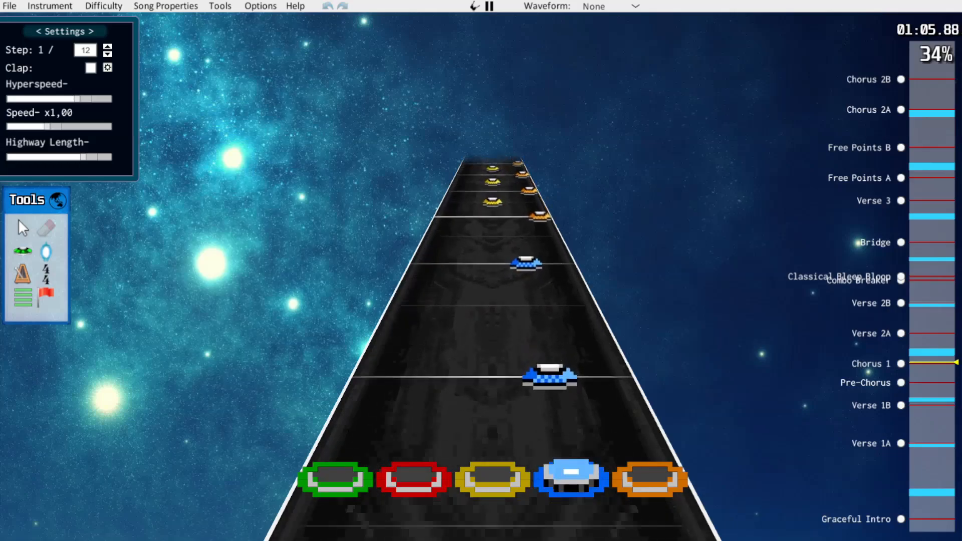
# Erase the off-beat blue notes from the opening run of Chorus 1 and play it back
pyautogui.scroll(-5, 524, 281)
pyautogui.scroll(1, 524, 281)
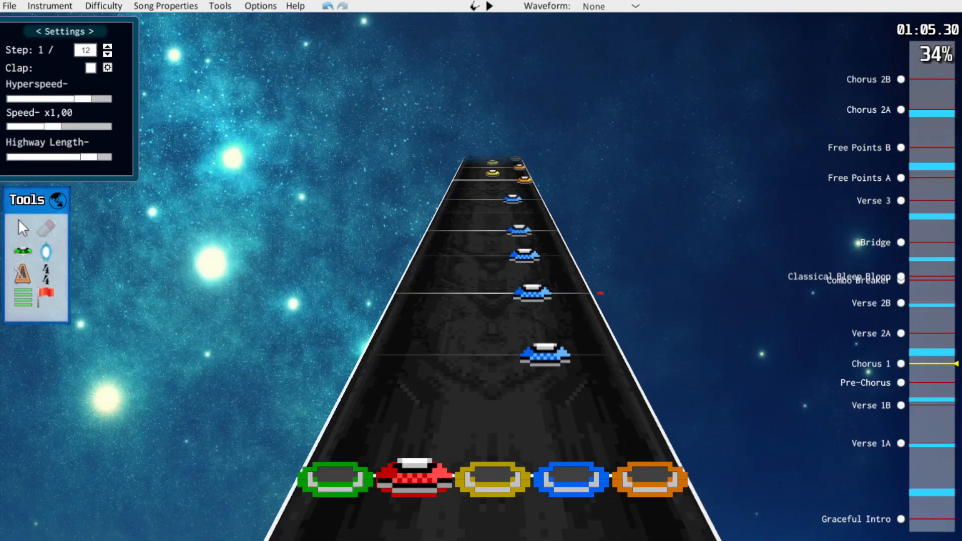
pyautogui.click(525, 254)
pyautogui.click(546, 355)
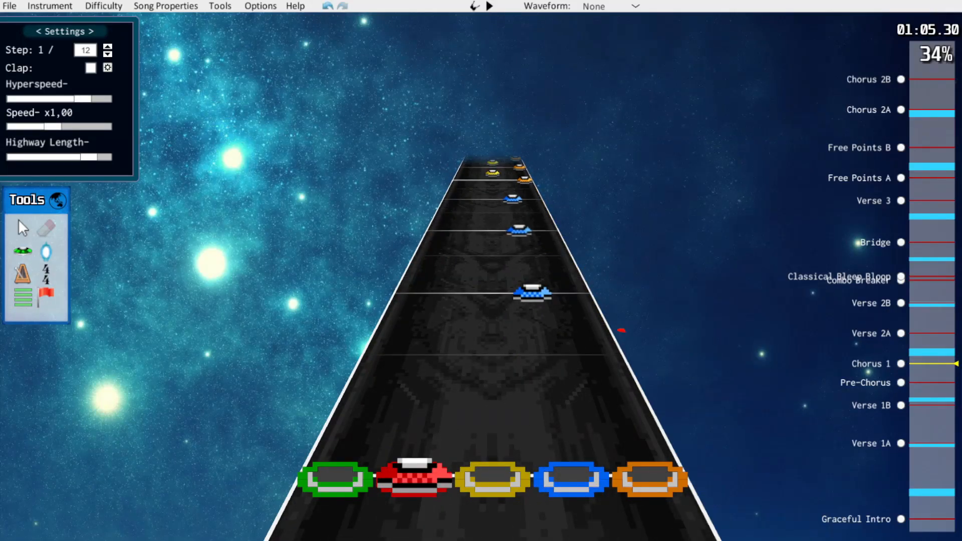
pyautogui.press('space')
pyautogui.press('space')
pyautogui.scroll(-2, 531, 321)
pyautogui.scroll(-3, 611, 313)
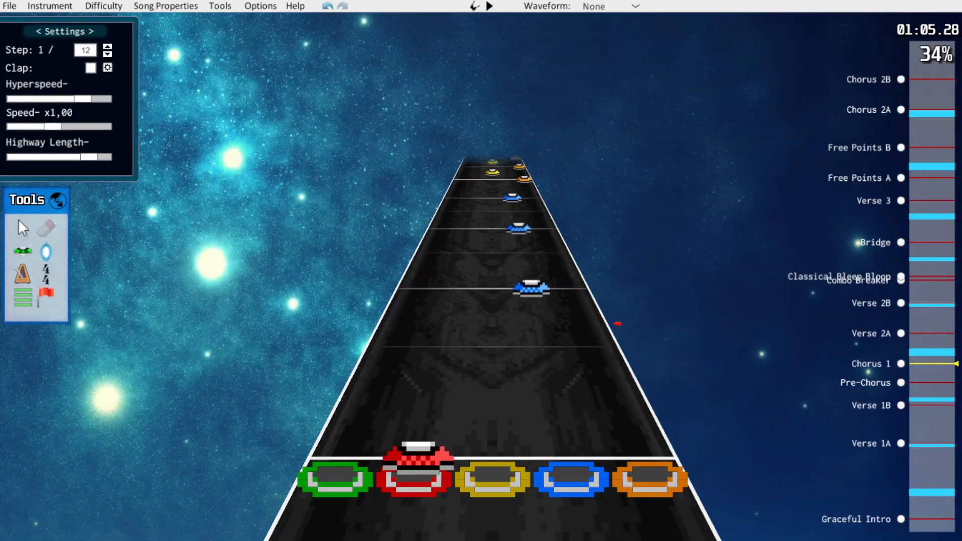
# Set the step to 1/16, place a blue note at position 33888 after Chorus 1's opening red note, and play it back
pyautogui.press('y')
pyautogui.press('w')
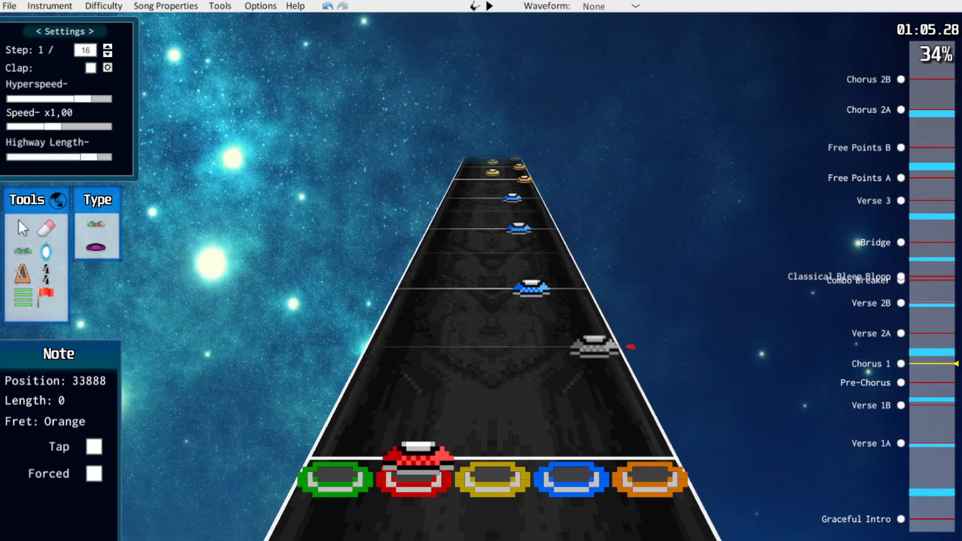
pyautogui.click(629, 344)
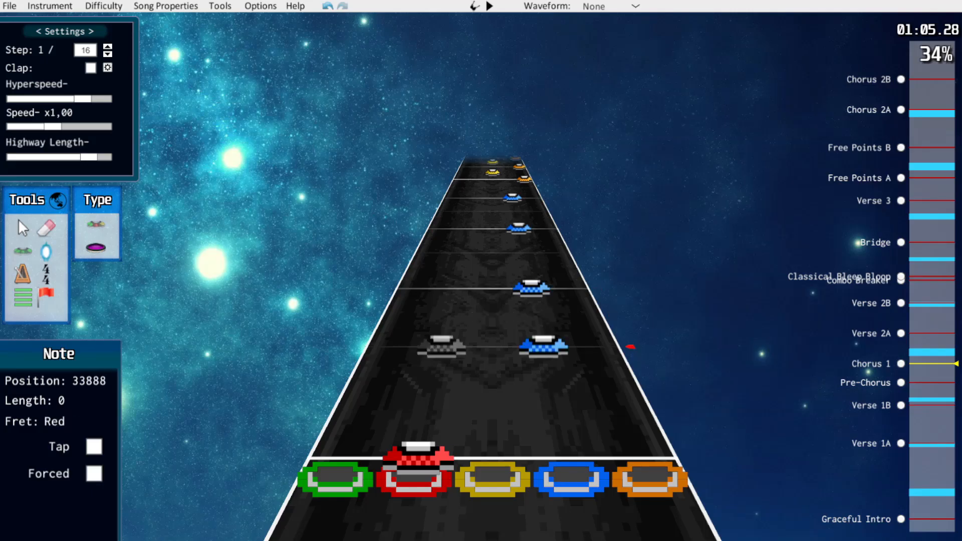
pyautogui.scroll(-1, 430, 397)
pyautogui.press('space')
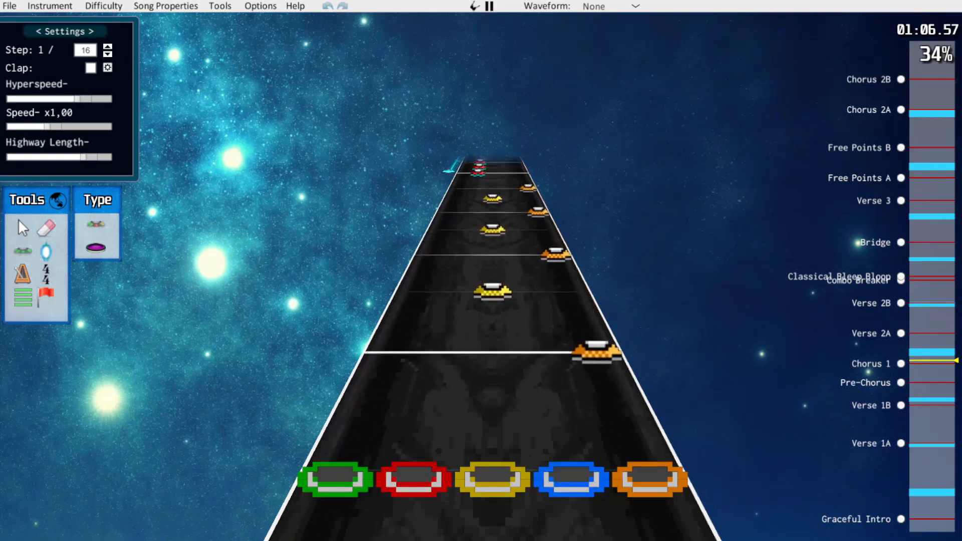
pyautogui.press('space')
pyautogui.scroll(1, 448, 313)
pyautogui.scroll(2, 448, 313)
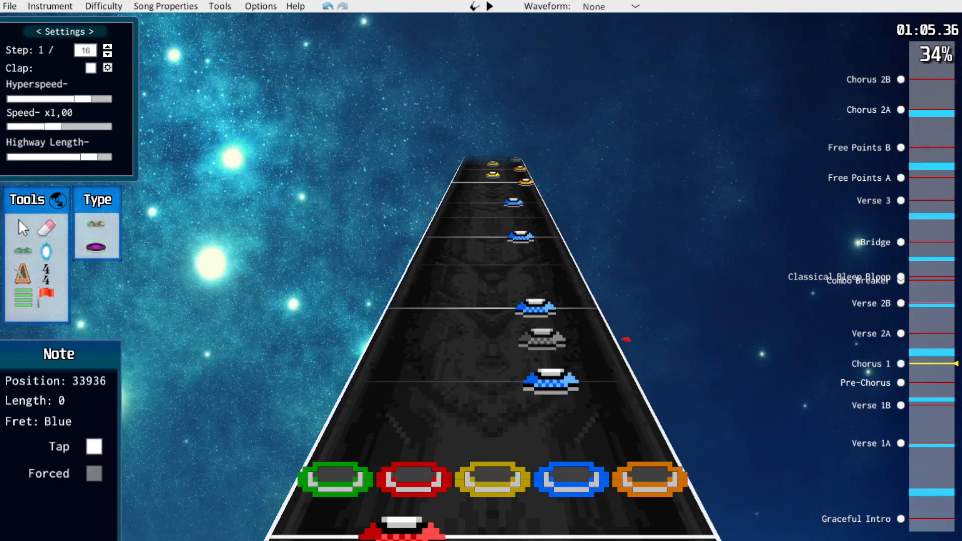
pyautogui.scroll(-1, 476, 218)
pyautogui.scroll(-1, 408, 286)
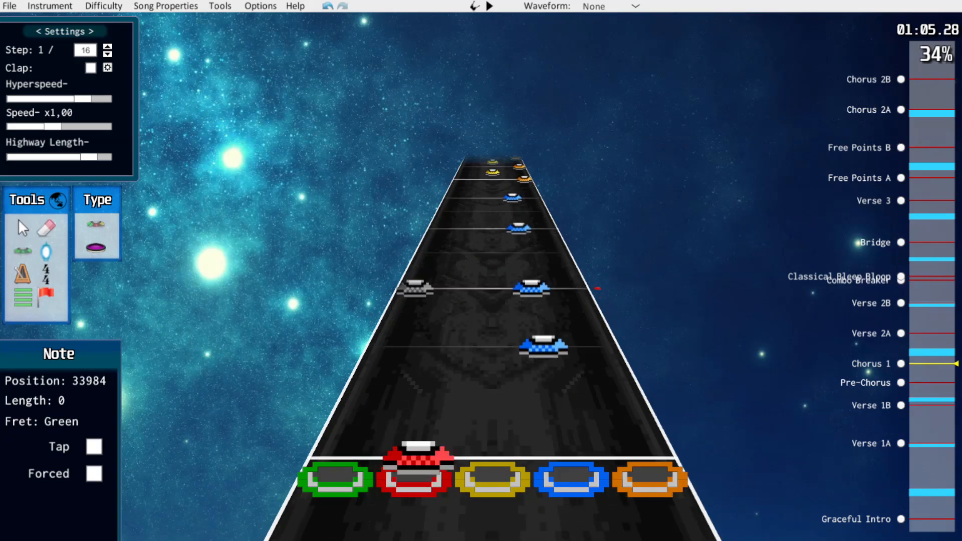
pyautogui.scroll(4, 408, 301)
pyautogui.press('space')
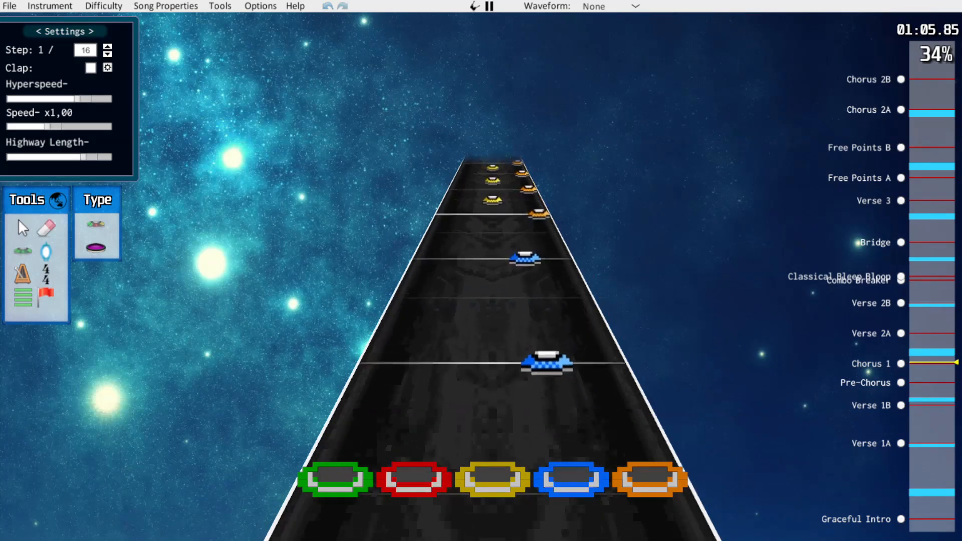
# Erase the yellow notes between the orange notes in Chorus 1
pyautogui.press('space')
pyautogui.moveTo(493, 244); pyautogui.dragTo(493, 207)
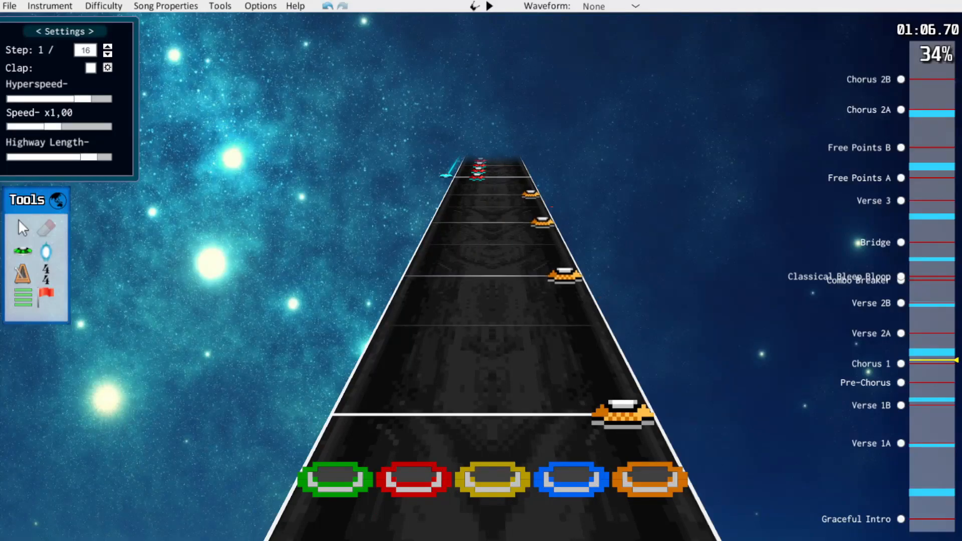
pyautogui.scroll(1, 588, 272)
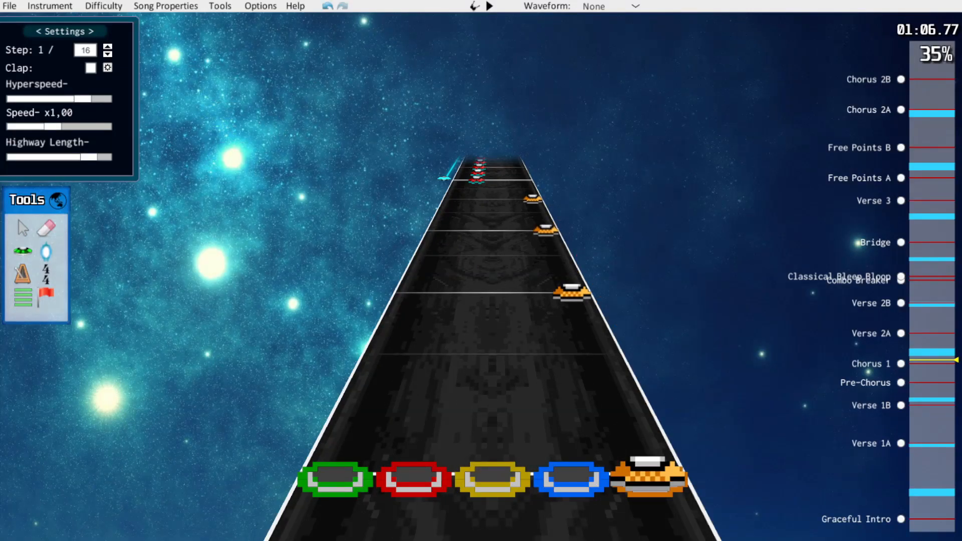
# Select the blue and orange notes of Chorus 1's opening, move them one lane down to yellow and blue, and play them back
pyautogui.scroll(-10, 493, 321)
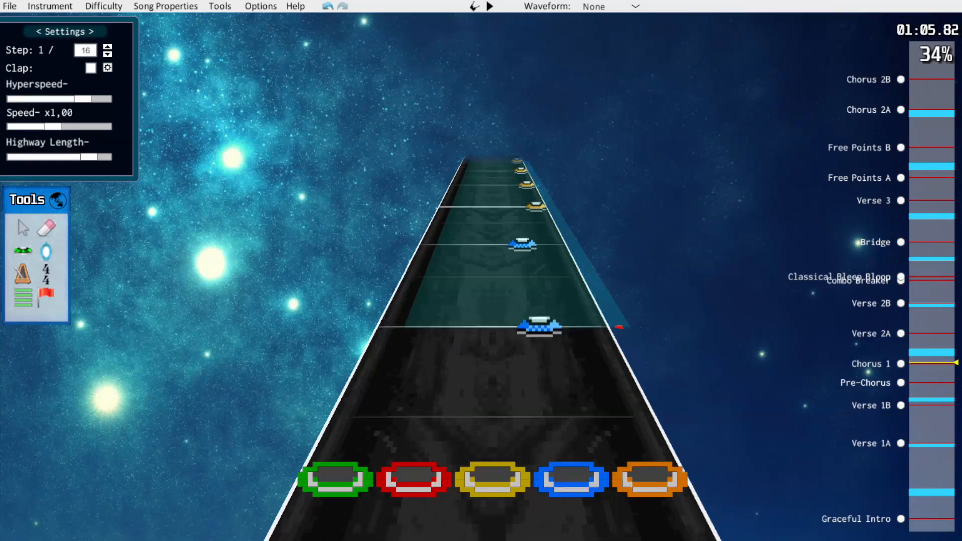
pyautogui.scroll(-3, 626, 325)
pyautogui.moveTo(615, 304); pyautogui.dragTo(619, 327)
pyautogui.scroll(1, 626, 331)
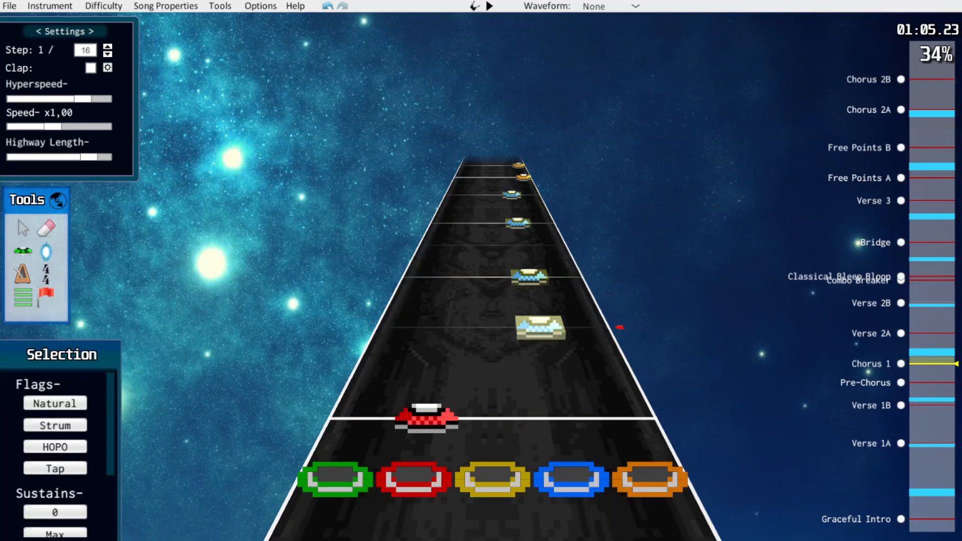
pyautogui.moveTo(540, 327); pyautogui.dragTo(493, 327)
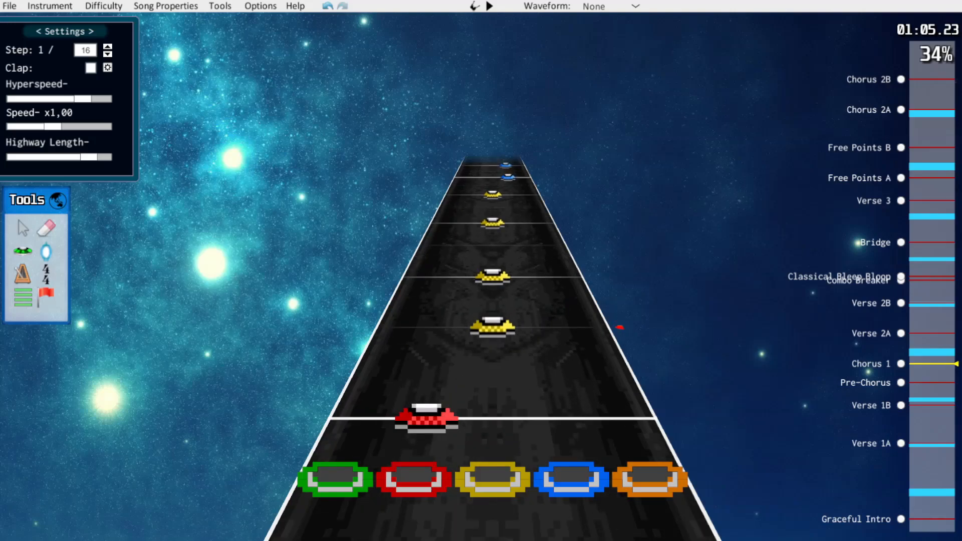
pyautogui.press('space')
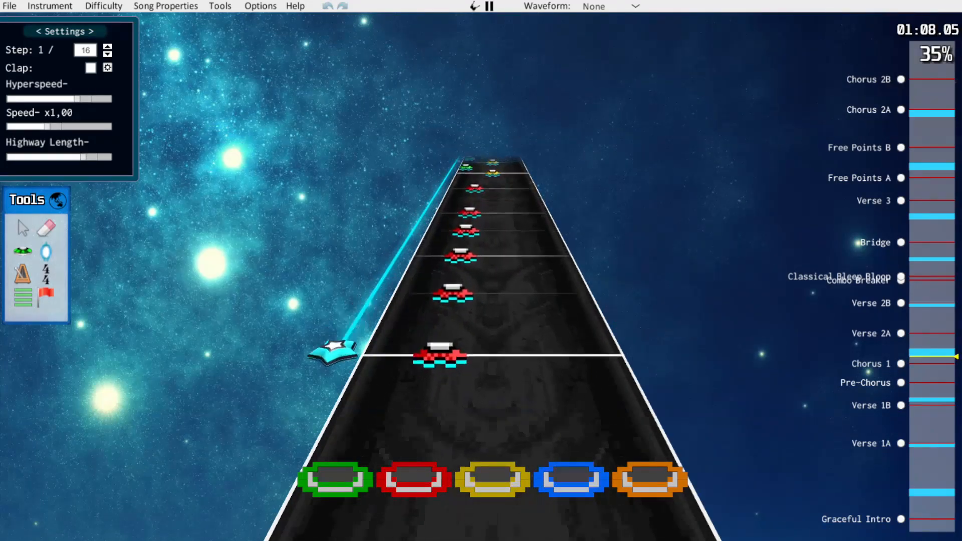
# Play back the rest of Chorus 1 up to the start of Verse 2A
pyautogui.press('space')
pyautogui.press('space')
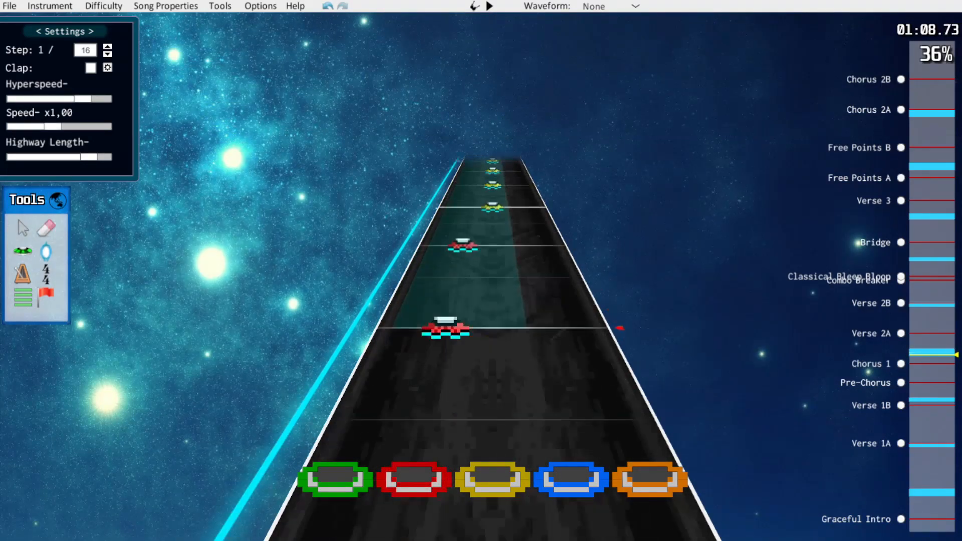
pyautogui.press('space')
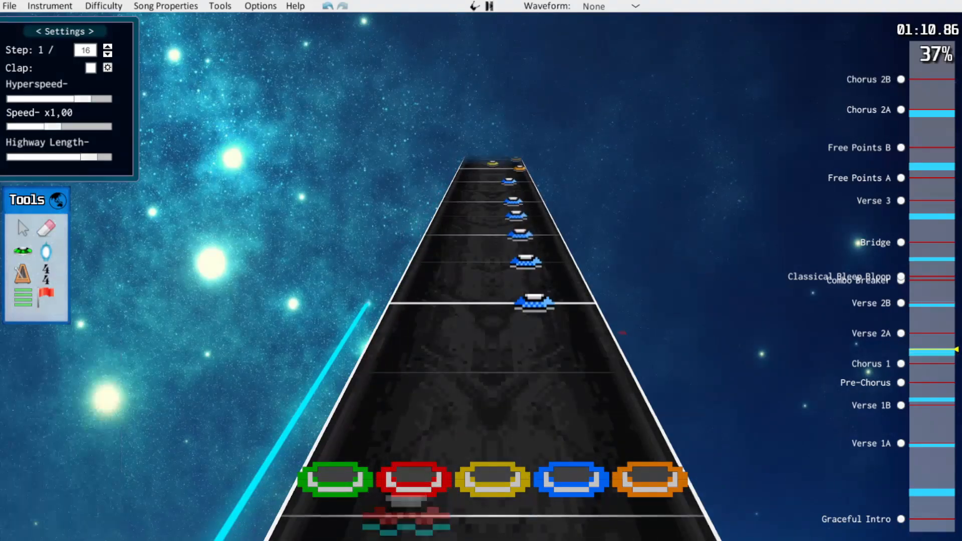
pyautogui.press('space')
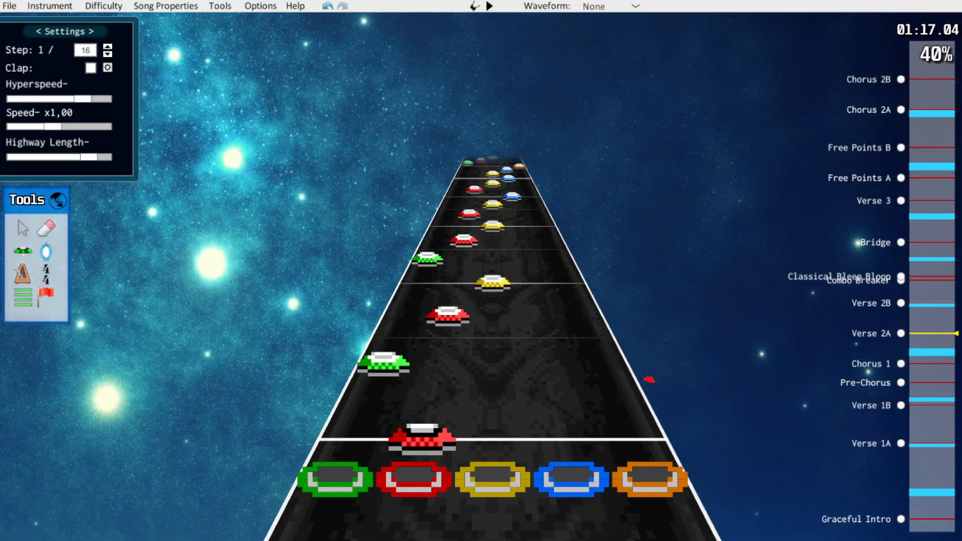
# Recolour and retime the opening notes of Verse 2A into an evenly spaced green, red, yellow run
pyautogui.moveTo(422, 438); pyautogui.dragTo(353, 437)
pyautogui.moveTo(384, 365); pyautogui.dragTo(443, 336)
pyautogui.moveTo(448, 316); pyautogui.dragTo(443, 336)
pyautogui.scroll(3, 443, 339)
pyautogui.moveTo(370, 401); pyautogui.dragTo(382, 369)
pyautogui.scroll(2, 450, 302)
# Rework the following Verse 2A notes into an evenly spaced green, red, yellow, blue run and check it
pyautogui.moveTo(443, 343); pyautogui.dragTo(492, 293)
pyautogui.scroll(5, 492, 321)
pyautogui.moveTo(431, 402); pyautogui.dragTo(382, 370)
pyautogui.moveTo(492, 340); pyautogui.dragTo(450, 302)
pyautogui.scroll(3, 451, 302)
pyautogui.moveTo(551, 387); pyautogui.dragTo(436, 386)
pyautogui.scroll(1, 492, 334)
pyautogui.moveTo(492, 337); pyautogui.dragTo(531, 283)
pyautogui.scroll(-10, 531, 300)
pyautogui.press('space')
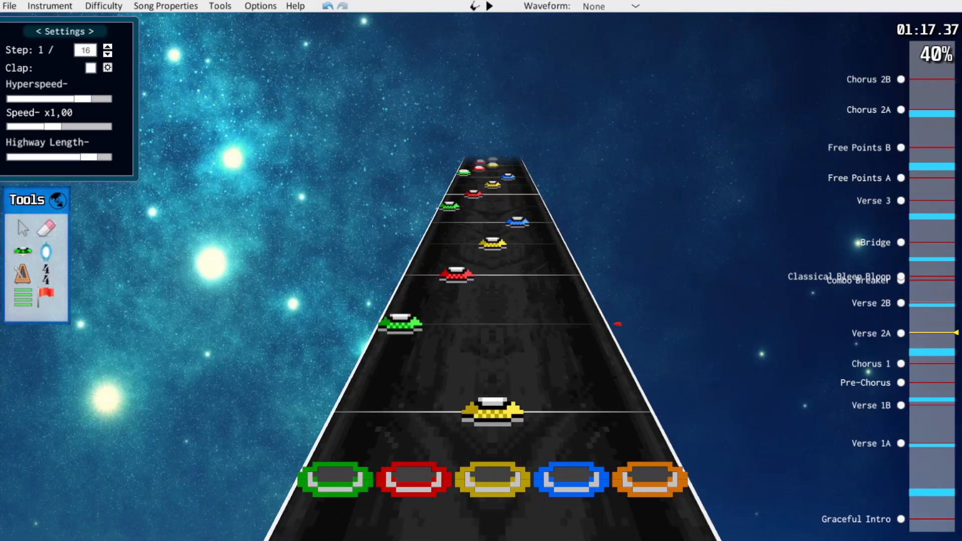
# Align the next ascending green, red, yellow, blue run of Verse 2A to eighth-note spacing and play it back
pyautogui.press('space')
pyautogui.moveTo(348, 451); pyautogui.dragTo(368, 407)
pyautogui.moveTo(436, 371); pyautogui.dragTo(447, 323)
pyautogui.moveTo(454, 286); pyautogui.dragTo(492, 274)
pyautogui.scroll(2, 493, 280)
pyautogui.moveTo(492, 314); pyautogui.dragTo(492, 333)
pyautogui.click(530, 282)
pyautogui.press('space')
# Place the red note at position 41376, merge the extra yellow note, and move the sustained blue note to yellow
pyautogui.press('space')
pyautogui.moveTo(438, 356); pyautogui.dragTo(443, 333)
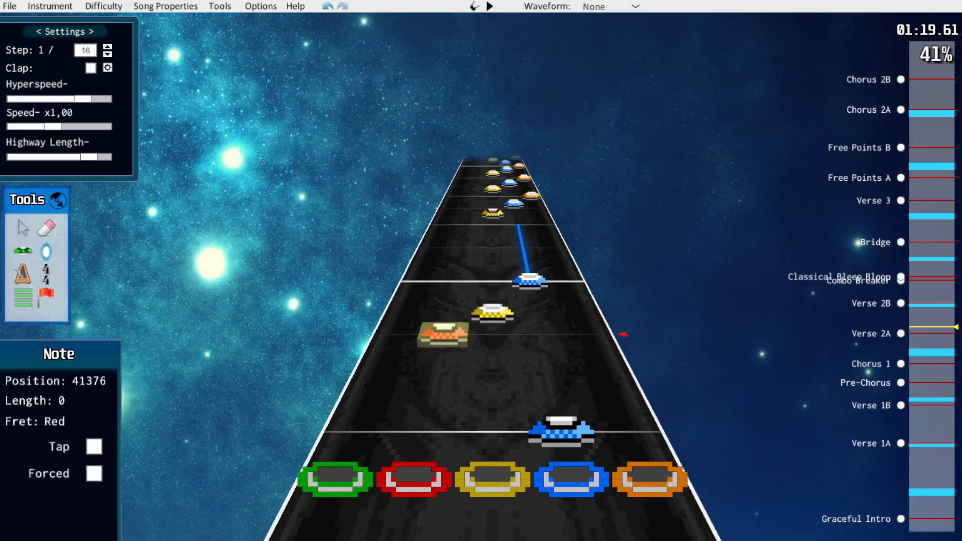
pyautogui.scroll(1, 476, 326)
pyautogui.moveTo(492, 371); pyautogui.dragTo(492, 321)
pyautogui.moveTo(537, 321); pyautogui.dragTo(493, 321)
pyautogui.press('space')
pyautogui.scroll(-12, 493, 320)
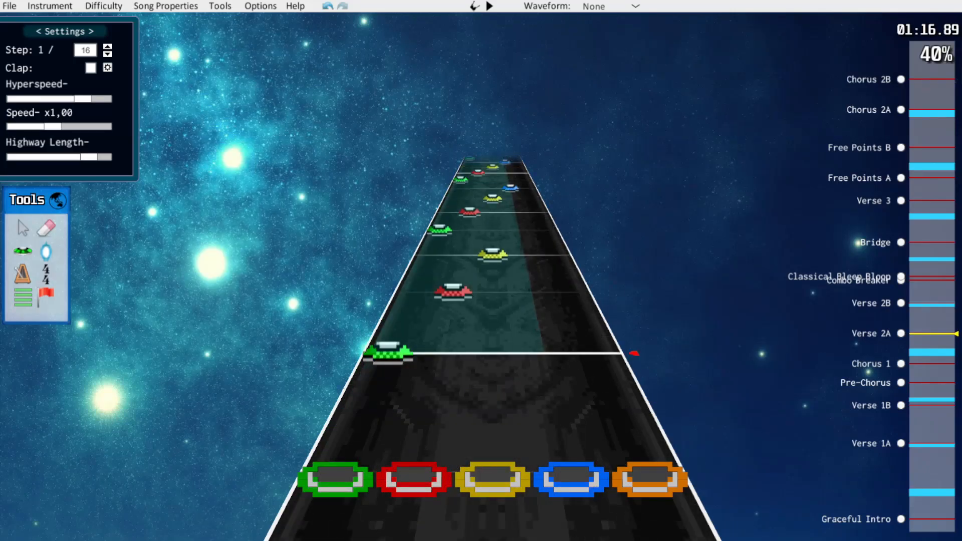
# Select the ascending runs at the start of Verse 2A, flag them as HOPO, and play them back
pyautogui.moveTo(565, 318); pyautogui.dragTo(565, 319)
pyautogui.click(55, 447)
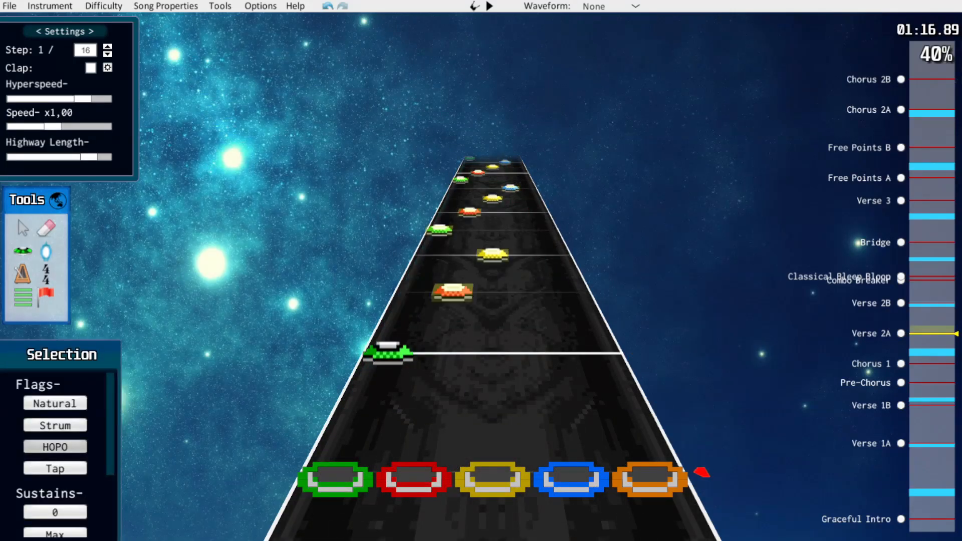
pyautogui.click(576, 322)
pyautogui.scroll(-3, 576, 322)
pyautogui.press('space')
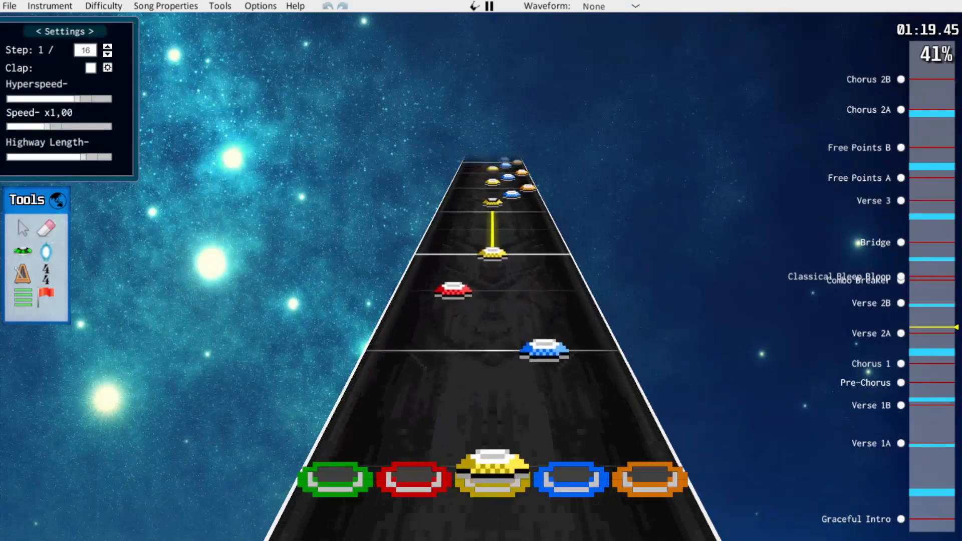
pyautogui.press('space')
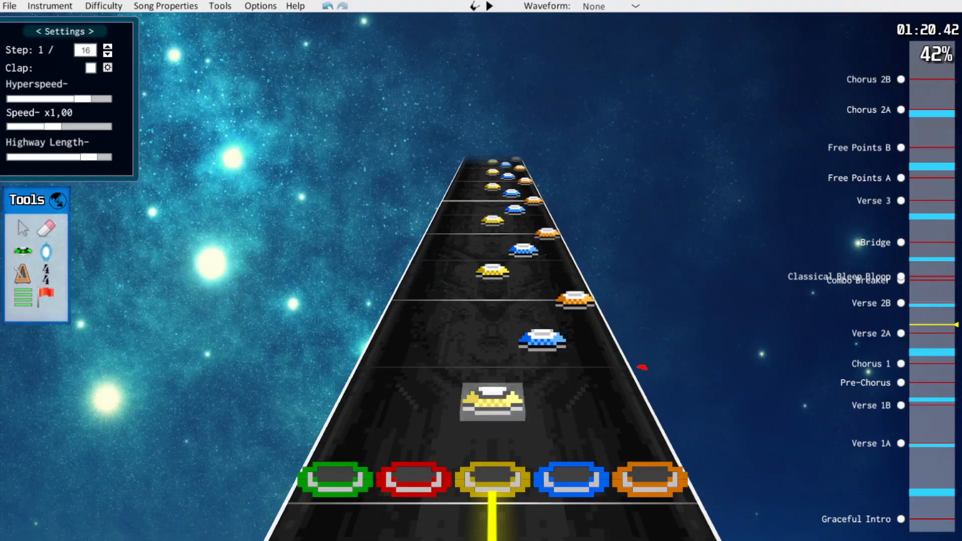
# Turn the yellow, blue, orange runs after the sustained yellow note into alternating yellow and blue eighth notes
pyautogui.moveTo(492, 402); pyautogui.dragTo(438, 369)
pyautogui.scroll(2, 437, 368)
pyautogui.moveTo(553, 393); pyautogui.dragTo(541, 334)
pyautogui.scroll(2, 541, 334)
pyautogui.moveTo(492, 361)
pyautogui.mouseDown()
pyautogui.moveTo(441, 349)
pyautogui.moveTo(493, 351)
pyautogui.mouseUp()
pyautogui.scroll(-3, 493, 350)
pyautogui.moveTo(428, 404); pyautogui.dragTo(493, 404)
pyautogui.scroll(1, 493, 405)
pyautogui.click(492, 290)
pyautogui.moveTo(530, 276); pyautogui.dragTo(524, 254)
pyautogui.moveTo(556, 253); pyautogui.dragTo(492, 230)
pyautogui.scroll(-1, 492, 230)
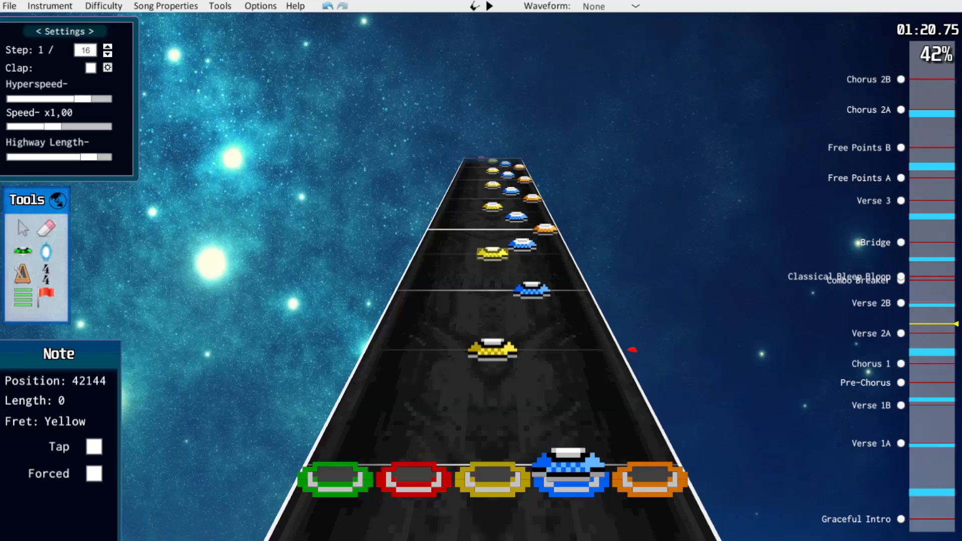
# Continue the alternating yellow and blue pattern by retiming the remaining blue notes and removing the orange ones
pyautogui.moveTo(549, 372); pyautogui.dragTo(538, 321)
pyautogui.scroll(1, 538, 321)
pyautogui.moveTo(539, 328); pyautogui.dragTo(492, 306)
pyautogui.moveTo(561, 265); pyautogui.dragTo(527, 266)
pyautogui.scroll(2, 527, 266)
pyautogui.moveTo(538, 321); pyautogui.dragTo(492, 298)
pyautogui.scroll(2, 526, 262)
pyautogui.scroll(-2, 493, 235)
# Select the alternating yellow and blue passage, make it HOPO, and play it back
pyautogui.moveTo(453, 200); pyautogui.dragTo(643, 356)
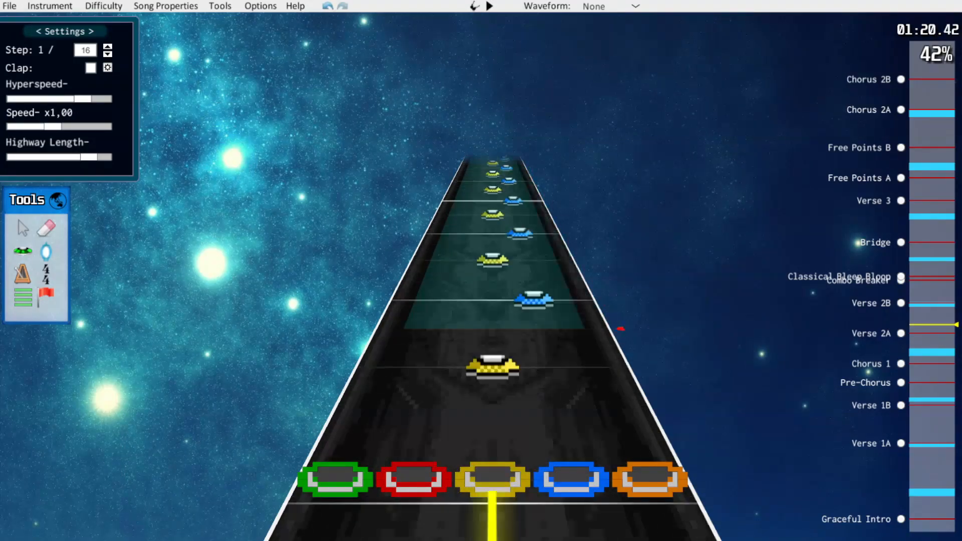
pyautogui.press('space')
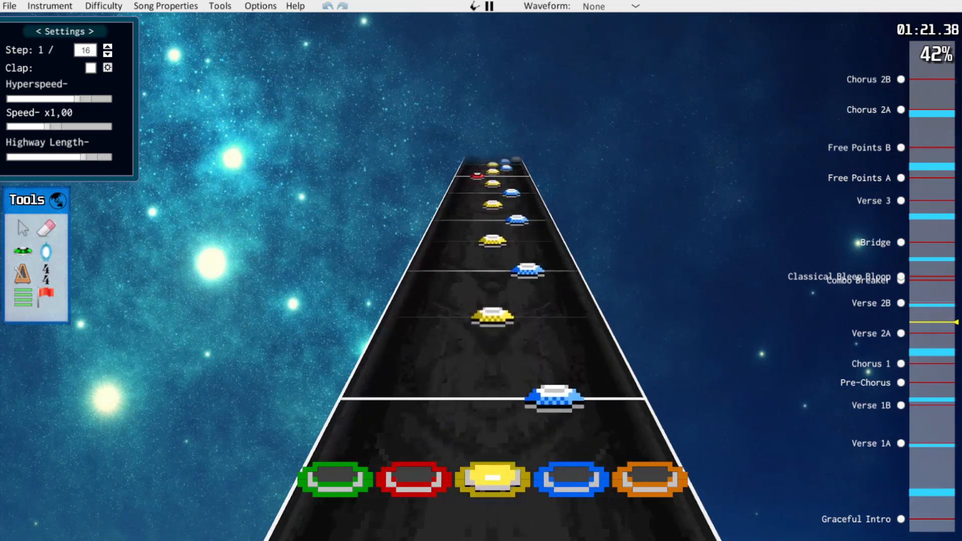
pyautogui.scroll(-6, 609, 308)
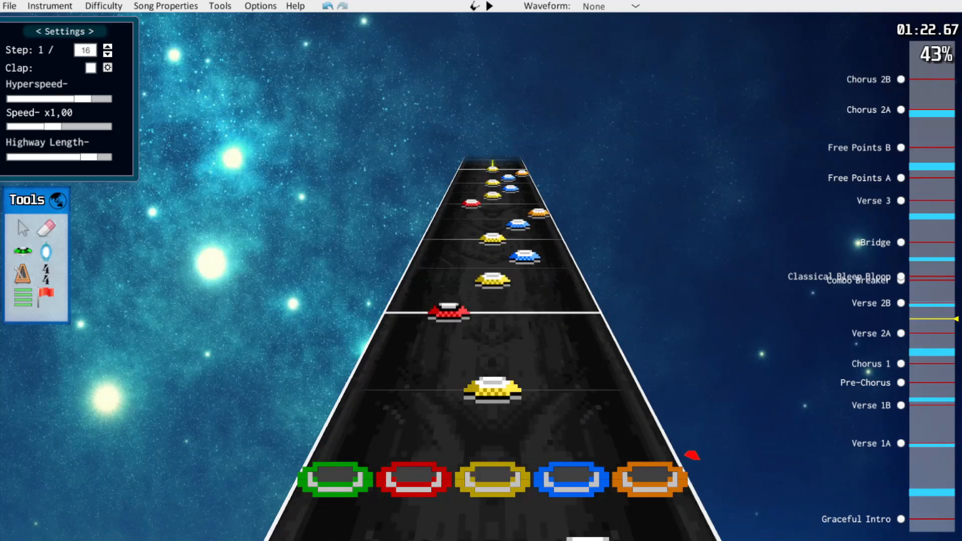
# Reshape the notes before the next sustained yellow note into an evenly spaced green, red, yellow, blue climb
pyautogui.scroll(1, 493, 325)
pyautogui.moveTo(414, 473); pyautogui.dragTo(337, 473)
pyautogui.moveTo(493, 383); pyautogui.dragTo(441, 351)
pyautogui.moveTo(540, 328); pyautogui.dragTo(523, 255)
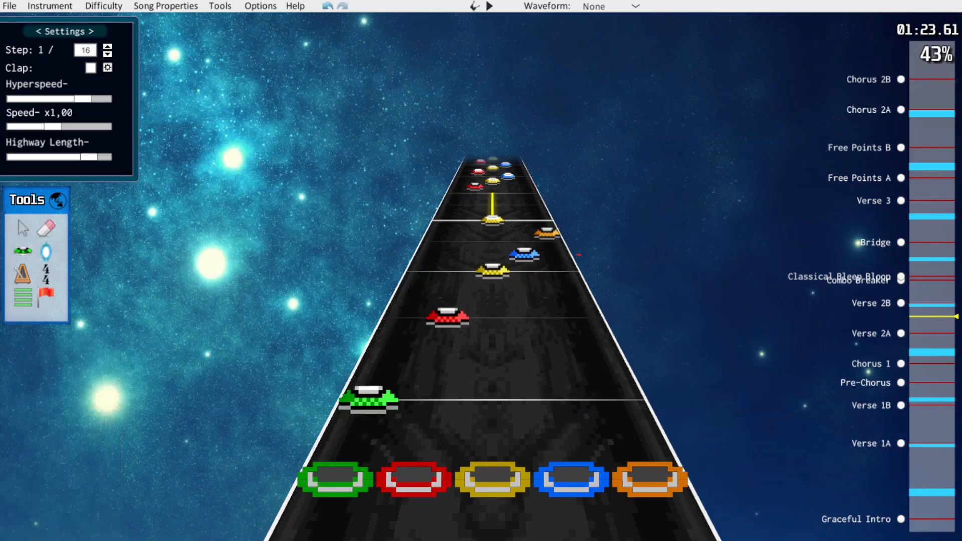
pyautogui.moveTo(524, 251); pyautogui.dragTo(521, 242)
pyautogui.moveTo(547, 233); pyautogui.dragTo(521, 242)
# Toggle the forced flag on the red and green notes that open the climb
pyautogui.click(446, 318)
pyautogui.press('f')
pyautogui.click(368, 398)
pyautogui.press('f')
pyautogui.scroll(-5, 371, 393)
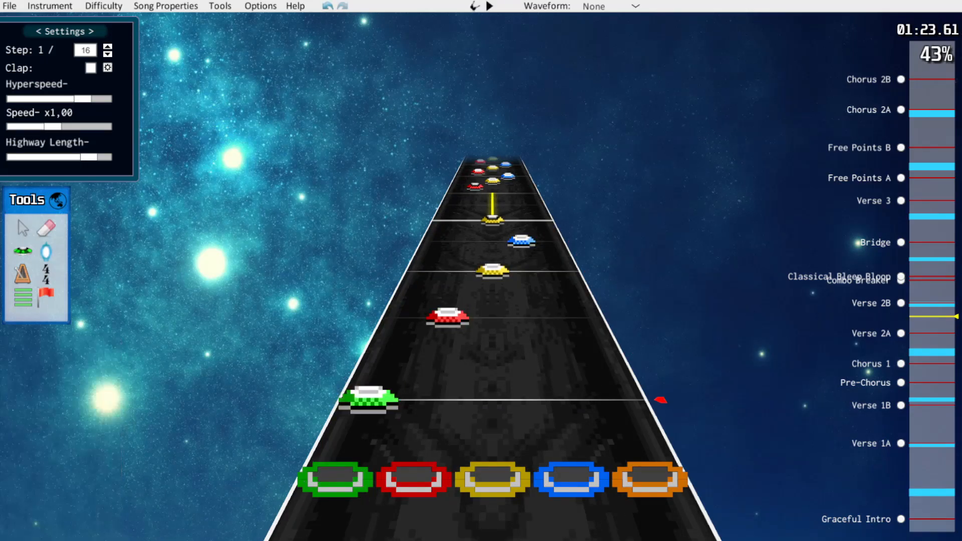
# Play back the climb, force the sustained yellow note at position 43776, and replay the passage
pyautogui.press('space')
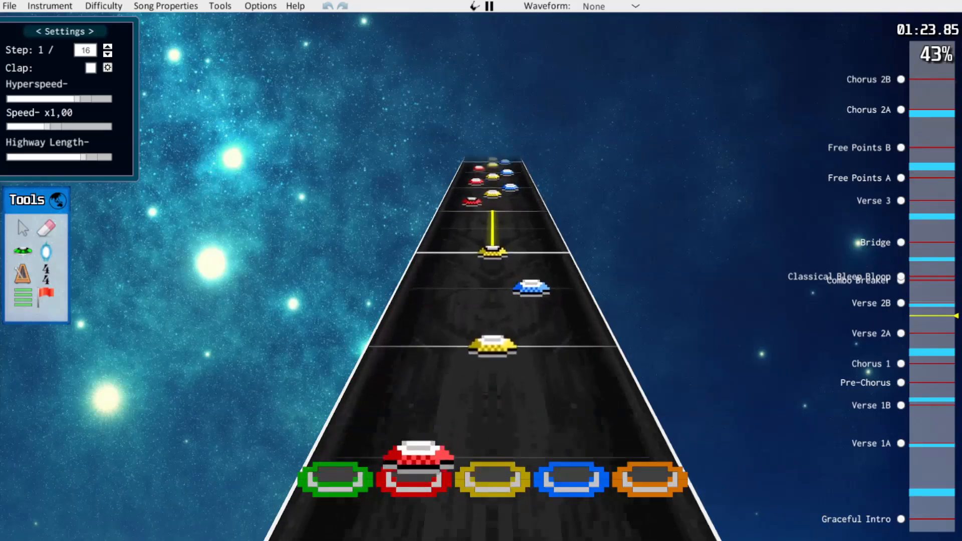
pyautogui.press('space')
pyautogui.click(493, 365)
pyautogui.press('f')
pyautogui.press('space')
pyautogui.press('space')
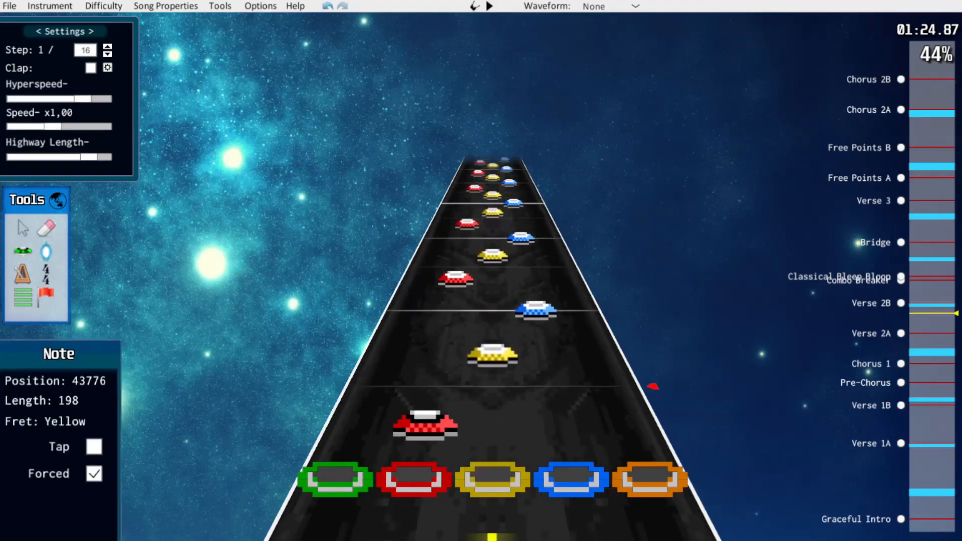
# Toggle forced on the blue note after the sustain, change the following yellow note to red, and force it
pyautogui.scroll(10, 521, 360)
pyautogui.click(546, 357)
pyautogui.press('f')
pyautogui.click(414, 478)
pyautogui.scroll(2, 493, 407)
pyautogui.moveTo(492, 388); pyautogui.dragTo(441, 356)
pyautogui.moveTo(445, 332); pyautogui.dragTo(441, 356)
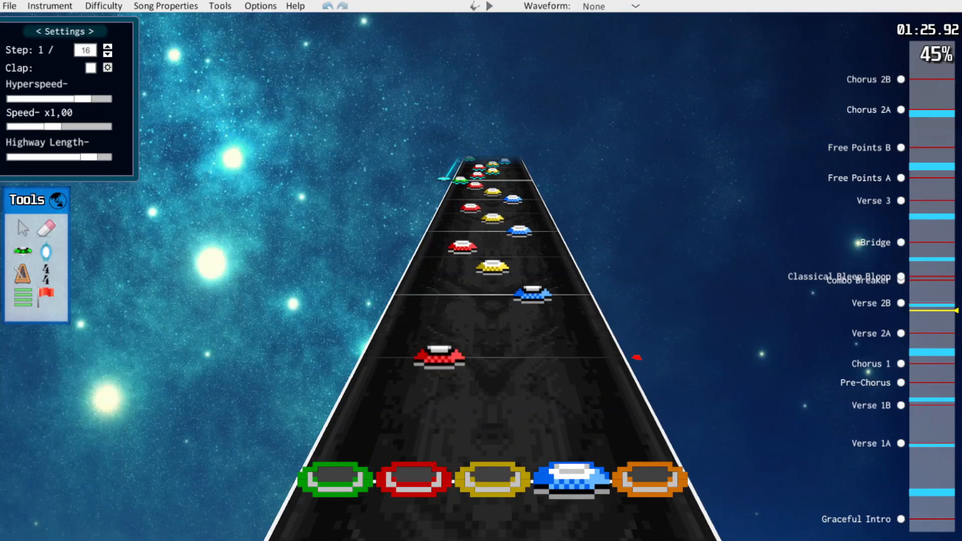
pyautogui.press('f')
# Force the next blue note, then move the following yellow note to red at position 44832 and force it
pyautogui.scroll(2, 440, 356)
pyautogui.click(546, 357)
pyautogui.press('f')
pyautogui.scroll(2, 545, 358)
pyautogui.moveTo(492, 388); pyautogui.dragTo(440, 356)
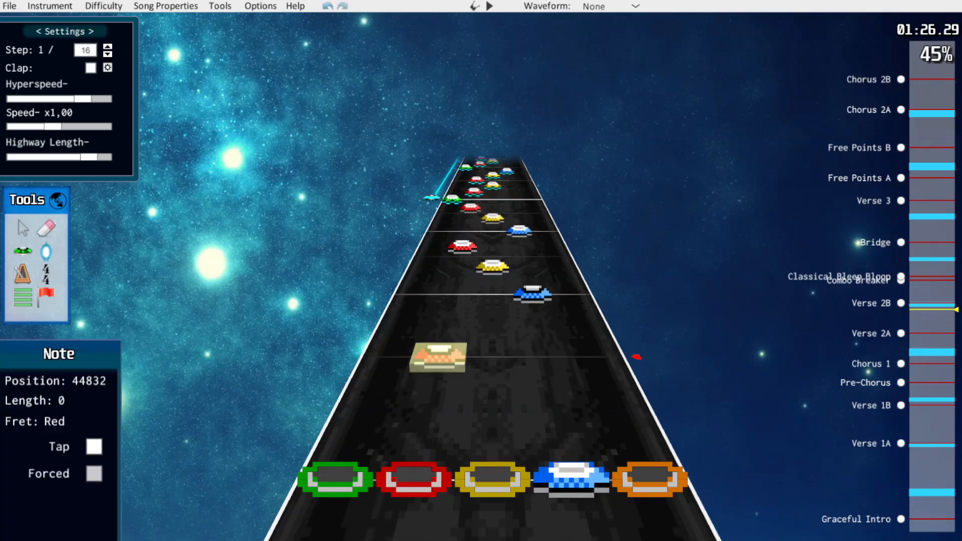
pyautogui.press('f')
# Force the last blue note before the star power phrase, and move the following yellow to a forced red at position 45216
pyautogui.scroll(2, 441, 357)
pyautogui.click(544, 341)
pyautogui.press('f')
pyautogui.scroll(2, 544, 341)
pyautogui.moveTo(493, 374); pyautogui.dragTo(449, 315)
pyautogui.scroll(2, 531, 284)
pyautogui.press('f')
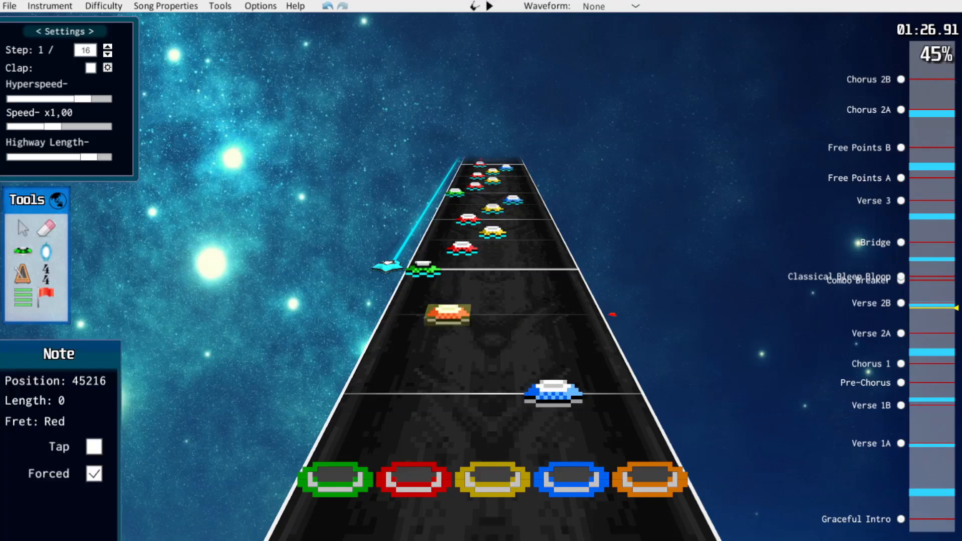
# Retime the red, yellow and blue notes in the first run of the star power phrase to eighth-note spacing
pyautogui.scroll(3, 449, 315)
pyautogui.moveTo(441, 350); pyautogui.dragTo(446, 327)
pyautogui.moveTo(493, 306); pyautogui.dragTo(492, 276)
pyautogui.moveTo(492, 253); pyautogui.dragTo(492, 276)
pyautogui.moveTo(521, 236); pyautogui.dragTo(518, 244)
# Space the star power phrase's second red, yellow, blue run evenly in eighth notes and play it back
pyautogui.scroll(3, 518, 245)
pyautogui.moveTo(439, 361); pyautogui.dragTo(446, 325)
pyautogui.moveTo(492, 305); pyautogui.dragTo(492, 275)
pyautogui.moveTo(492, 253); pyautogui.dragTo(493, 274)
pyautogui.moveTo(520, 237); pyautogui.dragTo(517, 244)
pyautogui.press('space')
pyautogui.press('space')
# Move the next green notes one lane up to red on the eighth-note grid, force the result, and play it back
pyautogui.moveTo(379, 369); pyautogui.dragTo(440, 348)
pyautogui.moveTo(445, 324); pyautogui.dragTo(440, 347)
pyautogui.press('space')
pyautogui.press('space')
pyautogui.moveTo(384, 358); pyautogui.dragTo(444, 333)
pyautogui.moveTo(450, 312)
pyautogui.mouseDown()
pyautogui.moveTo(445, 331)
pyautogui.moveTo(449, 314)
pyautogui.mouseUp()
pyautogui.scroll(3, 445, 332)
pyautogui.press('f')
pyautogui.scroll(3, 448, 315)
# Retime the following green and red notes, move one green note to red, and play the passage back
pyautogui.moveTo(418, 284); pyautogui.dragTo(412, 296)
pyautogui.scroll(3, 451, 304)
pyautogui.scroll(3, 451, 305)
pyautogui.moveTo(445, 330); pyautogui.dragTo(449, 309)
pyautogui.scroll(3, 449, 309)
pyautogui.moveTo(445, 328); pyautogui.dragTo(449, 307)
pyautogui.moveTo(412, 290); pyautogui.dragTo(449, 307)
pyautogui.press('space')
# Move one red note to yellow and the following red note to green on an earlier step, checking by playback
pyautogui.press('space')
pyautogui.moveTo(436, 369); pyautogui.dragTo(492, 369)
pyautogui.moveTo(450, 305); pyautogui.dragTo(394, 338)
pyautogui.press('space')
pyautogui.press('space')
pyautogui.press('space')
# Delete the green note after the yellow at position 47904, move the next red into its place, and retime the following green
pyautogui.scroll(-2, 394, 338)
pyautogui.scroll(1, 394, 339)
pyautogui.scroll(1, 394, 338)
pyautogui.scroll(3, 394, 338)
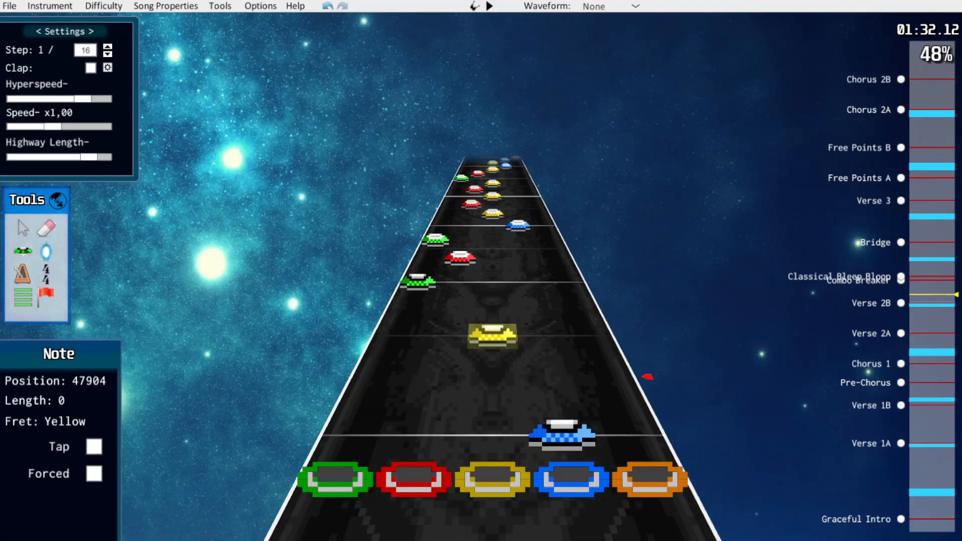
pyautogui.click(382, 367)
pyautogui.press('Delete')
pyautogui.moveTo(447, 317); pyautogui.dragTo(437, 367)
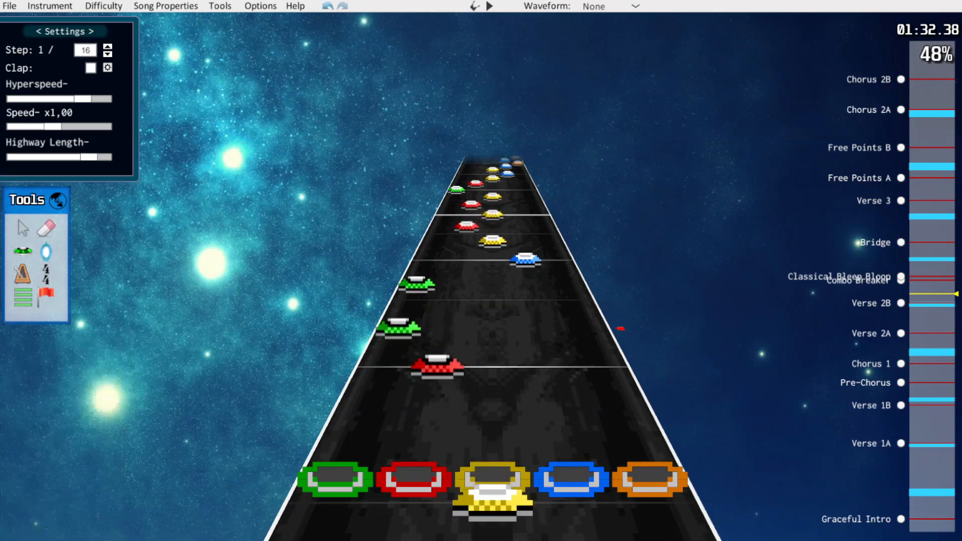
pyautogui.moveTo(417, 285); pyautogui.dragTo(410, 299)
pyautogui.click(437, 367)
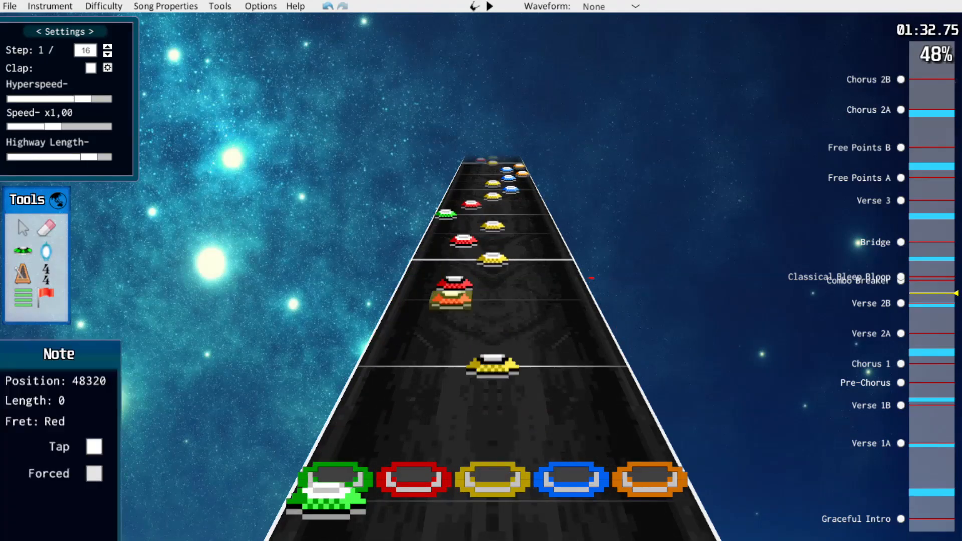
# Force the yellow note at position 48384 and play it back
pyautogui.click(493, 367)
pyautogui.press('f')
pyautogui.press('space')
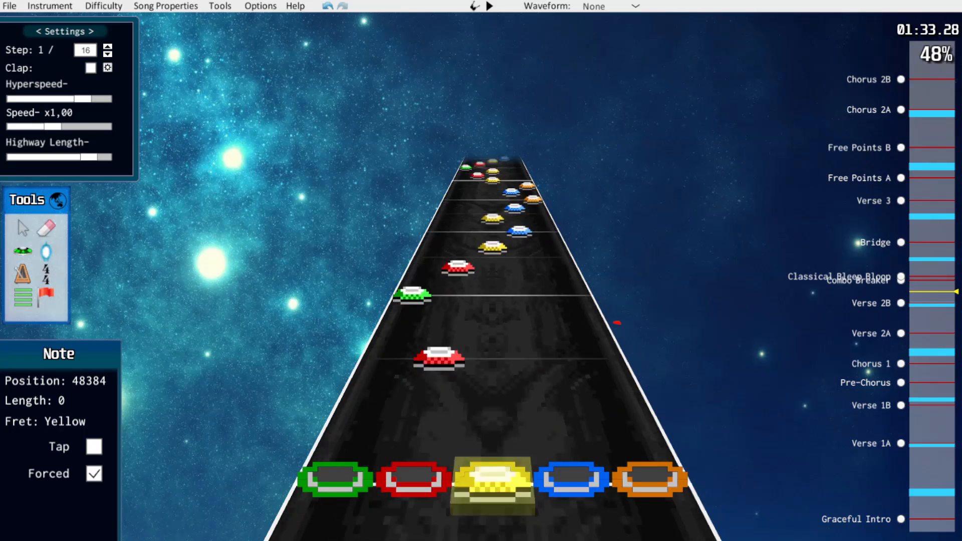
# Play back the Verse 2B passage following the forced yellow note several times
pyautogui.press('space')
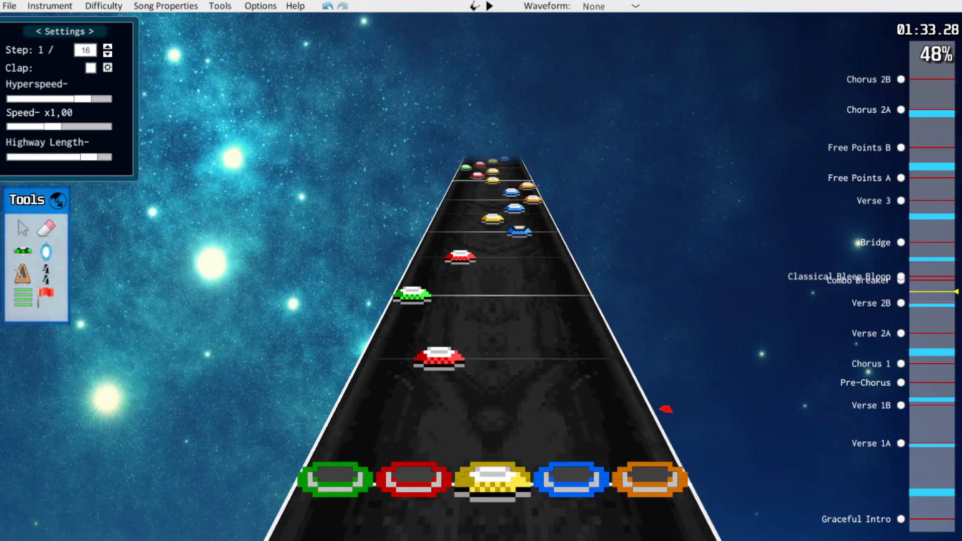
pyautogui.press('space')
pyautogui.press('space')
pyautogui.press('space')
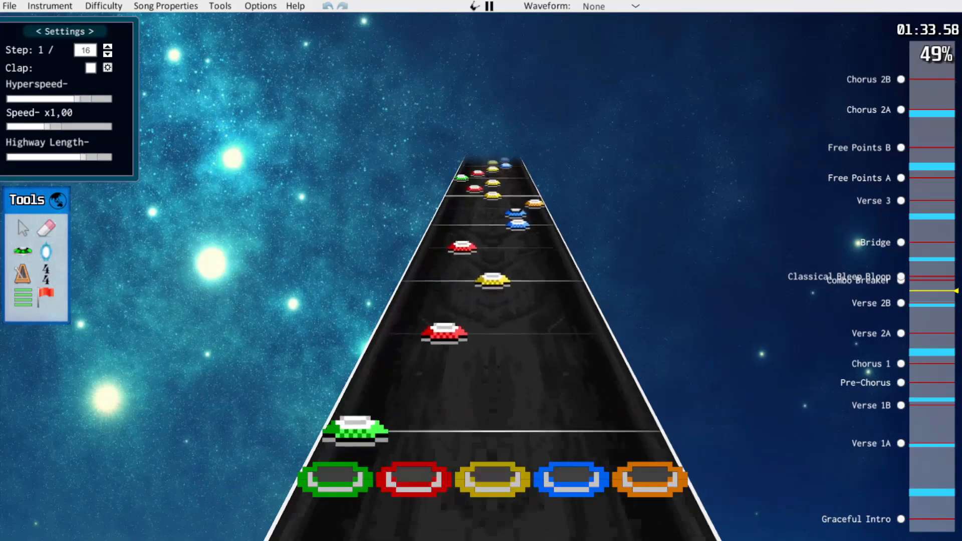
pyautogui.press('space')
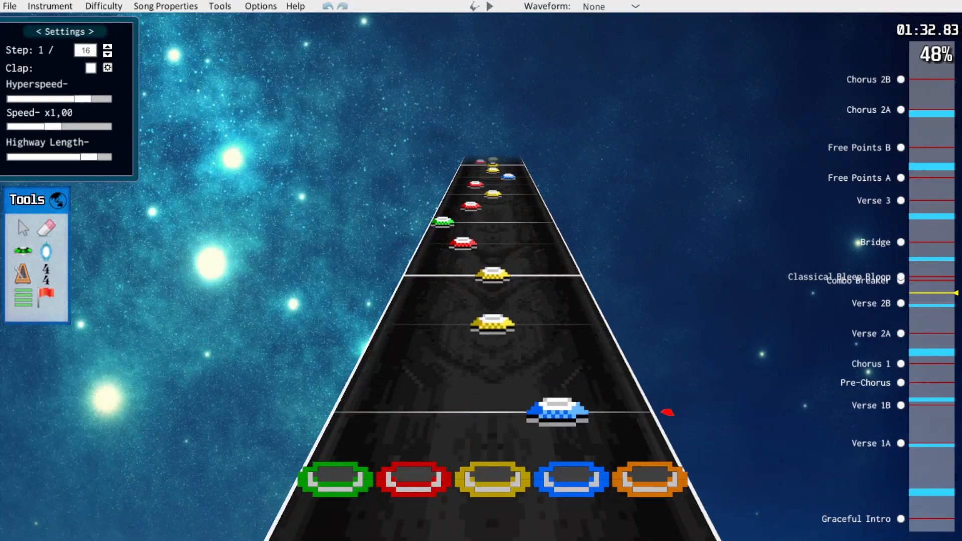
# Move the yellow note on the measure line to red and the red note after it to yellow
pyautogui.scroll(1, 557, 411)
pyautogui.moveTo(492, 312); pyautogui.dragTo(449, 311)
pyautogui.moveTo(457, 266); pyautogui.dragTo(493, 267)
pyautogui.click(449, 312)
pyautogui.click(449, 346)
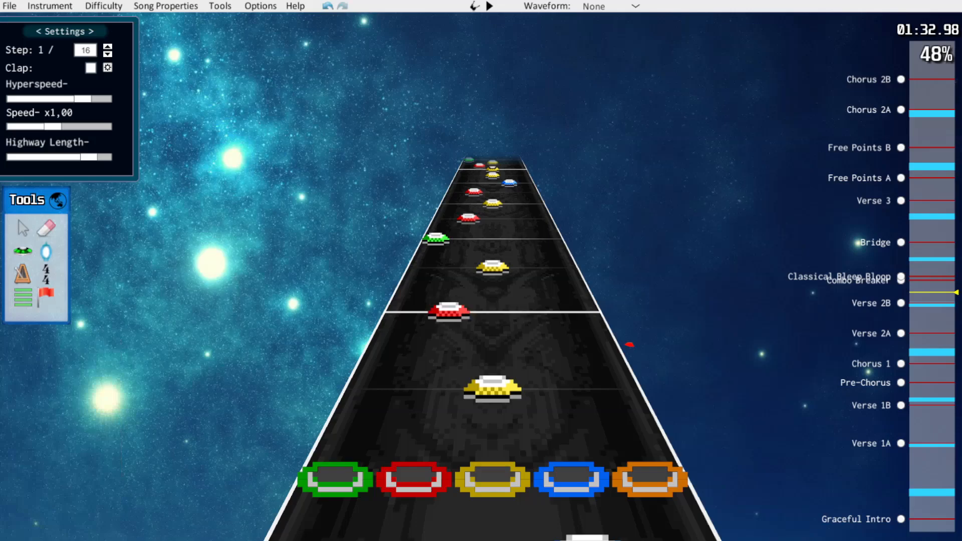
# Review the end of Verse 2B ahead of the Combo Breaker and play it back
pyautogui.scroll(5, 630, 345)
pyautogui.scroll(-1, 636, 355)
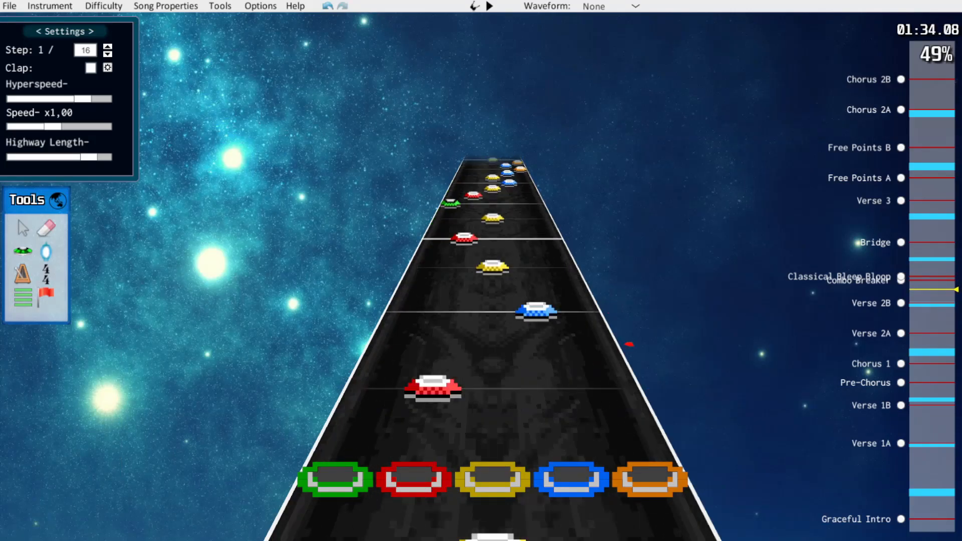
pyautogui.scroll(1, 643, 369)
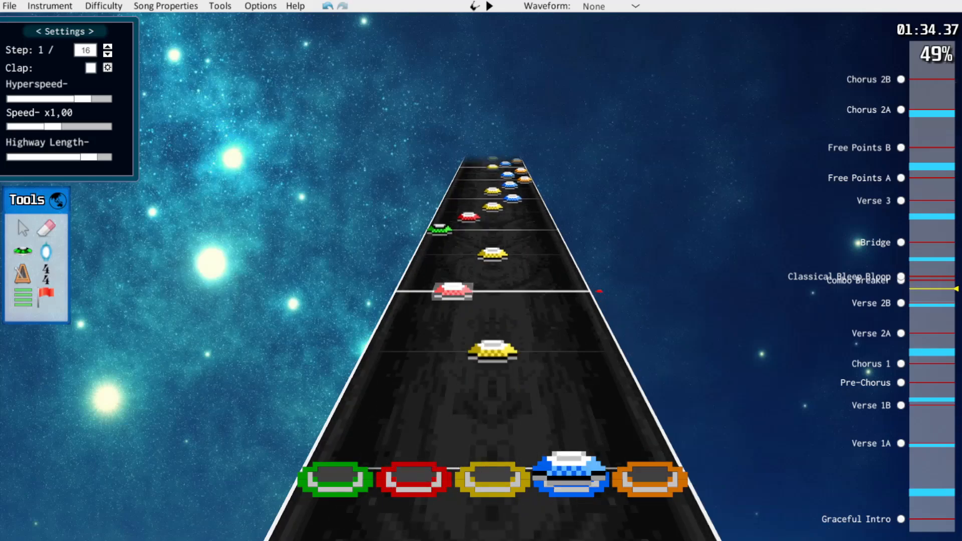
pyautogui.scroll(1, 625, 335)
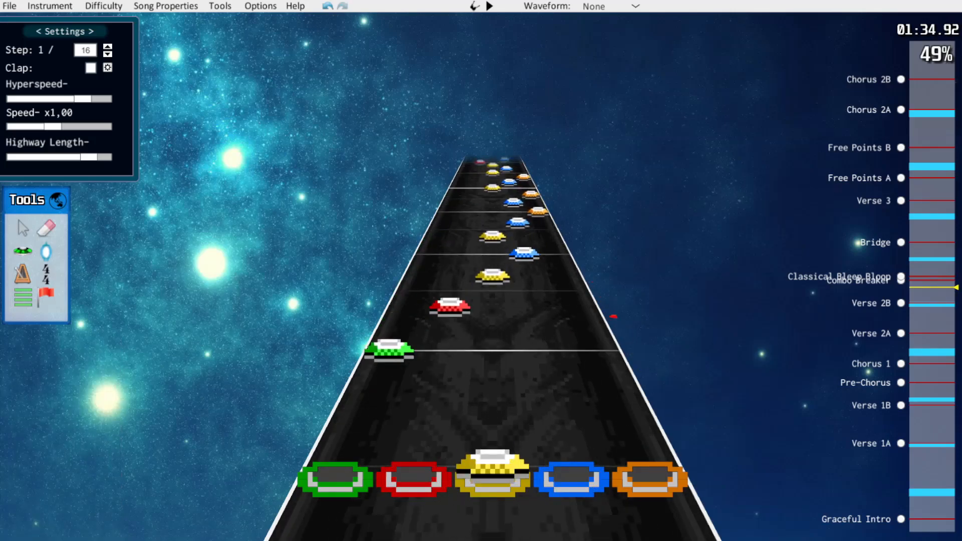
pyautogui.scroll(-5, 494, 326)
pyautogui.press('space')
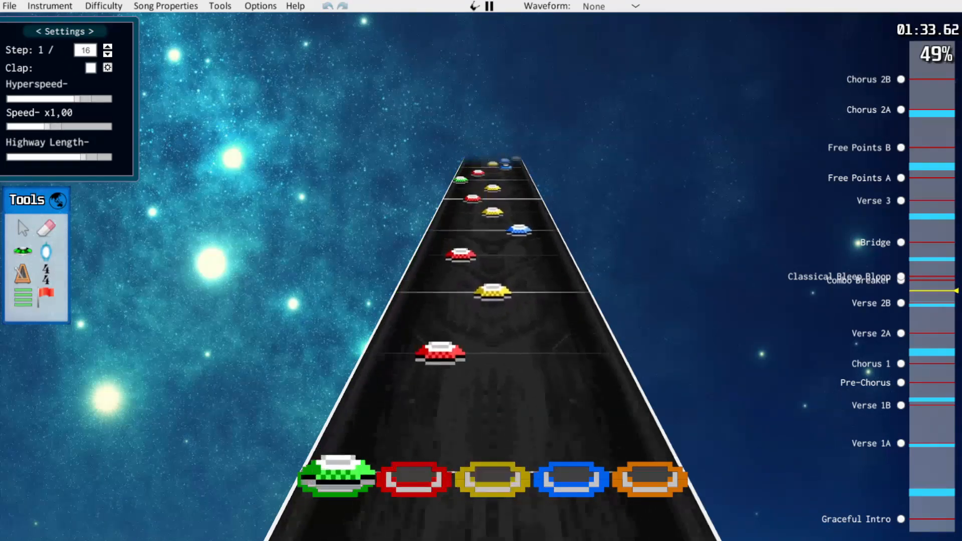
pyautogui.press('space')
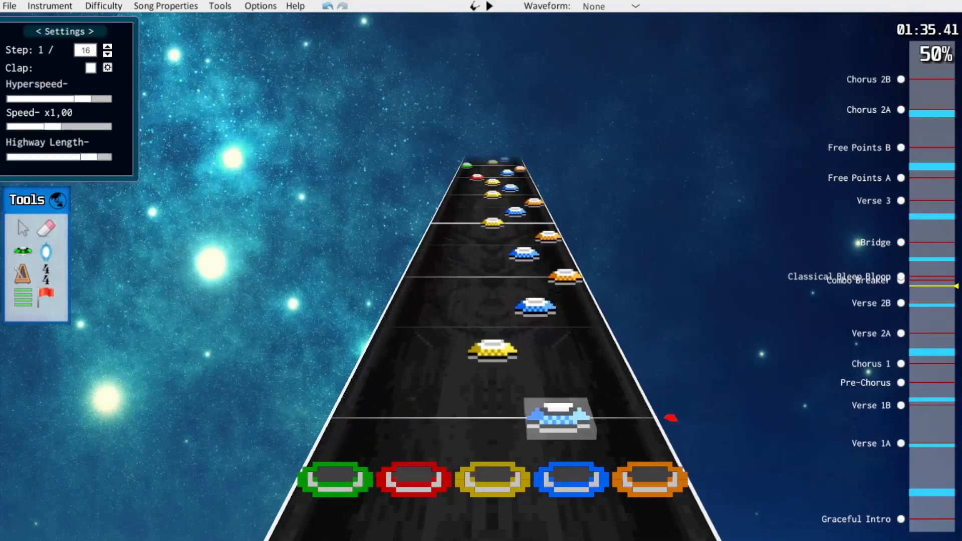
# Recolour the blue note on the beat line to yellow and force it, and shift the following yellow note to red on the next line
pyautogui.moveTo(559, 418); pyautogui.dragTo(494, 417)
pyautogui.moveTo(493, 351); pyautogui.dragTo(445, 328)
pyautogui.click(494, 415)
pyautogui.press('f')
# Recolour the next orange note to blue, retime the following blue note onto the next grid line, and play the passage back
pyautogui.scroll(2, 494, 326)
pyautogui.moveTo(606, 373); pyautogui.dragTo(550, 372)
pyautogui.scroll(4, 494, 305)
pyautogui.scroll(-3, 494, 310)
pyautogui.press('space')
pyautogui.press('space')
pyautogui.moveTo(544, 335); pyautogui.dragTo(536, 314)
# Recolour the nearer yellow note to red, pull the following yellow note earlier and force it
pyautogui.press('space')
pyautogui.press('space')
pyautogui.moveTo(492, 369); pyautogui.dragTo(438, 368)
pyautogui.moveTo(493, 284); pyautogui.dragTo(492, 300)
pyautogui.press('f')
pyautogui.press('space')
pyautogui.press('space')
# Retime and force the blue note, and recolour a green note to red just before the Combo Breaker
pyautogui.moveTo(543, 348); pyautogui.dragTo(537, 323)
pyautogui.press('f')
pyautogui.moveTo(363, 408); pyautogui.dragTo(428, 407)
pyautogui.scroll(2, 493, 321)
pyautogui.click(395, 337)
pyautogui.scroll(-3, 493, 374)
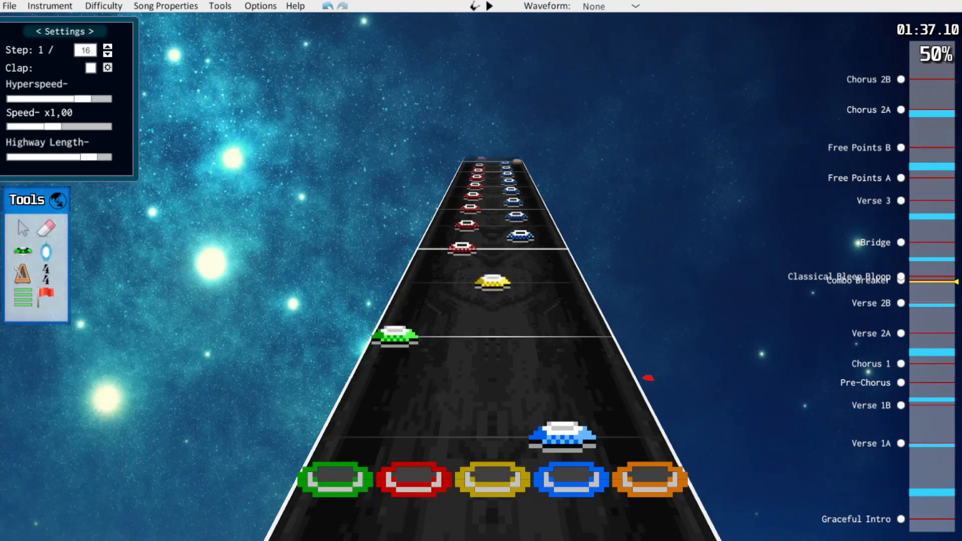
pyautogui.press('space')
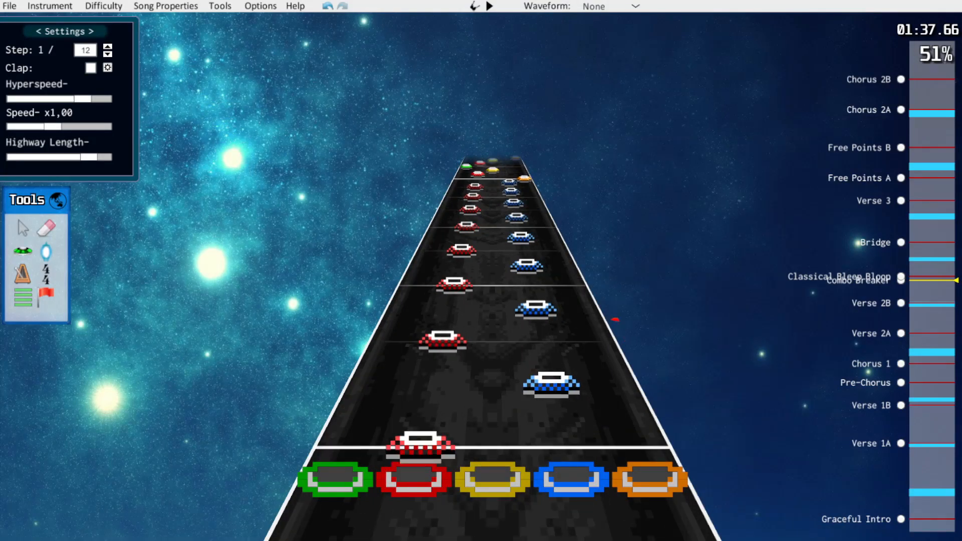
# Thin the alternating red and blue tap notes in the Combo Breaker to 1/12 spacing and recolour the blue ones to yellow
pyautogui.moveTo(493, 369); pyautogui.dragTo(493, 368)
pyautogui.moveTo(443, 342); pyautogui.dragTo(445, 319)
pyautogui.moveTo(536, 309); pyautogui.dragTo(493, 285)
pyautogui.scroll(1, 492, 301)
pyautogui.moveTo(443, 341); pyautogui.dragTo(447, 303)
pyautogui.scroll(1, 448, 306)
pyautogui.moveTo(535, 309); pyautogui.dragTo(492, 312)
pyautogui.moveTo(493, 311); pyautogui.dragTo(492, 313)
pyautogui.scroll(1, 492, 310)
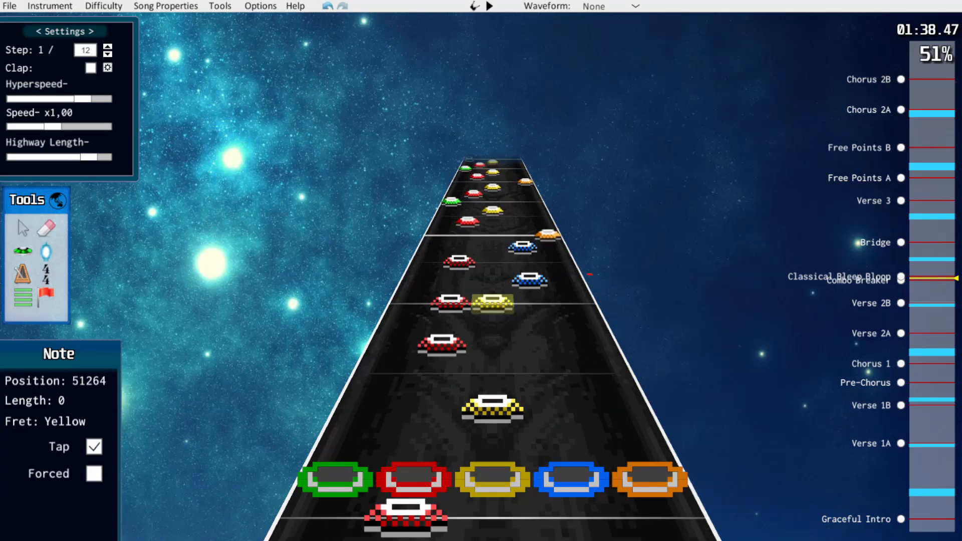
pyautogui.moveTo(442, 340); pyautogui.dragTo(450, 302)
pyautogui.moveTo(535, 308); pyautogui.dragTo(492, 271)
pyautogui.click(501, 306)
pyautogui.scroll(-1, 501, 310)
pyautogui.scroll(-4, 614, 318)
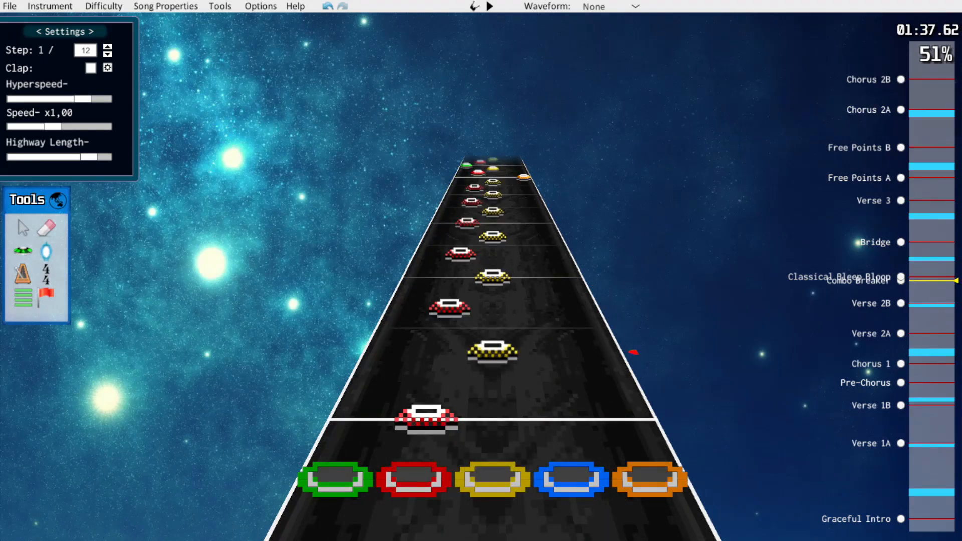
pyautogui.press('space')
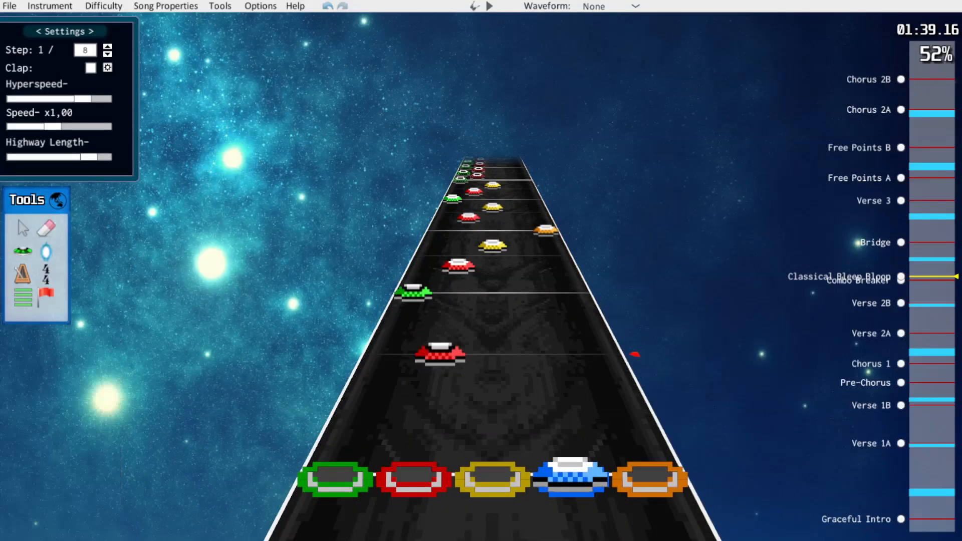
# Force the red and green notes after the tap run, delete the following yellow note, and force the red note retimed to position 51744
pyautogui.click(440, 352)
pyautogui.press('f')
pyautogui.click(413, 292)
pyautogui.press('f')
pyautogui.moveTo(458, 266); pyautogui.dragTo(460, 255)
pyautogui.click(493, 246)
pyautogui.press('Delete')
pyautogui.click(460, 255)
pyautogui.press('f')
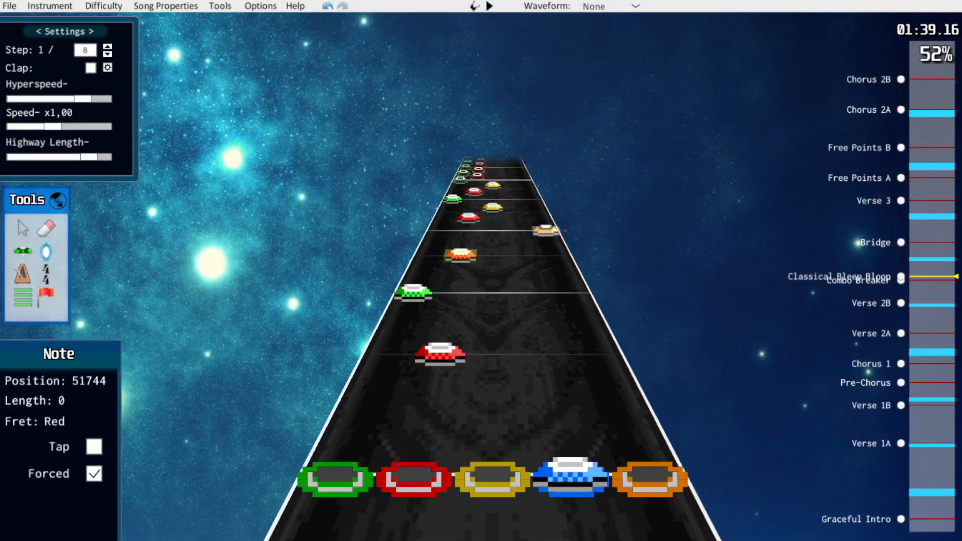
# Recolour the next orange note to blue and force it, delete a following yellow note, and force the red note beside it
pyautogui.moveTo(546, 230); pyautogui.dragTo(519, 230)
pyautogui.press('f')
pyautogui.scroll(2, 519, 231)
pyautogui.click(493, 236)
pyautogui.press('Delete')
pyautogui.click(463, 244)
pyautogui.press('f')
# Delete the last yellow note before the green-red tap run and play the passage back
pyautogui.click(492, 201)
pyautogui.press('Delete')
pyautogui.scroll(-2, 492, 201)
pyautogui.press('space')
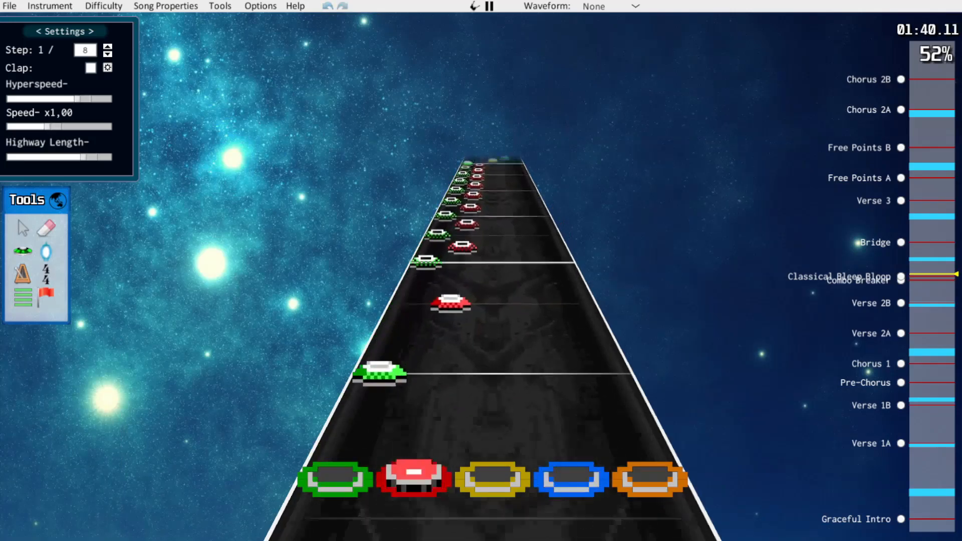
pyautogui.press('space')
# Thin the alternating green and red tap notes on the 1/12 step by retiming and deleting notes, moving one green note to red
pyautogui.press('w')
pyautogui.moveTo(433, 384); pyautogui.dragTo(437, 369)
pyautogui.moveTo(394, 341); pyautogui.dragTo(402, 319)
pyautogui.click(449, 309)
pyautogui.press('Delete')
pyautogui.click(416, 285)
pyautogui.press('Delete')
pyautogui.moveTo(431, 250); pyautogui.dragTo(463, 242)
# Play back the tap run and the Bridge up to the green-blue chords
pyautogui.press('space')
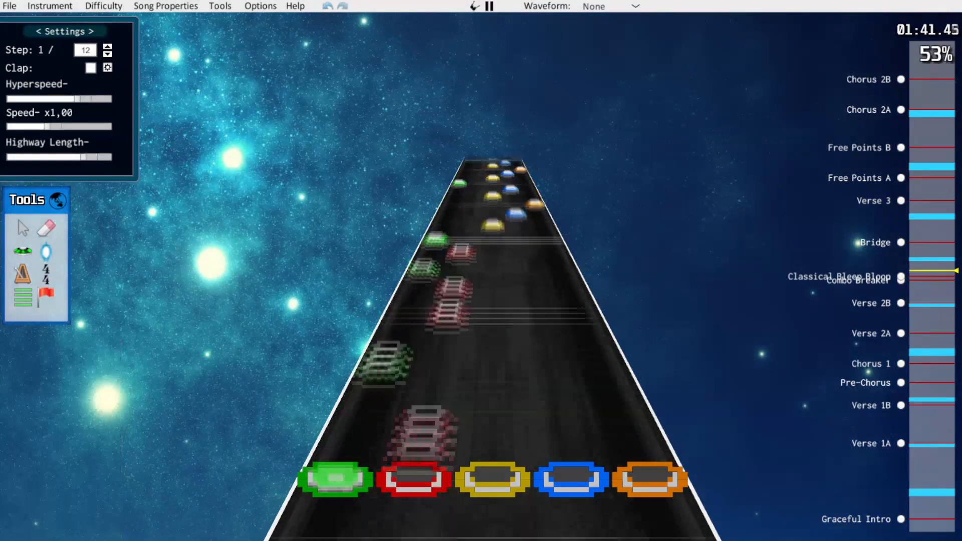
pyautogui.press('space')
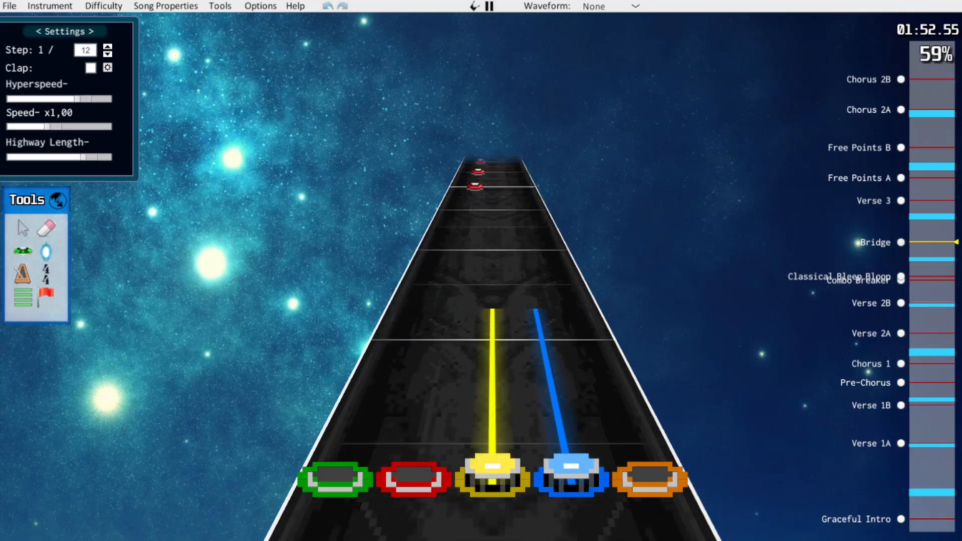
pyautogui.press('space')
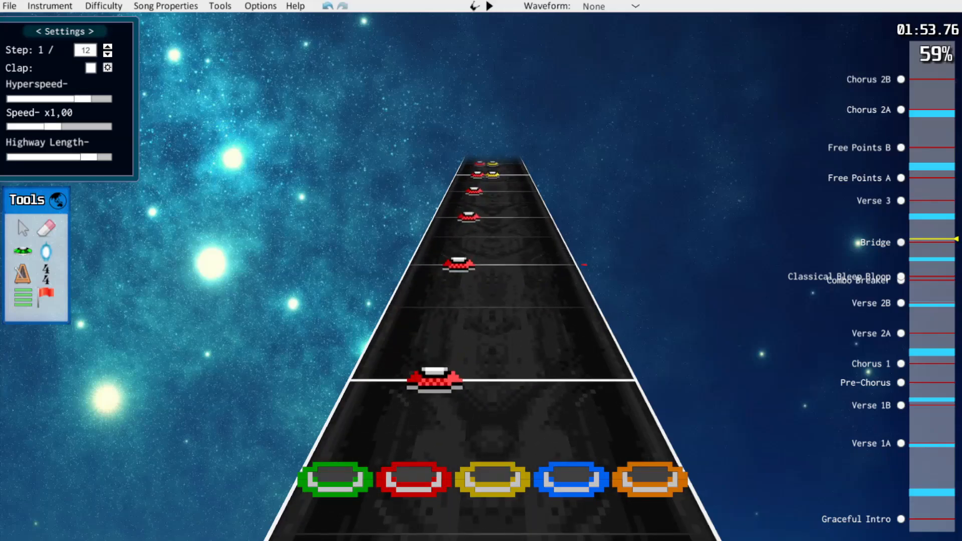
pyautogui.press('space')
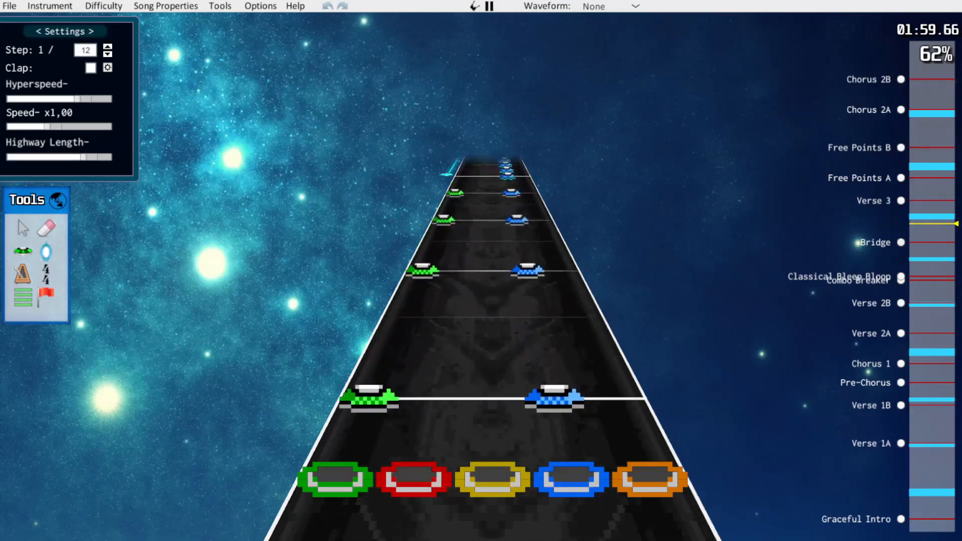
pyautogui.press('space')
pyautogui.scroll(-3, 590, 275)
pyautogui.scroll(5, 589, 273)
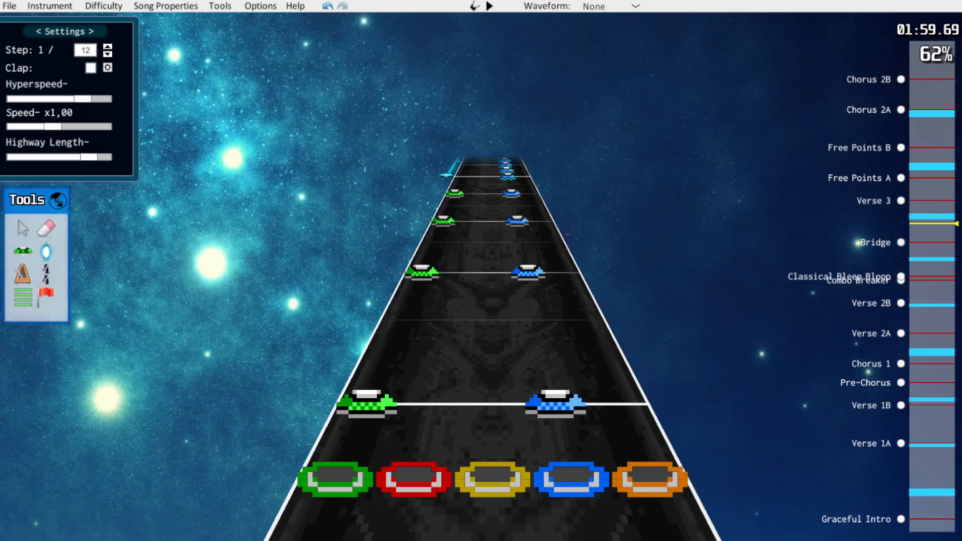
# Select the green notes of the Bridge's green-blue chords and move them to red
pyautogui.moveTo(461, 180); pyautogui.dragTo(460, 270)
pyautogui.scroll(-2, 472, 403)
pyautogui.scroll(-6, 470, 322)
pyautogui.scroll(1, 470, 291)
pyautogui.scroll(-9, 466, 280)
pyautogui.scroll(2, 446, 321)
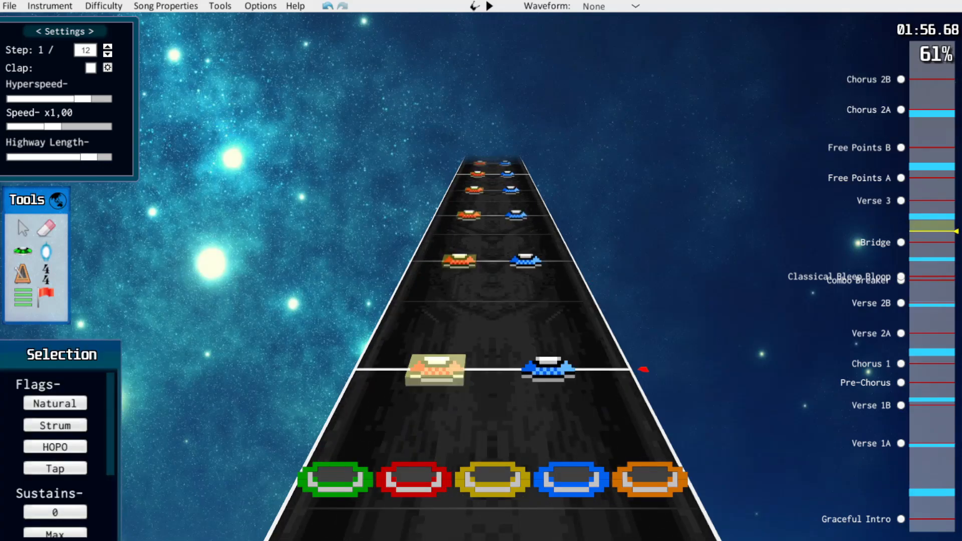
# Move the selected red notes of the Bridge's preceding red-blue chords to yellow and play the chords back
pyautogui.moveTo(437, 368); pyautogui.dragTo(493, 368)
pyautogui.scroll(6, 493, 361)
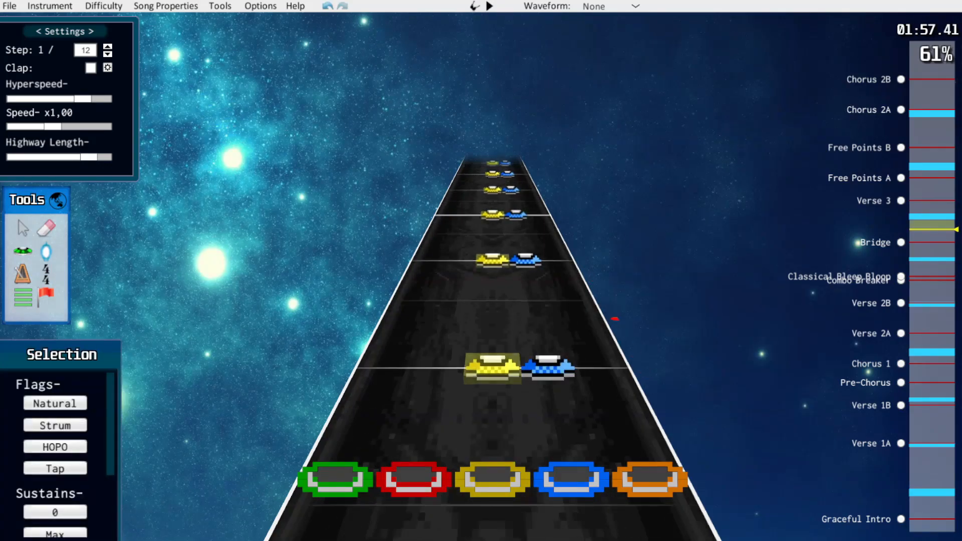
pyautogui.scroll(2, 493, 350)
pyautogui.scroll(-7, 493, 351)
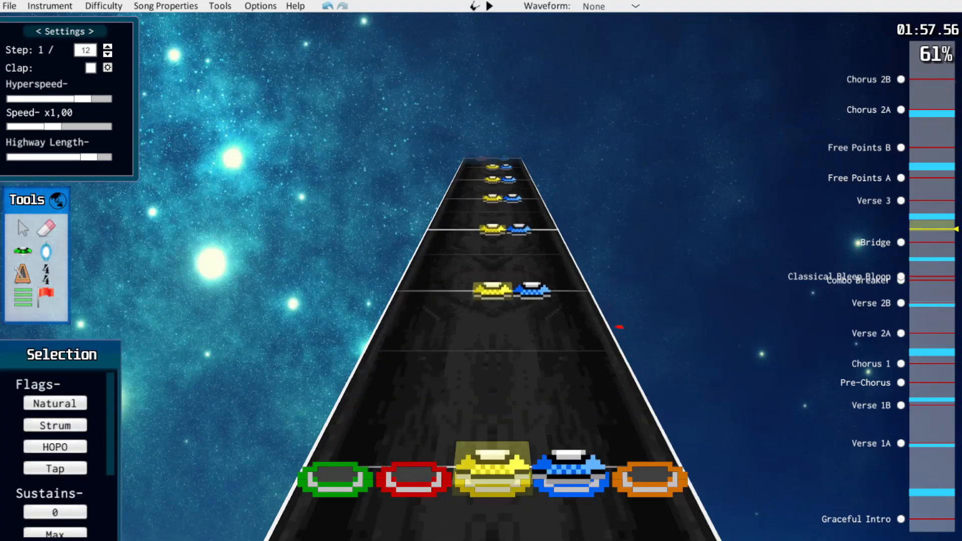
pyautogui.press('space')
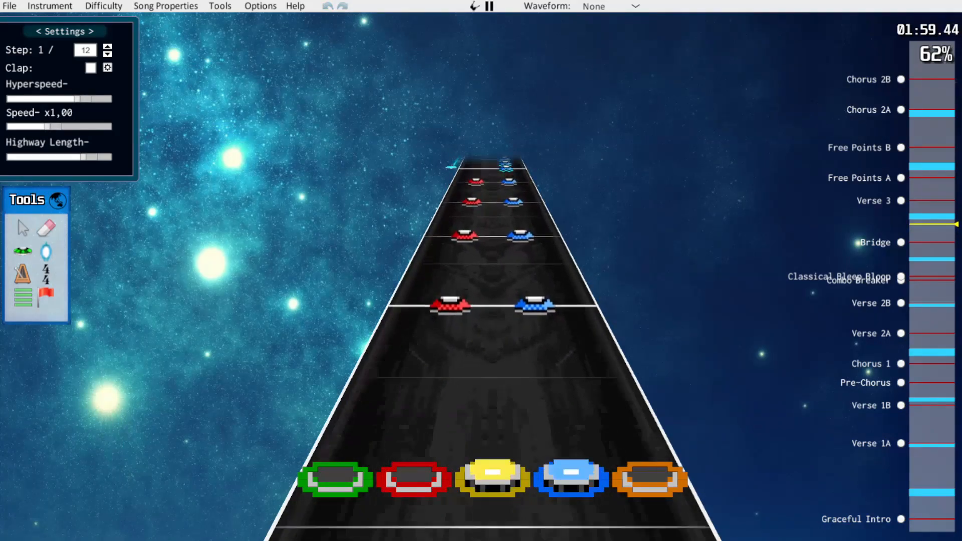
pyautogui.press('space')
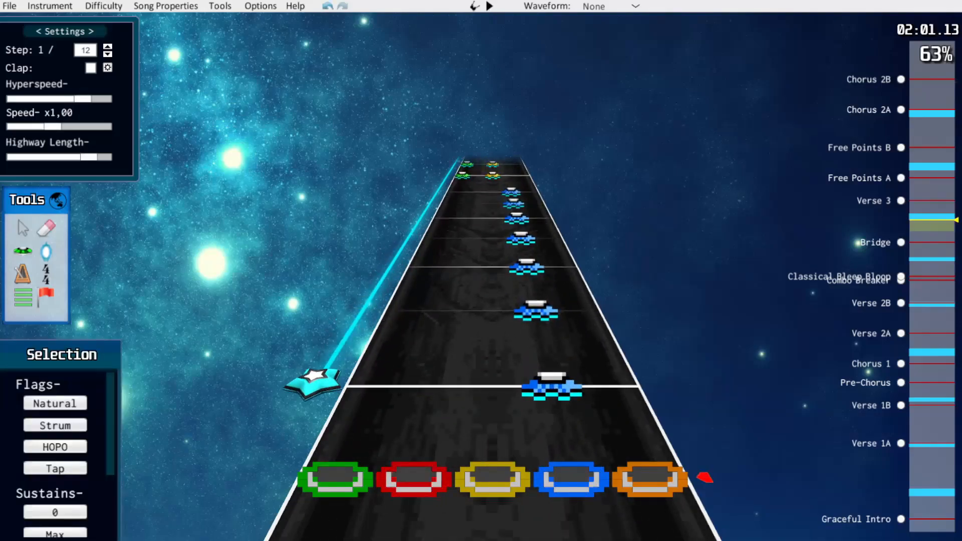
# Erase every other blue note in the Bridge's star power phrase and move the yellow notes of the following green-yellow chords to red
pyautogui.press('k')
pyautogui.scroll(1, 493, 315)
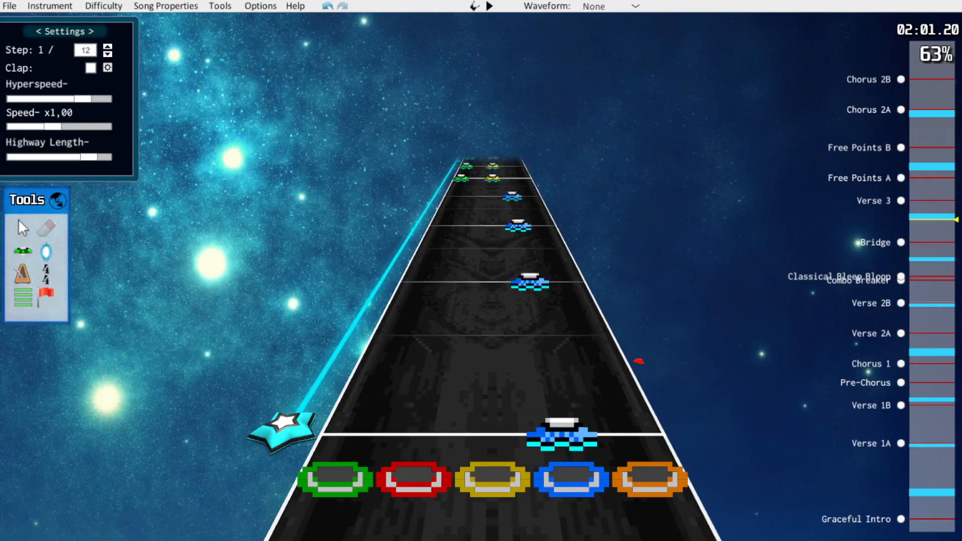
pyautogui.press('space')
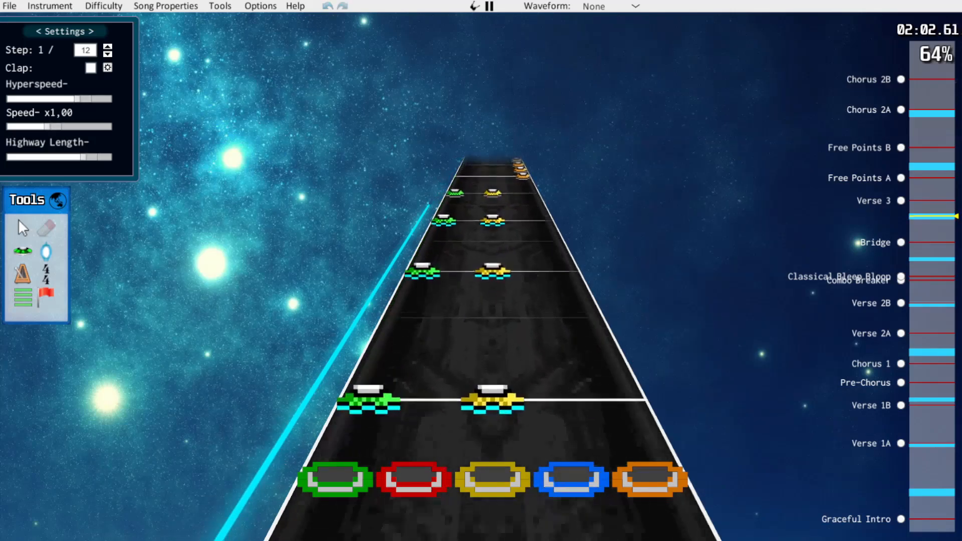
pyautogui.moveTo(478, 180); pyautogui.dragTo(528, 456)
pyautogui.moveTo(496, 454); pyautogui.dragTo(424, 451)
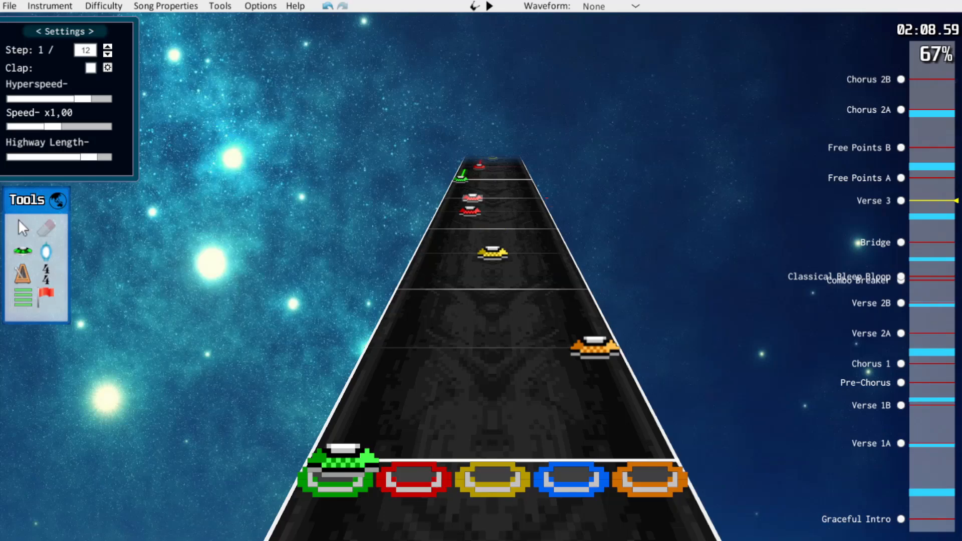
# Recolour the orange note at the start of Verse 3 to blue and play Verse 3 back
pyautogui.click(22, 228)
pyautogui.moveTo(595, 347); pyautogui.dragTo(544, 335)
pyautogui.press('w')
pyautogui.press('space')
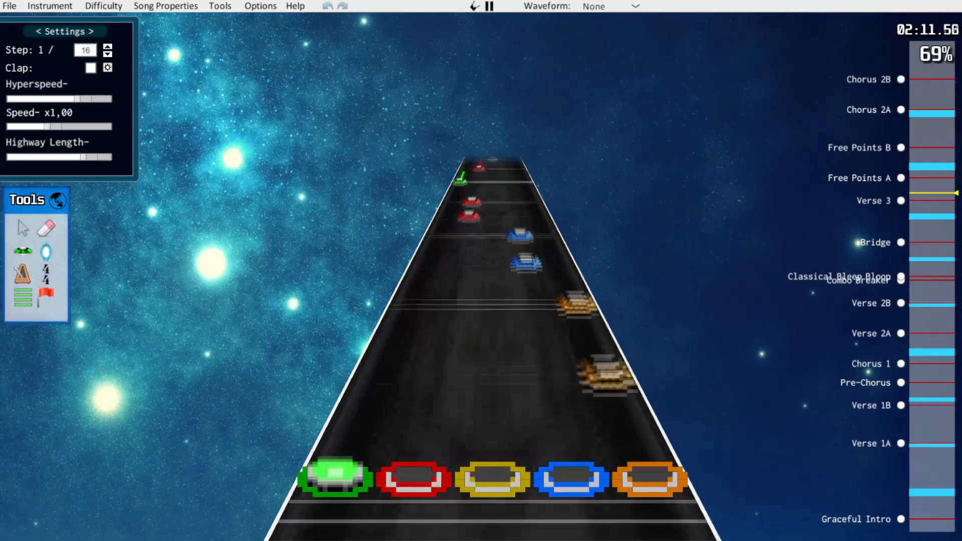
pyautogui.press('space')
pyautogui.press('space')
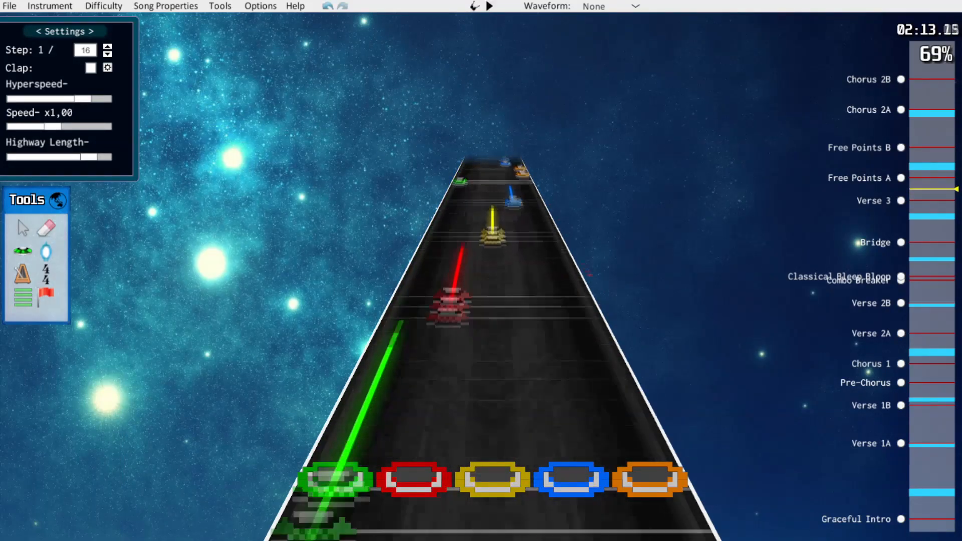
pyautogui.press('space')
# Thin the third descending run in Verse 3 to single blue, yellow and red notes, and play back into Free Points A
pyautogui.click(571, 291)
pyautogui.moveTo(524, 254); pyautogui.dragTo(493, 255)
pyautogui.click(519, 230)
pyautogui.click(492, 199)
pyautogui.moveTo(493, 211); pyautogui.dragTo(470, 211)
pyautogui.press('Delete')
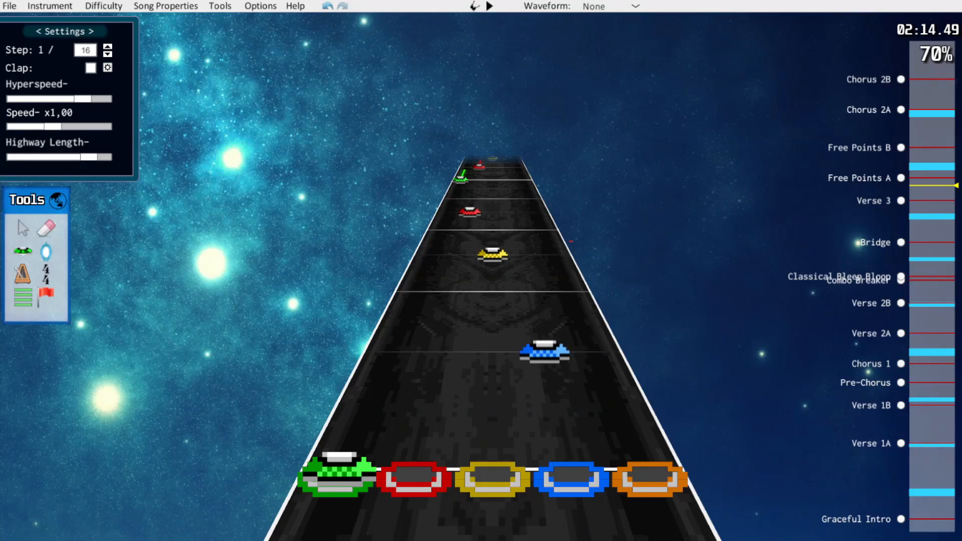
pyautogui.press('space')
pyautogui.press('space')
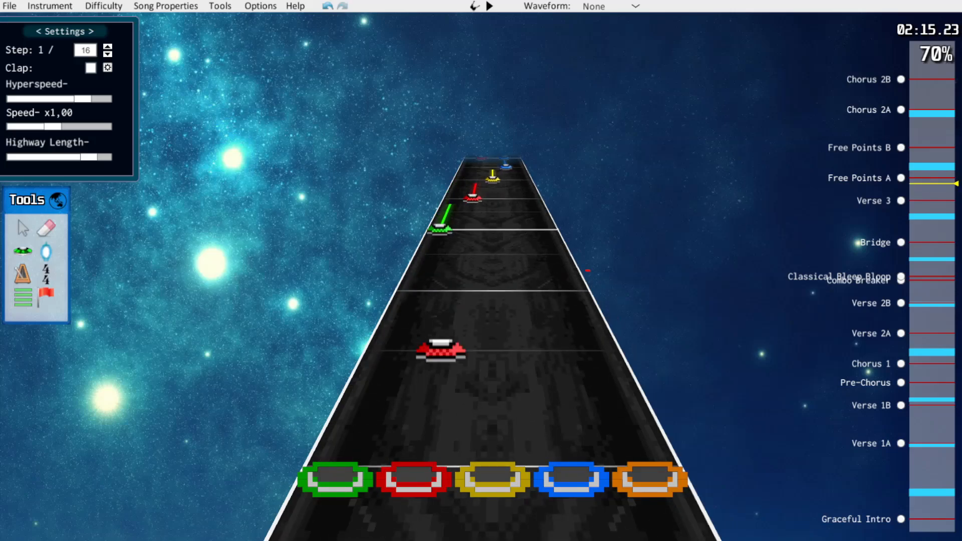
pyautogui.scroll(-6, 441, 350)
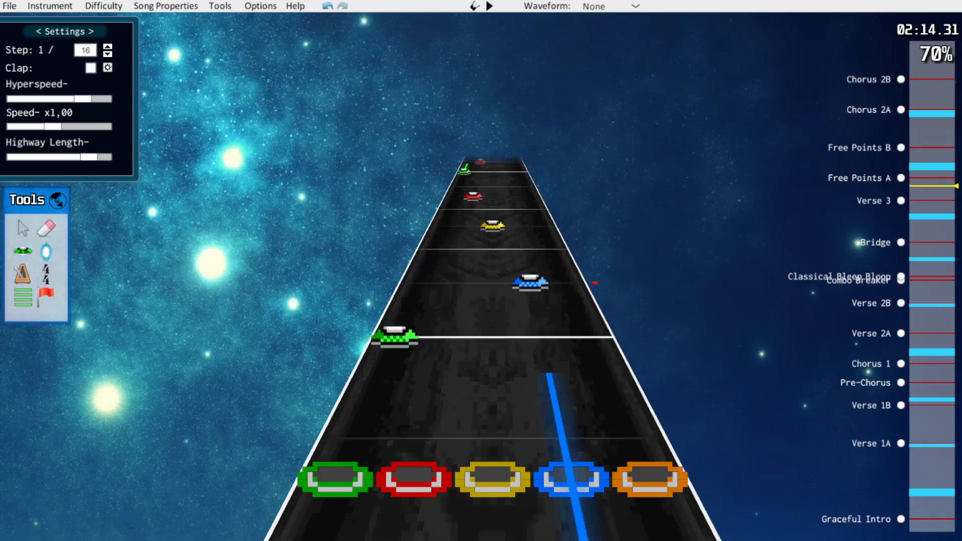
pyautogui.press('space')
pyautogui.press('space')
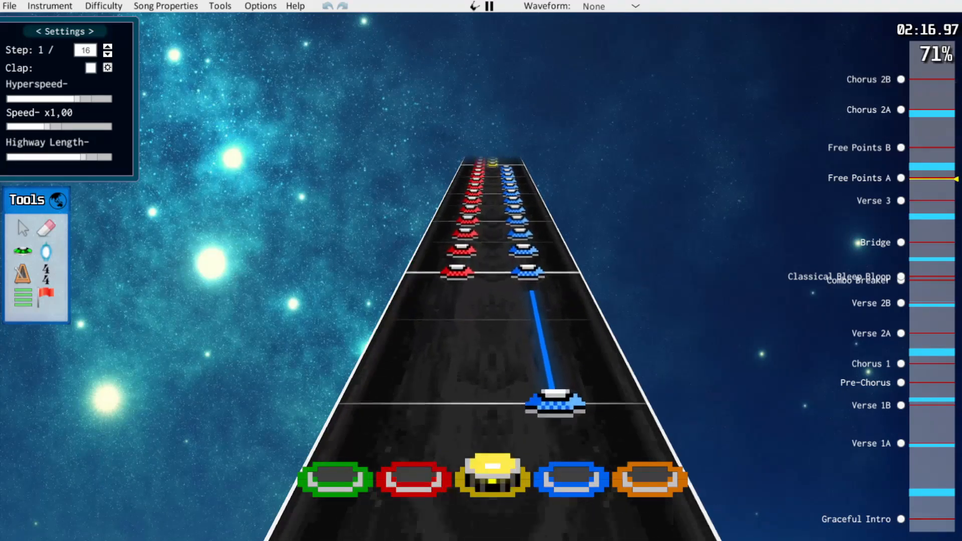
pyautogui.press('space')
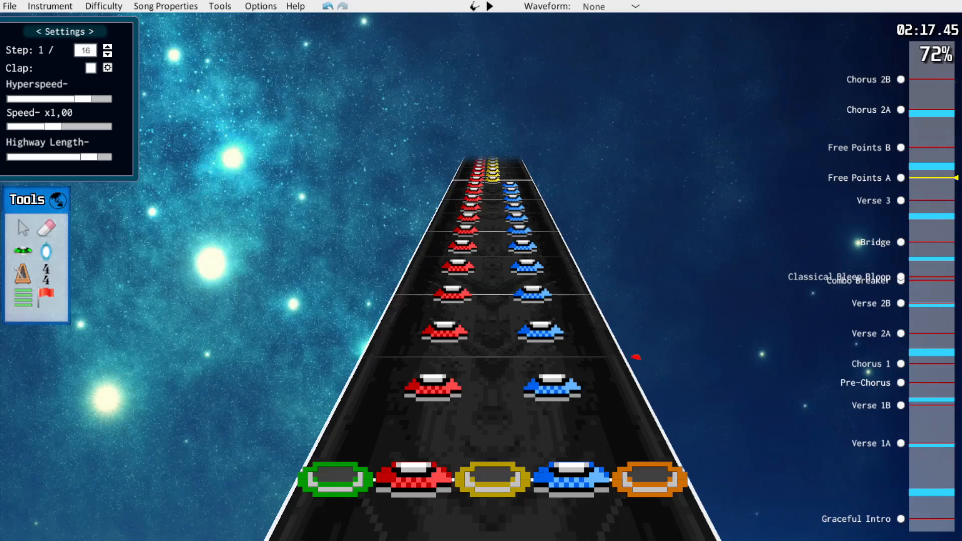
# Thin the red-blue chords at the start of Free Points A by shifting them onto the wider-spaced grid lines, and play them back
pyautogui.moveTo(433, 387); pyautogui.dragTo(439, 356)
pyautogui.moveTo(552, 387); pyautogui.dragTo(545, 356)
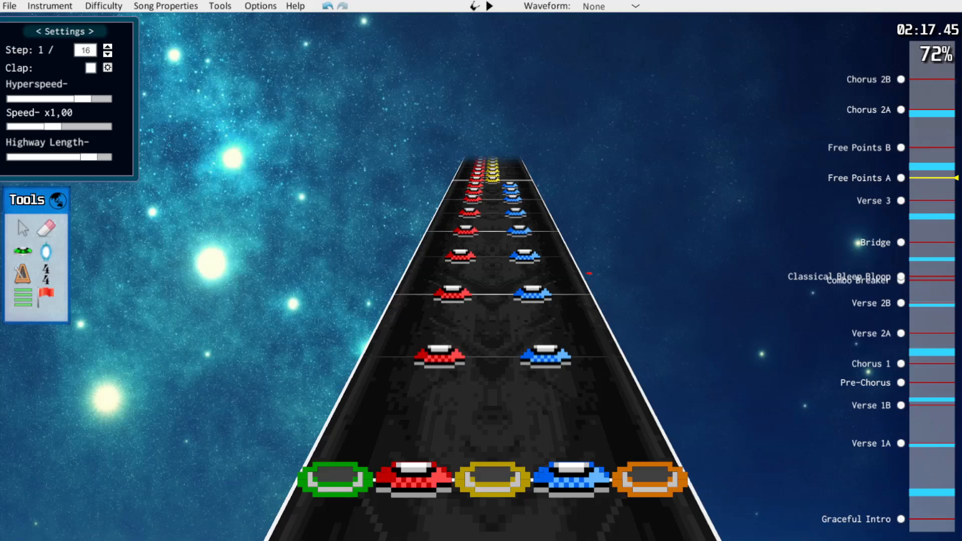
pyautogui.press('space')
pyautogui.press('space')
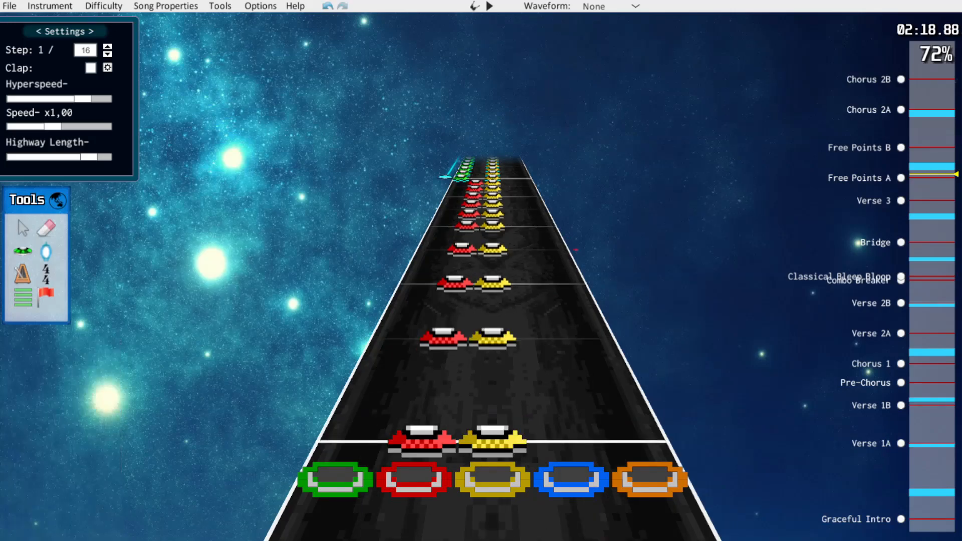
# Thin the red-yellow chords in Free Points A by shifting them onto the wider-spaced grid lines
pyautogui.moveTo(459, 259); pyautogui.dragTo(461, 250)
pyautogui.scroll(5, 471, 280)
pyautogui.moveTo(492, 348); pyautogui.dragTo(493, 325)
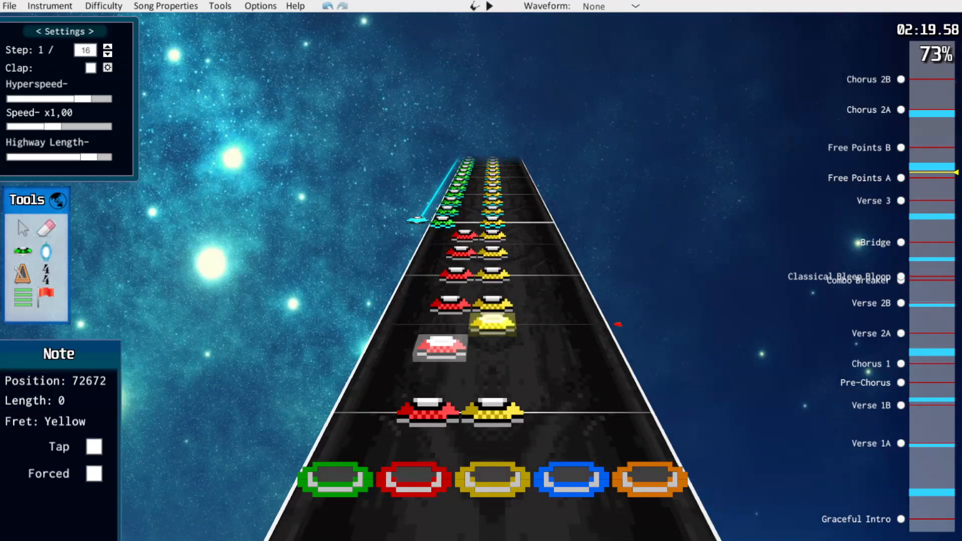
pyautogui.press('space')
pyautogui.click(493, 321)
pyautogui.moveTo(447, 320); pyautogui.dragTo(452, 302)
pyautogui.scroll(4, 491, 326)
# Thin the green-yellow chords at the start of the star power phrase after Free Points A by shifting them onto wider-spaced grid lines
pyautogui.moveTo(493, 364); pyautogui.dragTo(492, 336)
pyautogui.moveTo(384, 363); pyautogui.dragTo(394, 337)
pyautogui.scroll(2, 493, 336)
pyautogui.moveTo(493, 317)
pyautogui.mouseDown()
pyautogui.moveTo(492, 337)
pyautogui.moveTo(493, 311)
pyautogui.mouseUp()
pyautogui.scroll(2, 493, 337)
pyautogui.moveTo(397, 330); pyautogui.dragTo(405, 311)
pyautogui.moveTo(493, 296); pyautogui.dragTo(493, 311)
pyautogui.scroll(2, 450, 316)
pyautogui.moveTo(399, 326); pyautogui.dragTo(390, 350)
pyautogui.scroll(2, 390, 338)
pyautogui.moveTo(493, 330); pyautogui.dragTo(492, 311)
pyautogui.moveTo(397, 330); pyautogui.dragTo(405, 311)
pyautogui.moveTo(492, 296); pyautogui.dragTo(492, 311)
pyautogui.scroll(1, 451, 317)
pyautogui.moveTo(399, 326); pyautogui.dragTo(389, 351)
pyautogui.scroll(2, 400, 336)
pyautogui.moveTo(412, 293); pyautogui.dragTo(405, 311)
pyautogui.moveTo(492, 294); pyautogui.dragTo(492, 311)
pyautogui.scroll(4, 492, 316)
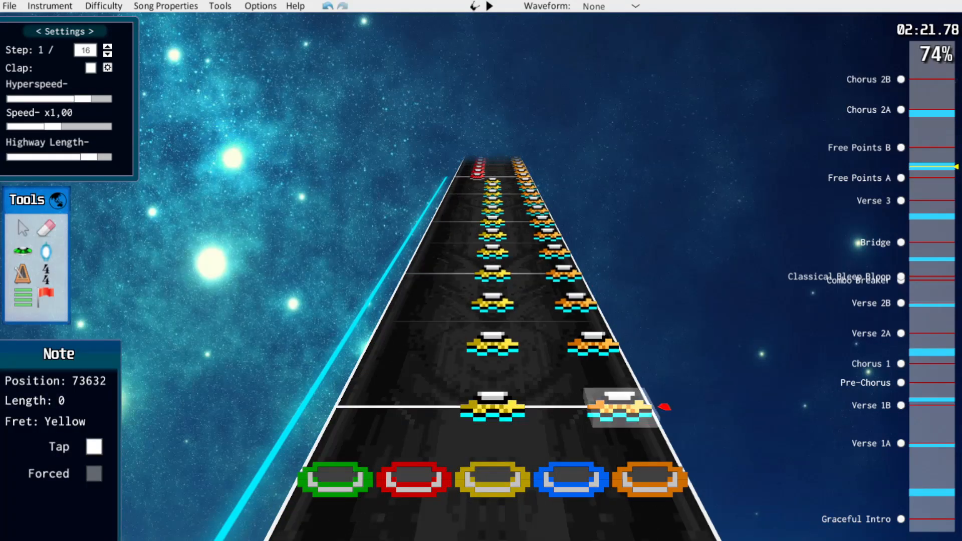
# Recolour the first yellow-orange chords in the star power phrase to yellow-blue and space them onto wider grid lines
pyautogui.moveTo(620, 406); pyautogui.dragTo(556, 407)
pyautogui.moveTo(493, 346); pyautogui.dragTo(492, 322)
pyautogui.moveTo(493, 304); pyautogui.dragTo(493, 294)
pyautogui.rightClick(593, 346)
pyautogui.moveTo(572, 295); pyautogui.dragTo(529, 273)
pyautogui.moveTo(493, 253); pyautogui.dragTo(492, 243)
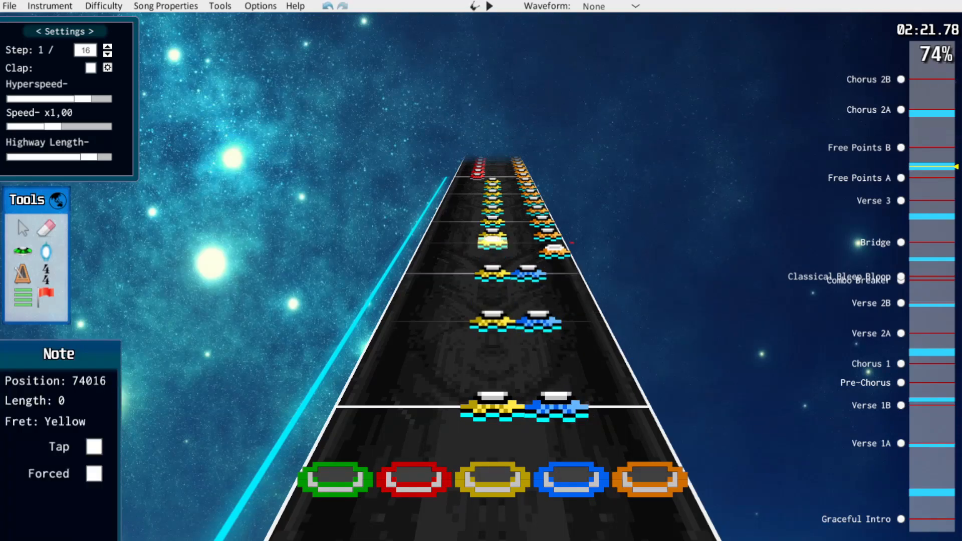
pyautogui.moveTo(555, 253); pyautogui.dragTo(526, 262)
# Delete surplus notes from the following yellow-orange chords in the star power phrase and reposition the remaining ones
pyautogui.scroll(2, 524, 243)
pyautogui.click(571, 287)
pyautogui.click(492, 287)
pyautogui.press('Delete')
pyautogui.moveTo(551, 244); pyautogui.dragTo(493, 234)
pyautogui.click(544, 228)
pyautogui.press('Delete')
pyautogui.click(519, 233)
pyautogui.click(562, 226)
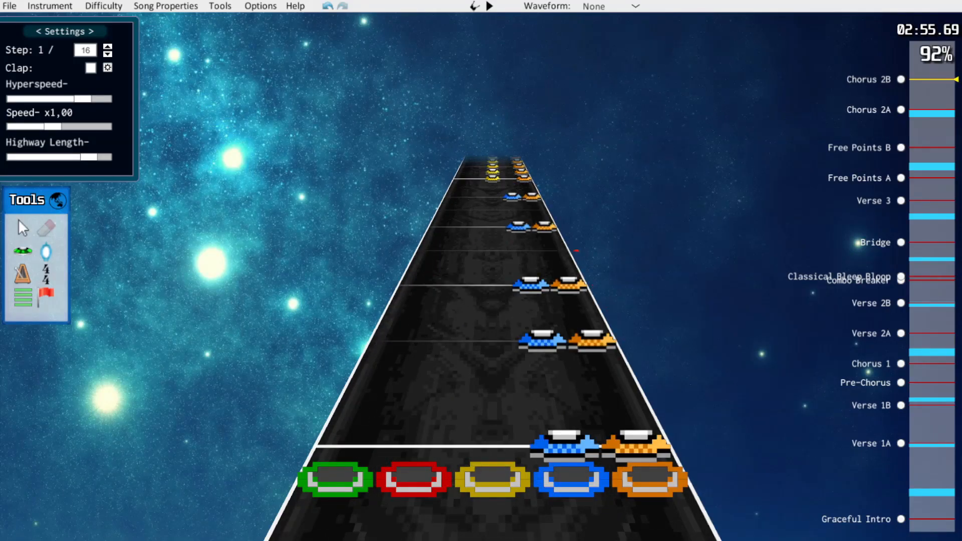
# Play Chorus 2B back to check its thinned chords through to the green-yellow ones
pyautogui.press('space')
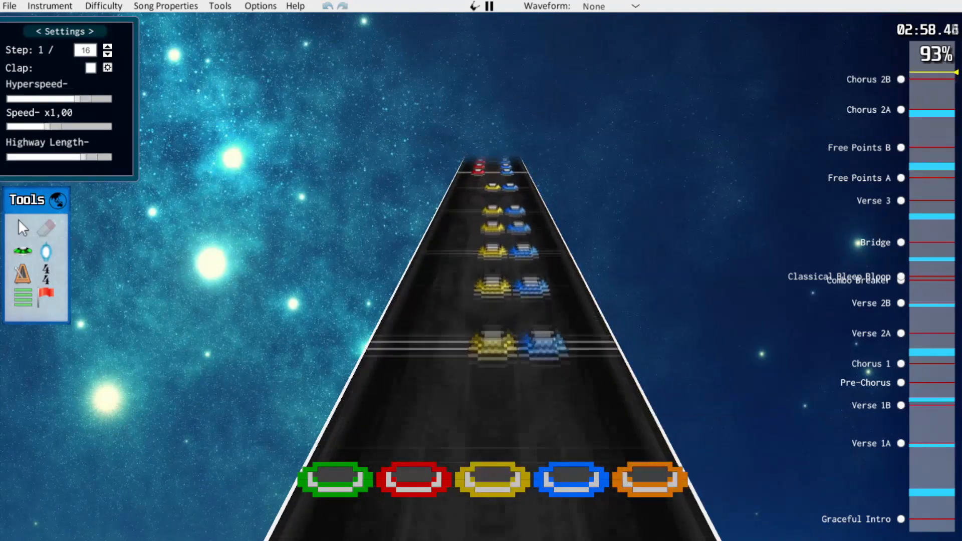
pyautogui.press('space')
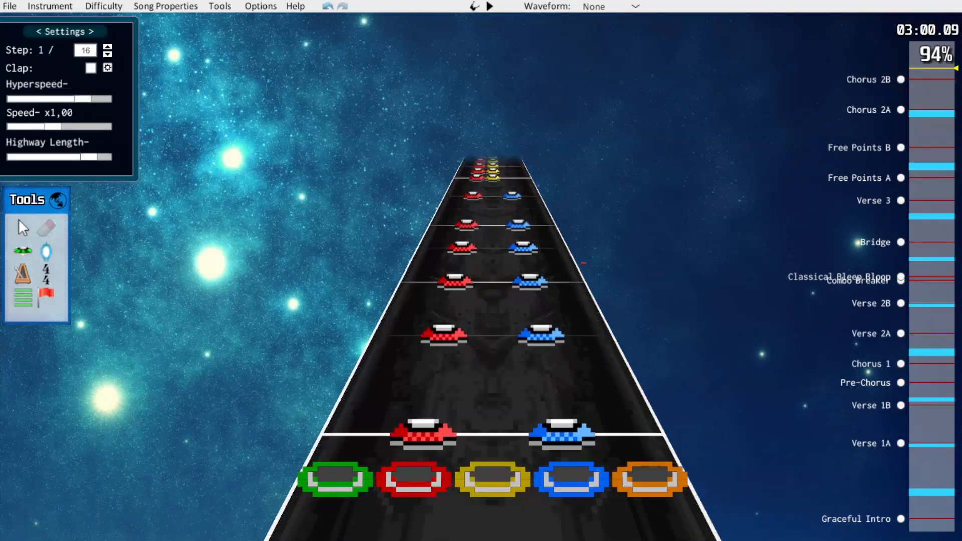
pyautogui.press('space')
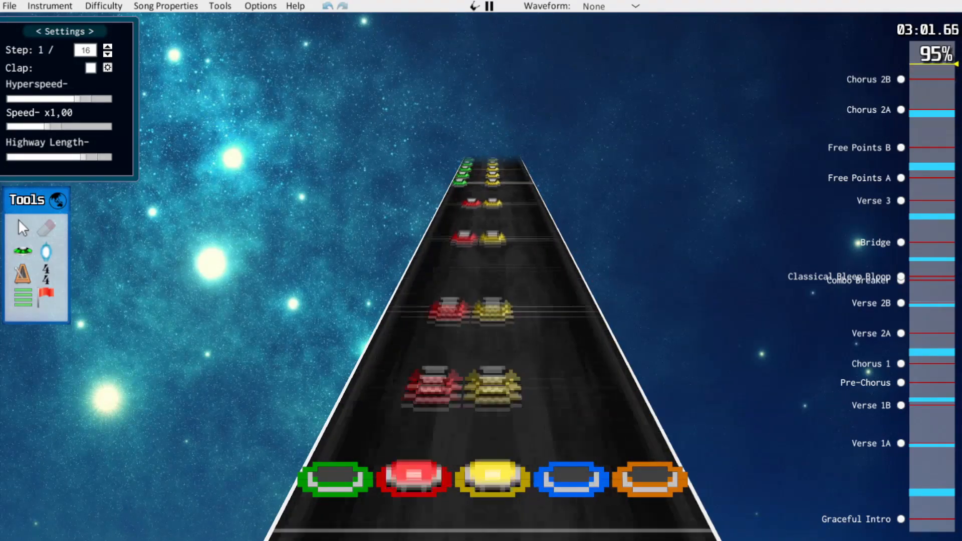
pyautogui.press('space')
pyautogui.scroll(-3, 492, 271)
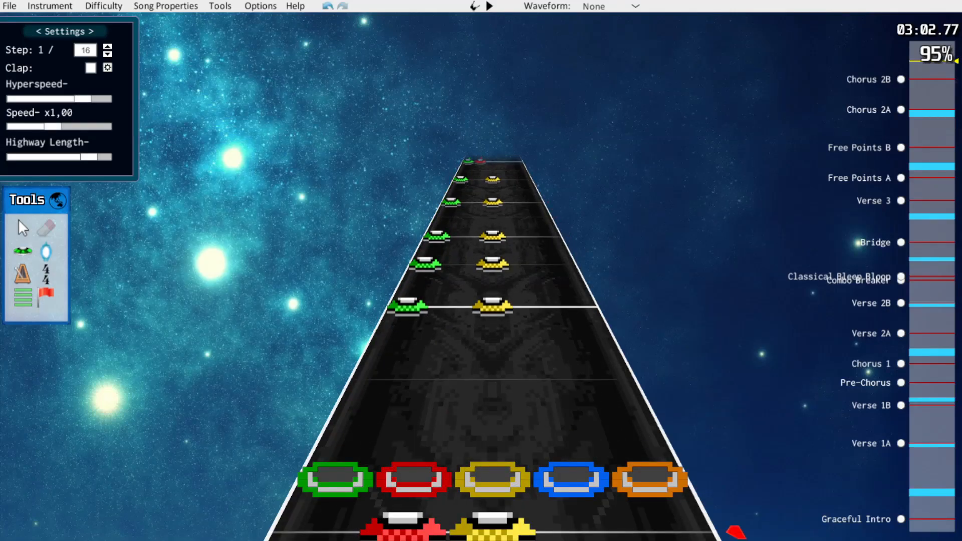
# Recolour the opening Chorus 2B chords from blue-orange to yellow-blue and the following yellow-orange chords to red-blue
pyautogui.press('j')
pyautogui.hotkey('alt', 'Down')
pyautogui.press('space')
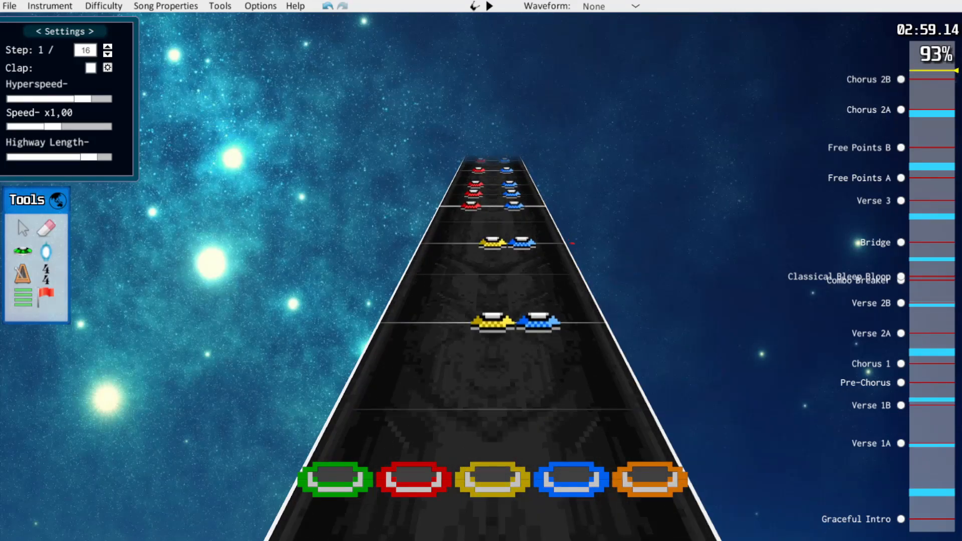
pyautogui.scroll(-1, 492, 274)
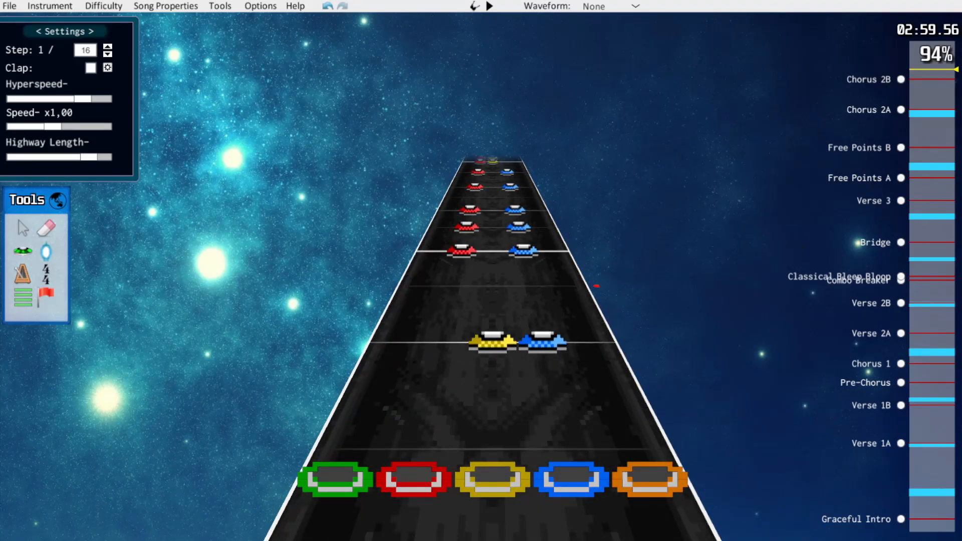
pyautogui.scroll(1, 590, 274)
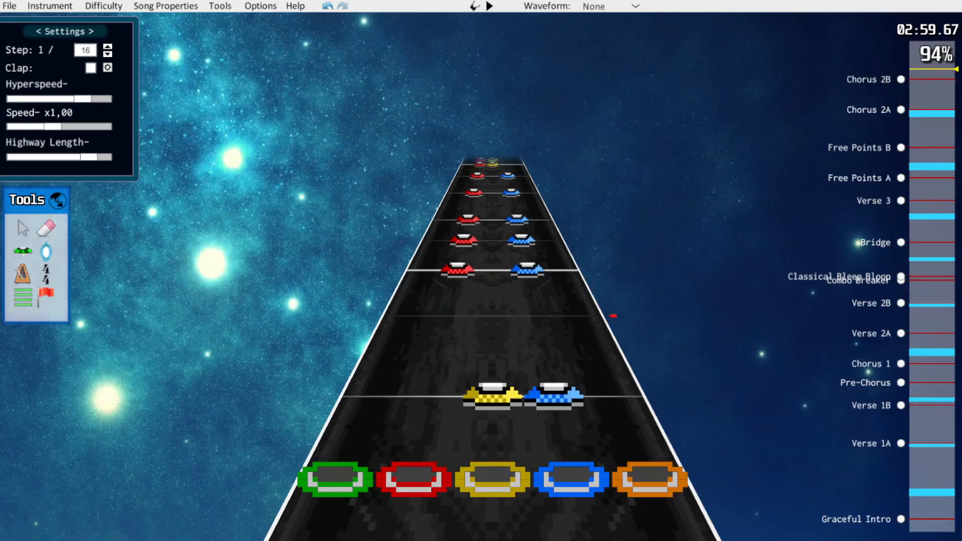
pyautogui.scroll(2, 492, 274)
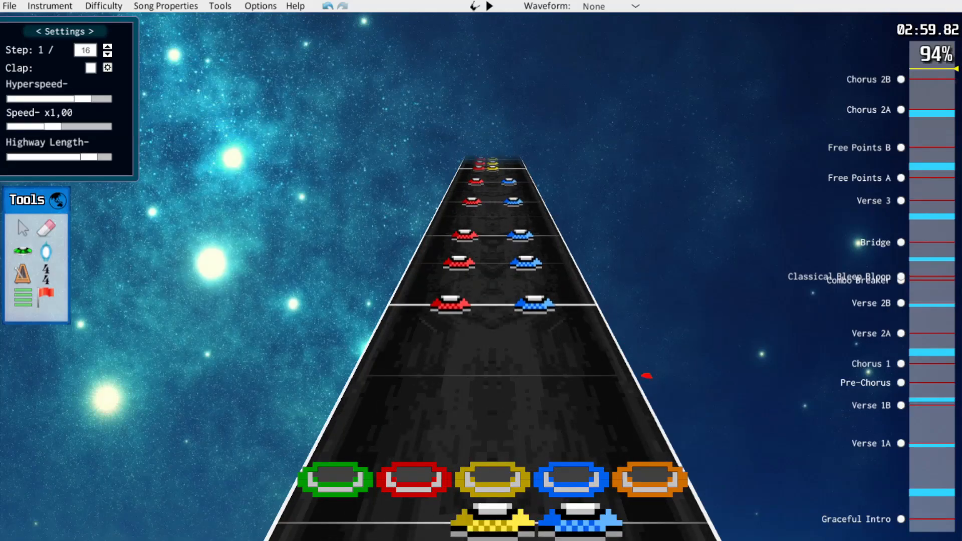
pyautogui.scroll(-20, 492, 274)
pyautogui.moveTo(573, 479); pyautogui.dragTo(493, 480)
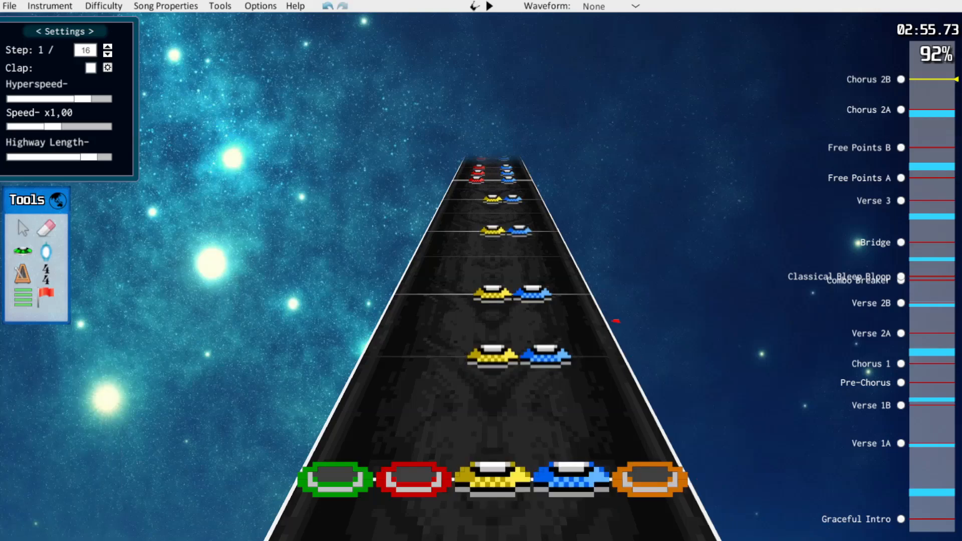
# Play the recoloured Chorus 2B back through to the end of the song
pyautogui.scroll(-1, 619, 327)
pyautogui.press('space')
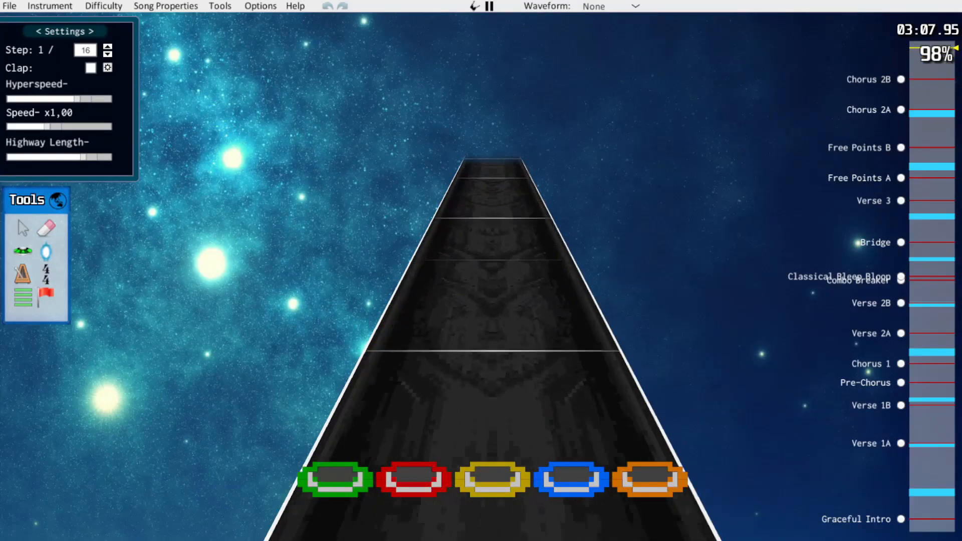
pyautogui.press('space')
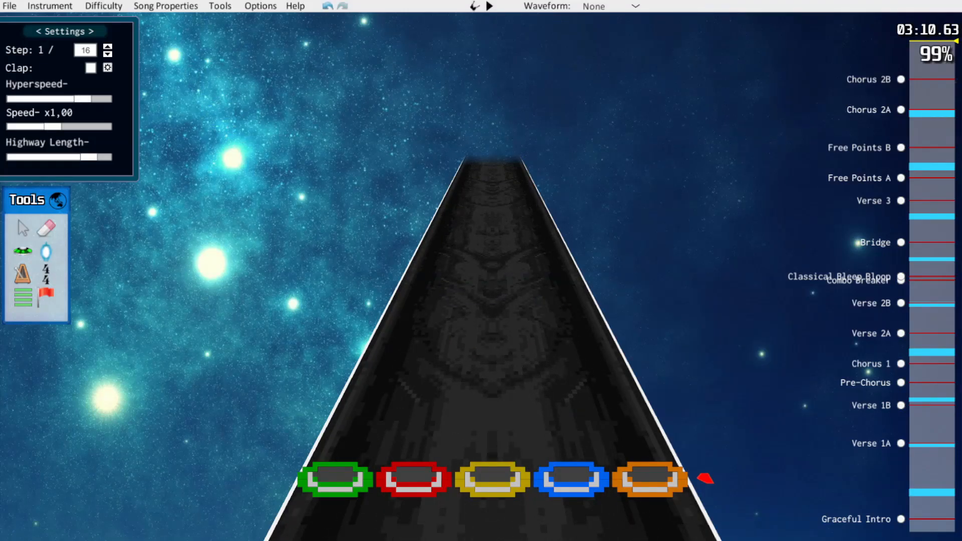
# Return to the beginning of the song and play back Graceful Intro
pyautogui.press('Home')
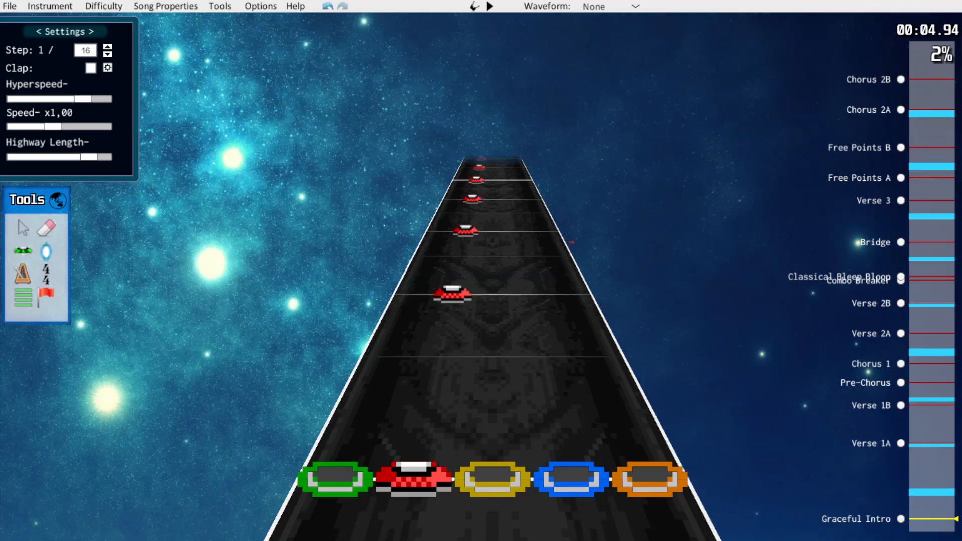
pyautogui.scroll(-1, 687, 445)
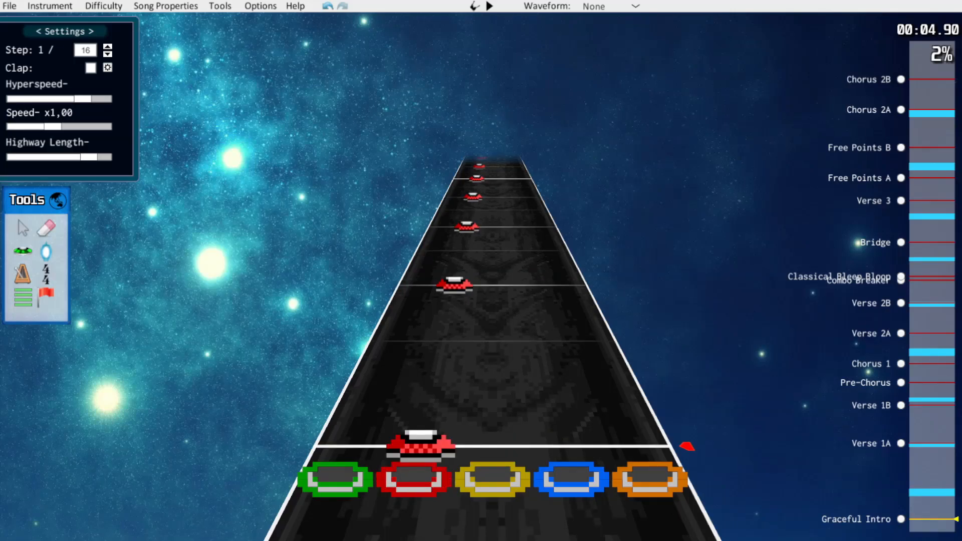
pyautogui.press('space')
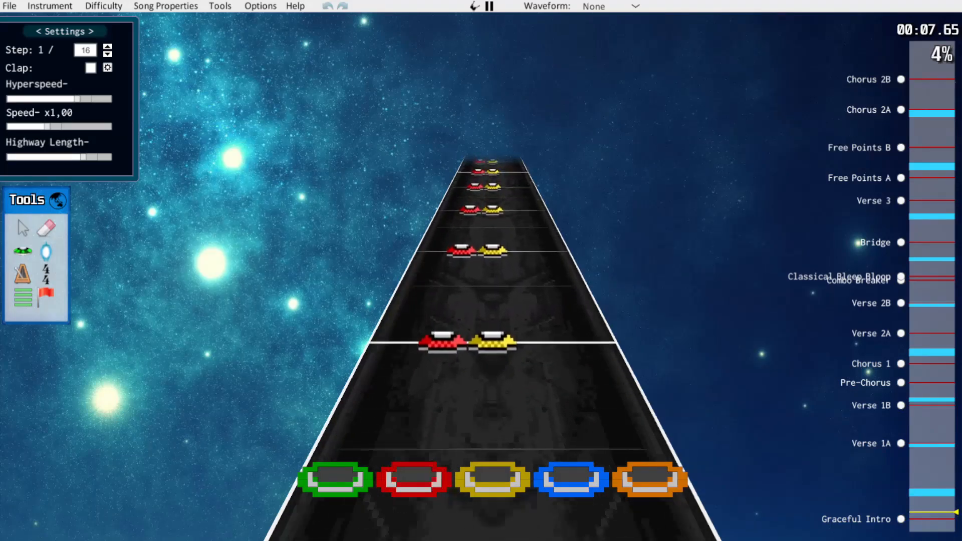
pyautogui.press('space')
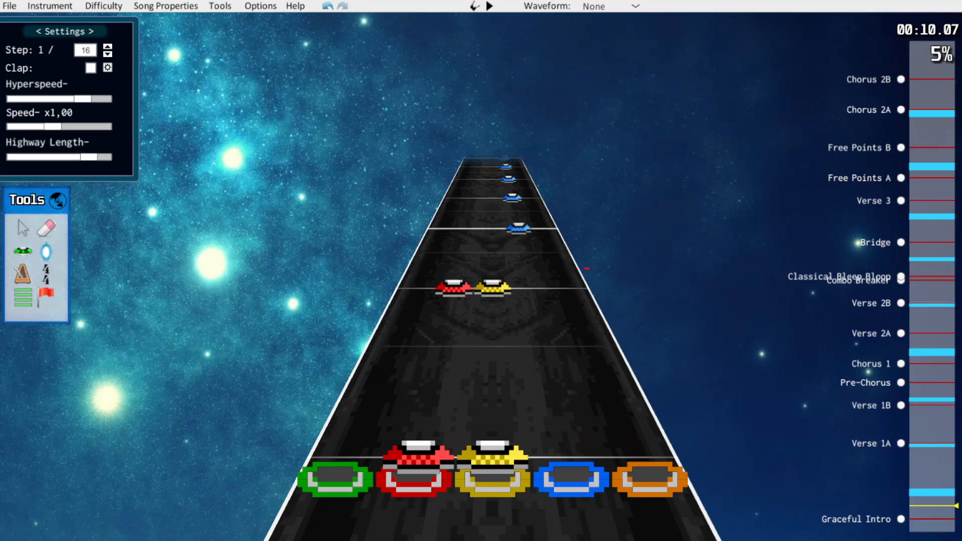
# Erase the red notes from the red-yellow chords in Graceful Intro, leaving single yellow notes, and play back into the blue notes
pyautogui.scroll(-8, 491, 301)
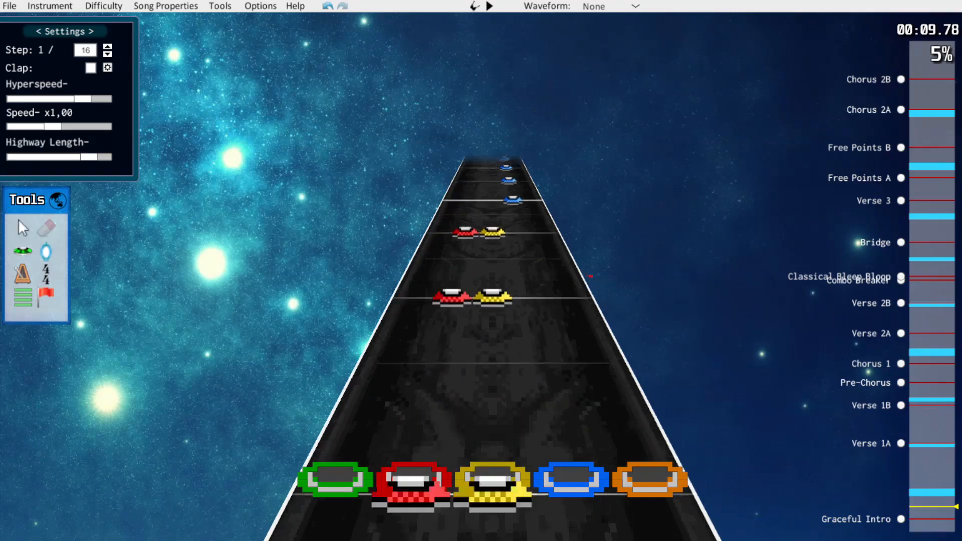
pyautogui.scroll(-16, 491, 301)
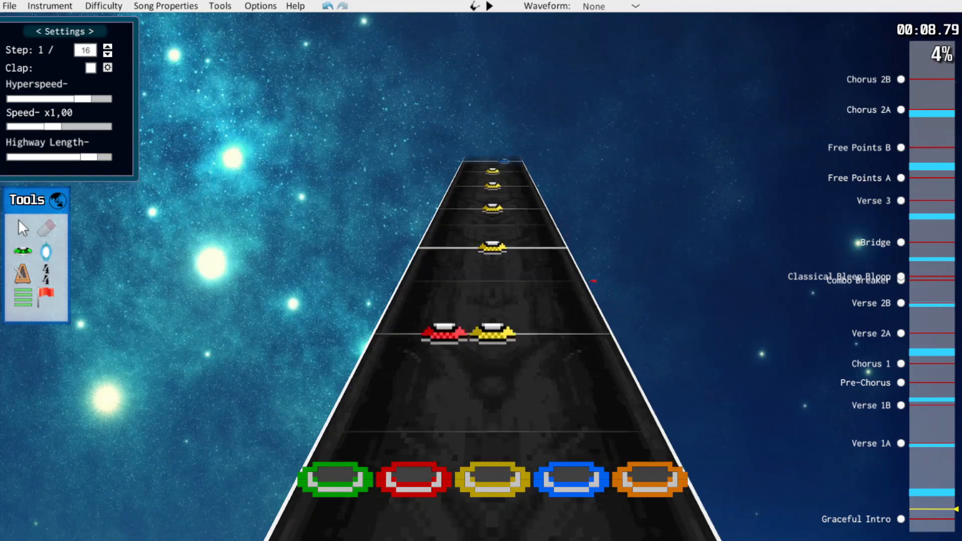
pyautogui.scroll(4, 490, 300)
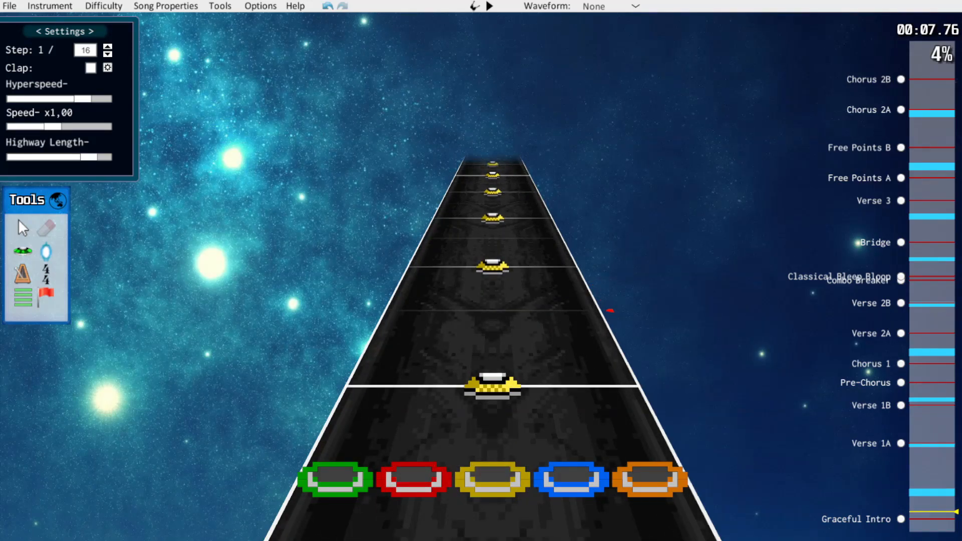
pyautogui.scroll(12, 491, 301)
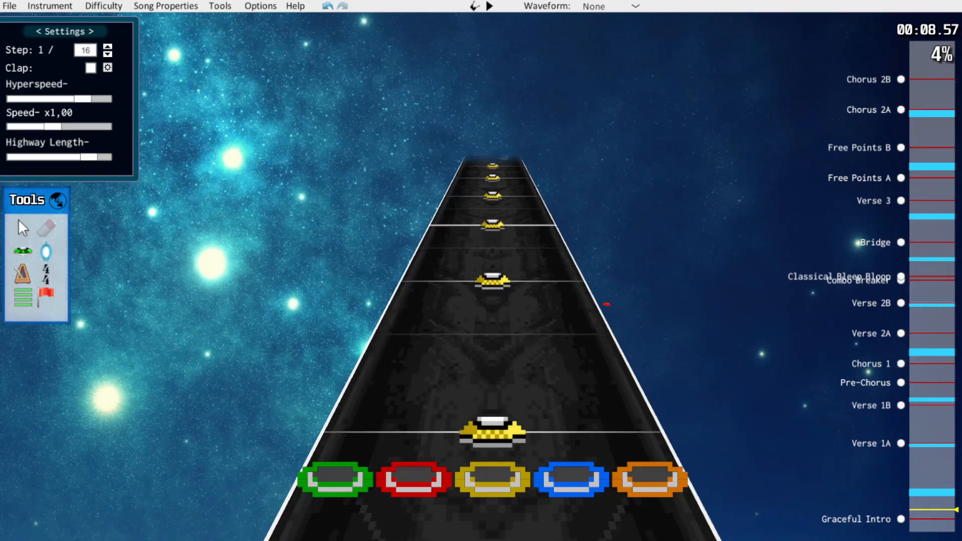
pyautogui.scroll(5, 491, 300)
pyautogui.press('k')
pyautogui.scroll(6, 626, 339)
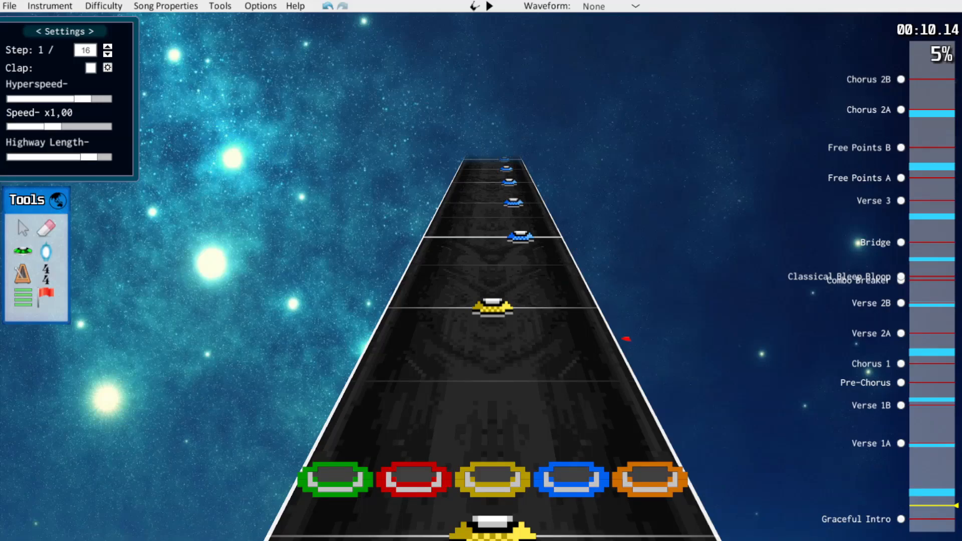
pyautogui.scroll(4, 626, 339)
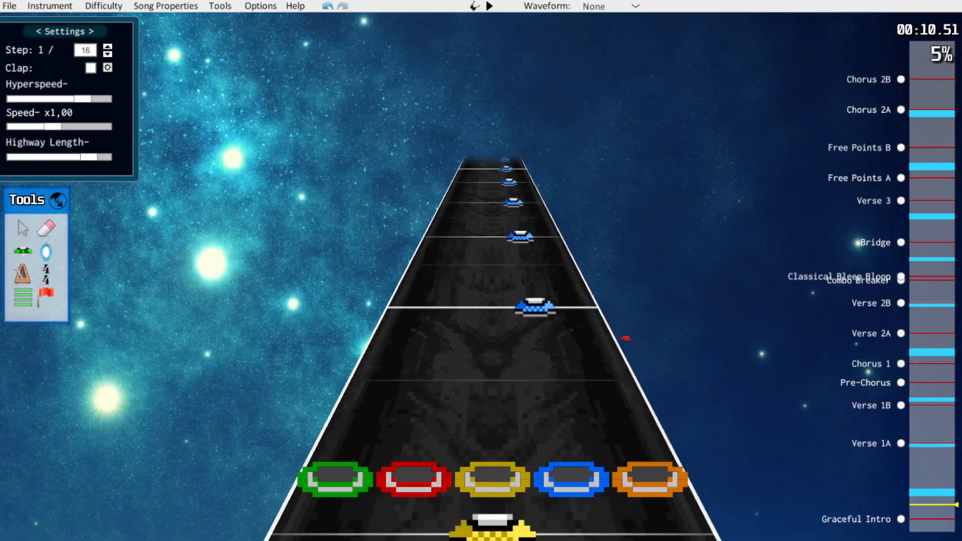
pyautogui.press('space')
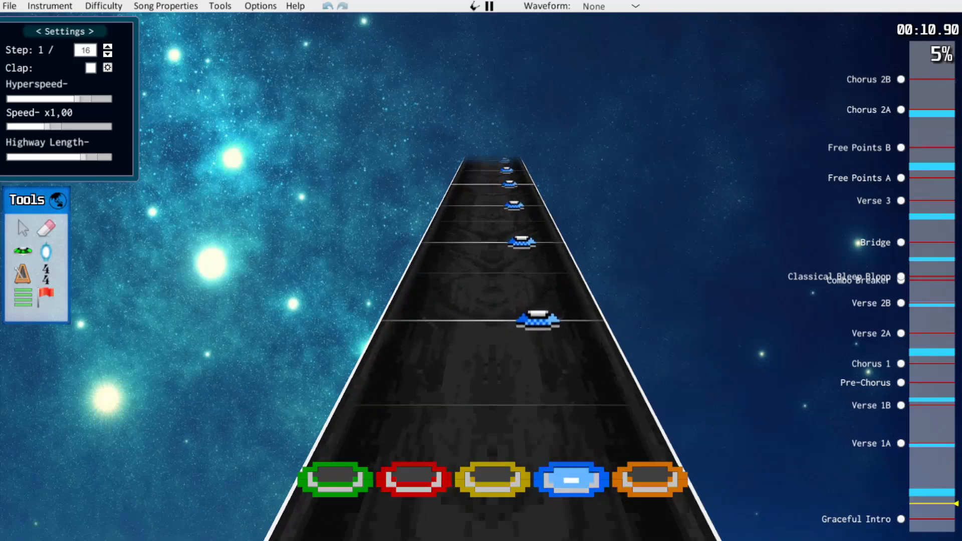
pyautogui.press('space')
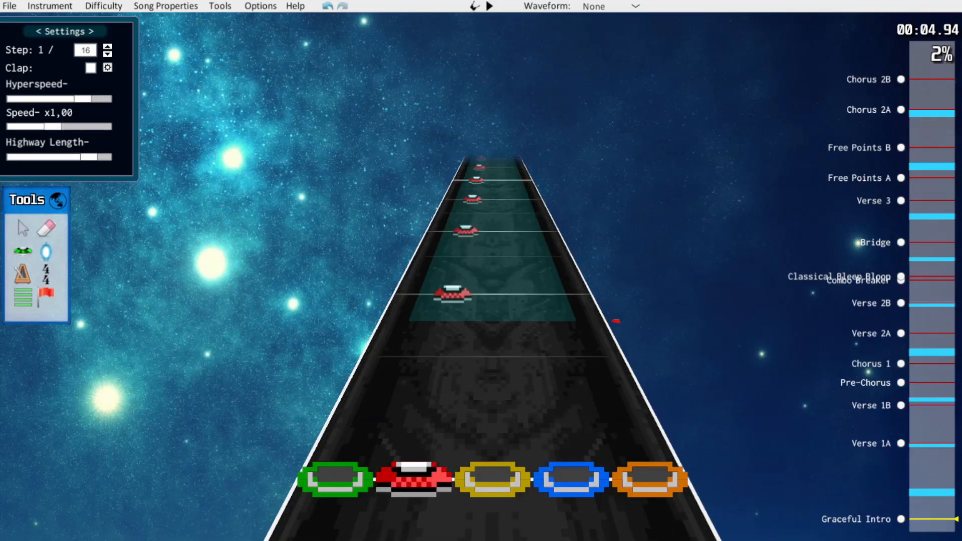
# Select the Graceful Intro notes and shift them one lane lower, moving the opening red notes to green
pyautogui.moveTo(651, 395); pyautogui.dragTo(707, 480)
pyautogui.scroll(-1, 438, 363)
pyautogui.moveTo(438, 357); pyautogui.dragTo(386, 356)
pyautogui.scroll(2, 663, 406)
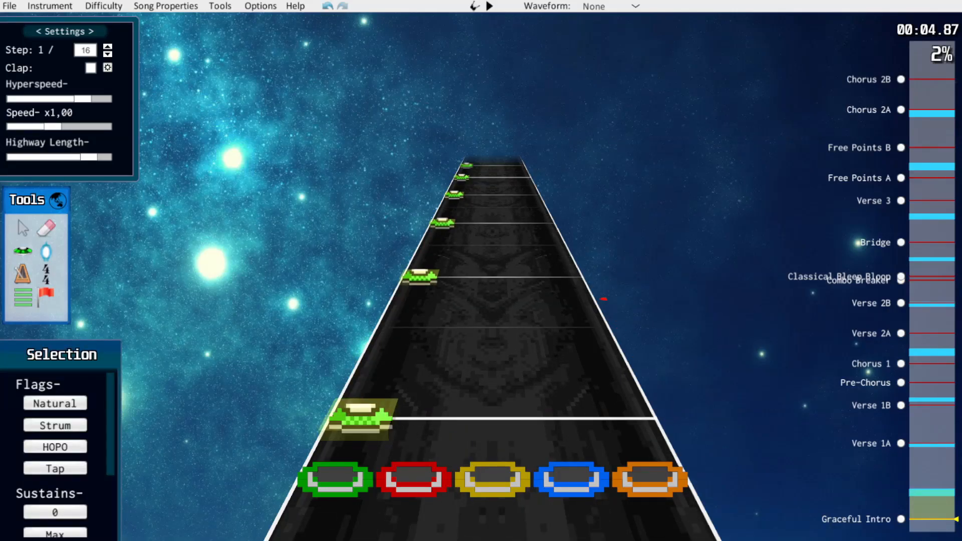
pyautogui.press('space')
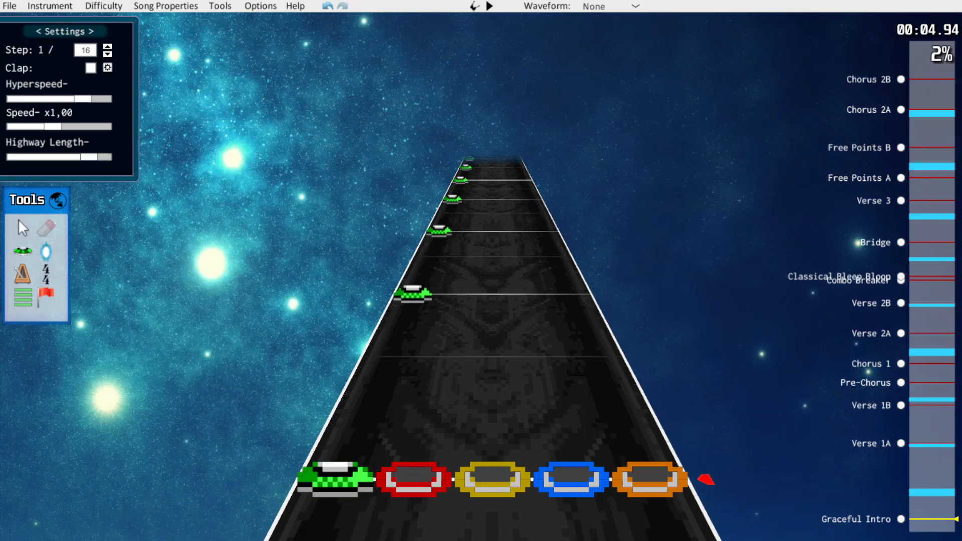
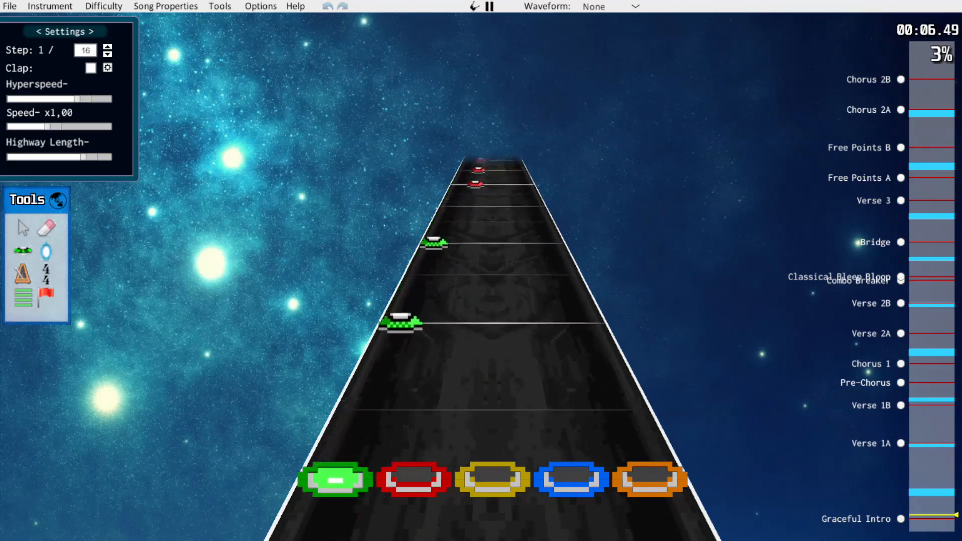
# Return to the start of the song and play back the lowered notes of Graceful Intro up to the yellow notes
pyautogui.press('space')
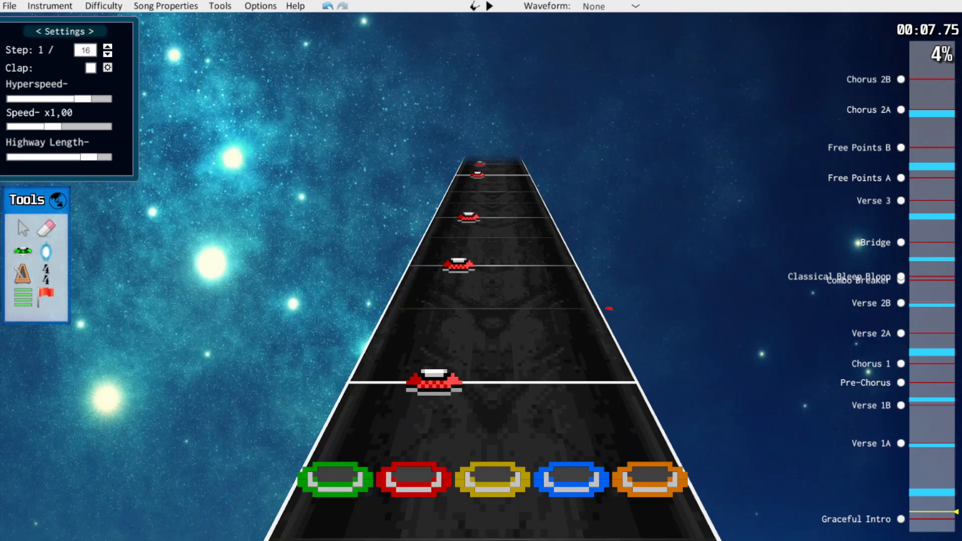
pyautogui.scroll(1, 493, 321)
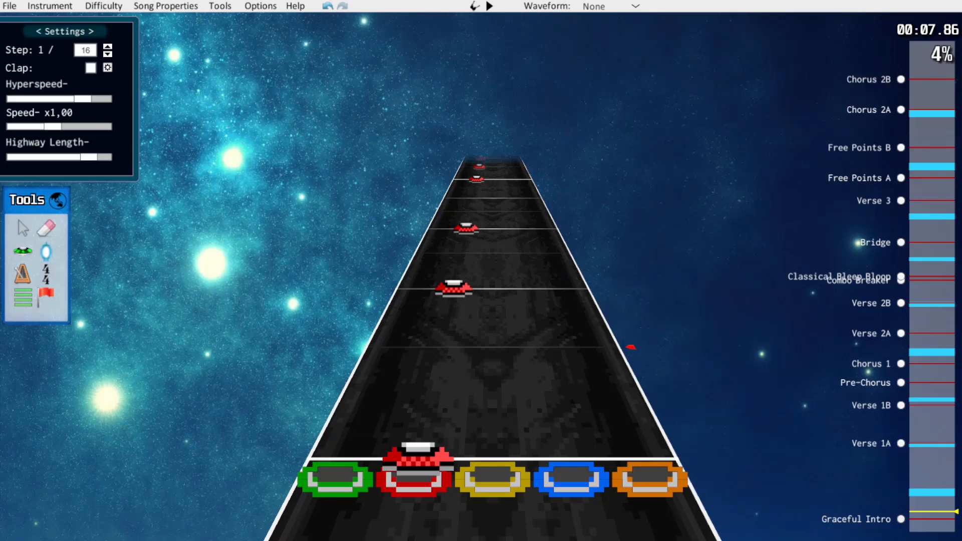
pyautogui.hotkey('alt', 'Down')
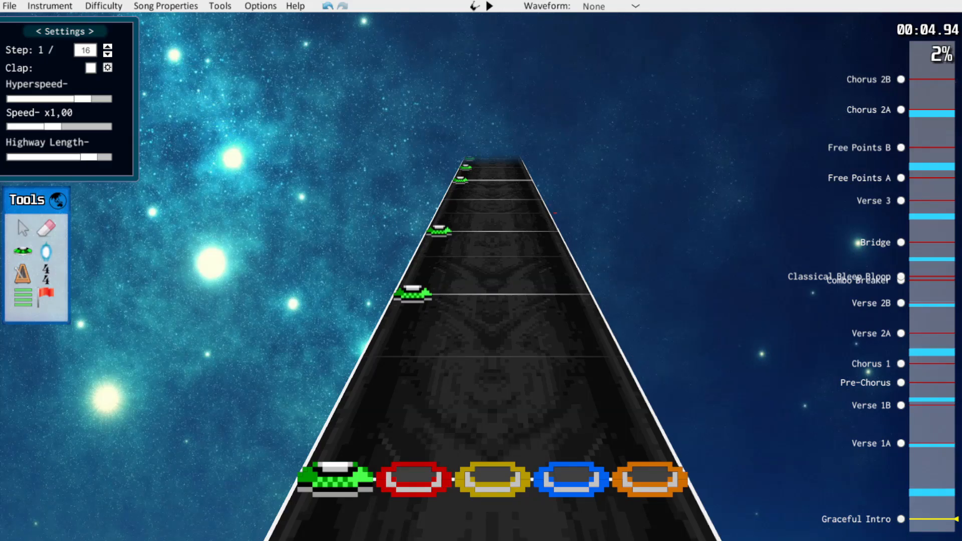
pyautogui.press('space')
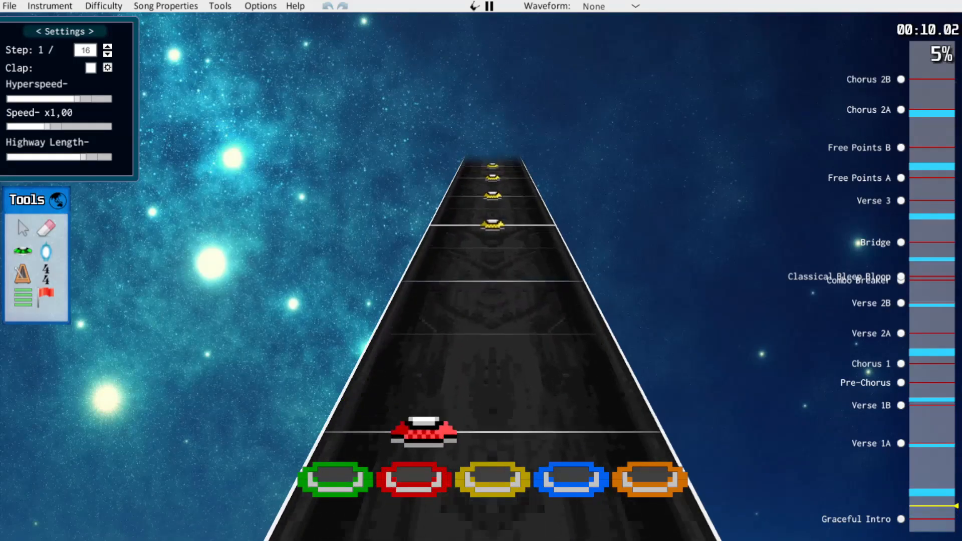
pyautogui.press('space')
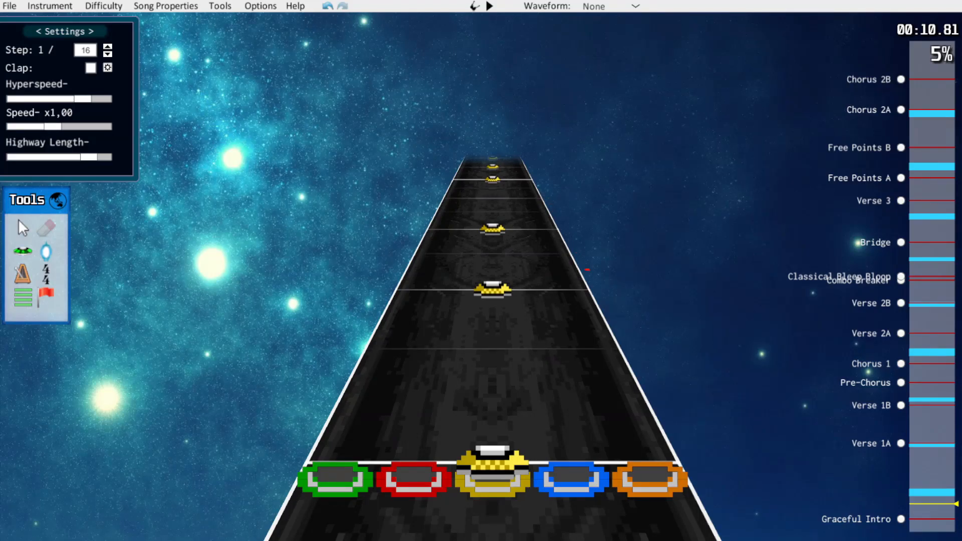
pyautogui.press('space')
pyautogui.press('space')
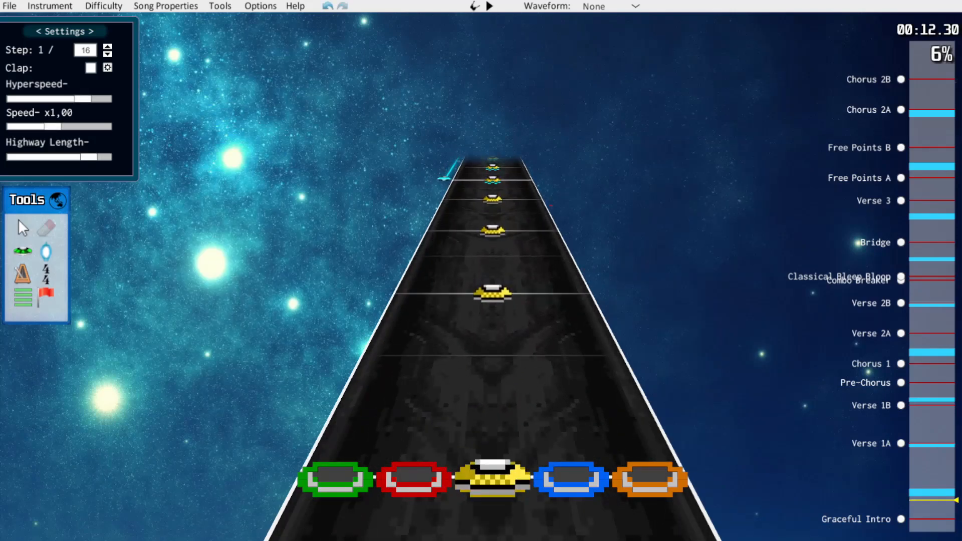
# Select the yellow notes after the star power phrase in Graceful Intro and play back through the green notes that follow
pyautogui.scroll(17, 492, 320)
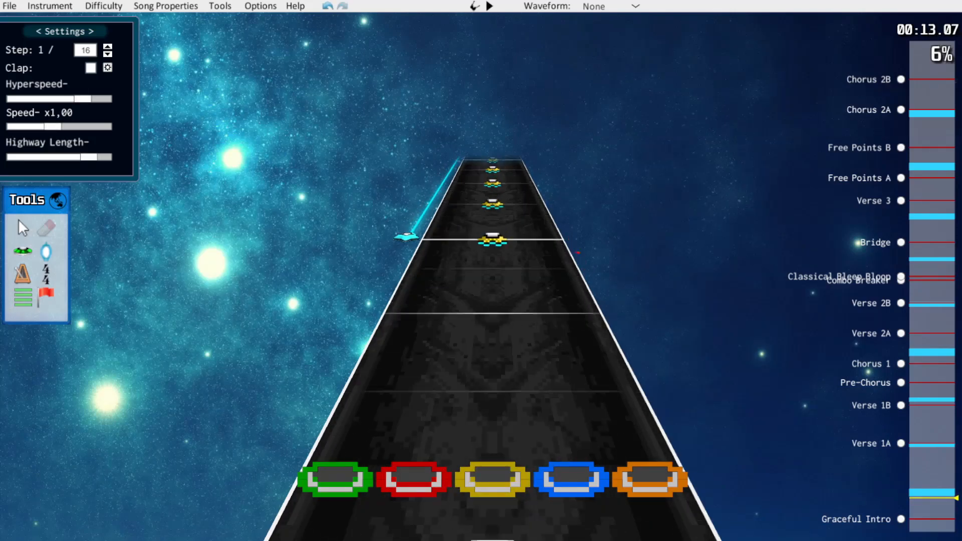
pyautogui.scroll(8, 493, 320)
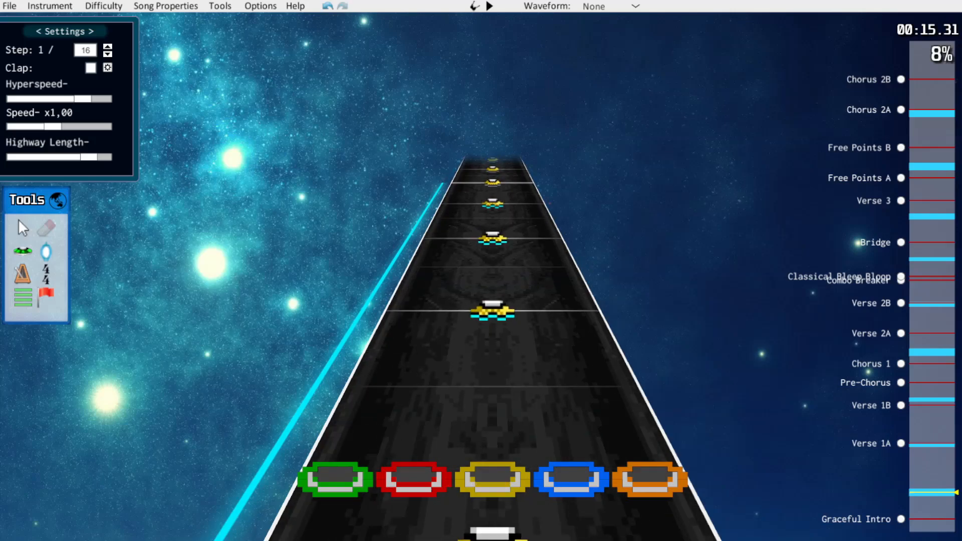
pyautogui.scroll(20, 492, 321)
pyautogui.scroll(-9, 493, 321)
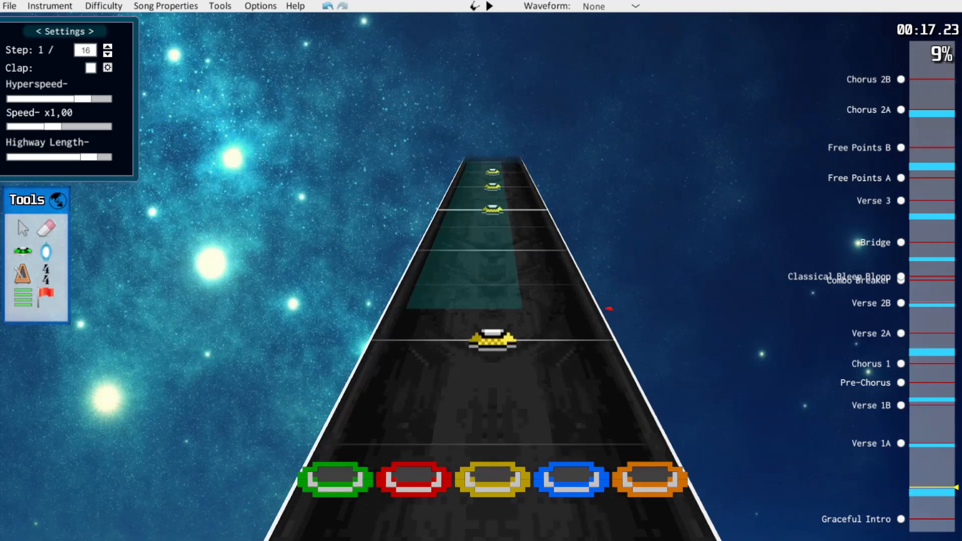
pyautogui.press('space')
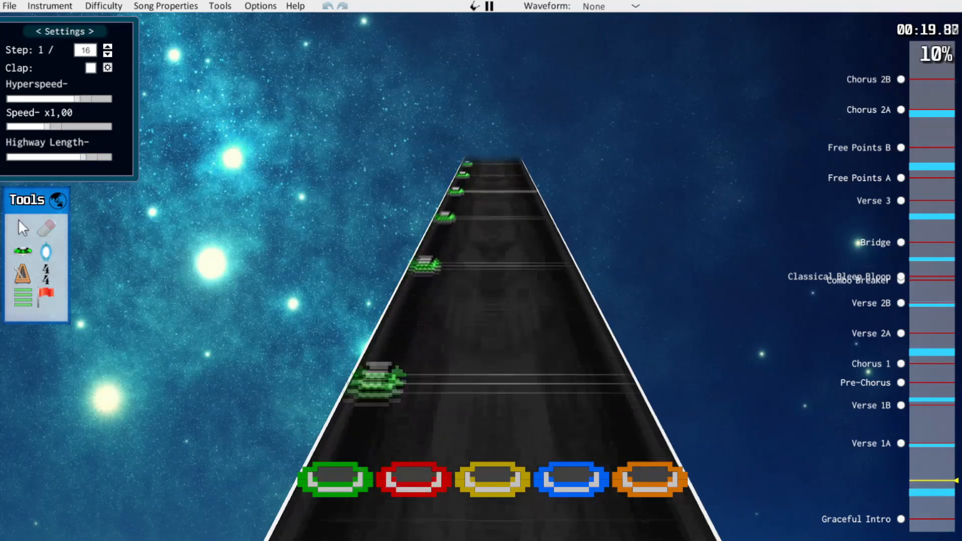
pyautogui.press('space')
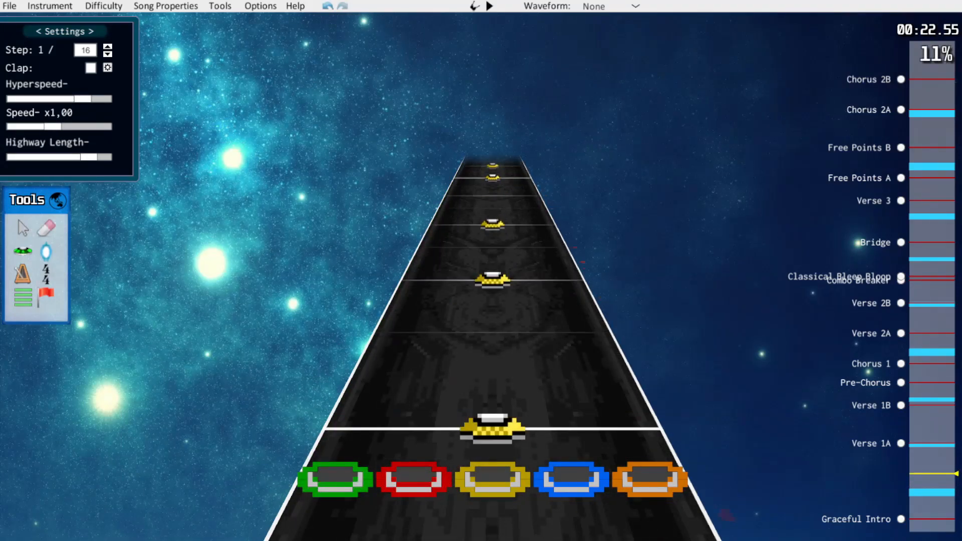
# Select the run of red notes starting around 25.5 s and shift it one lane lower to green
pyautogui.scroll(10, 676, 428)
pyautogui.press('space')
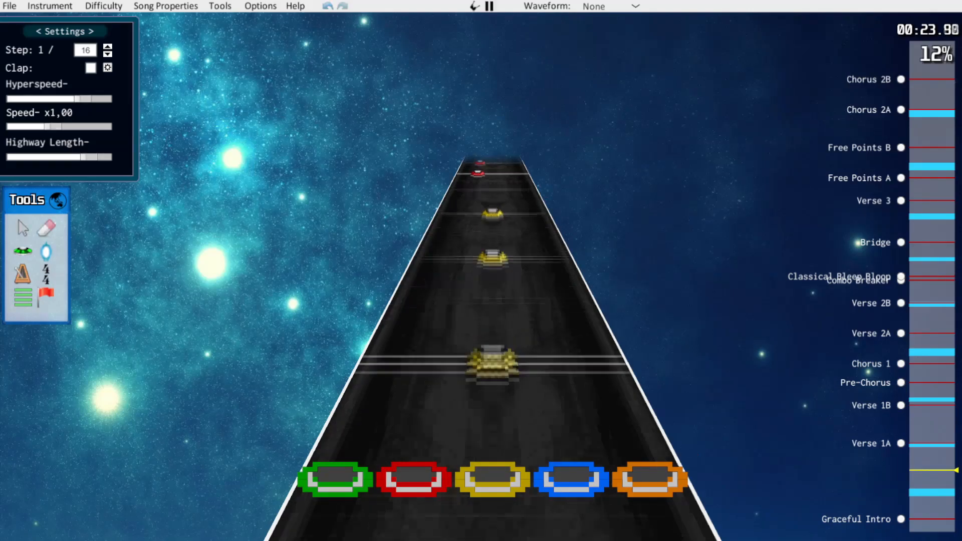
pyautogui.press('space')
pyautogui.scroll(-3, 634, 352)
pyautogui.scroll(5, 430, 408)
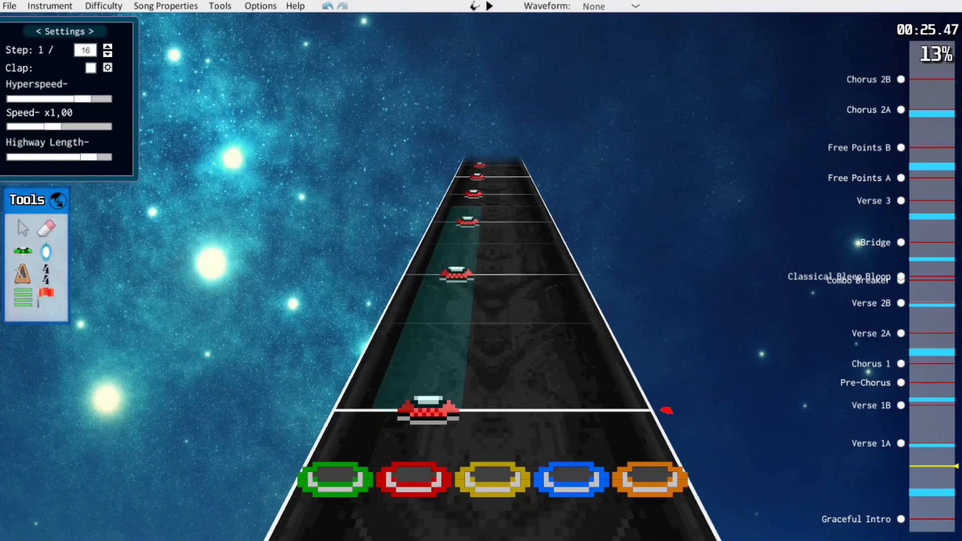
pyautogui.moveTo(429, 408); pyautogui.dragTo(362, 408)
pyautogui.scroll(8, 361, 408)
pyautogui.scroll(-8, 362, 409)
pyautogui.scroll(10, 362, 408)
pyautogui.scroll(5, 650, 382)
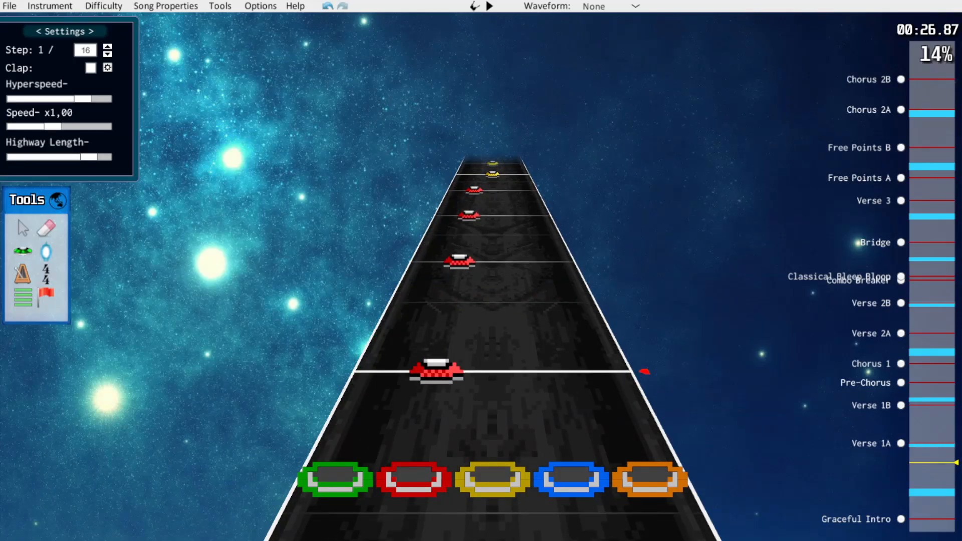
# Erase the last of the four red notes in the bar at about 27 s and shift the remaining three to green
pyautogui.scroll(2, 493, 351)
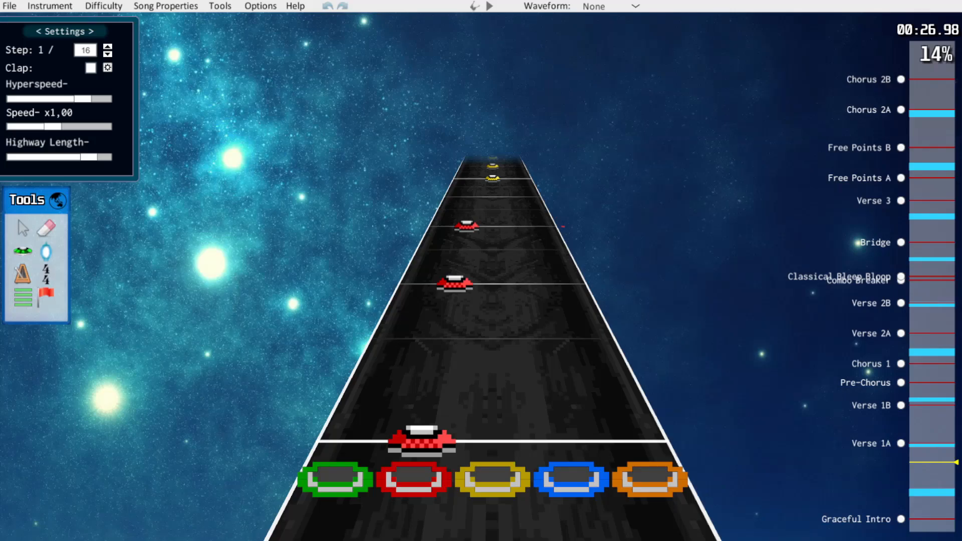
pyautogui.click(467, 227)
pyautogui.click(569, 237)
pyautogui.moveTo(489, 198); pyautogui.dragTo(352, 442)
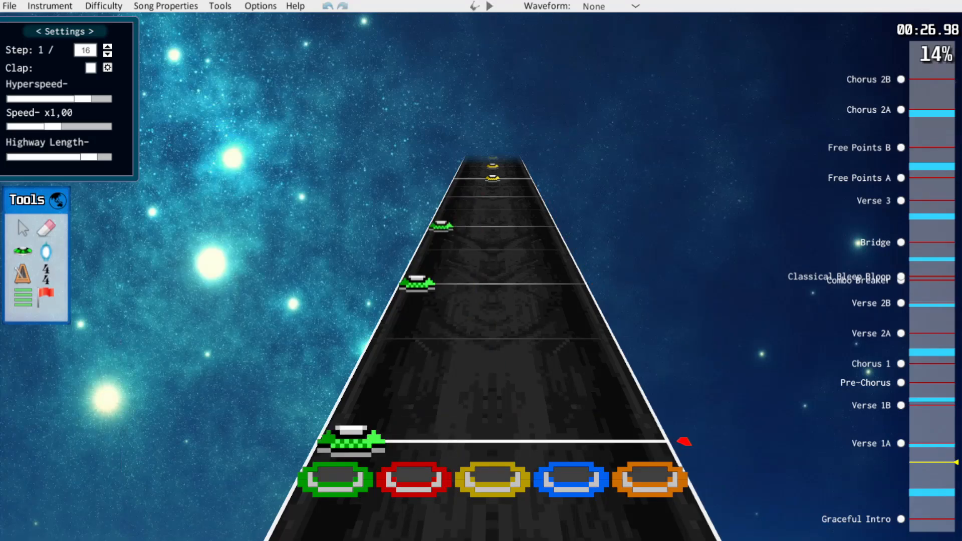
pyautogui.scroll(-5, 608, 307)
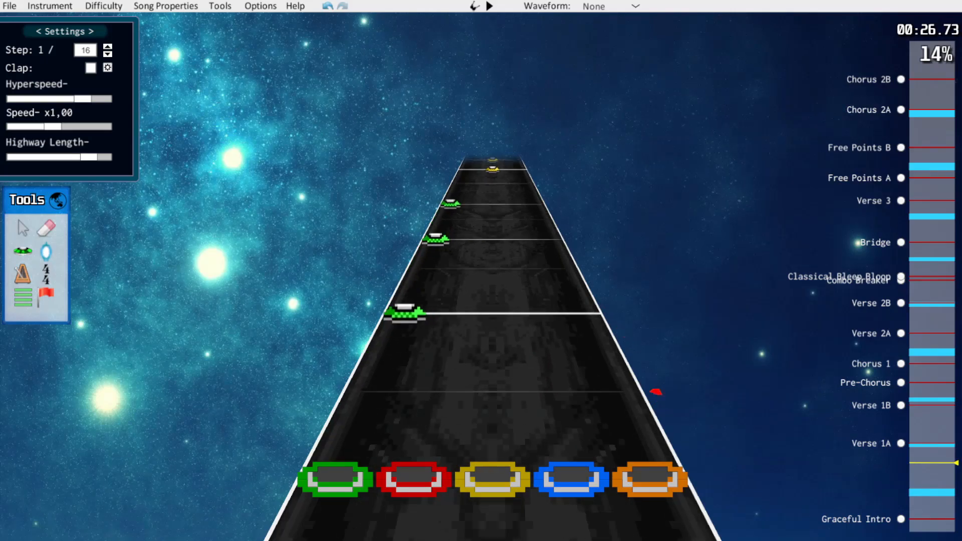
pyautogui.scroll(2, 646, 382)
pyautogui.scroll(2, 650, 381)
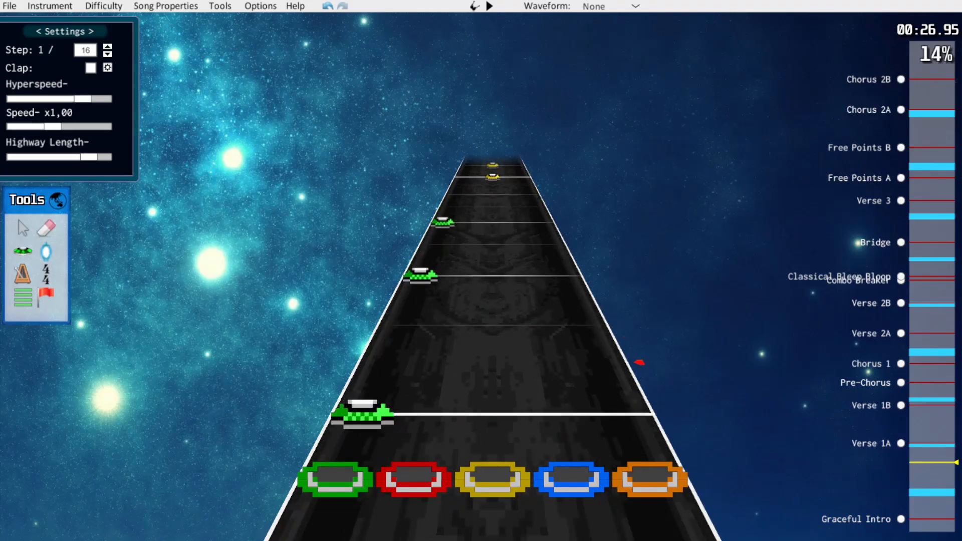
# Play on from 27 s, select the following yellow notes and shift them one lane lower to red
pyautogui.press('space')
pyautogui.press('space')
pyautogui.moveTo(531, 200); pyautogui.dragTo(451, 436)
pyautogui.moveTo(493, 392); pyautogui.dragTo(431, 393)
# Reduce the step to 1/8, shift the next red notes before Verse 1A to green and play on into Verse 1A
pyautogui.press('space')
pyautogui.press('space')
pyautogui.press('space')
pyautogui.moveTo(493, 188); pyautogui.dragTo(466, 223)
pyautogui.press('space')
pyautogui.press('q')
pyautogui.moveTo(531, 200); pyautogui.dragTo(390, 401)
pyautogui.moveTo(434, 374); pyautogui.dragTo(379, 374)
pyautogui.press('space')
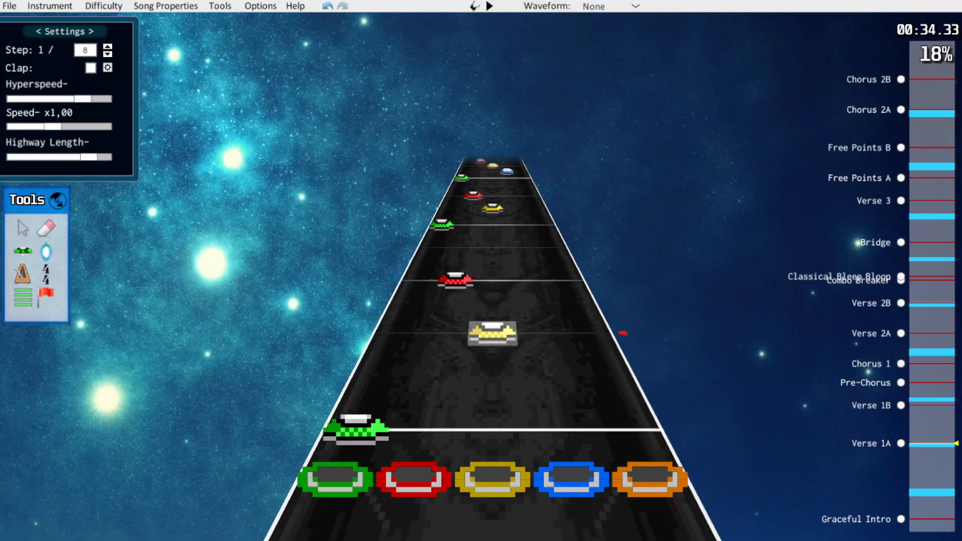
# Remove the off-beat yellow notes at the start of Verse 1A by moving them onto the neighbouring red notes, and play on
pyautogui.moveTo(492, 333); pyautogui.dragTo(455, 281)
pyautogui.moveTo(493, 208); pyautogui.dragTo(473, 196)
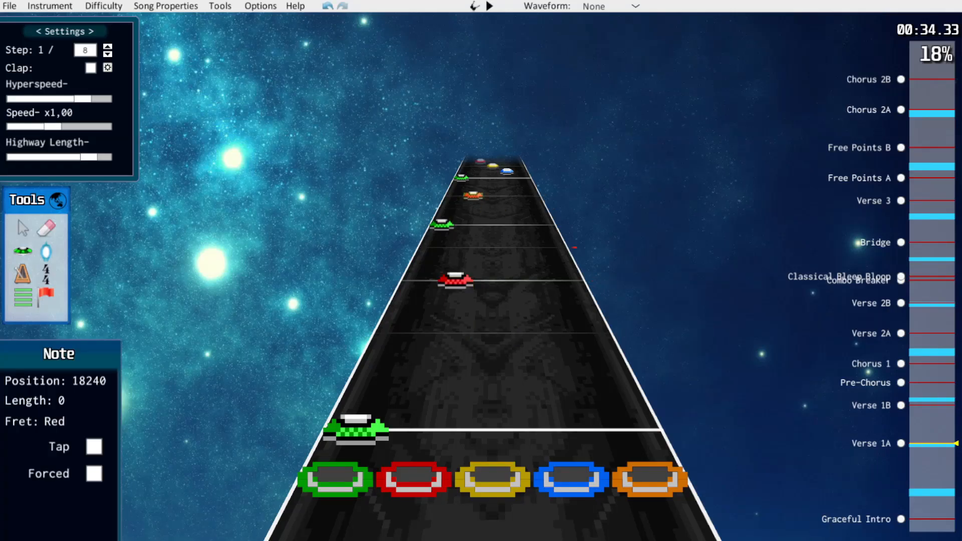
pyautogui.press('space')
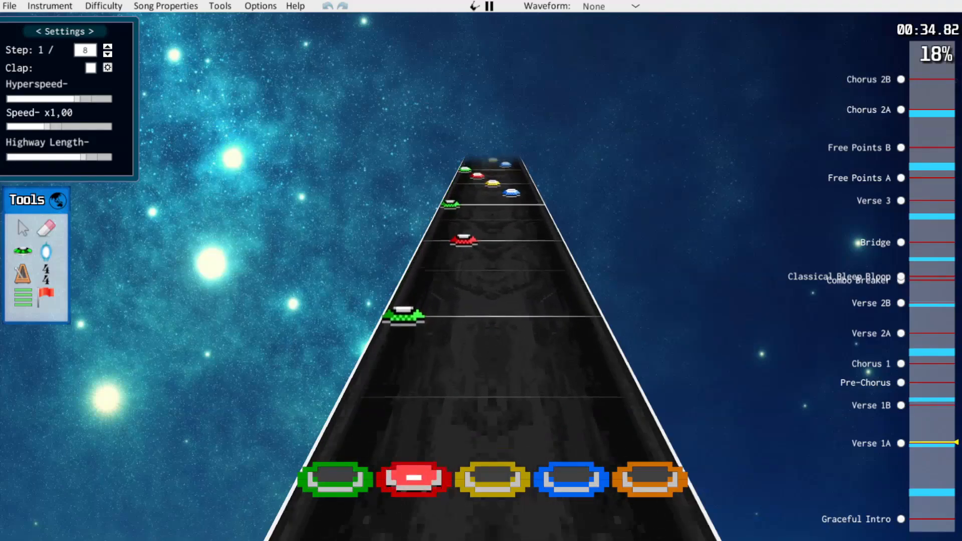
pyautogui.press('space')
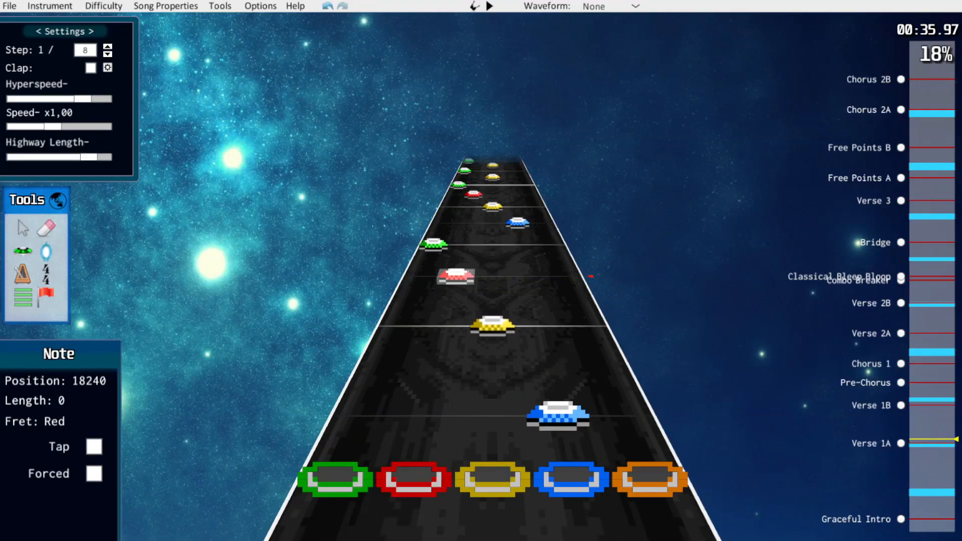
# Reduce the four-note runs around 36 s in Verse 1A to three notes each: green, yellow and red
pyautogui.press('Delete')
pyautogui.scroll(1, 491, 301)
pyautogui.moveTo(473, 181); pyautogui.dragTo(492, 331)
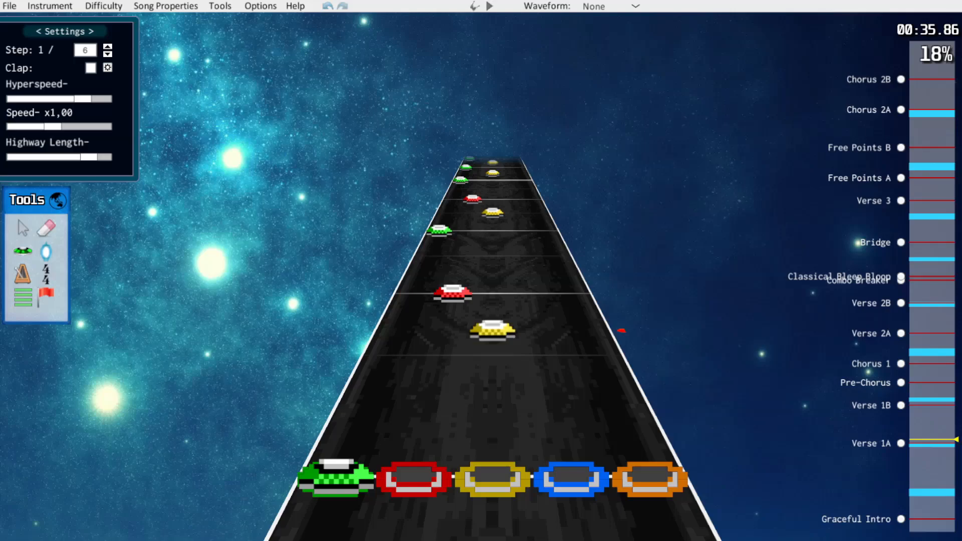
# Set the step to 1/8 and align the yellow notes of the three-note runs to the off-beat and the red notes to the beat
pyautogui.moveTo(453, 293); pyautogui.dragTo(457, 266)
pyautogui.moveTo(492, 212); pyautogui.dragTo(474, 192)
pyautogui.press('w')
pyautogui.moveTo(493, 330); pyautogui.dragTo(492, 354)
pyautogui.moveTo(458, 266); pyautogui.dragTo(453, 293)
pyautogui.scroll(1, 453, 293)
pyautogui.scroll(3, 453, 293)
pyautogui.moveTo(493, 258); pyautogui.dragTo(492, 269)
pyautogui.moveTo(467, 226); pyautogui.dragTo(463, 240)
pyautogui.scroll(-3, 463, 240)
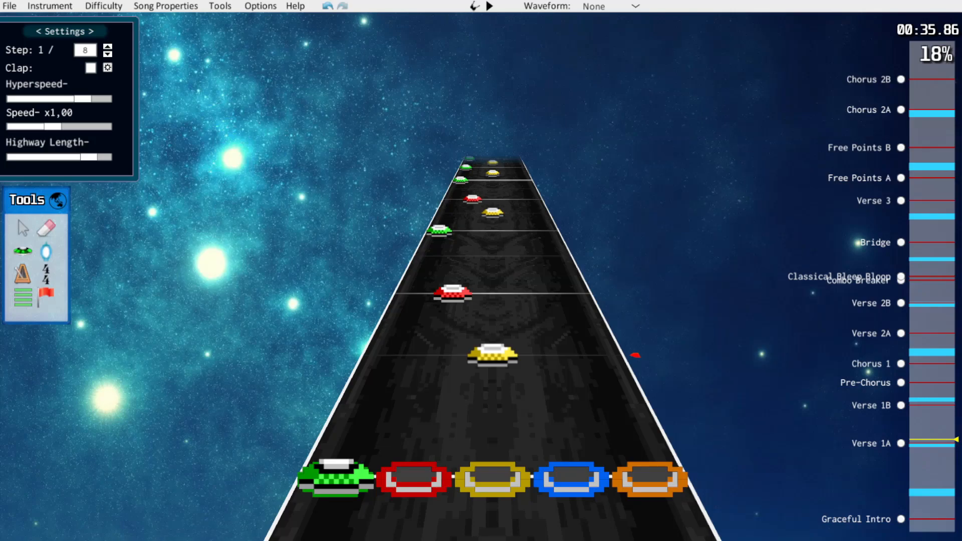
# Play on to 37.28 s and erase the off-beat yellow notes between the green notes of that bar
pyautogui.press('space')
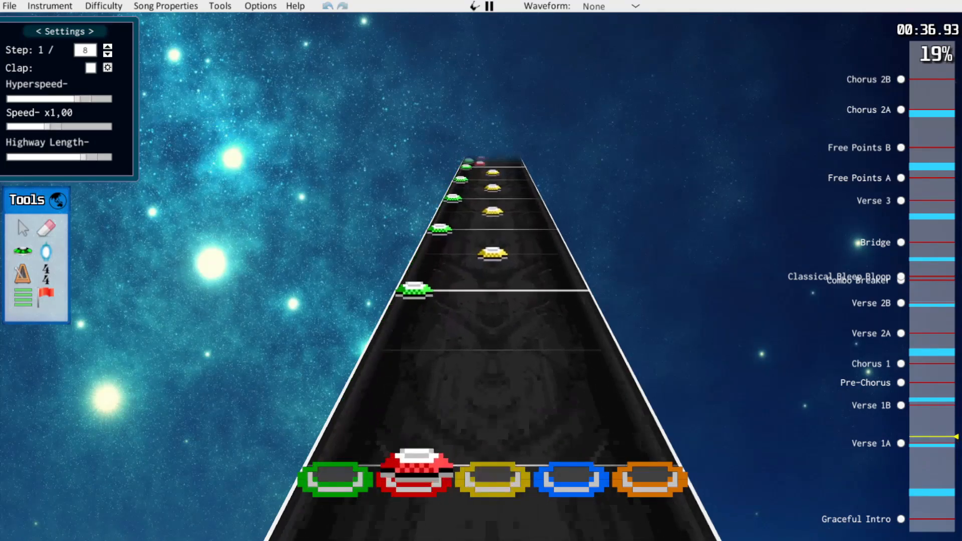
pyautogui.click(492, 336)
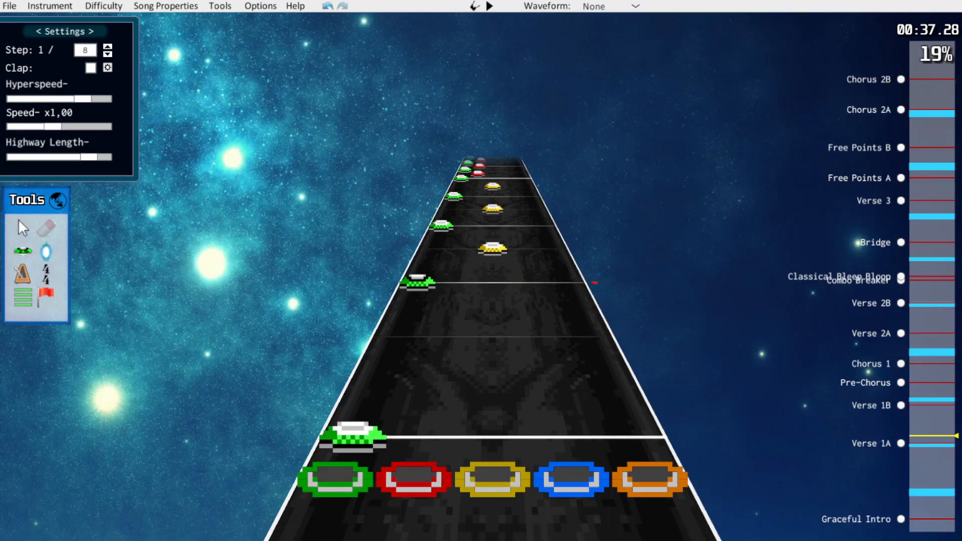
pyautogui.click(492, 248)
pyautogui.click(493, 209)
pyautogui.click(493, 186)
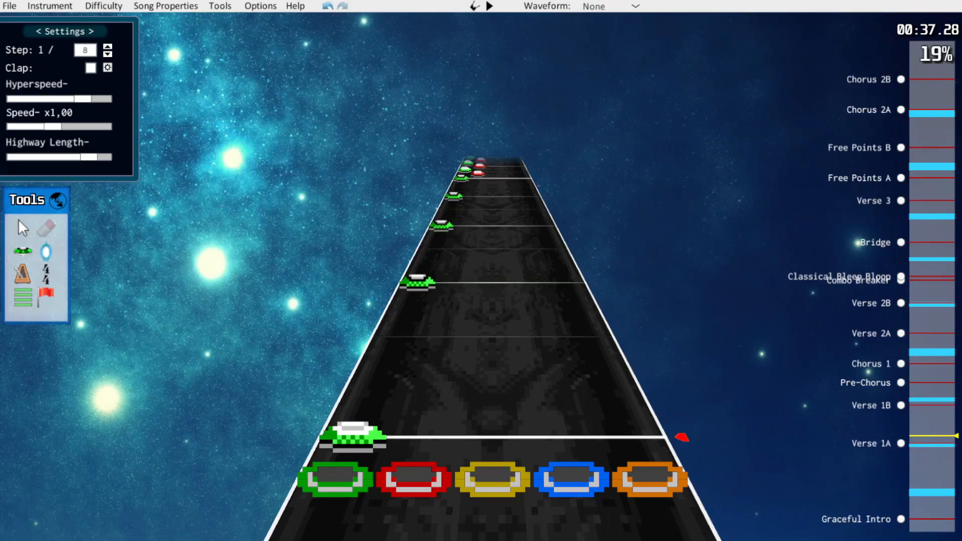
# Toggle the forced setting on the green note at the start of the 37.28 s bar to make it a strum
pyautogui.press('j')
pyautogui.click(352, 437)
pyautogui.press('f')
pyautogui.click(461, 324)
pyautogui.scroll(-1, 461, 325)
pyautogui.scroll(1, 461, 324)
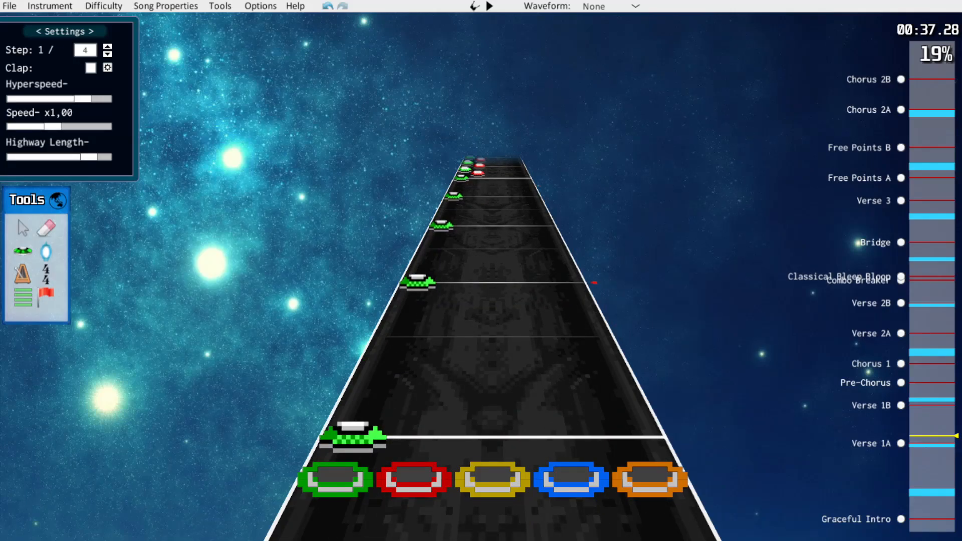
# Add red off-beat notes between the green notes at a 1/8 step, erase the first one again, and play on
pyautogui.press('y')
pyautogui.press('w')
pyautogui.click(444, 337)
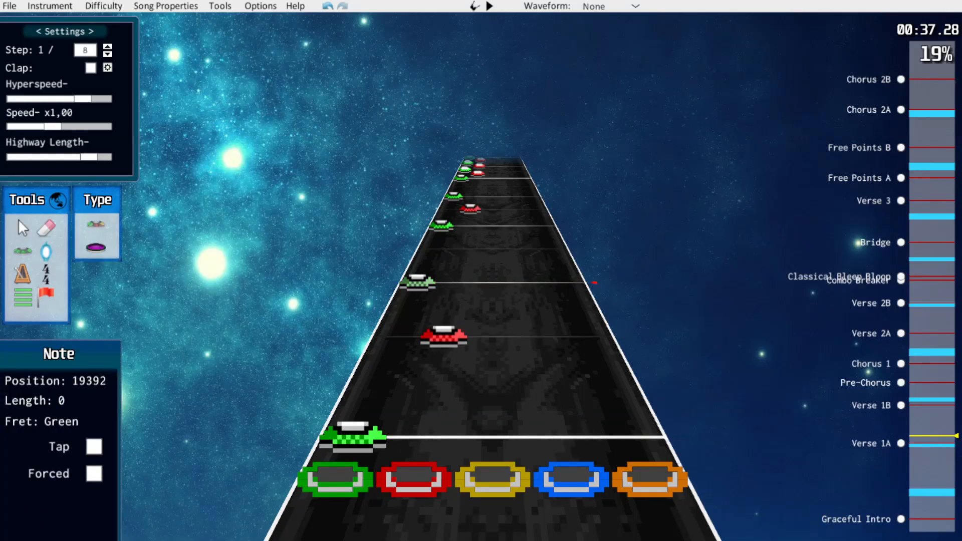
pyautogui.press('k')
pyautogui.click(443, 336)
pyautogui.press('space')
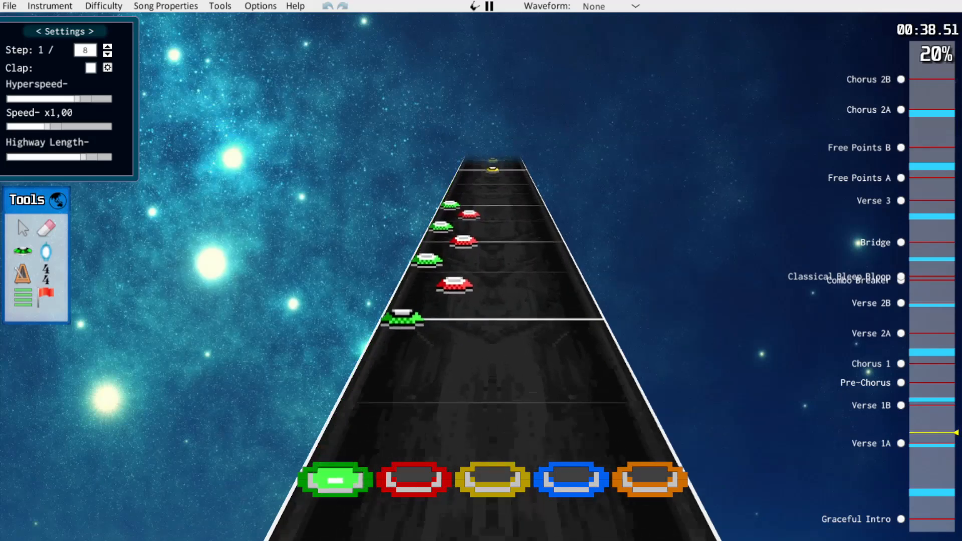
# Simplify the fast green-red run at about 38.8 s to five eighth notes alternating green, red, green, red, green
pyautogui.moveTo(434, 383); pyautogui.dragTo(440, 353)
pyautogui.moveTo(398, 328); pyautogui.dragTo(414, 292)
pyautogui.moveTo(453, 292); pyautogui.dragTo(413, 292)
pyautogui.moveTo(462, 245); pyautogui.dragTo(460, 255)
pyautogui.click(414, 292)
pyautogui.scroll(-1, 405, 251)
pyautogui.moveTo(393, 209); pyautogui.dragTo(493, 439)
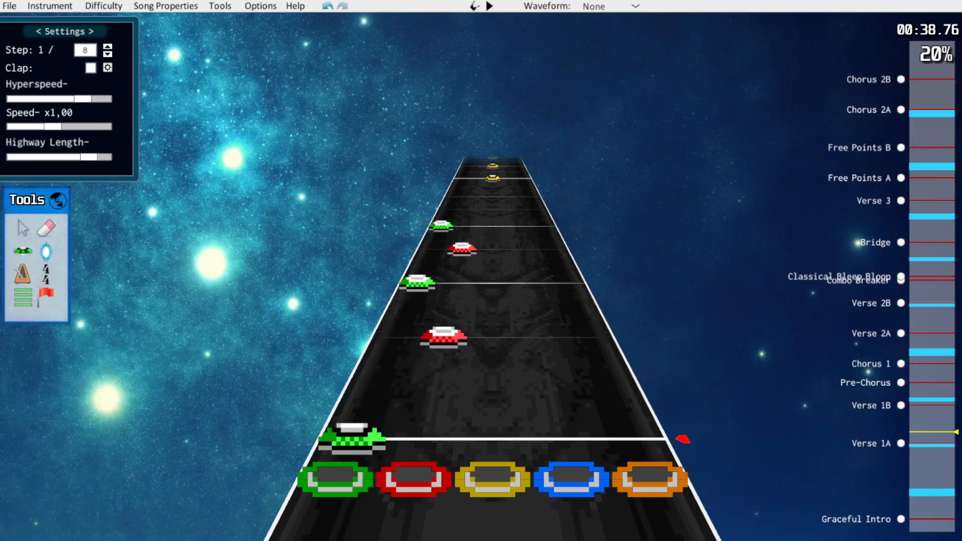
pyautogui.scroll(1, 493, 410)
pyautogui.scroll(-1, 493, 410)
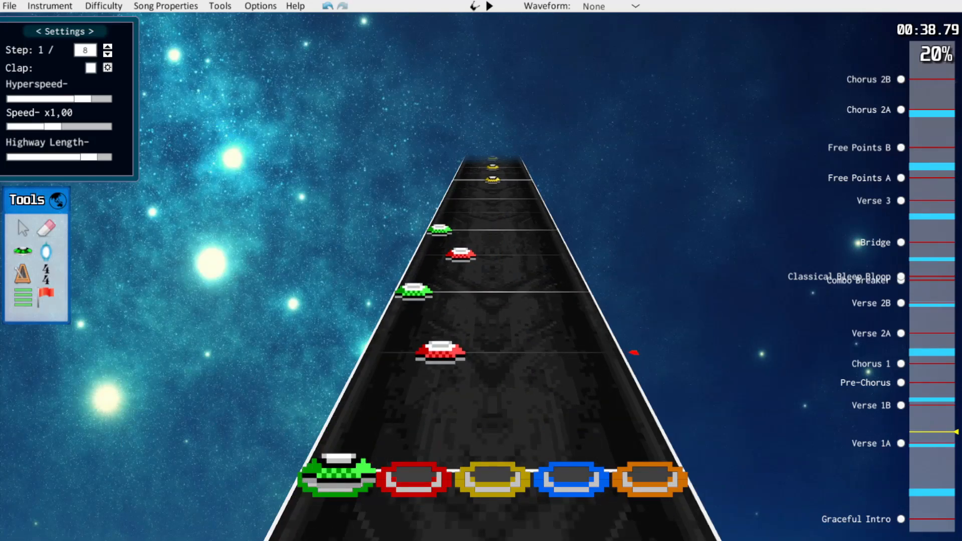
# Play on to about 40.2 s, shift that bar's yellow notes one lane lower to red, and resume playback
pyautogui.press('space')
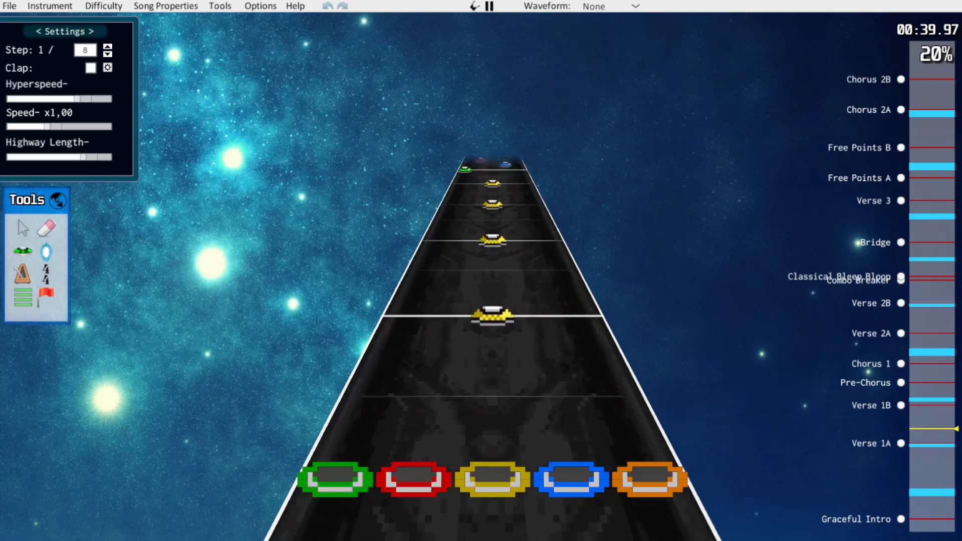
pyautogui.scroll(-1, 493, 260)
pyautogui.moveTo(472, 188); pyautogui.dragTo(423, 434)
pyautogui.click(501, 435)
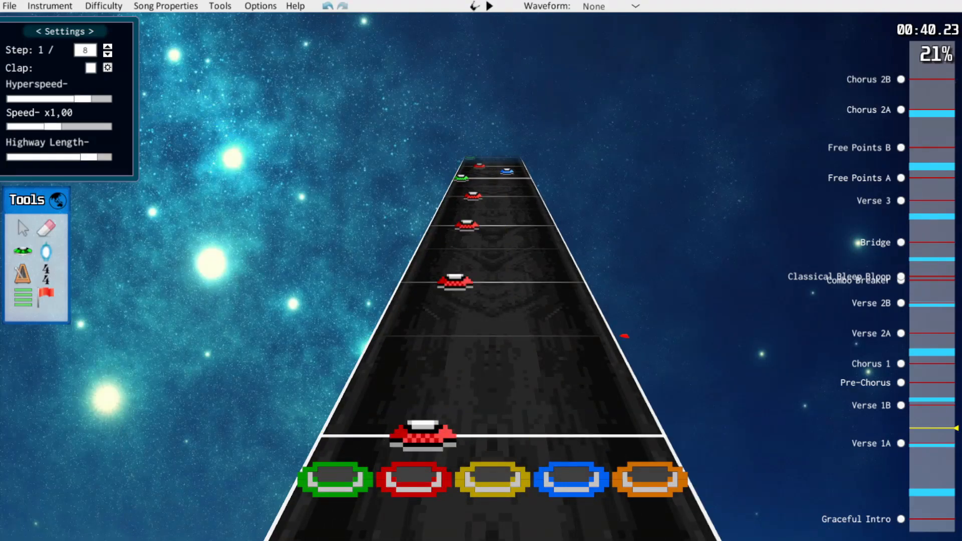
pyautogui.press('space')
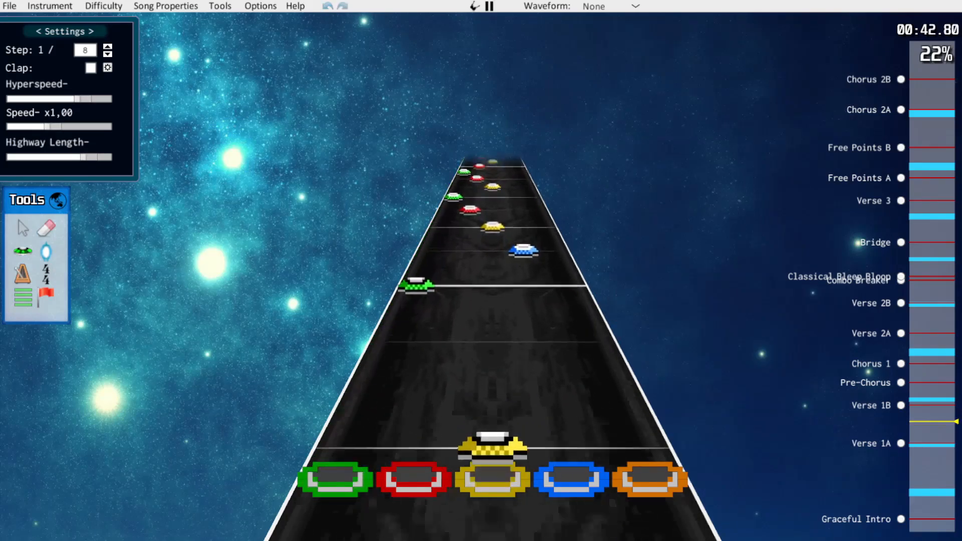
# Move the blue and yellow notes after the 43.23 s green note to yellow and red, and delete the red note that follows
pyautogui.moveTo(547, 361); pyautogui.dragTo(493, 360)
pyautogui.click(496, 334)
pyautogui.moveTo(493, 297); pyautogui.dragTo(451, 296)
pyautogui.click(460, 258)
pyautogui.press('Delete')
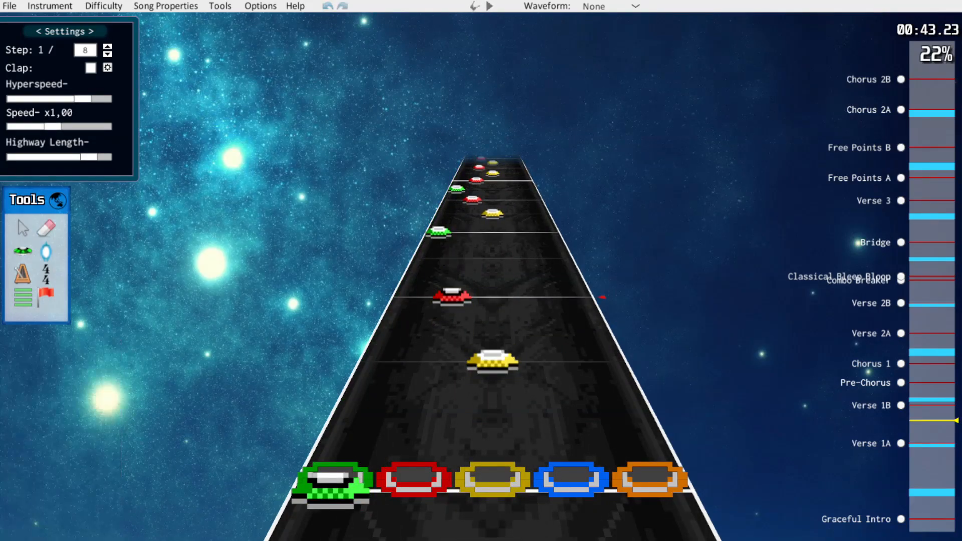
pyautogui.click(451, 296)
pyautogui.scroll(1, 451, 297)
pyautogui.press('f')
pyautogui.scroll(4, 451, 297)
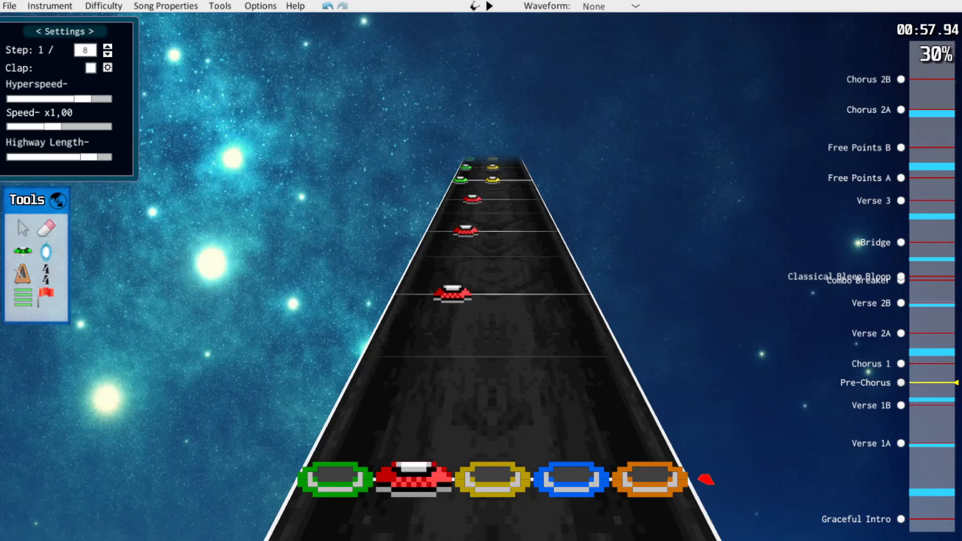
# Erase the green notes from the green-yellow chords near the start of Pre-Chorus, leaving single yellow notes
pyautogui.press('space')
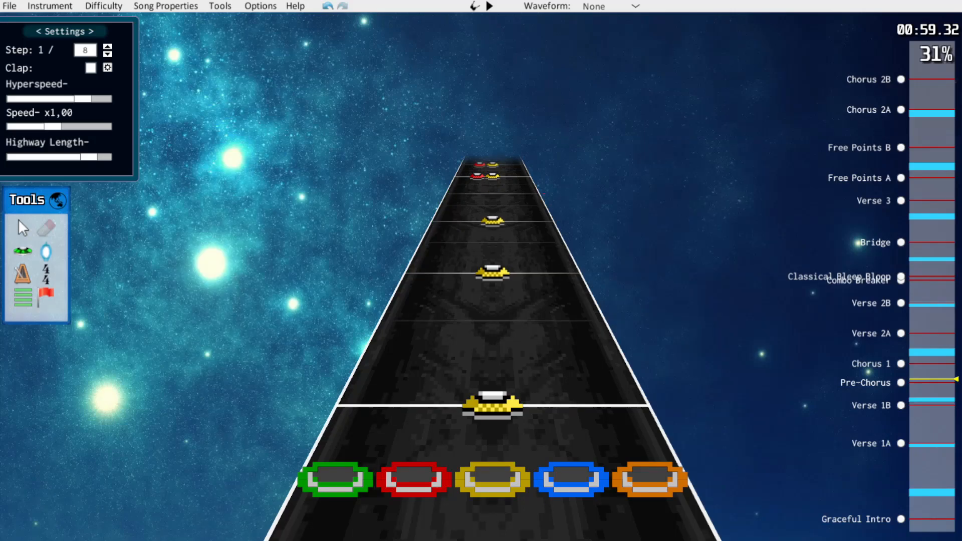
pyautogui.scroll(-7, 493, 321)
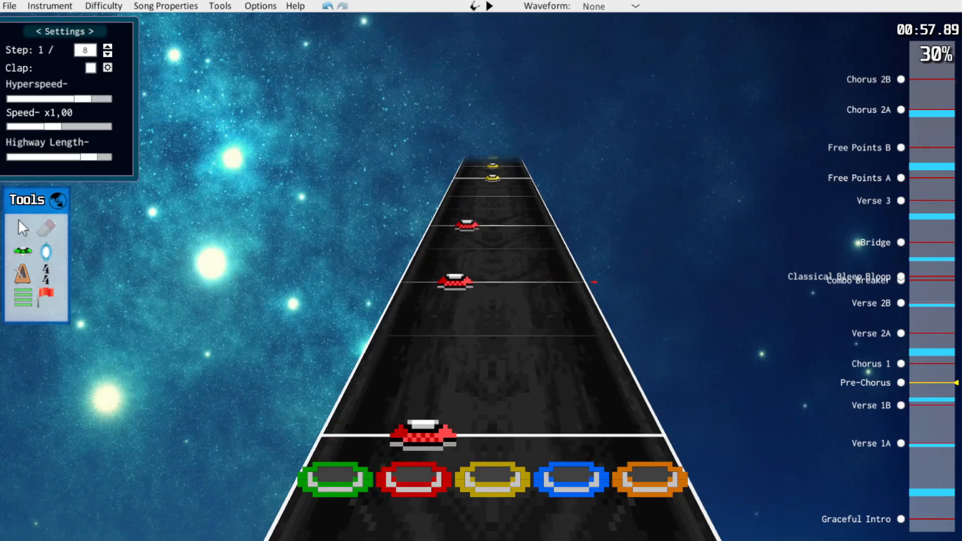
pyautogui.press('space')
pyautogui.scroll(5, 493, 321)
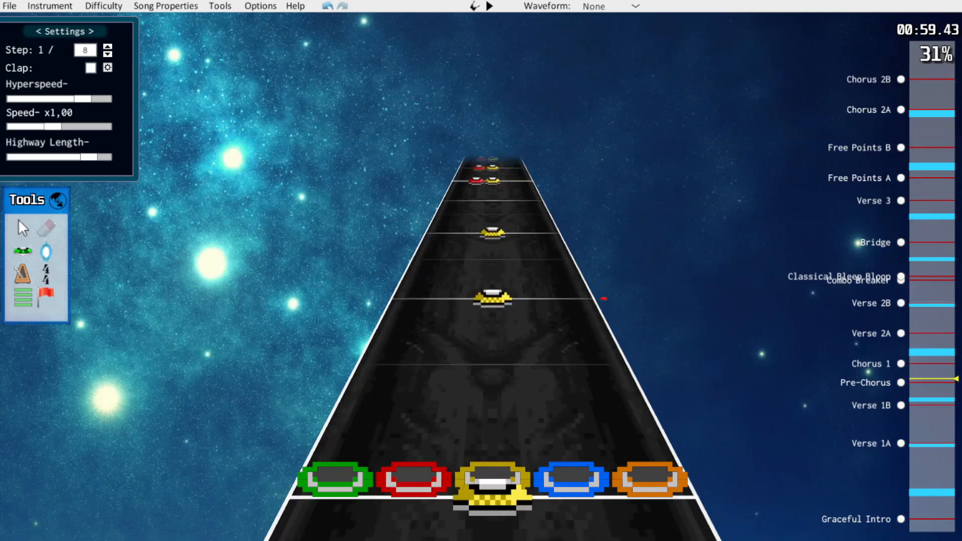
# Shift the red and yellow notes at the start of Pre-Chorus one lane lower, to green and red, and play them back
pyautogui.scroll(2, 492, 321)
pyautogui.scroll(-4, 493, 321)
pyautogui.scroll(-4, 376, 404)
pyautogui.moveTo(376, 404); pyautogui.dragTo(349, 479)
pyautogui.moveTo(414, 480); pyautogui.dragTo(335, 480)
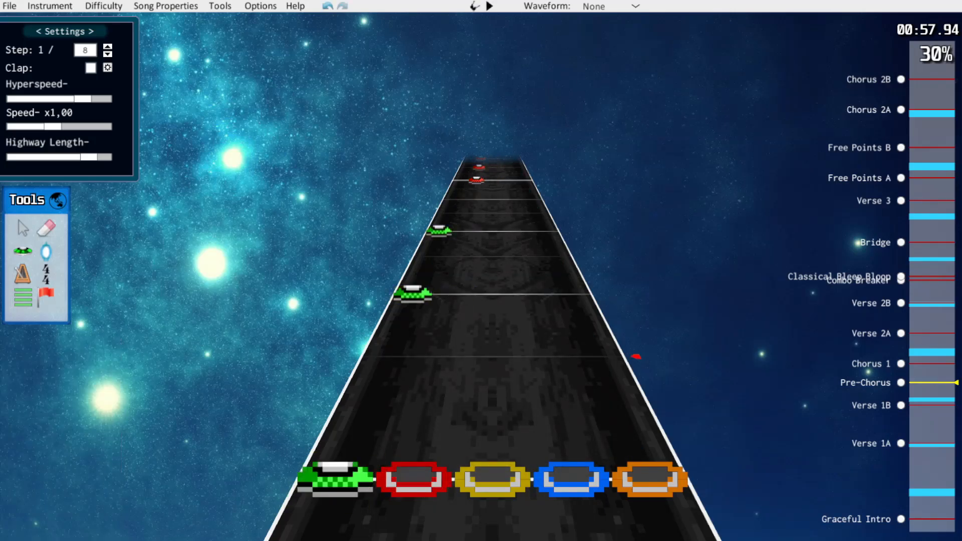
pyautogui.scroll(-1, 493, 321)
pyautogui.scroll(1, 492, 320)
pyautogui.press('space')
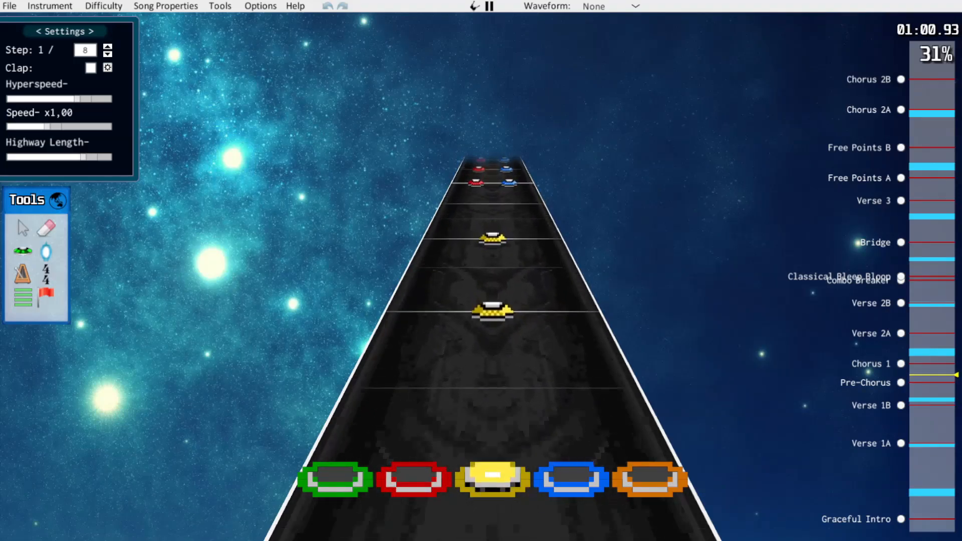
# Erase the first off-beat yellow note in Chorus 1 and the last blue note before the star power green notes
pyautogui.press('space')
pyautogui.scroll(10, 492, 320)
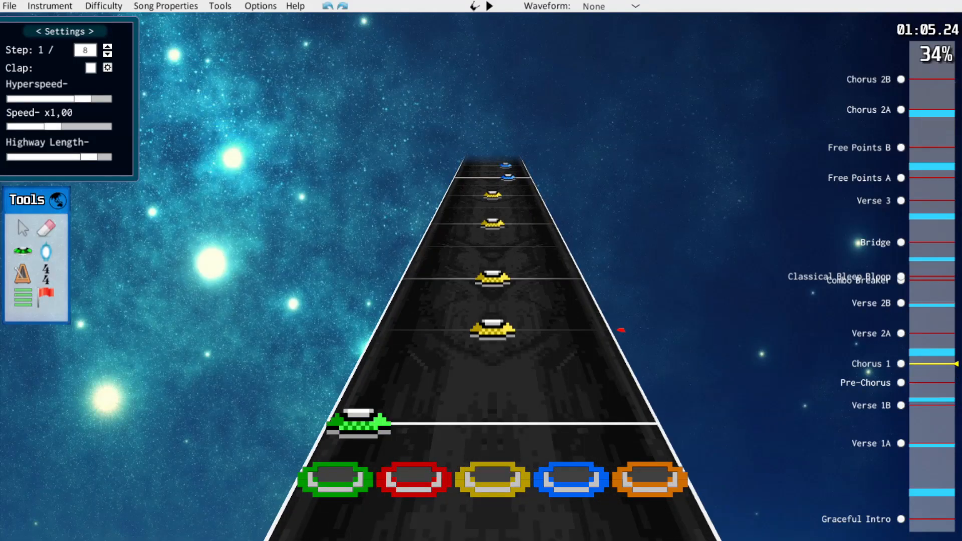
pyautogui.scroll(1, 492, 320)
pyautogui.scroll(1, 492, 321)
pyautogui.scroll(-1, 492, 321)
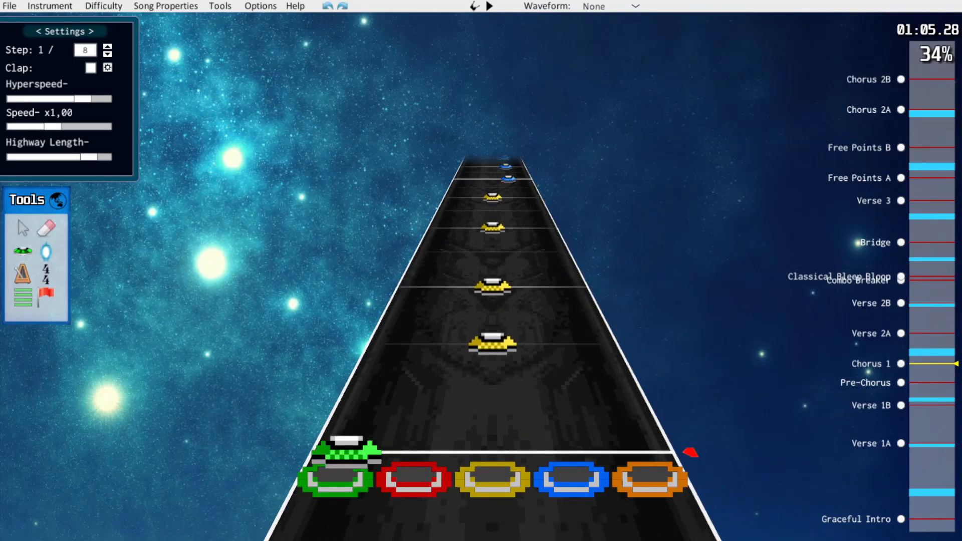
pyautogui.click(46, 228)
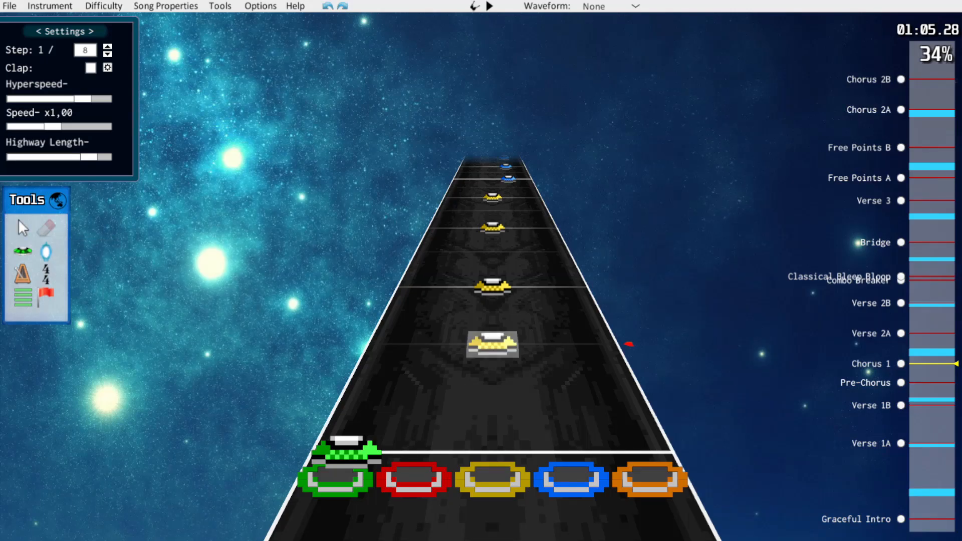
pyautogui.scroll(5, 628, 344)
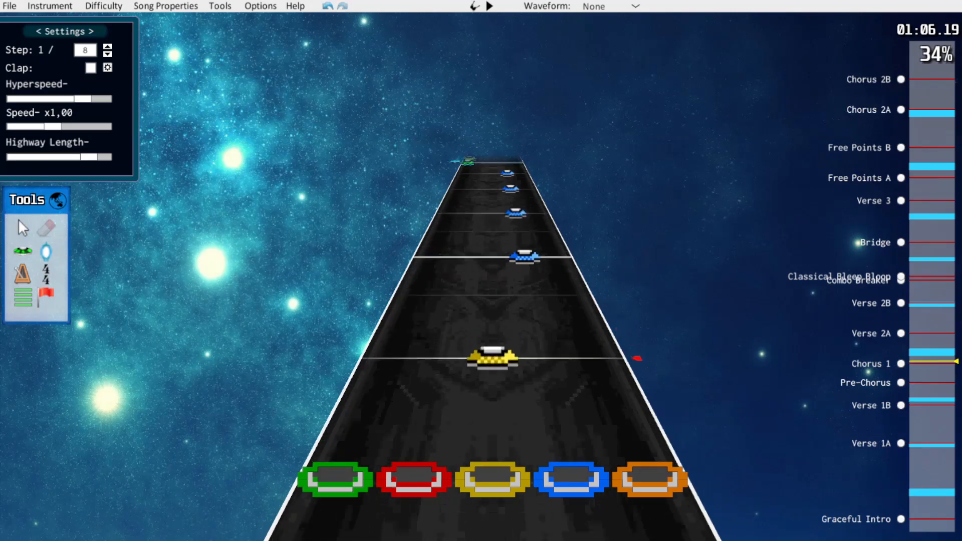
pyautogui.scroll(1, 619, 328)
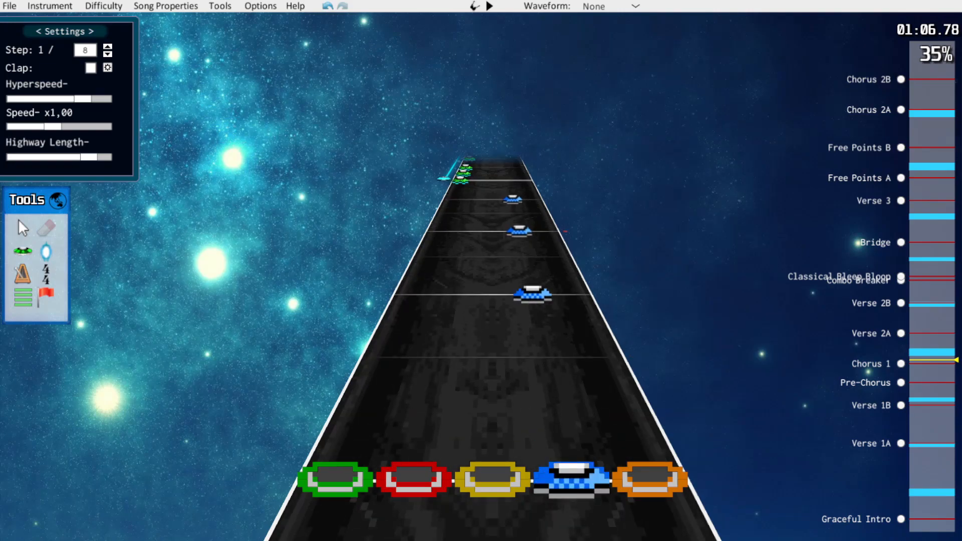
pyautogui.scroll(3, 491, 326)
pyautogui.scroll(1, 491, 326)
pyautogui.press('j')
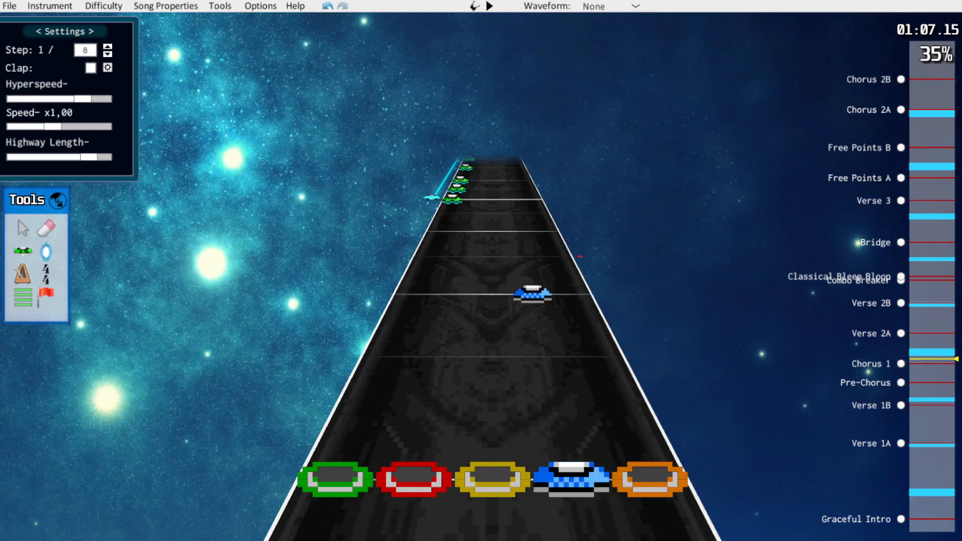
# Shift the opening yellow and blue notes of Chorus 1 one lane lower, to red and yellow, and play them back
pyautogui.scroll(-3, 491, 326)
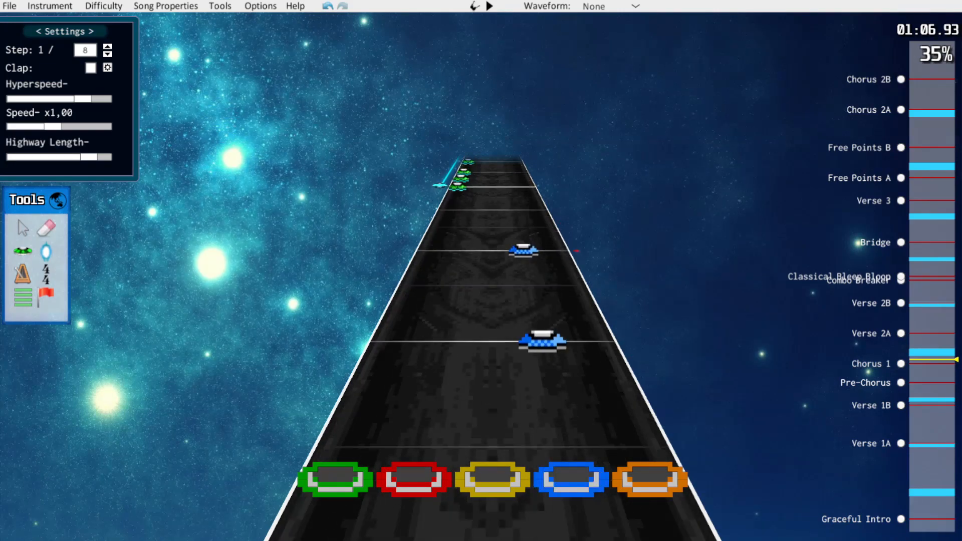
pyautogui.scroll(-10, 491, 326)
pyautogui.moveTo(548, 305); pyautogui.dragTo(549, 278)
pyautogui.scroll(-7, 547, 305)
pyautogui.moveTo(493, 271); pyautogui.dragTo(457, 271)
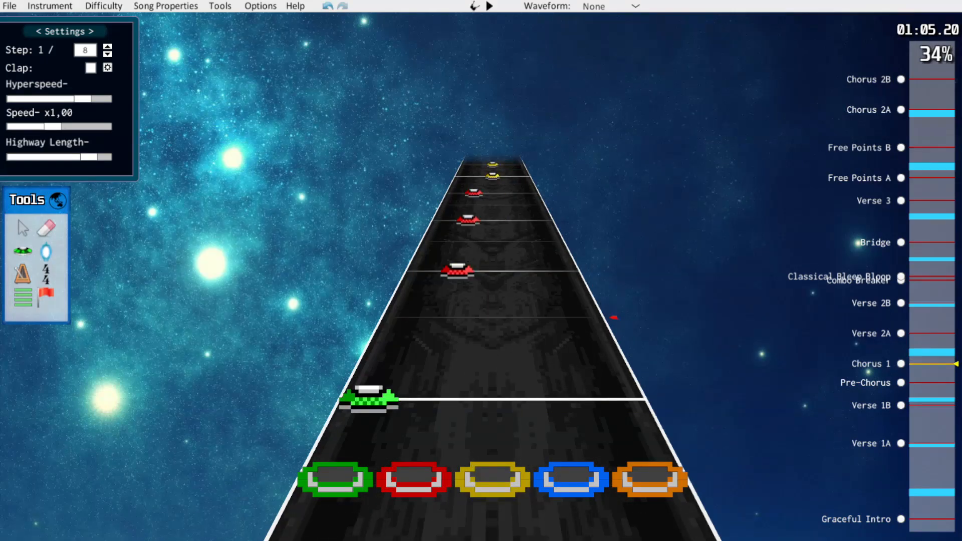
pyautogui.scroll(-1, 491, 326)
pyautogui.scroll(4, 491, 326)
pyautogui.scroll(-2, 491, 326)
pyautogui.scroll(2, 491, 326)
pyautogui.scroll(-1, 491, 326)
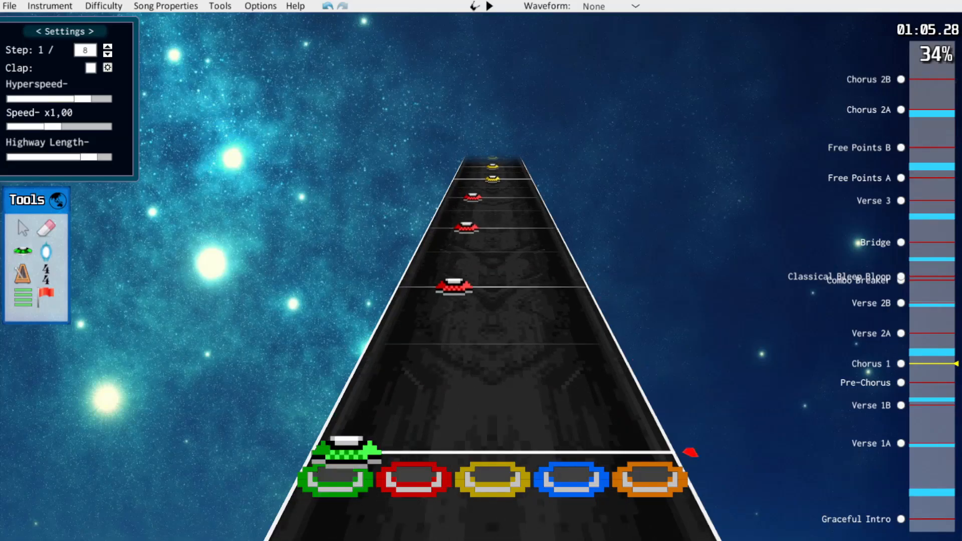
pyautogui.press('space')
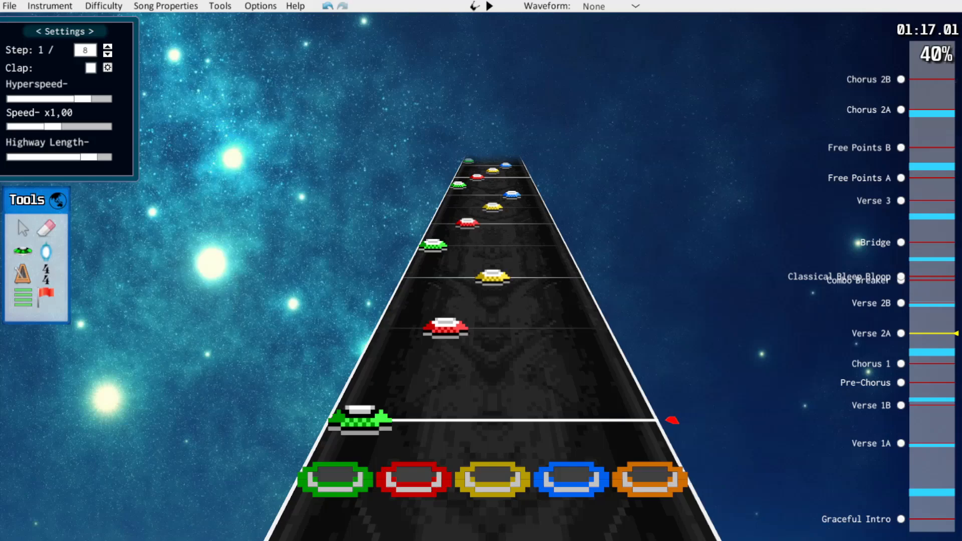
# Erase in-between notes from the climbing runs at the start of Verse 2A and shift the run ending in the blue sustain one lane lower
pyautogui.scroll(2, 491, 326)
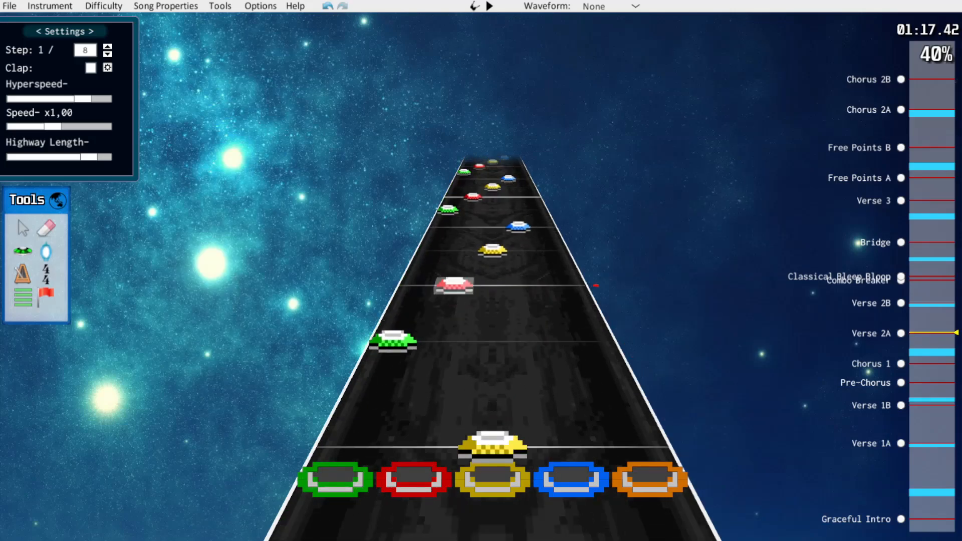
pyautogui.press('k')
pyautogui.scroll(7, 491, 326)
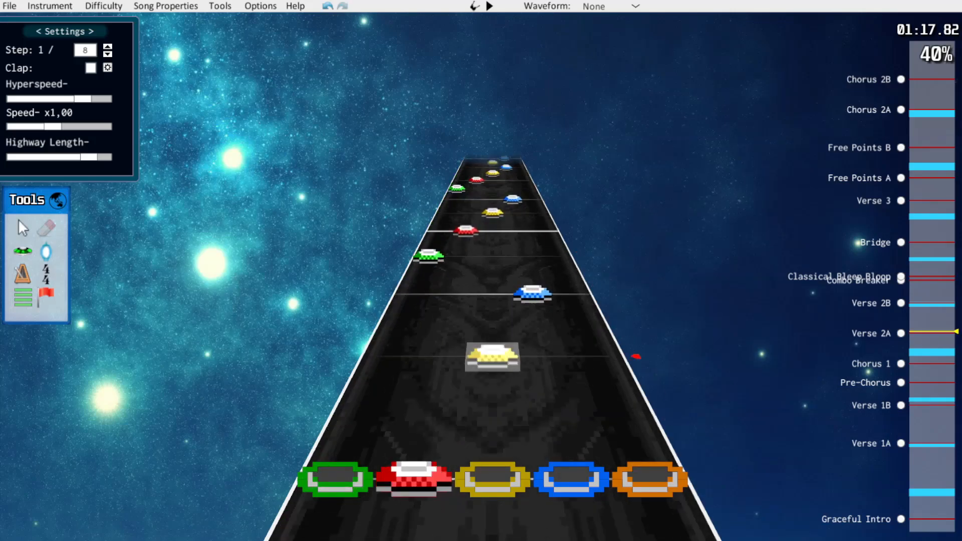
pyautogui.scroll(1, 491, 326)
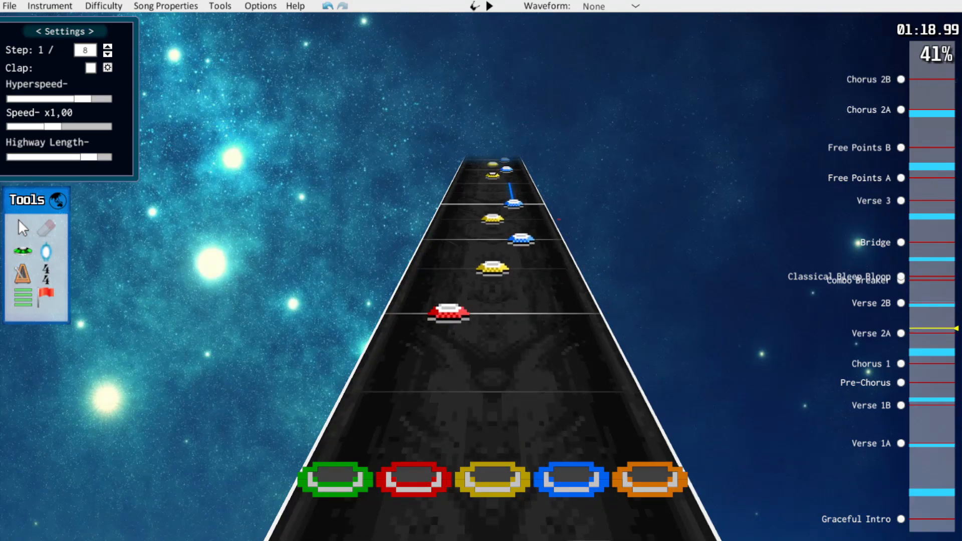
pyautogui.press('k')
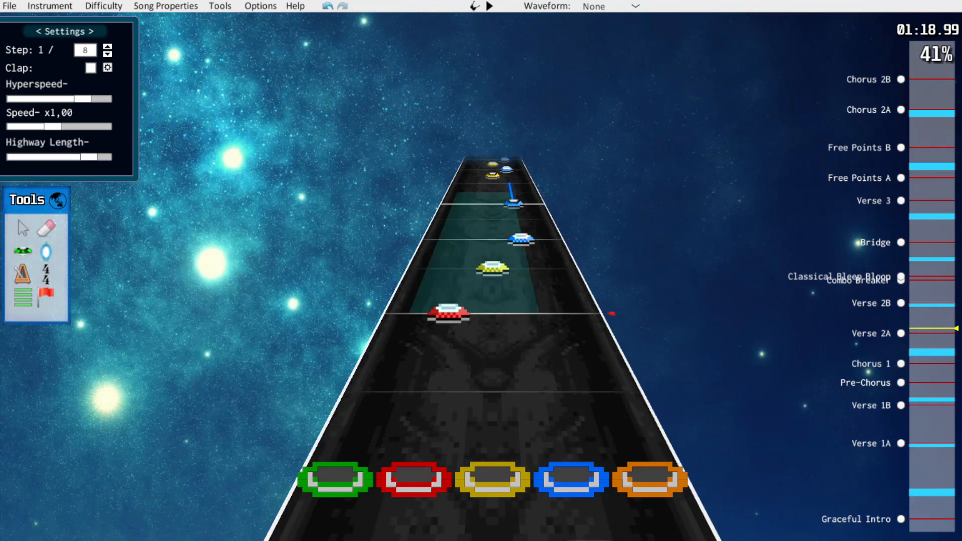
pyautogui.scroll(-10, 491, 326)
pyautogui.press('space')
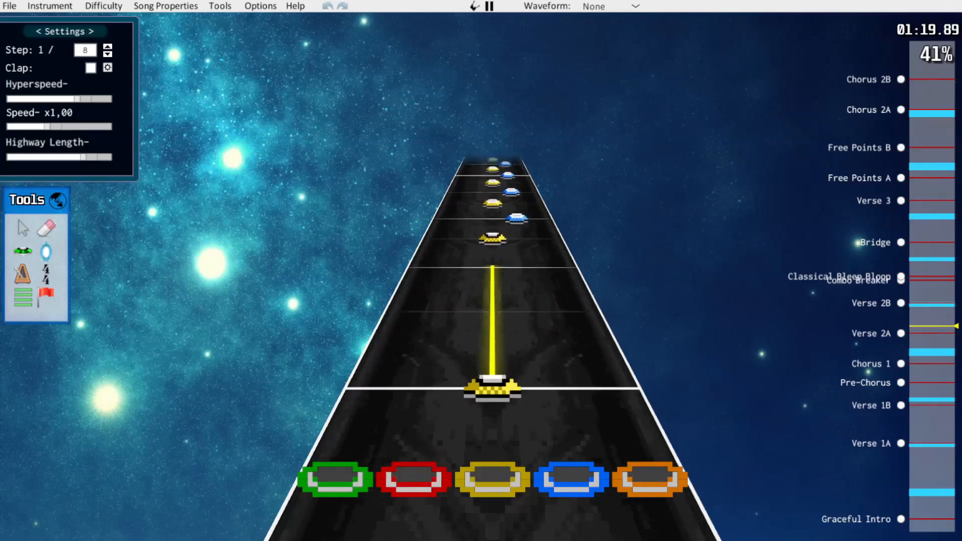
# Move the yellow sustained note at about 1:20 to the red lane and resume playback
pyautogui.press('space')
pyautogui.moveTo(493, 379); pyautogui.dragTo(433, 375)
pyautogui.press('space')
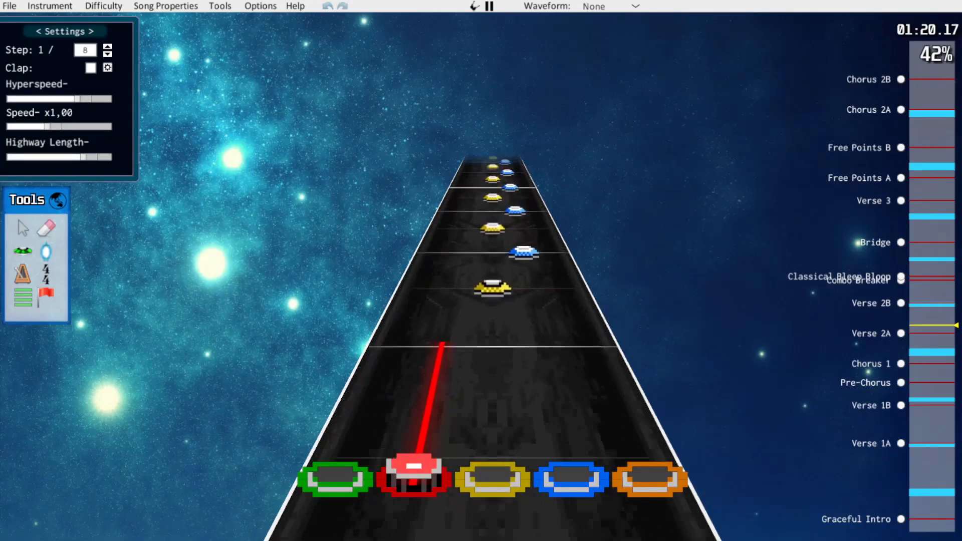
# Erase the yellow notes from the yellow-blue alternation after 1:20.5 and move the remaining blue notes to yellow
pyautogui.press('space')
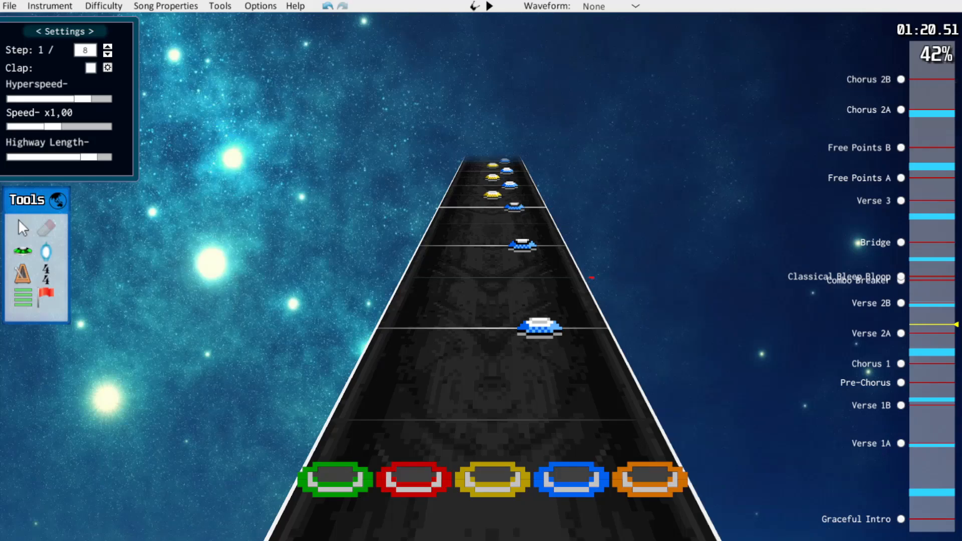
pyautogui.scroll(3, 492, 326)
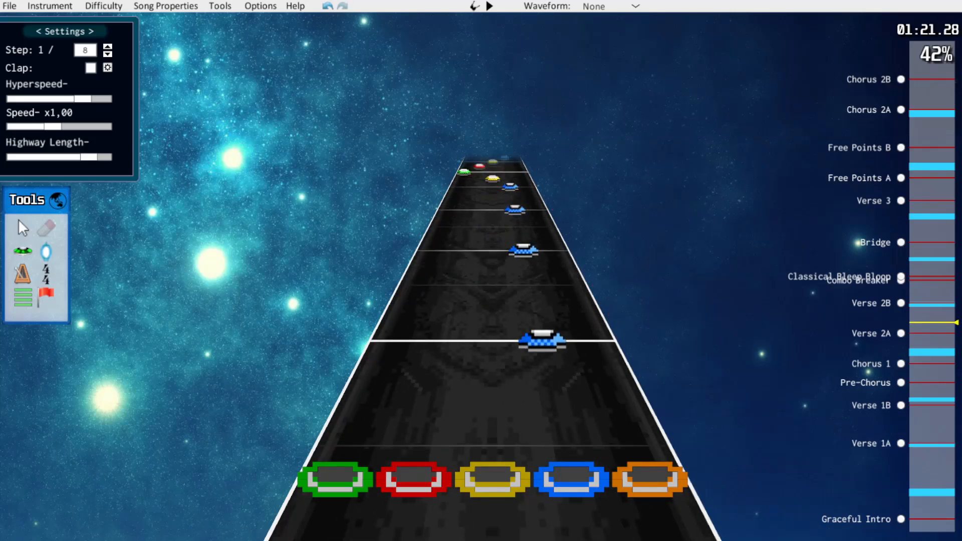
pyautogui.press('j')
pyautogui.scroll(-1, 492, 326)
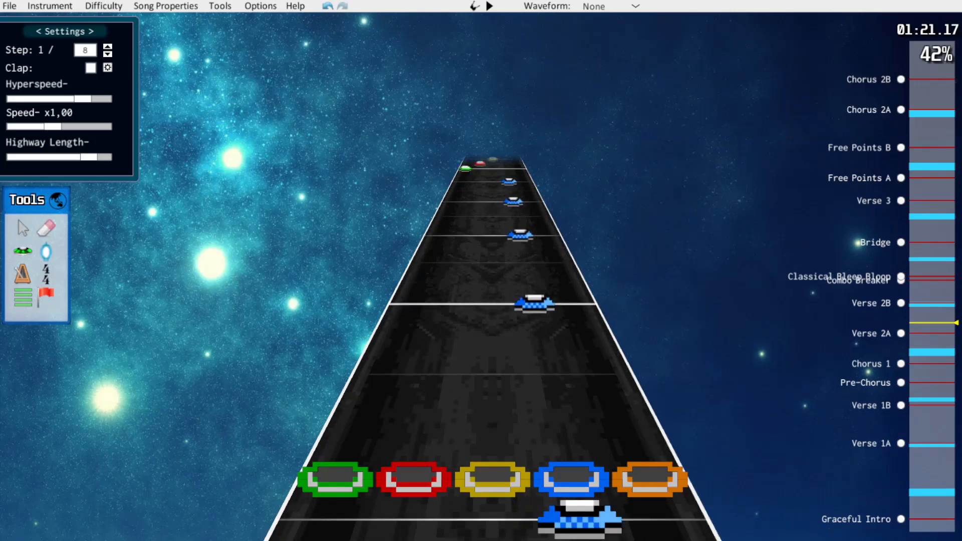
pyautogui.scroll(-1, 493, 326)
pyautogui.scroll(-1, 568, 330)
pyautogui.moveTo(568, 328); pyautogui.dragTo(567, 341)
pyautogui.press('3')
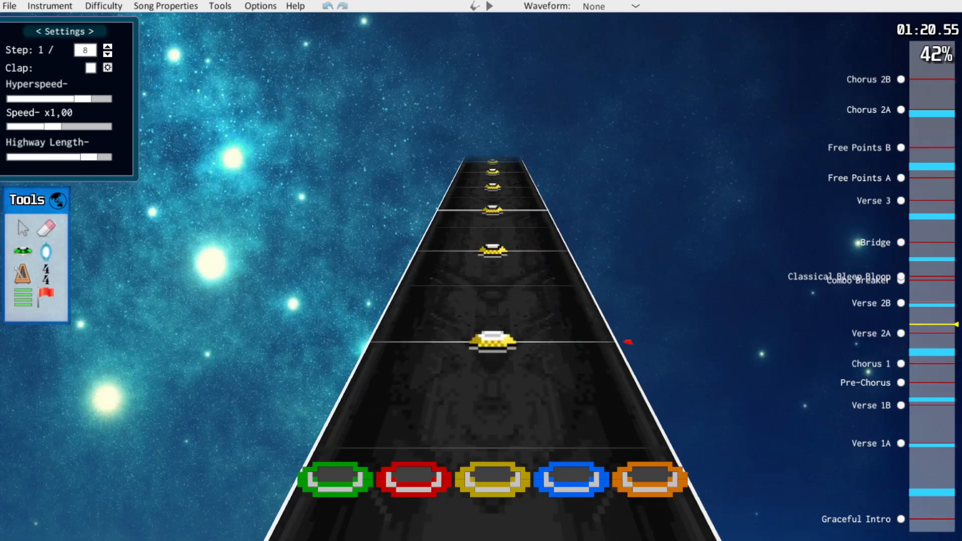
# Toggle the forced setting on the first yellow note after 1:20.55 to make it a strum, and play on
pyautogui.scroll(-2, 492, 325)
pyautogui.scroll(1, 492, 305)
pyautogui.click(492, 304)
pyautogui.scroll(2, 493, 304)
pyautogui.press('f')
pyautogui.click(492, 310)
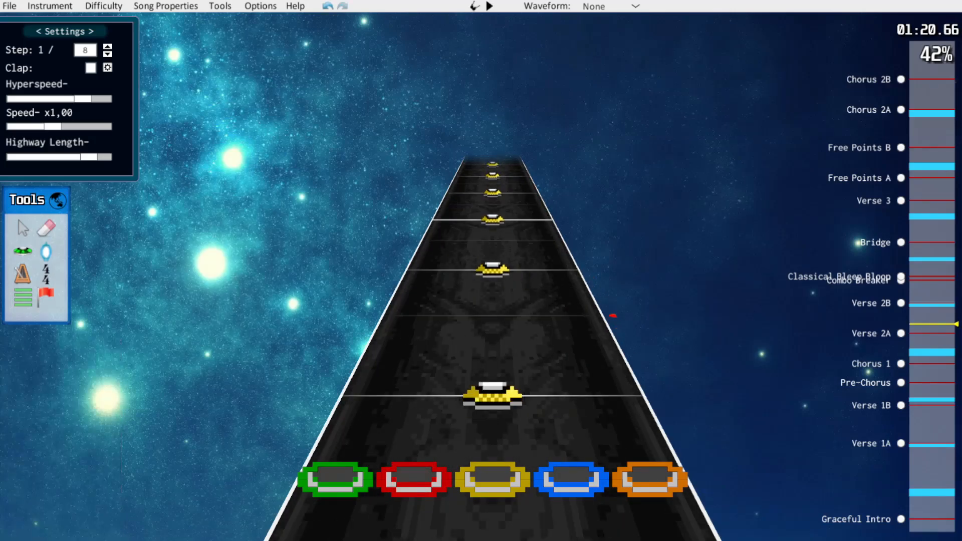
pyautogui.scroll(-2, 493, 311)
pyautogui.scroll(1, 492, 305)
pyautogui.press('space')
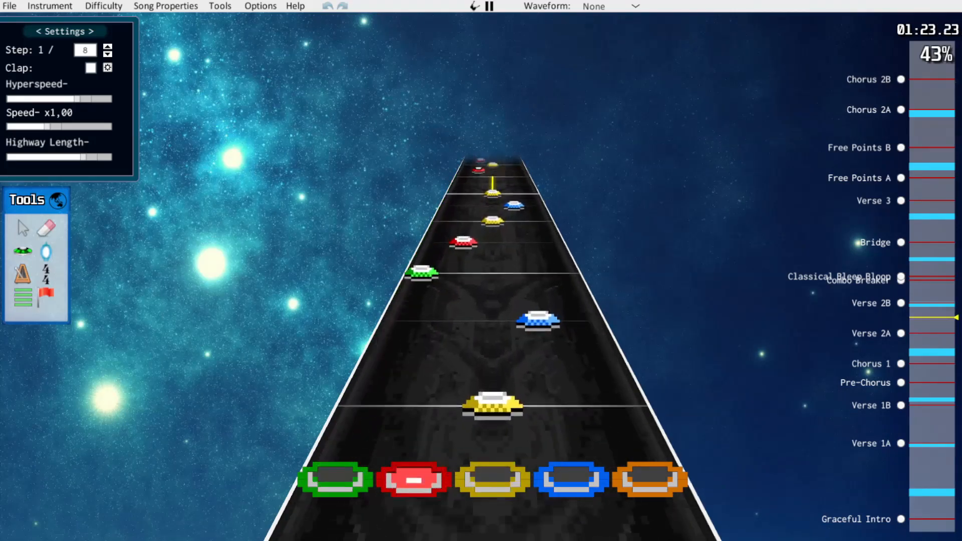
# Delete the blue notes from the two green-red-yellow-blue runs around 1:23, toggle the first green note's forced setting, and resume playback
pyautogui.press('space')
pyautogui.scroll(-6, 493, 310)
pyautogui.click(414, 292)
pyautogui.press('f')
pyautogui.click(431, 346)
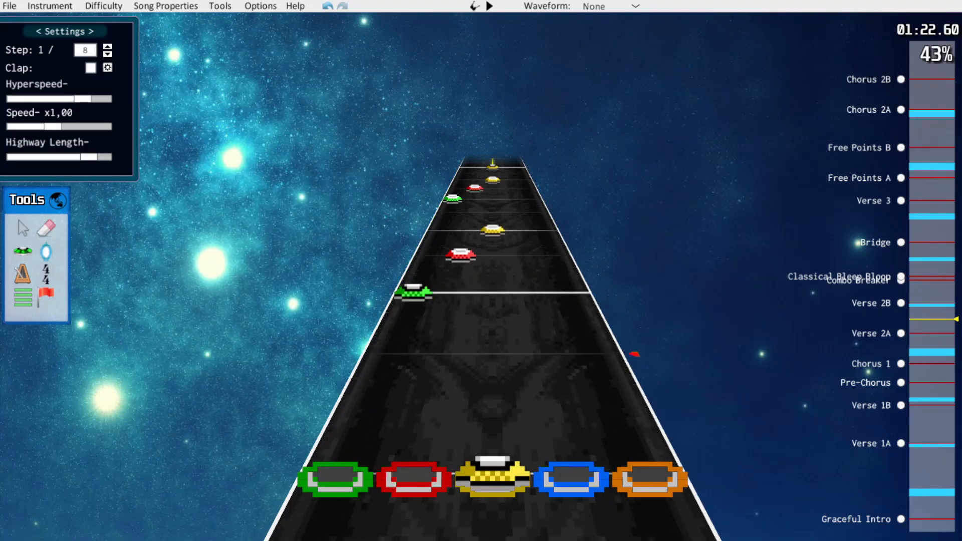
pyautogui.press('space')
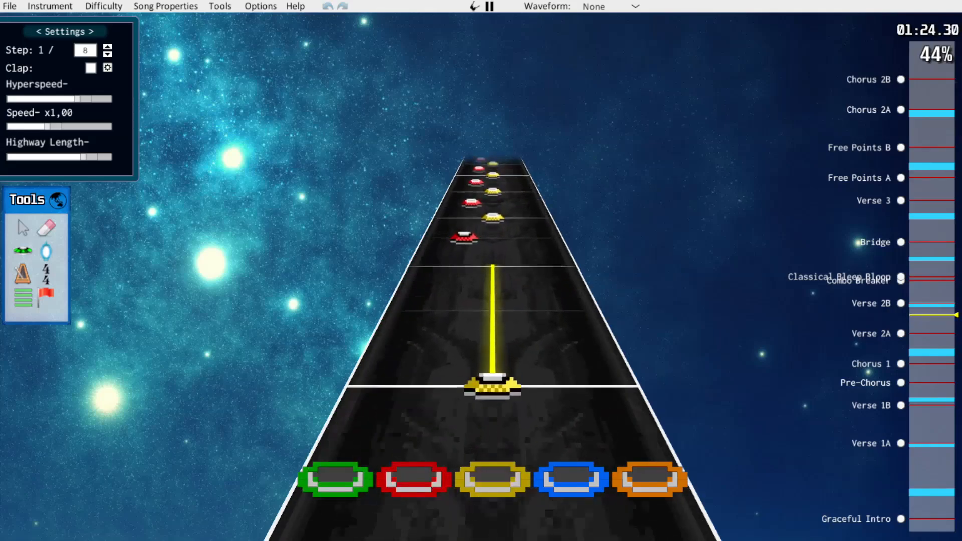
# Erase the red notes from the red-blue and red-yellow chords at the start of Free Points A, leaving single blue and yellow notes
pyautogui.press('space')
pyautogui.scroll(1, 492, 310)
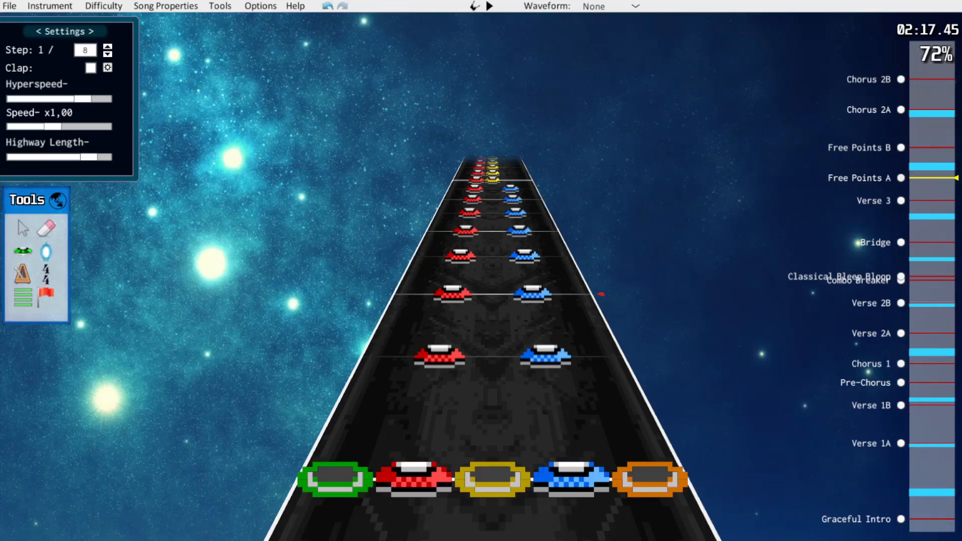
pyautogui.click(46, 228)
pyautogui.moveTo(414, 480); pyautogui.dragTo(452, 301)
pyautogui.scroll(1, 452, 301)
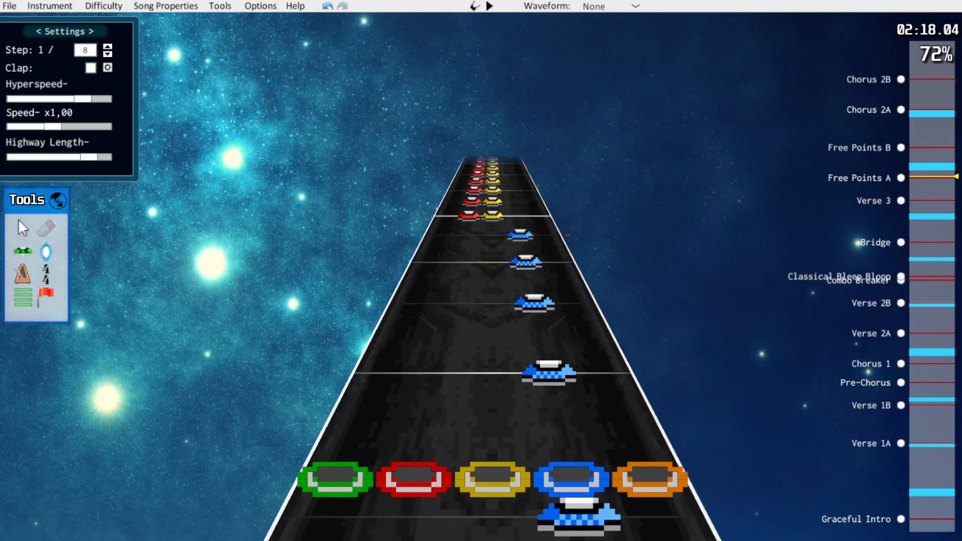
pyautogui.scroll(2, 492, 321)
pyautogui.scroll(-8, 492, 321)
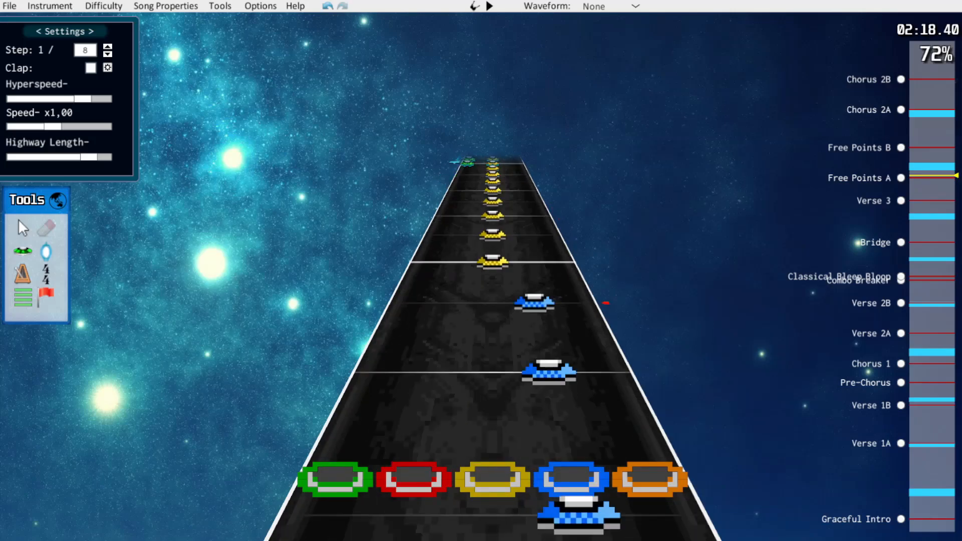
pyautogui.scroll(-3, 633, 356)
pyautogui.scroll(1, 623, 339)
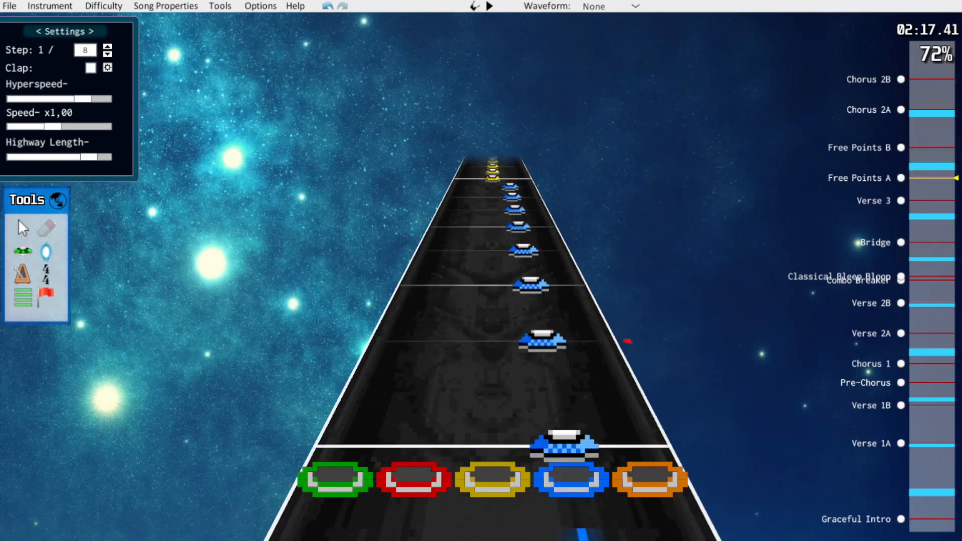
pyautogui.scroll(-1, 633, 353)
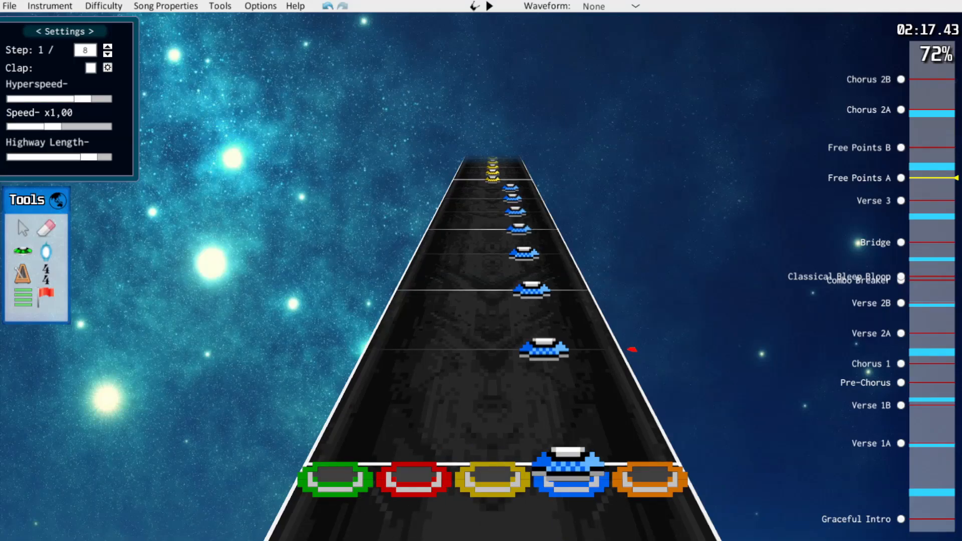
# Replace the opening blue notes of Free Points A with blue notes spaced at a 1/6 step
pyautogui.moveTo(544, 348); pyautogui.dragTo(510, 191)
pyautogui.click(510, 188)
pyautogui.press('Delete')
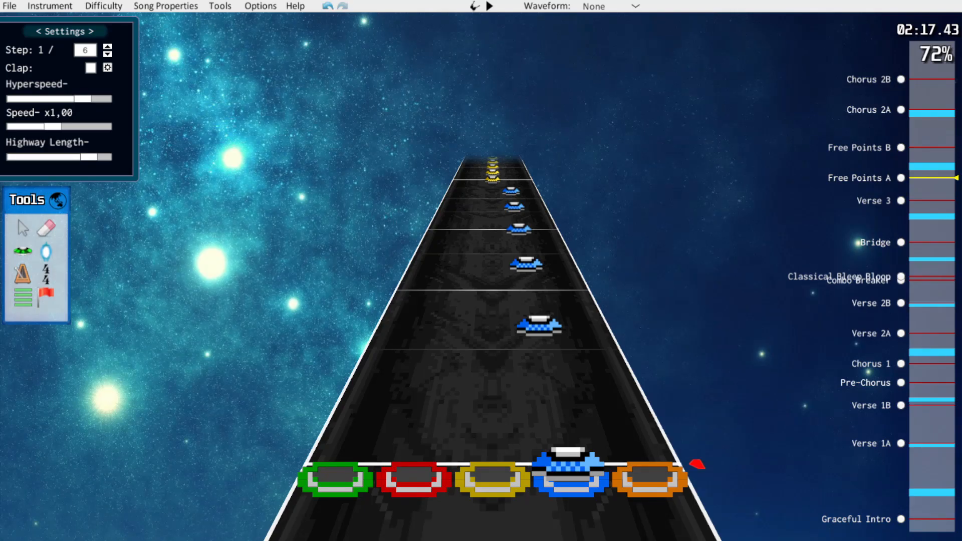
# Shift the opening blue and yellow notes of Free Points A one lane lower, to yellow and red, and play them back
pyautogui.scroll(8, 501, 301)
pyautogui.moveTo(407, 302); pyautogui.dragTo(621, 479)
pyautogui.scroll(-8, 601, 425)
pyautogui.moveTo(571, 476); pyautogui.dragTo(493, 477)
pyautogui.press('space')
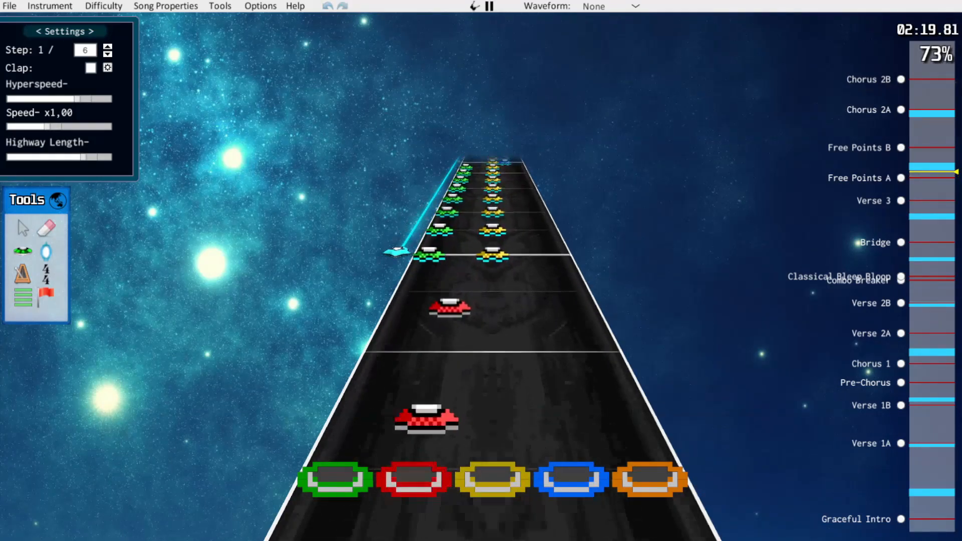
pyautogui.press('space')
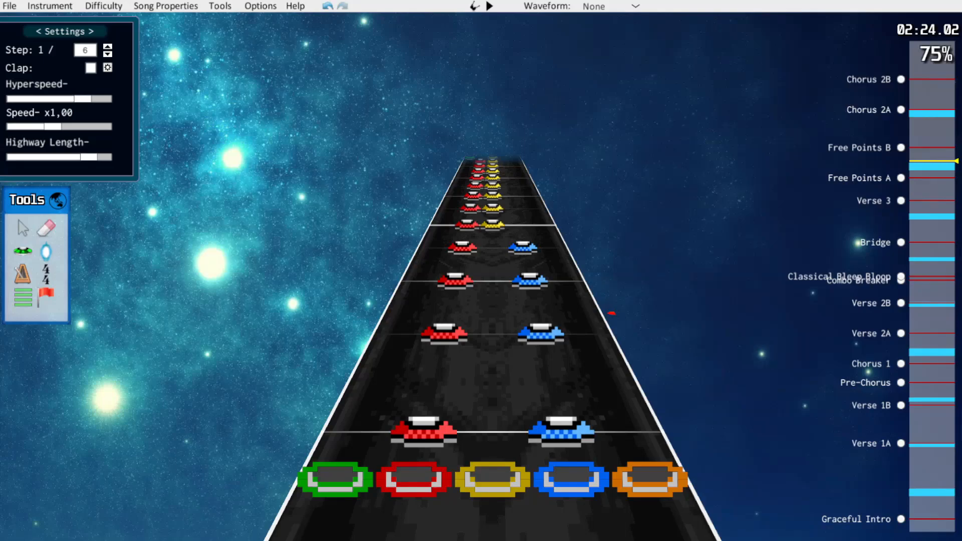